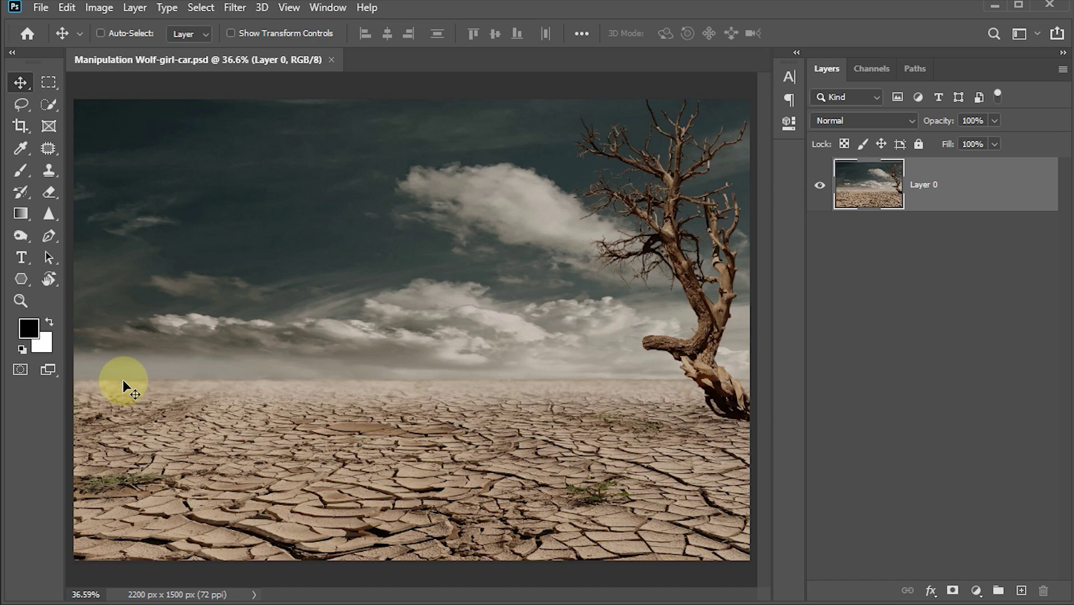
Mask Layer 0 to a rectangular selection of the cracked ground, hiding sky and tree.
left_click(49, 84)
mouse_move(73, 382)
left_mouse_down()
mouse_move(234, 443)
mouse_move(755, 492)
left_mouse_up()
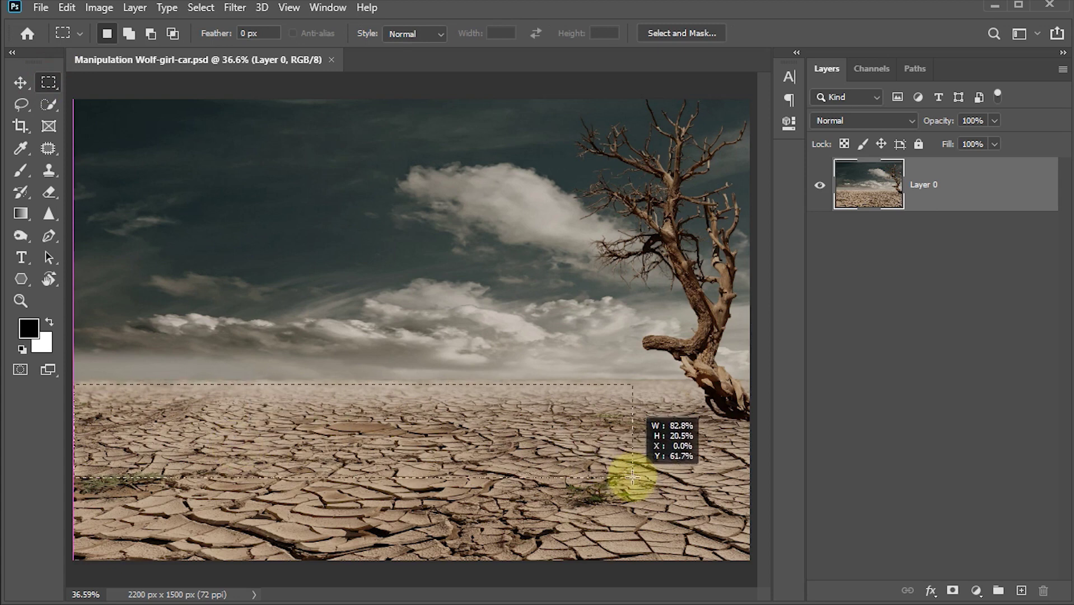
left_click_drag(755, 492, 794, 566)
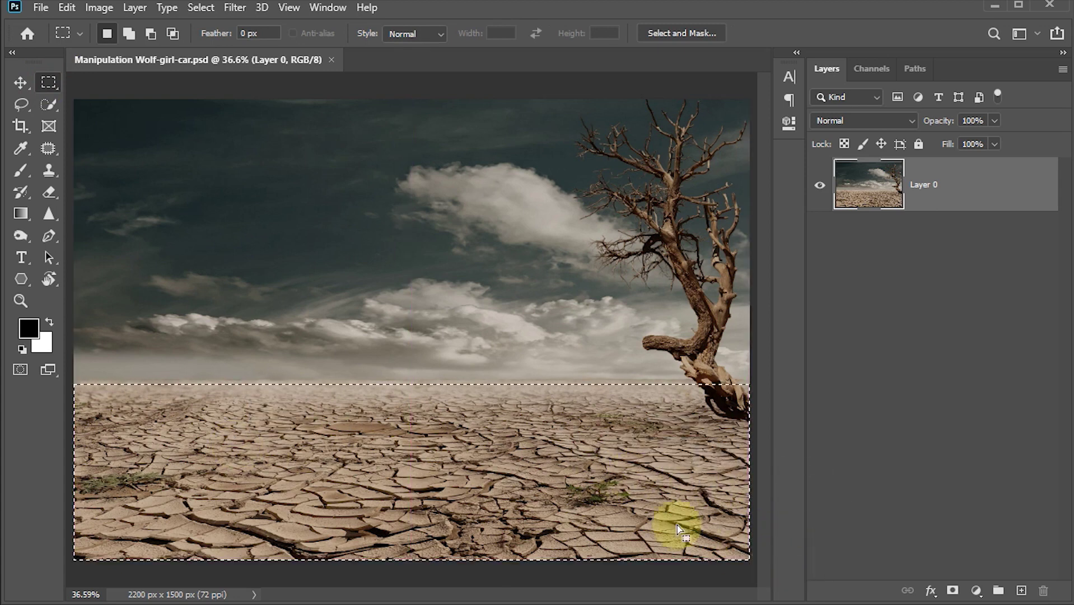
left_click(952, 590)
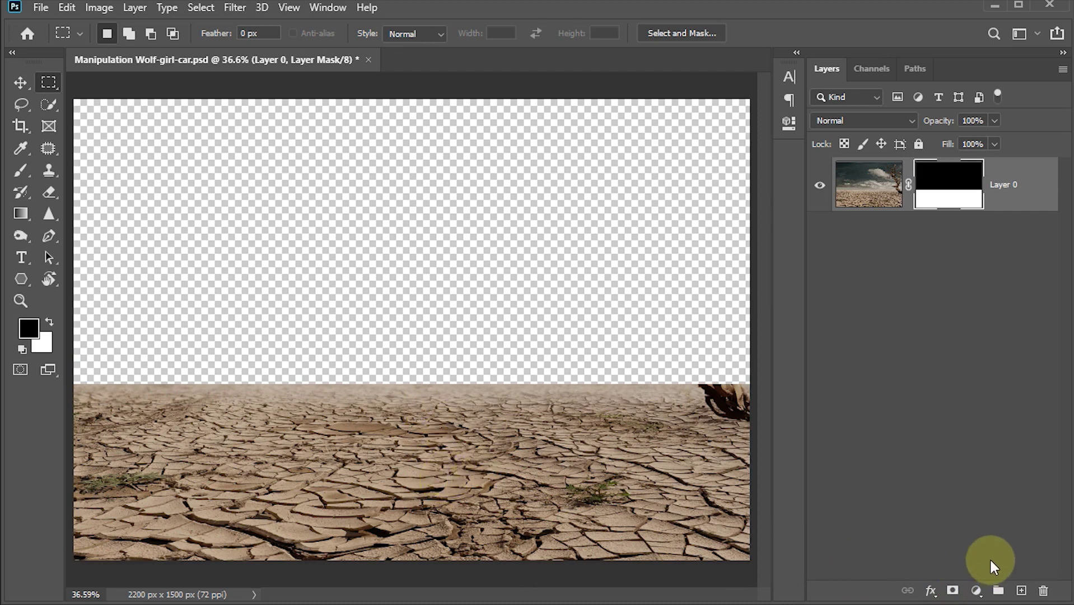
Add a Hue/Saturation adjustment clipped to Layer 0 with Saturation -29 and Lightness -20.
left_click(976, 590)
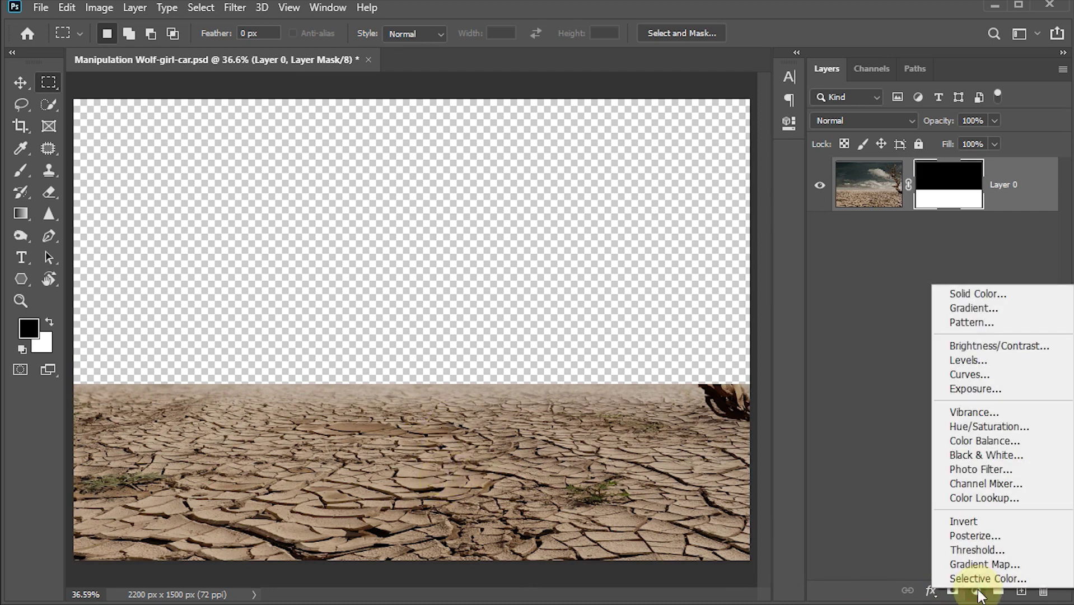
left_click(977, 427)
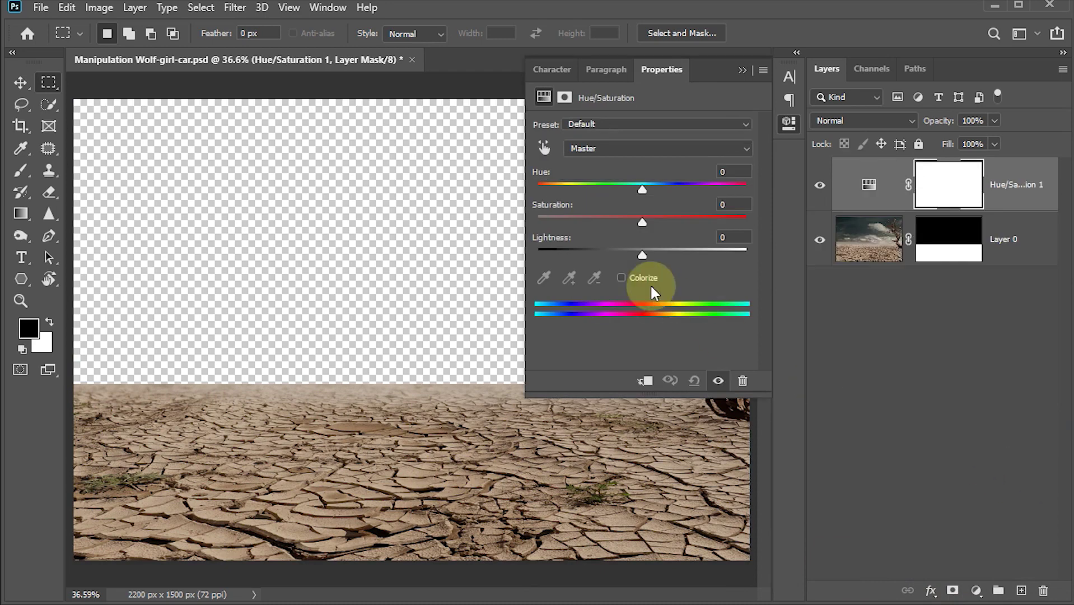
left_click(644, 380)
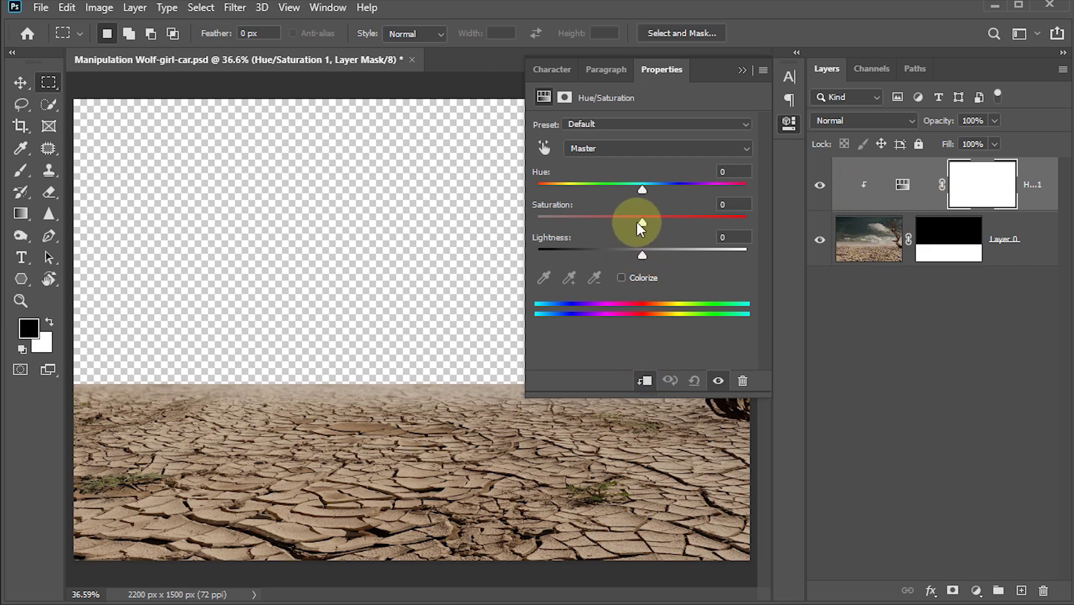
left_click_drag(642, 223, 616, 220)
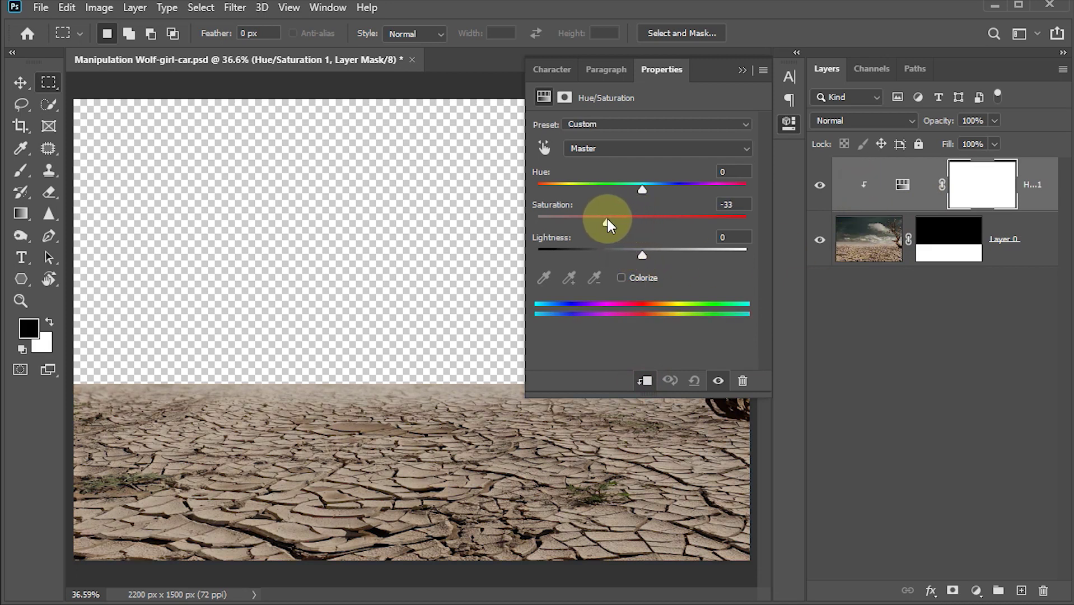
left_click_drag(608, 220, 612, 224)
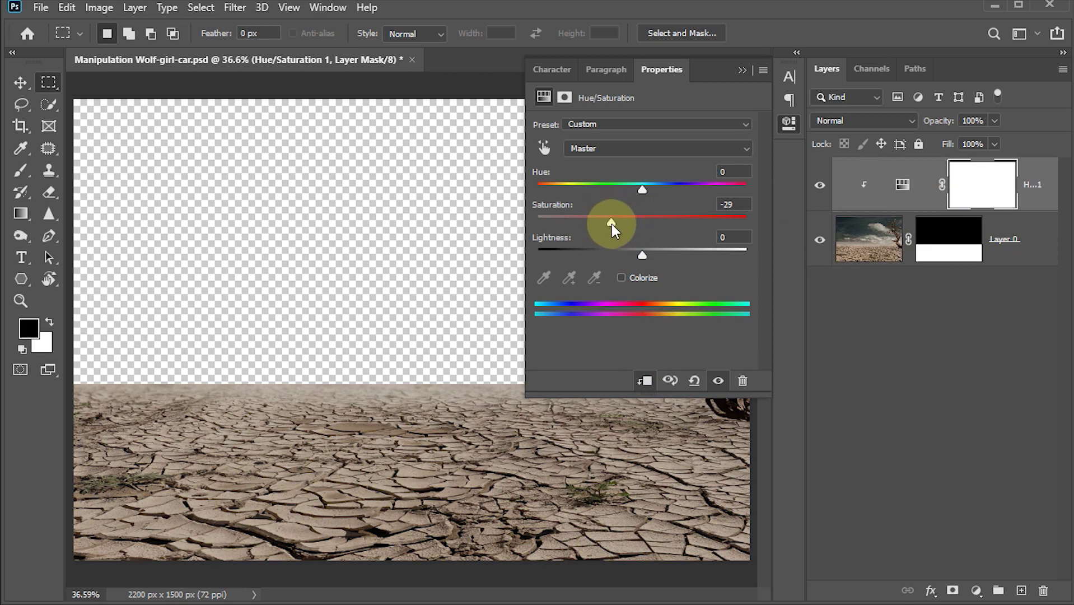
left_click_drag(642, 259, 628, 257)
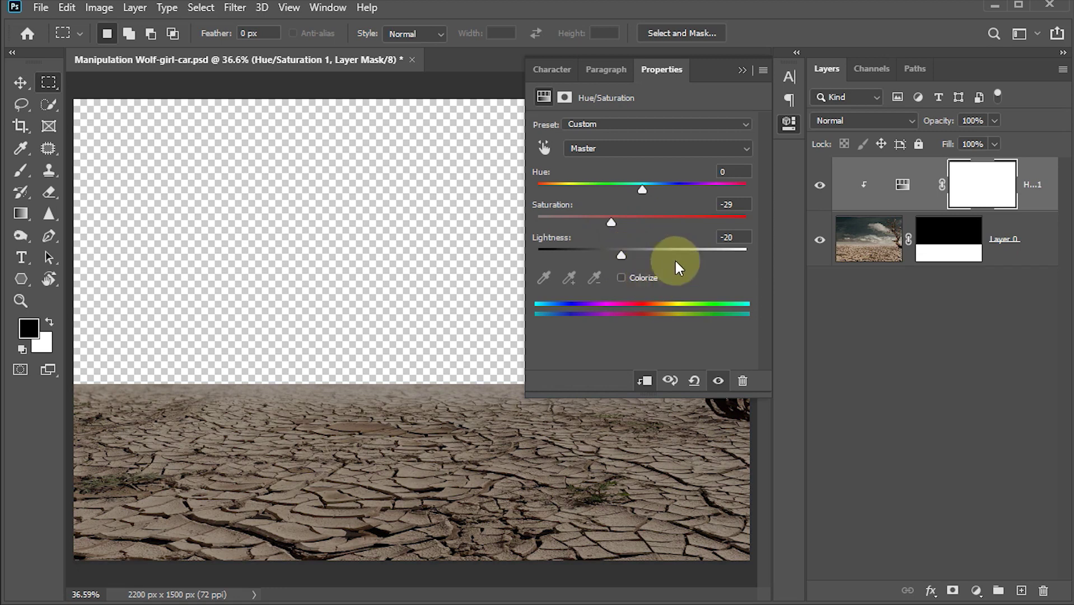
left_click(745, 69)
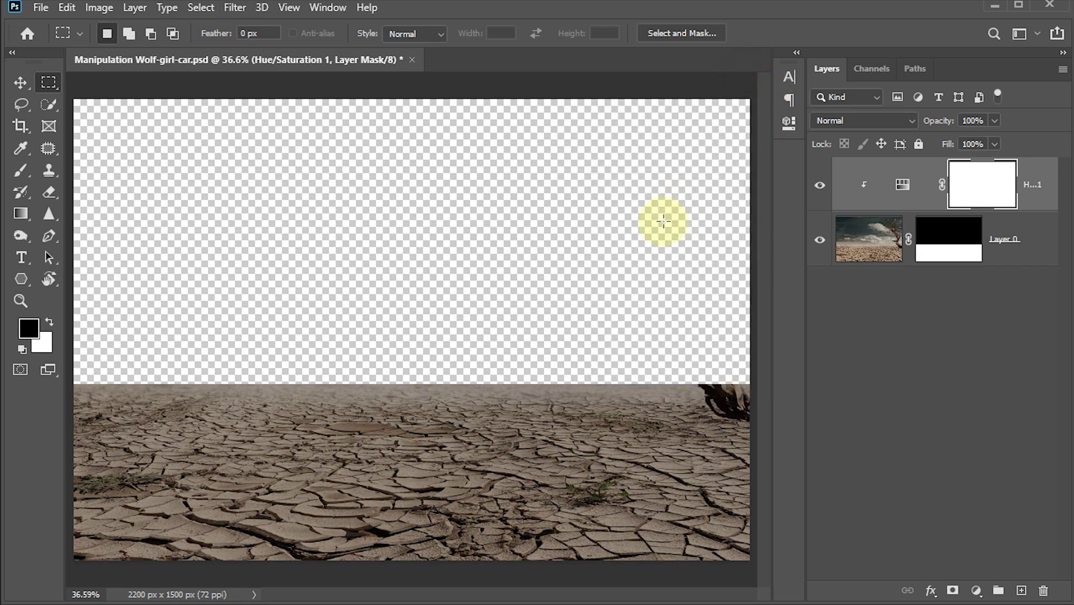
Add a Levels adjustment clipped to the ground with the output white level at 112.
left_click(978, 591)
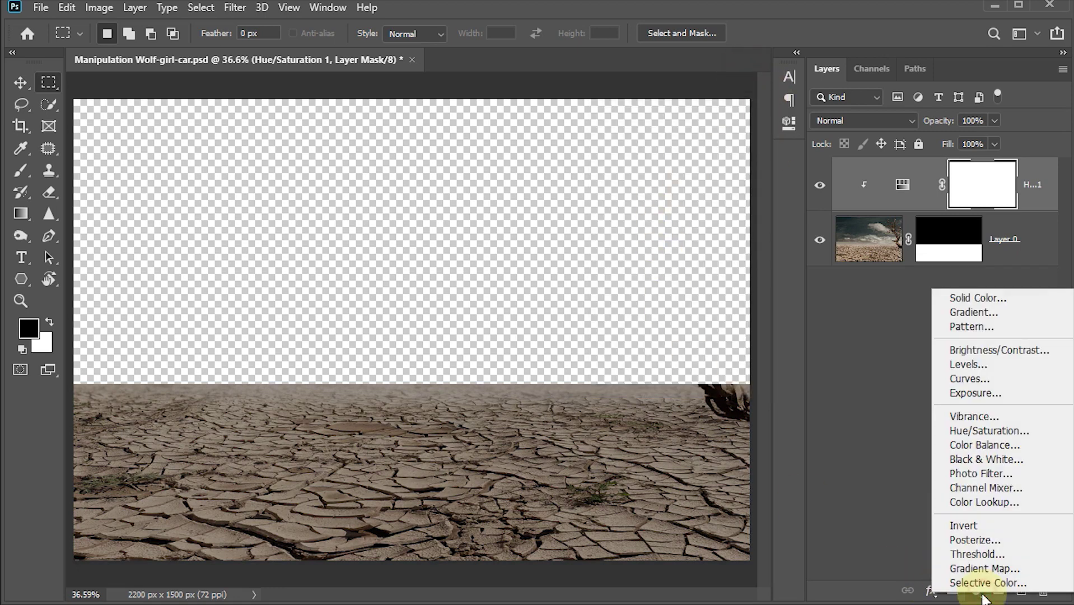
left_click(977, 365)
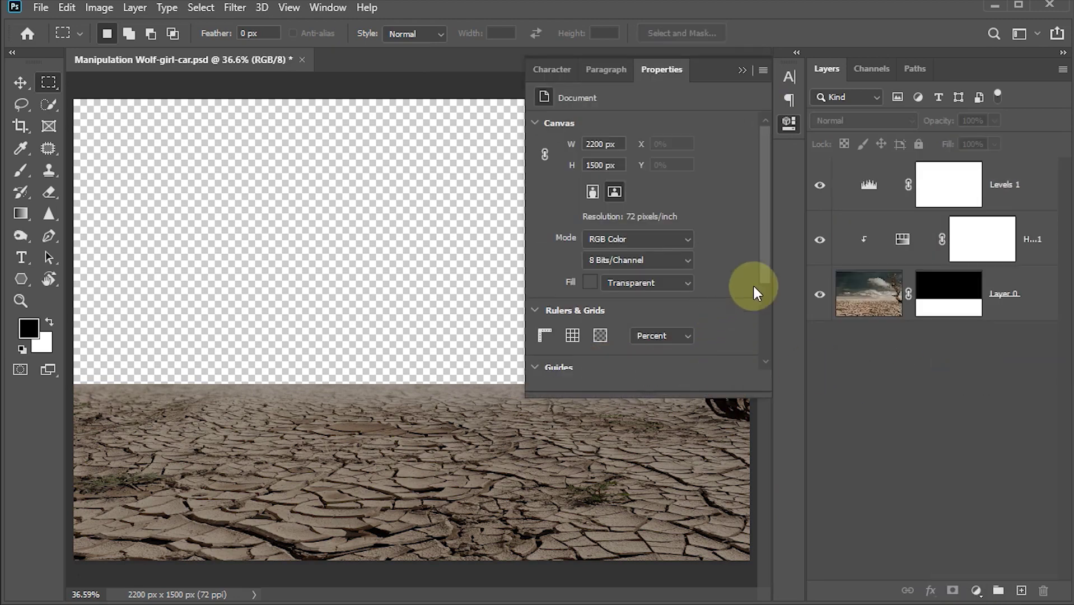
left_click(889, 186)
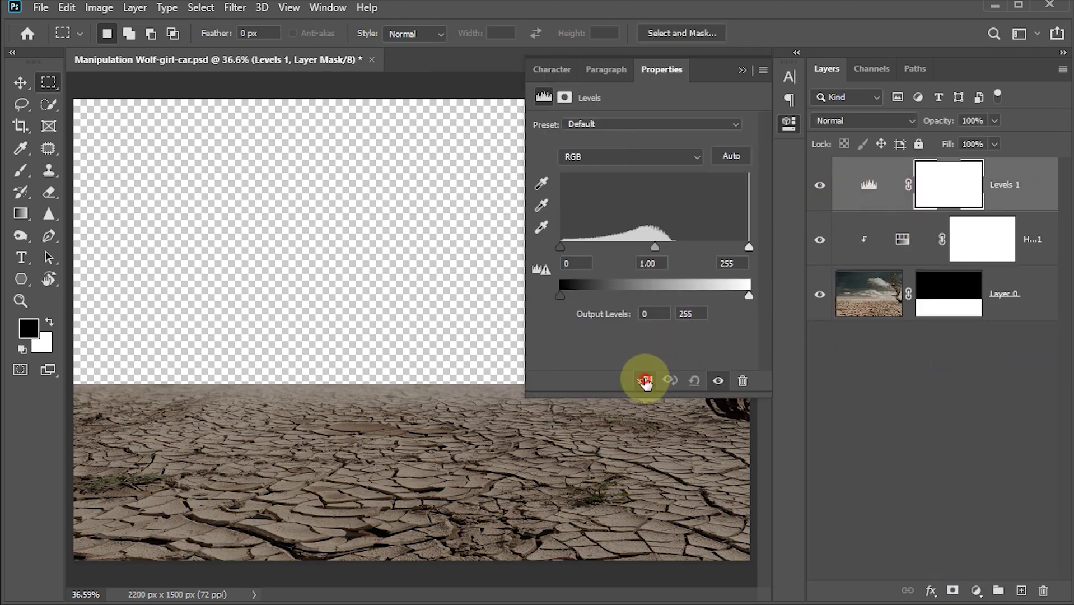
left_click(646, 381)
left_click(733, 261)
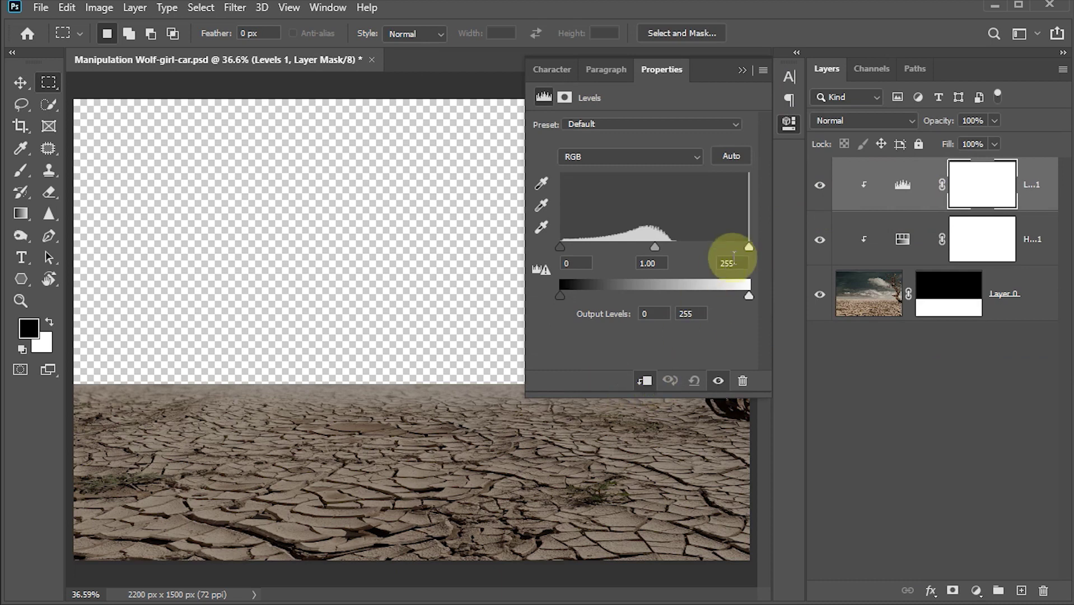
left_click_drag(748, 296, 689, 297)
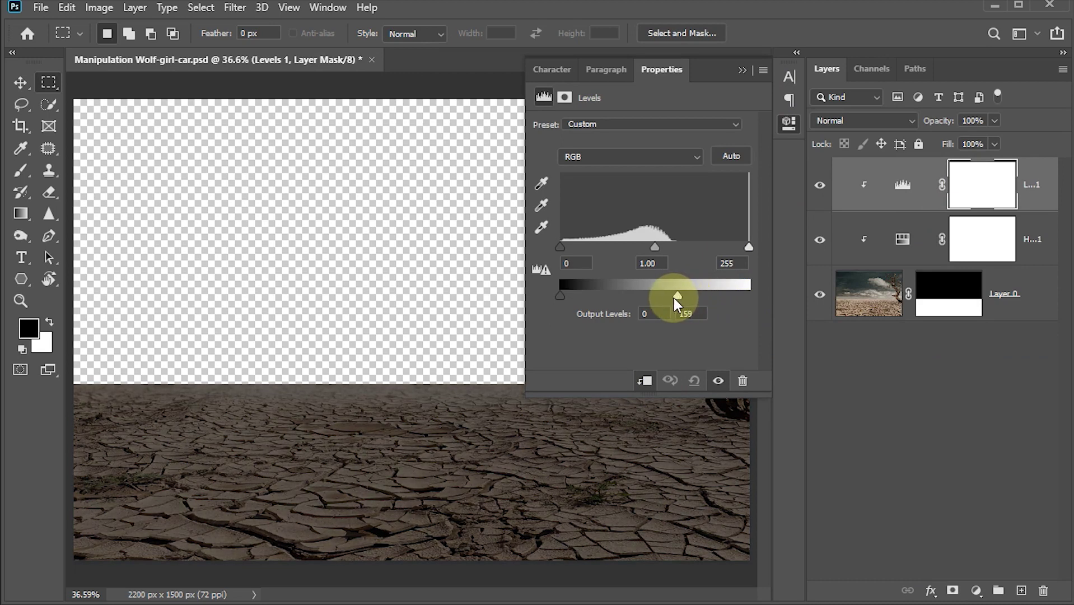
left_click_drag(648, 298, 644, 298)
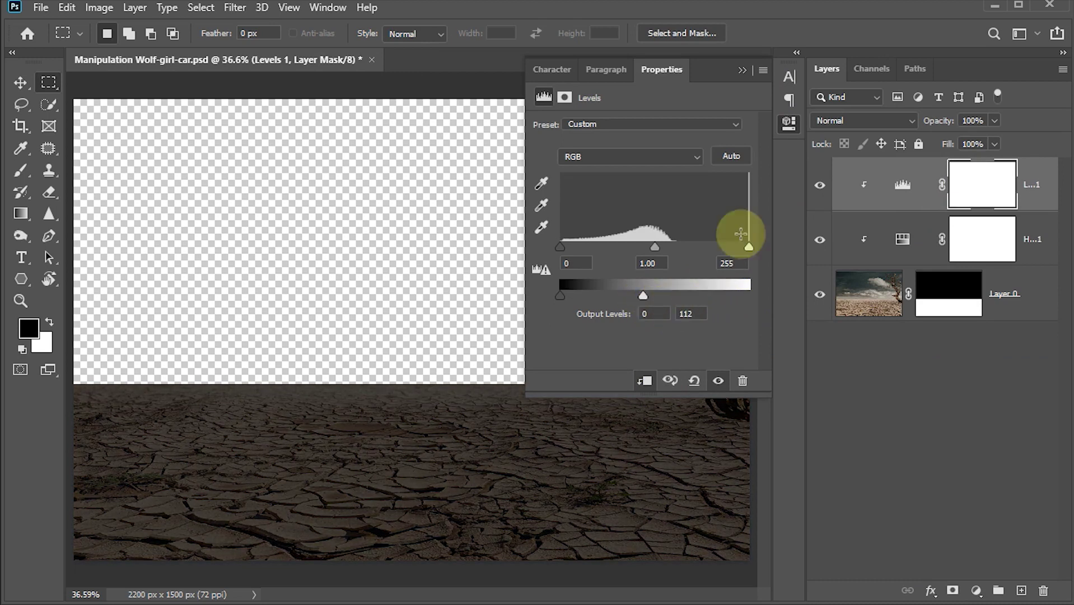
Bring the stormy sky image beautiful-nature-gcf30fbd01_1280 from File Explorer into the composition.
left_click(744, 68)
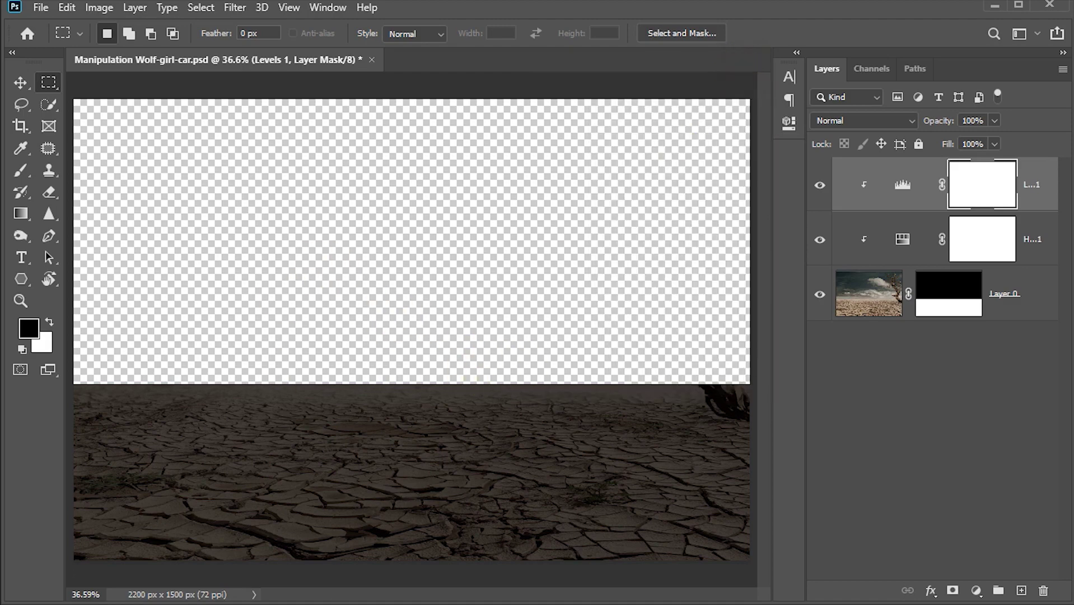
left_click(286, 560)
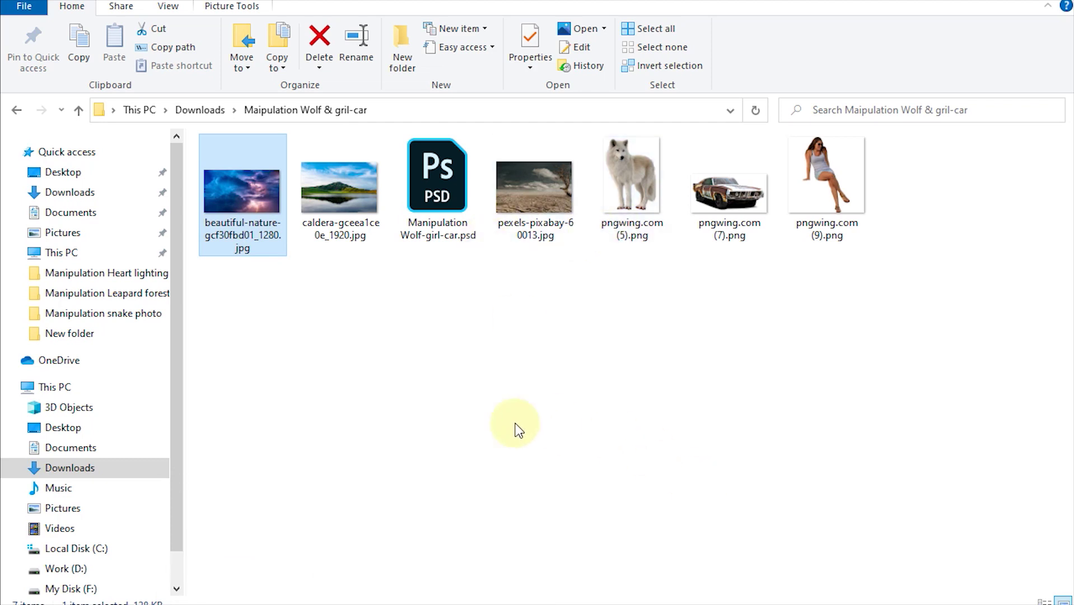
mouse_move(235, 192)
left_mouse_down()
mouse_move(512, 602)
mouse_move(428, 409)
left_mouse_up()
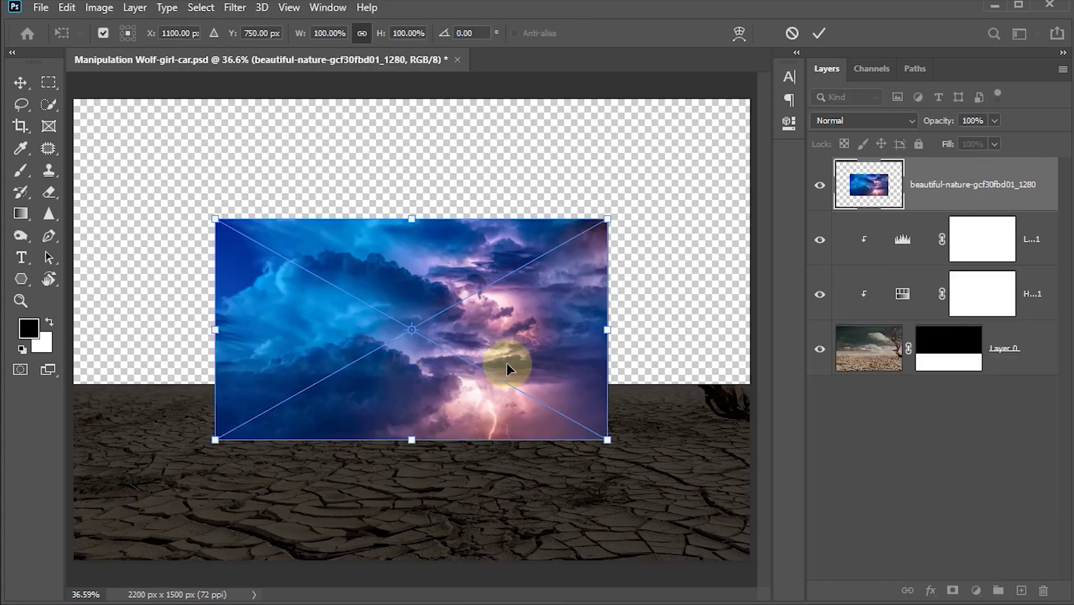
Enlarge the placed stormy sky image to about 209.5% and commit it.
left_click_drag(611, 218, 817, 83)
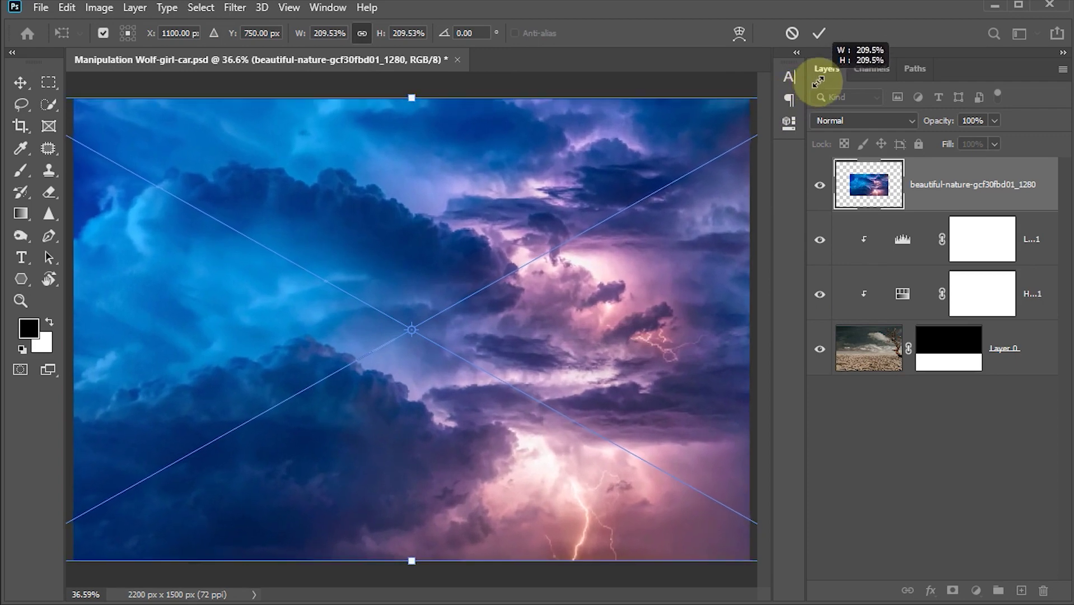
left_click_drag(817, 83, 818, 77)
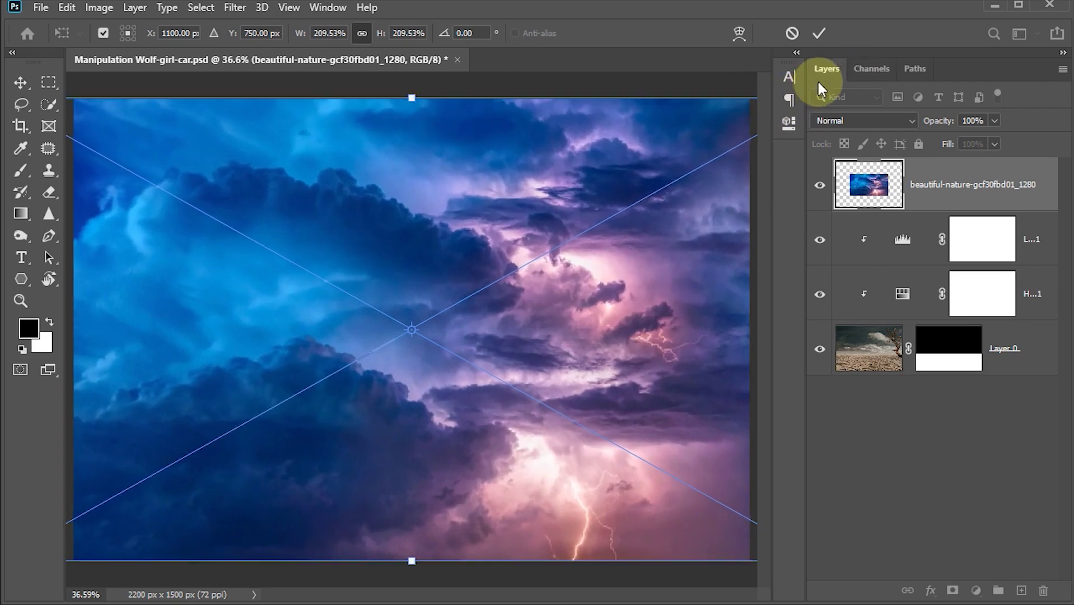
left_click(818, 37)
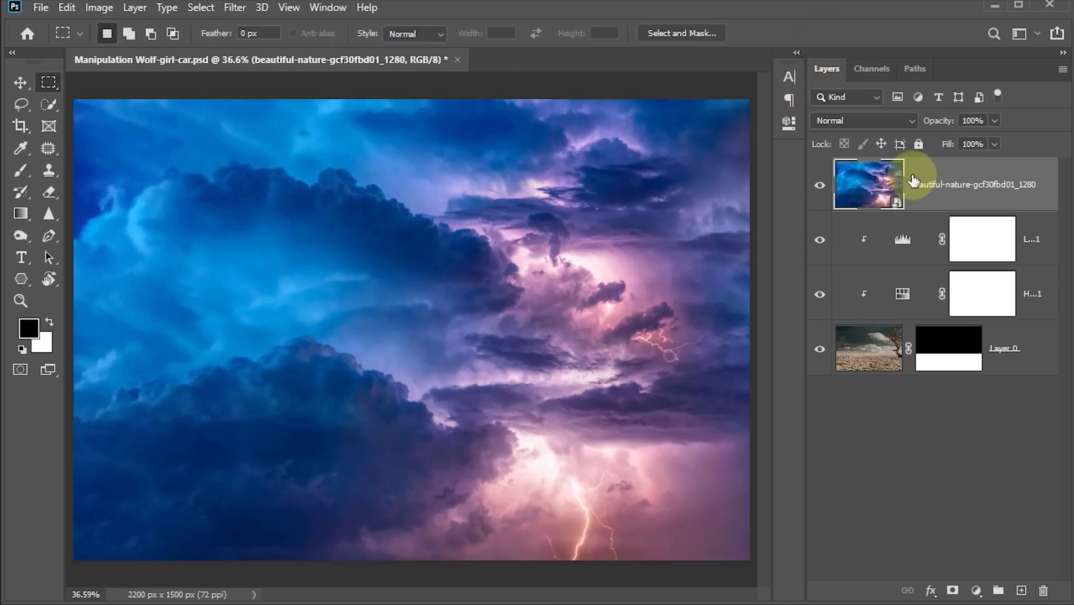
Move the sky layer beneath Layer 0 and raise it so the lightning shows above the horizon.
left_click_drag(912, 181, 791, 352)
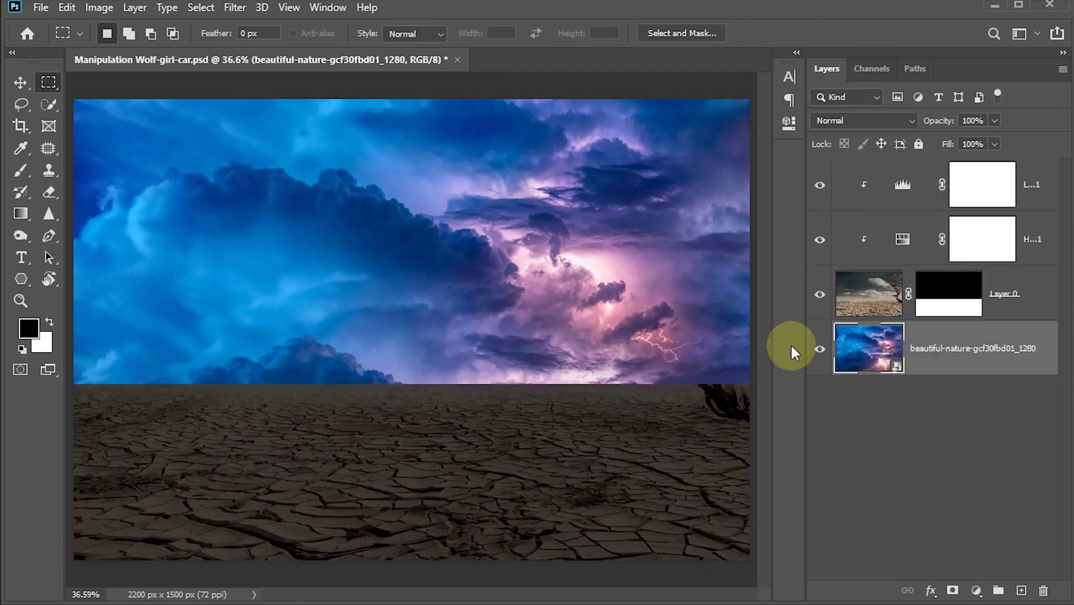
left_click(20, 83)
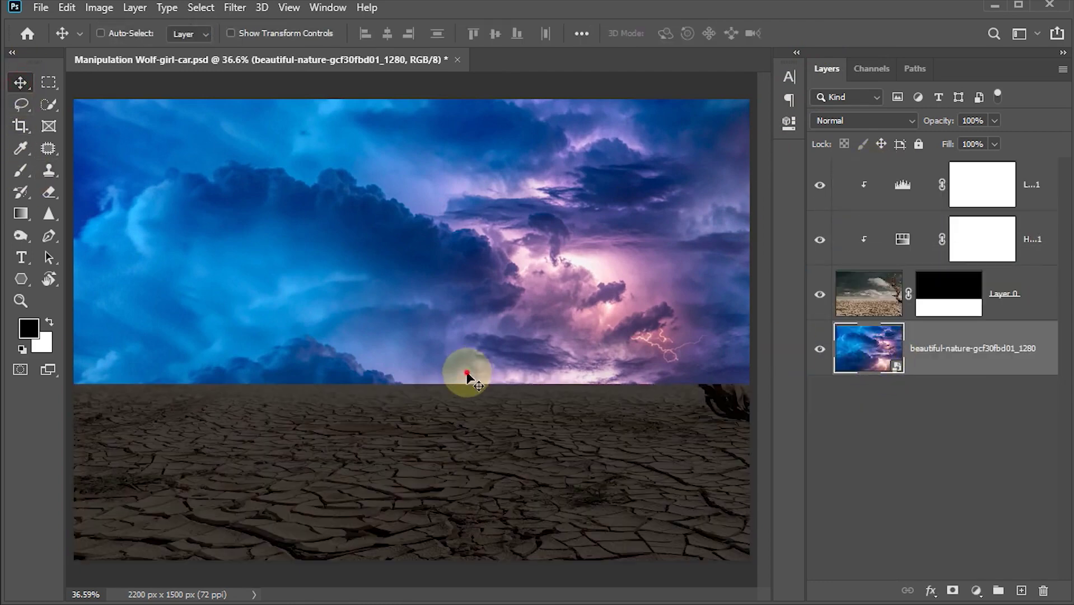
left_click_drag(466, 373, 466, 266)
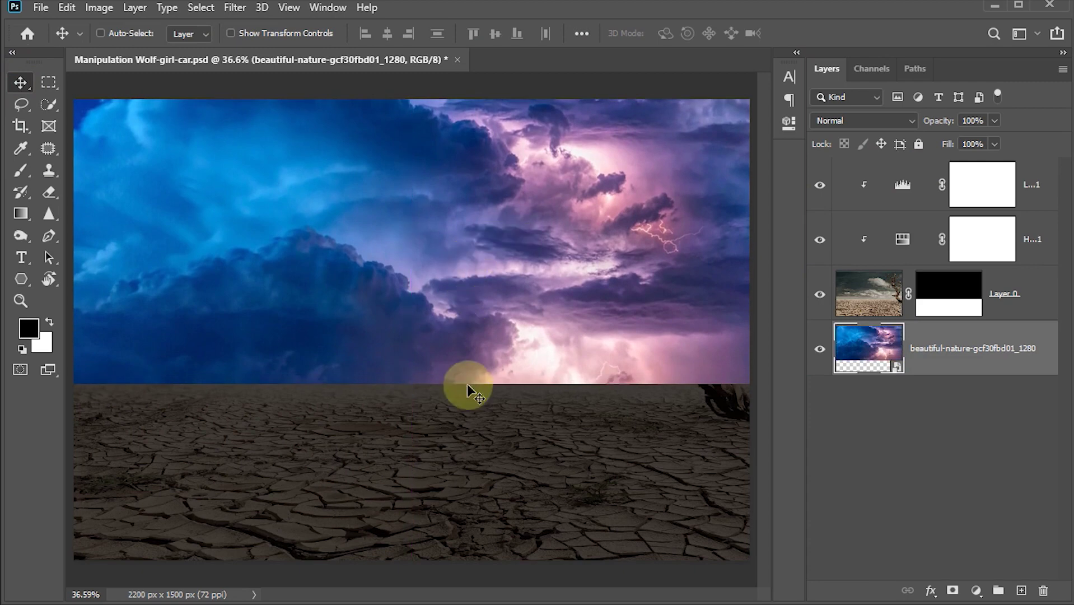
mouse_move(468, 386)
left_mouse_down()
mouse_move(470, 309)
mouse_move(471, 322)
left_mouse_up()
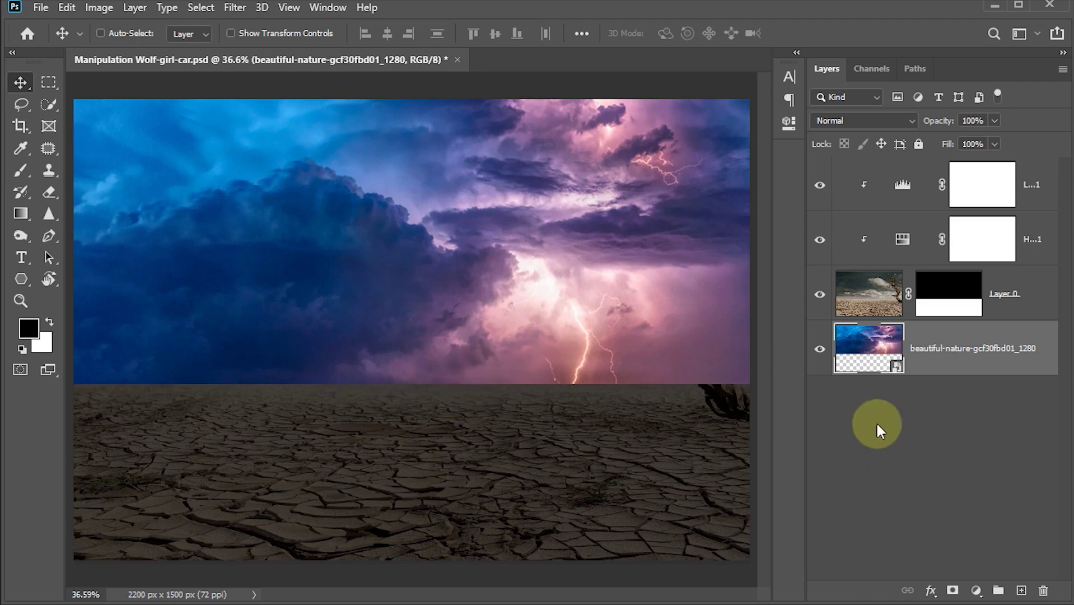
Add a Hue/Saturation adjustment clipped to the sky with Saturation -41 and Lightness -10.
left_click(976, 591)
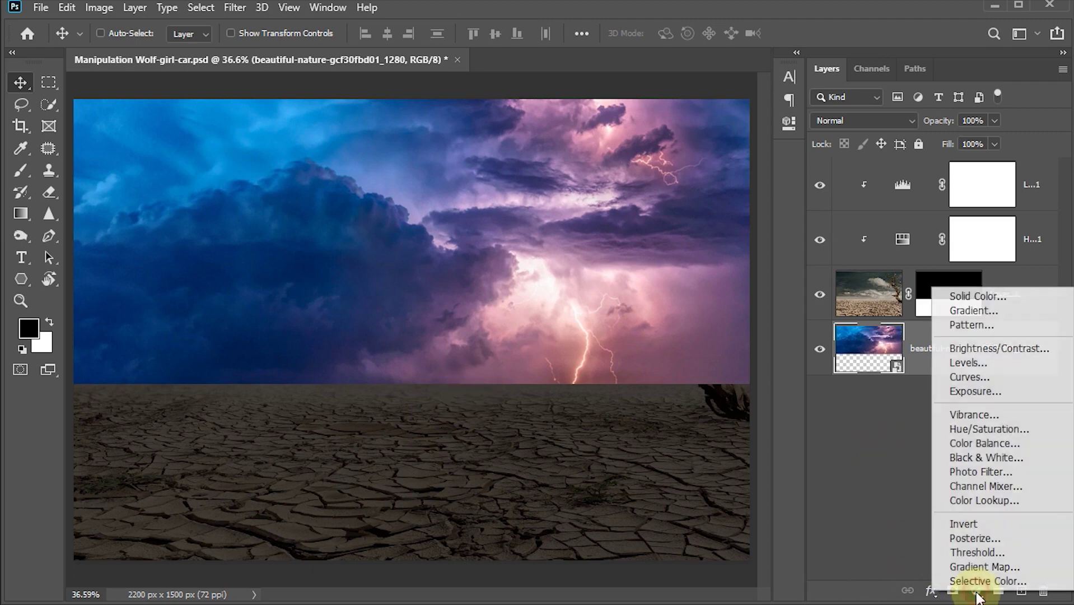
left_click(986, 429)
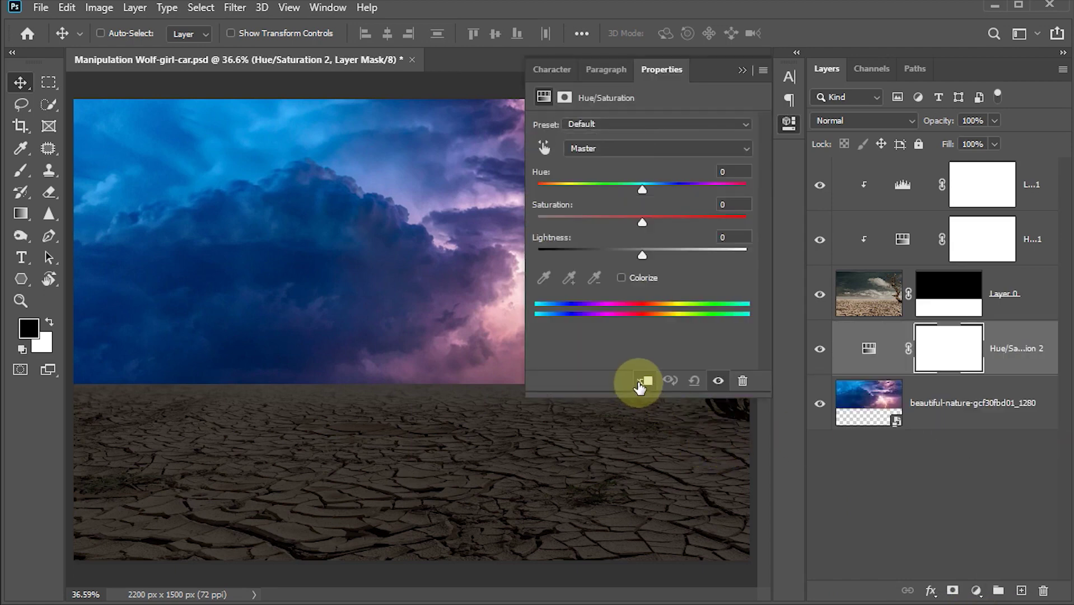
left_click(645, 382)
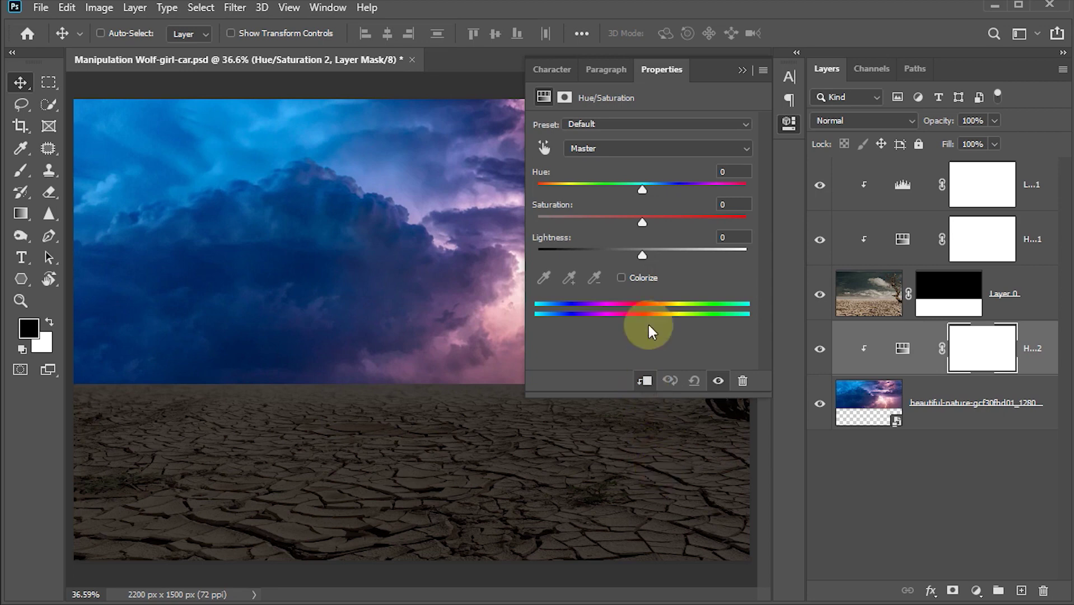
left_click_drag(646, 228, 600, 220)
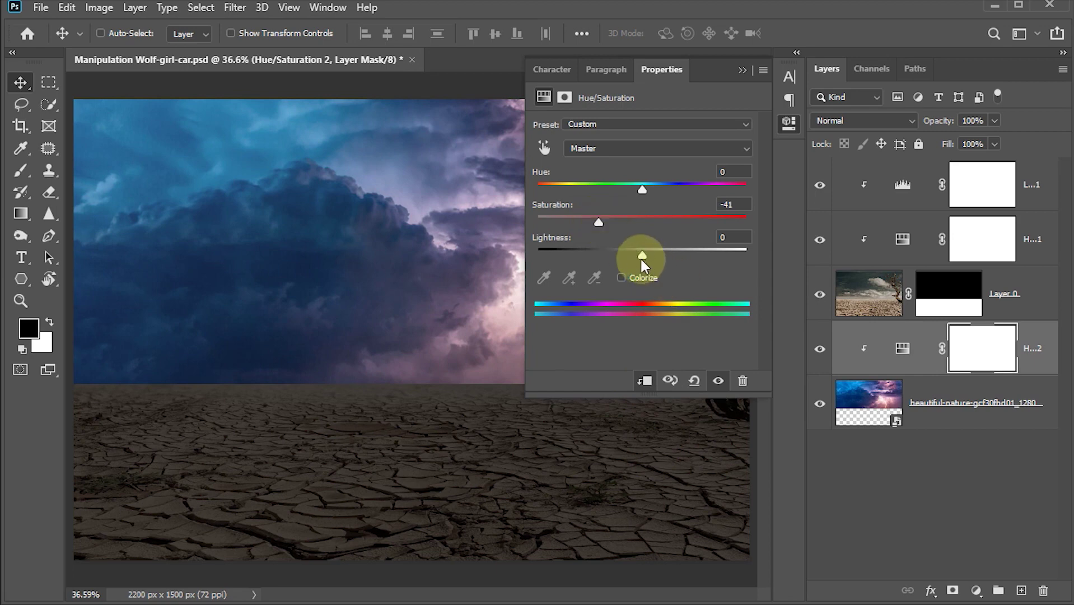
left_click_drag(640, 260, 636, 261)
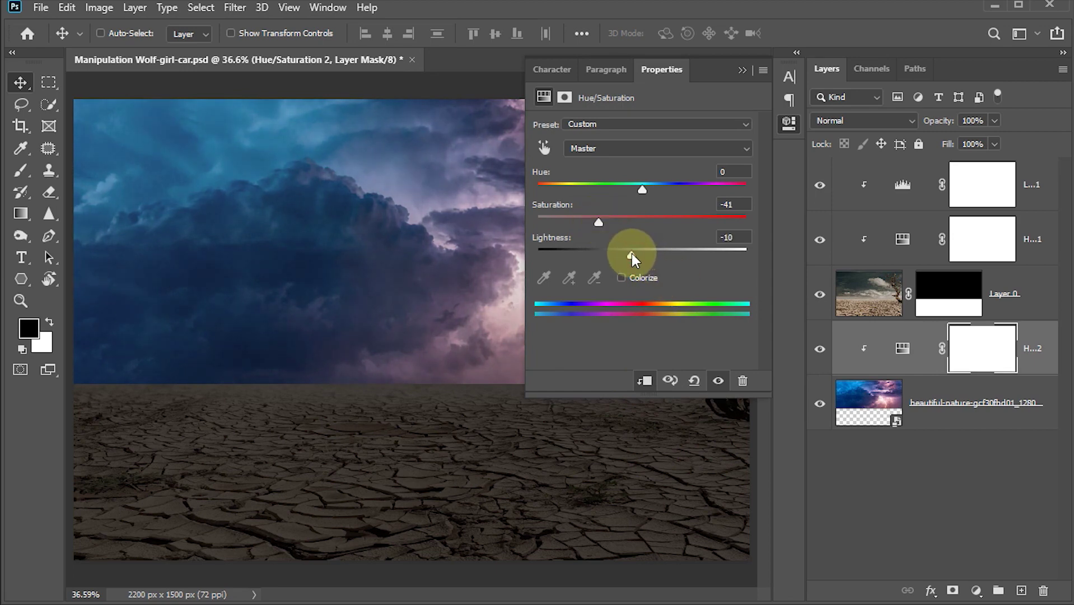
left_click(740, 72)
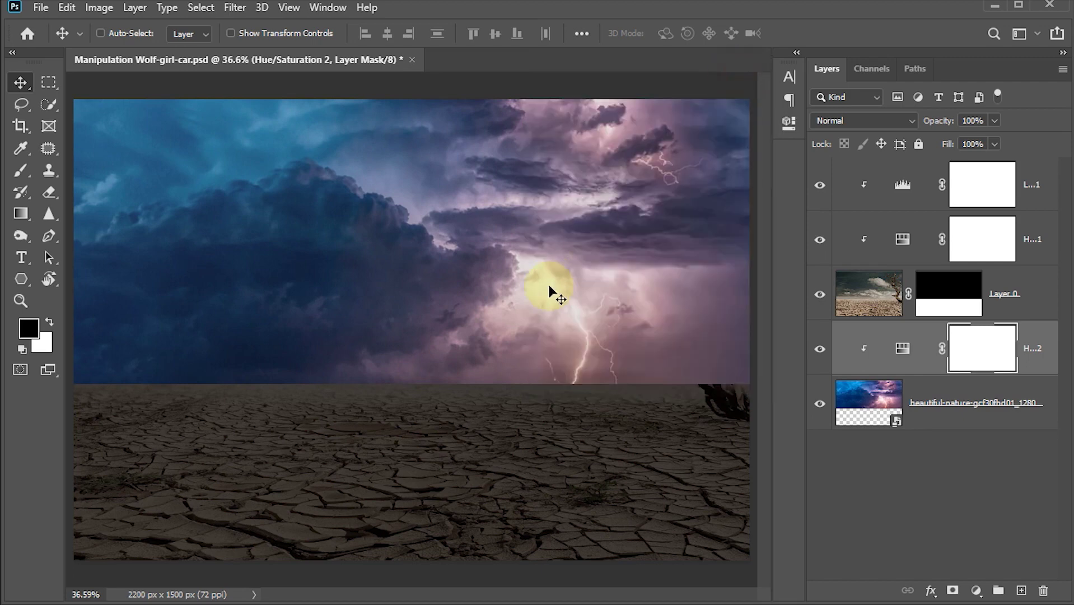
left_click(982, 199)
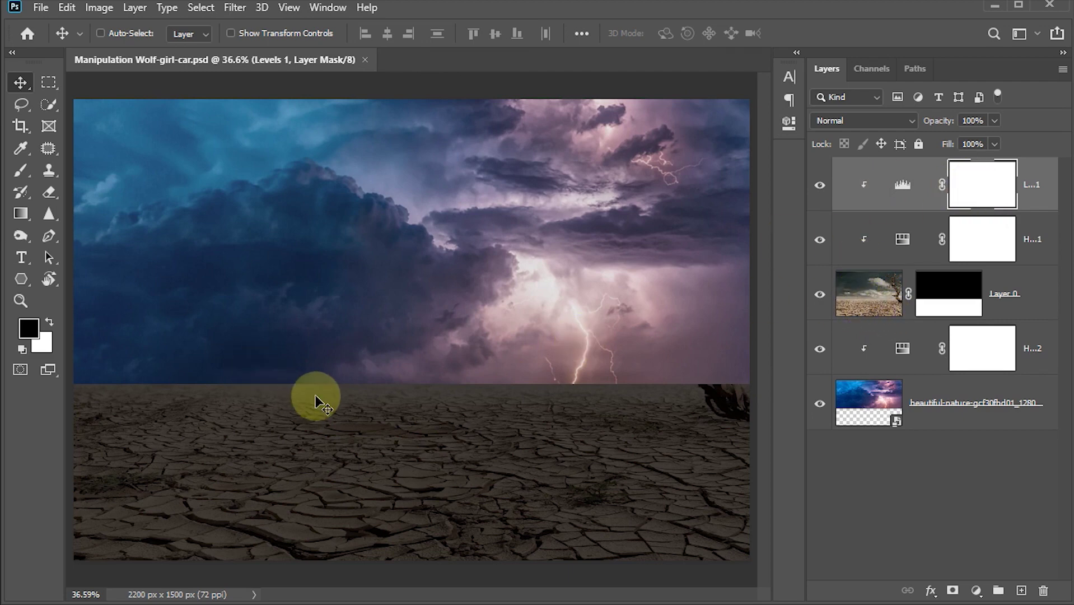
Paint black at 35% brush opacity on the Levels 1 mask over the lower-right ground.
key("b")
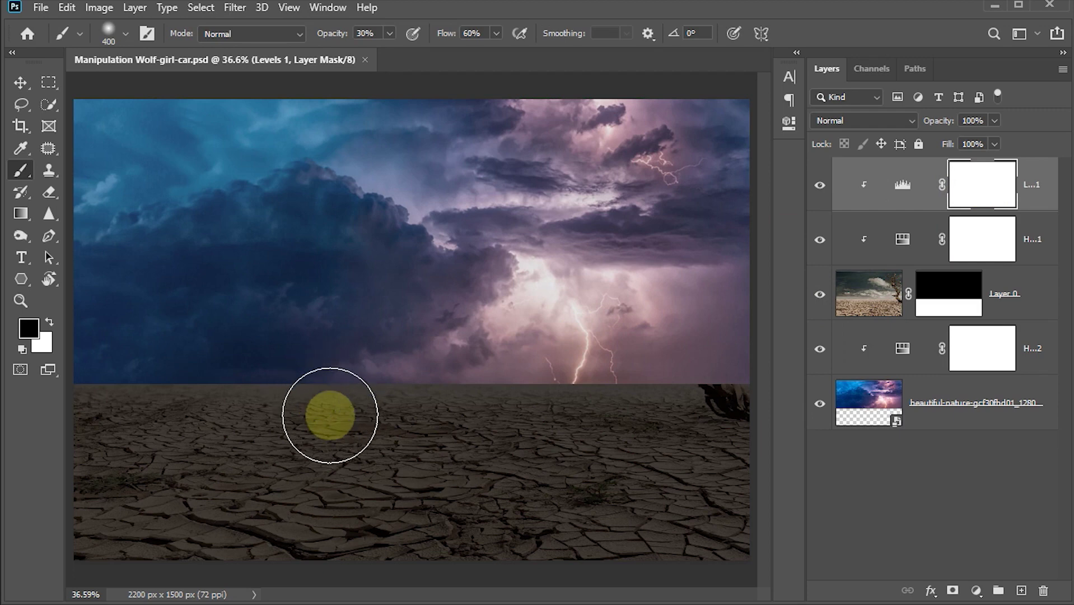
left_click(367, 34)
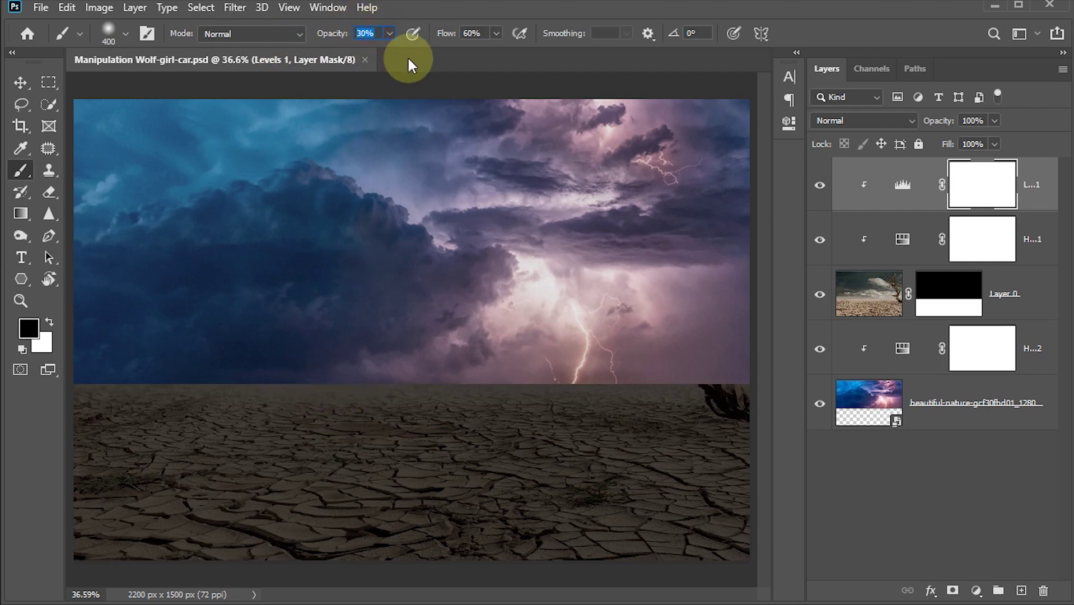
type("35")
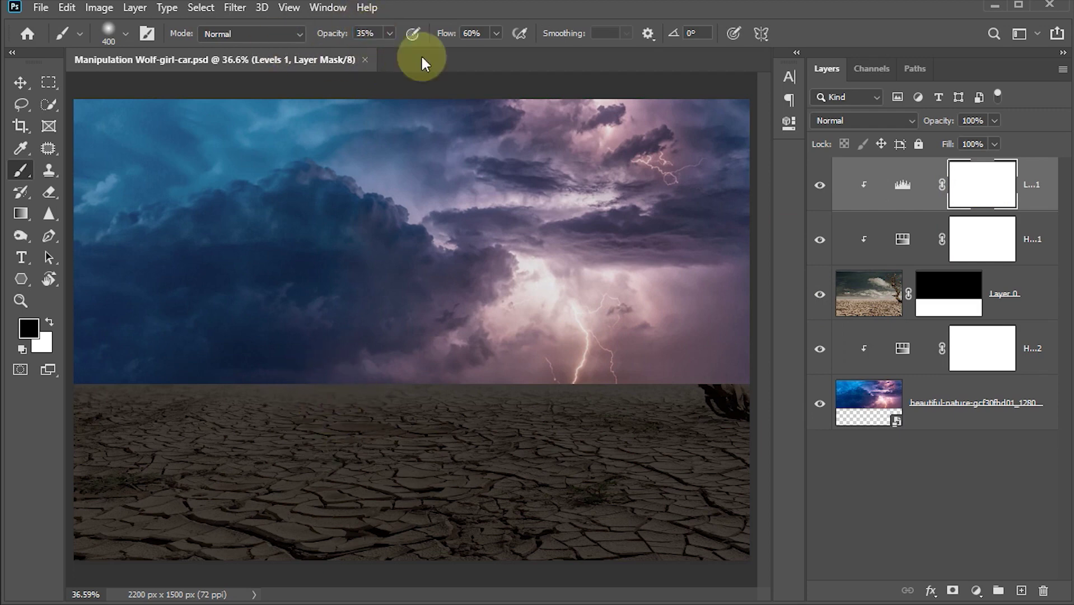
key("Tab")
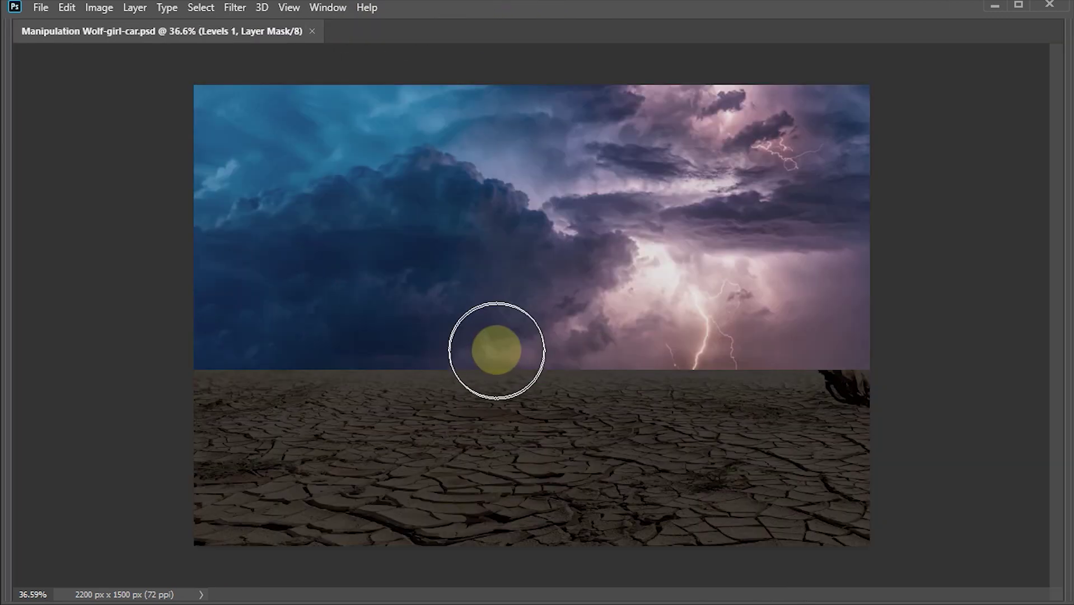
mouse_move(706, 423)
left_mouse_down()
mouse_move(983, 532)
mouse_move(372, 515)
mouse_move(455, 438)
mouse_move(12, 462)
mouse_move(426, 552)
mouse_move(53, 546)
mouse_move(408, 546)
mouse_move(439, 509)
left_mouse_up()
key("Tab")
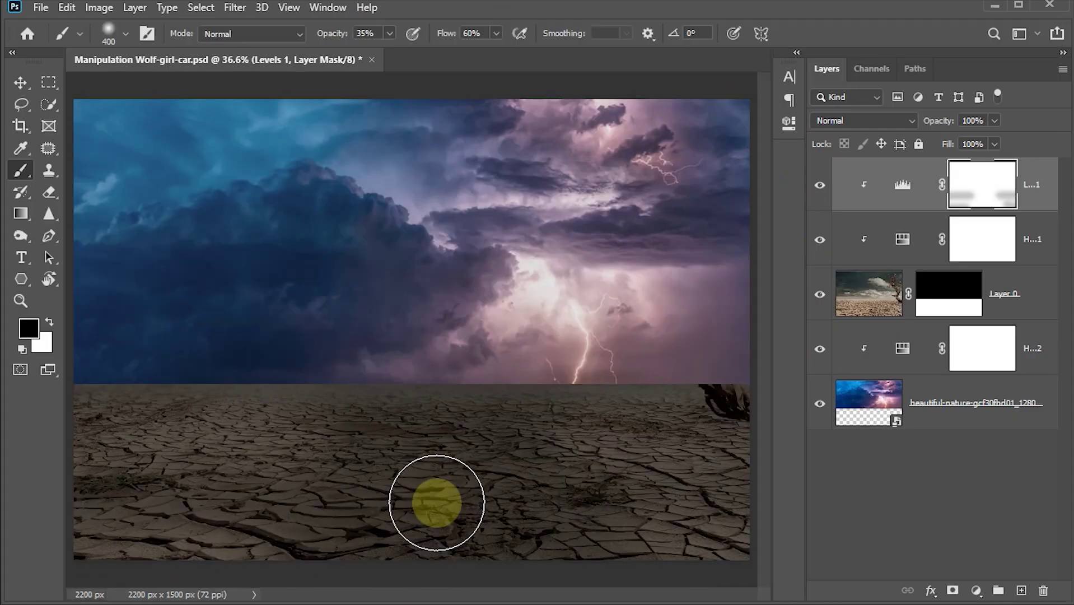
Open caldera-gceea1ce0e_1920.jpg from File Explorer as a new Photoshop document.
key("v")
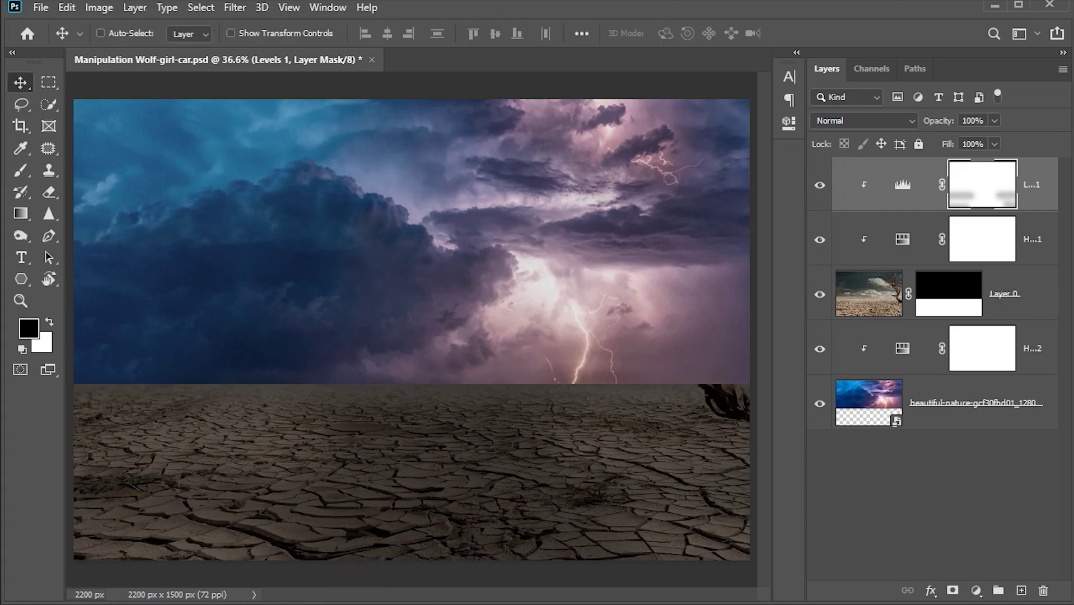
left_click(280, 551)
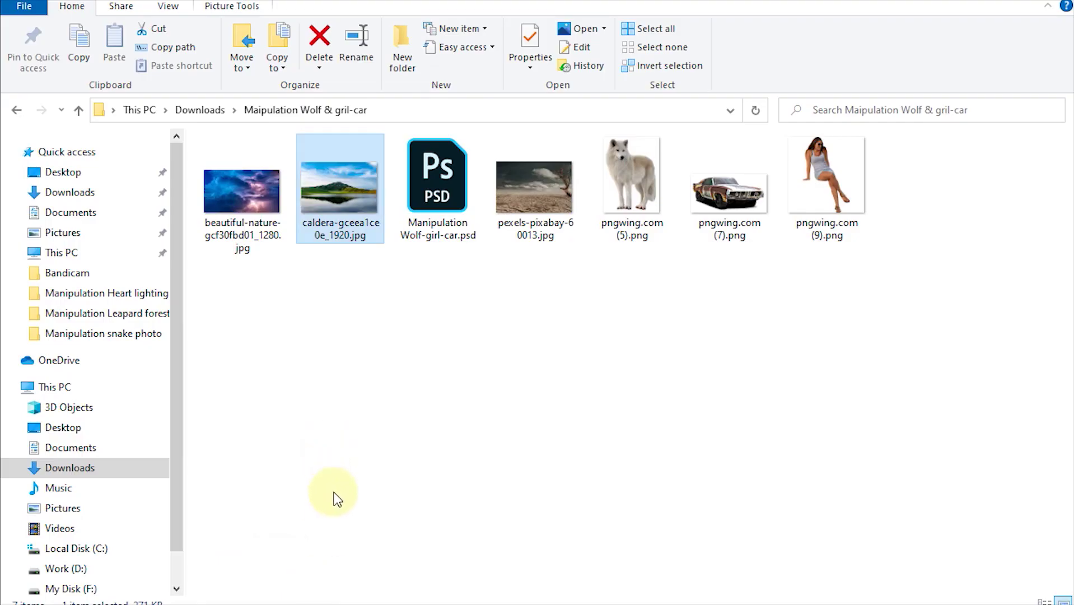
left_click_drag(334, 184, 613, 59)
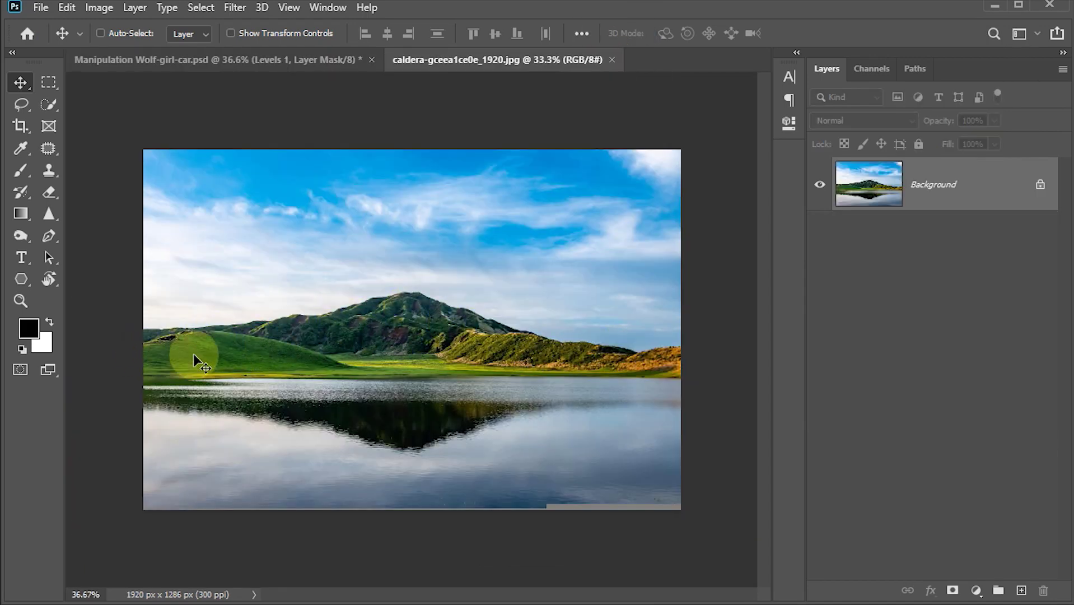
Quick-select the caldera's green hills, mask away sky and lake, and drag them into the composite.
scroll(177, 339, "up", 1)
left_click(48, 104)
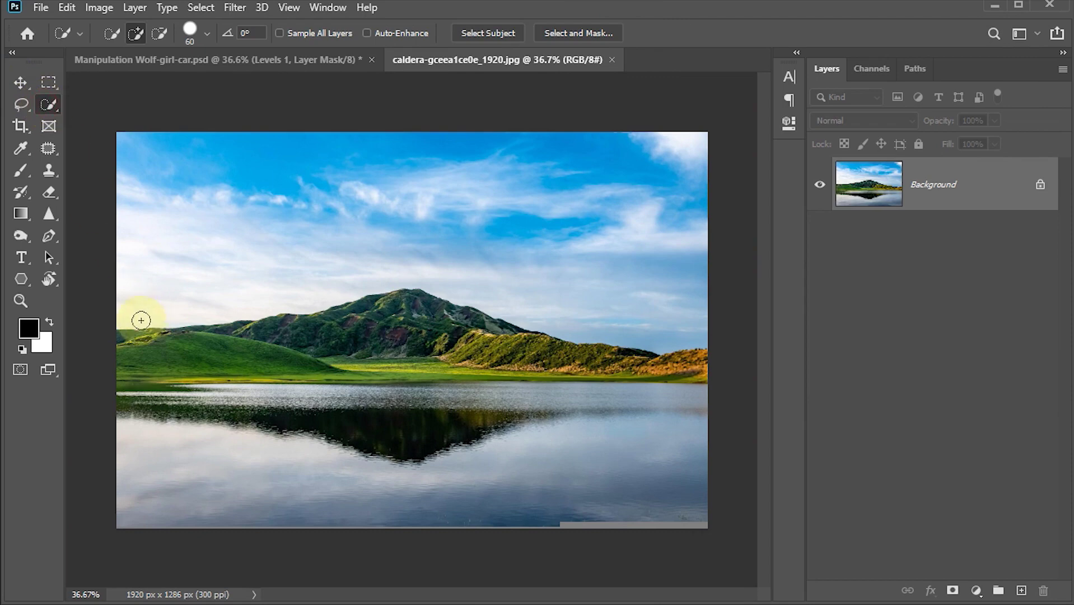
mouse_move(120, 347)
left_mouse_down()
mouse_move(586, 367)
mouse_move(450, 373)
mouse_move(432, 362)
left_mouse_up()
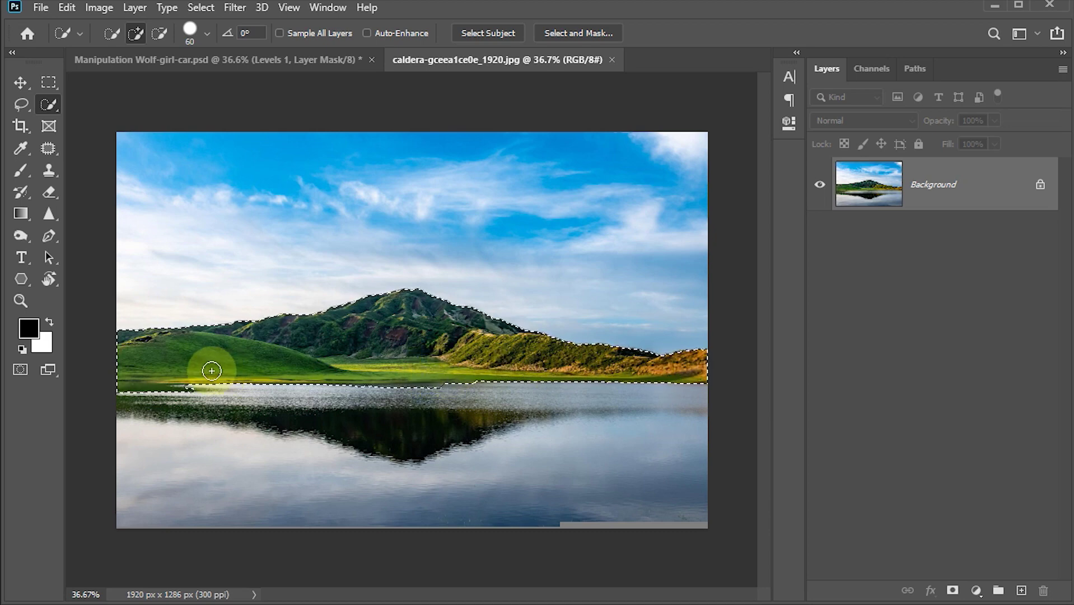
mouse_move(154, 376)
left_mouse_down()
mouse_move(147, 369)
mouse_move(286, 379)
left_mouse_up()
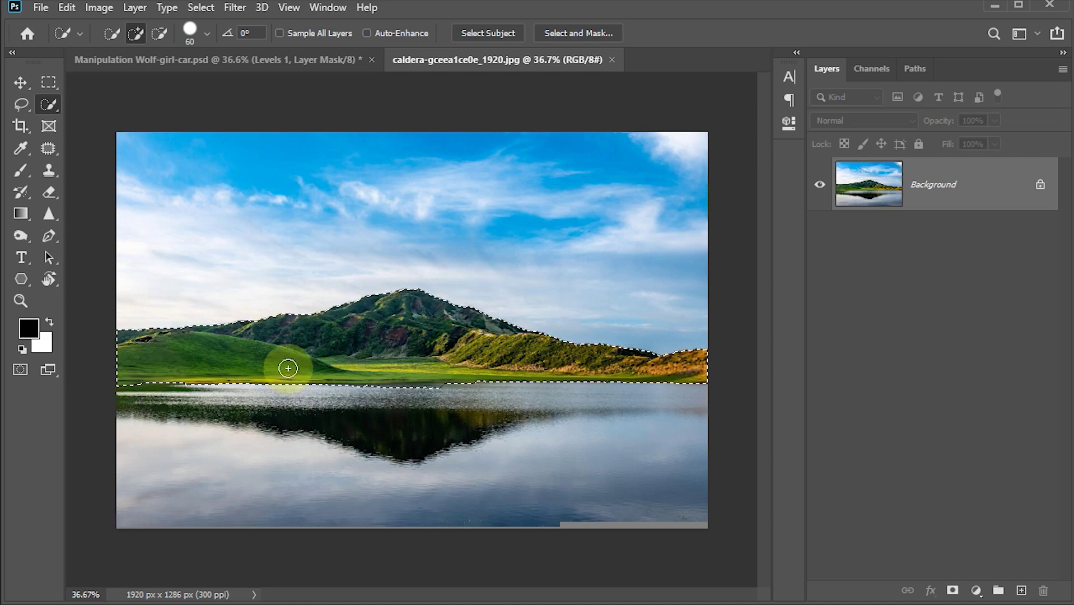
left_click(952, 590)
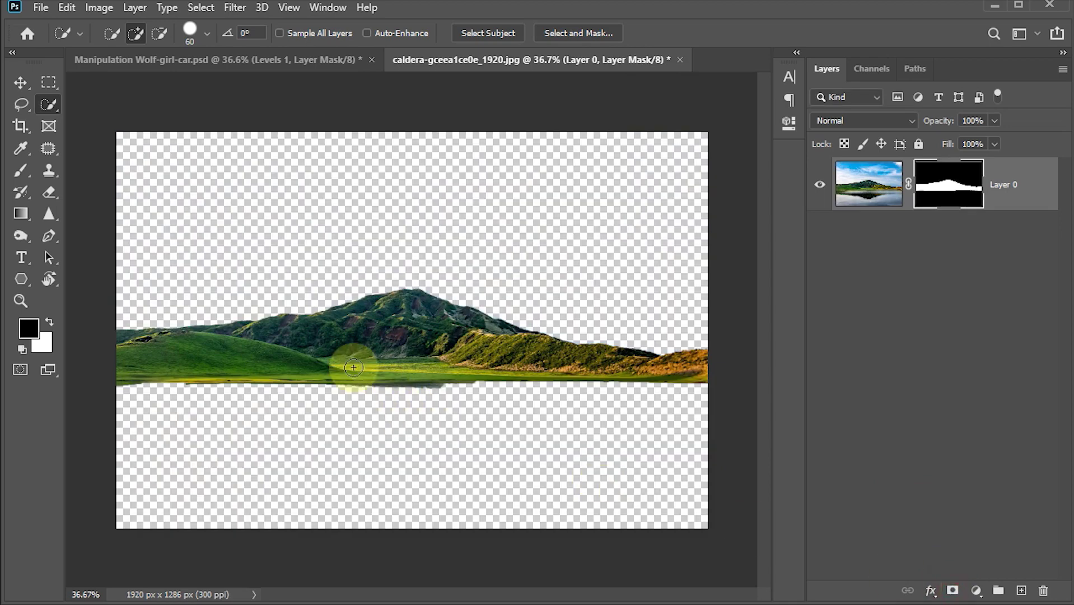
key("v")
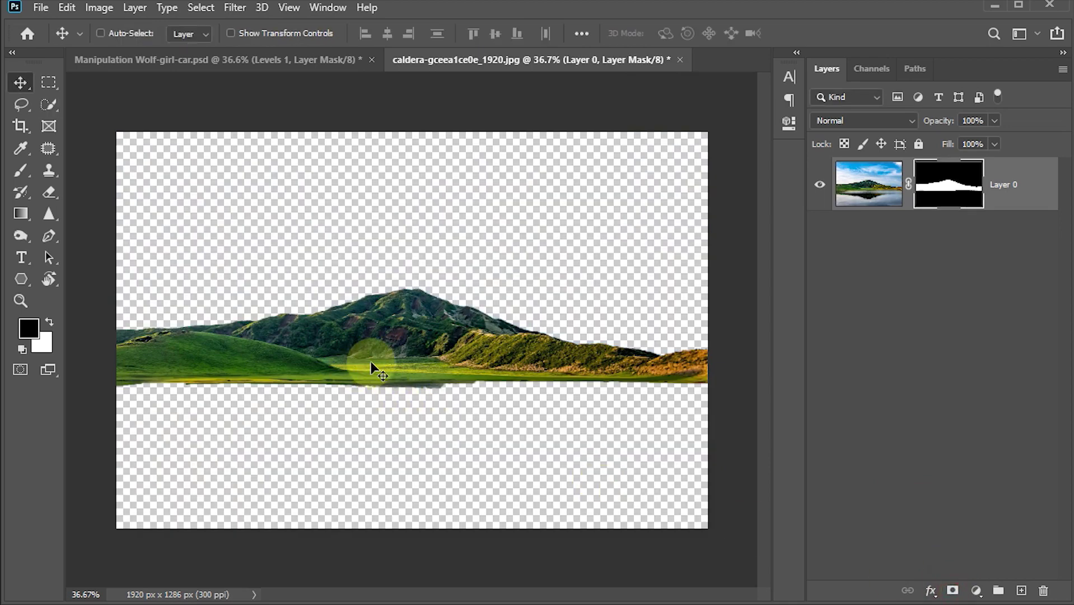
mouse_move(370, 362)
left_mouse_down()
mouse_move(199, 60)
mouse_move(395, 399)
left_mouse_up()
Flip the hills horizontally, scale them to about 117% and set them along the horizon.
key("ctrl")
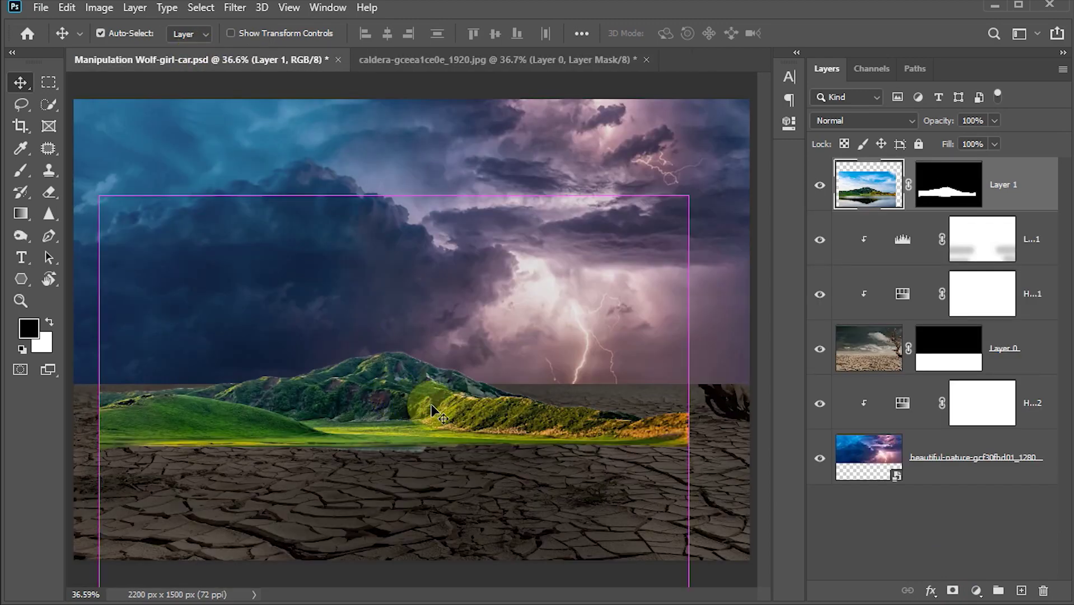
key("ctrl+t")
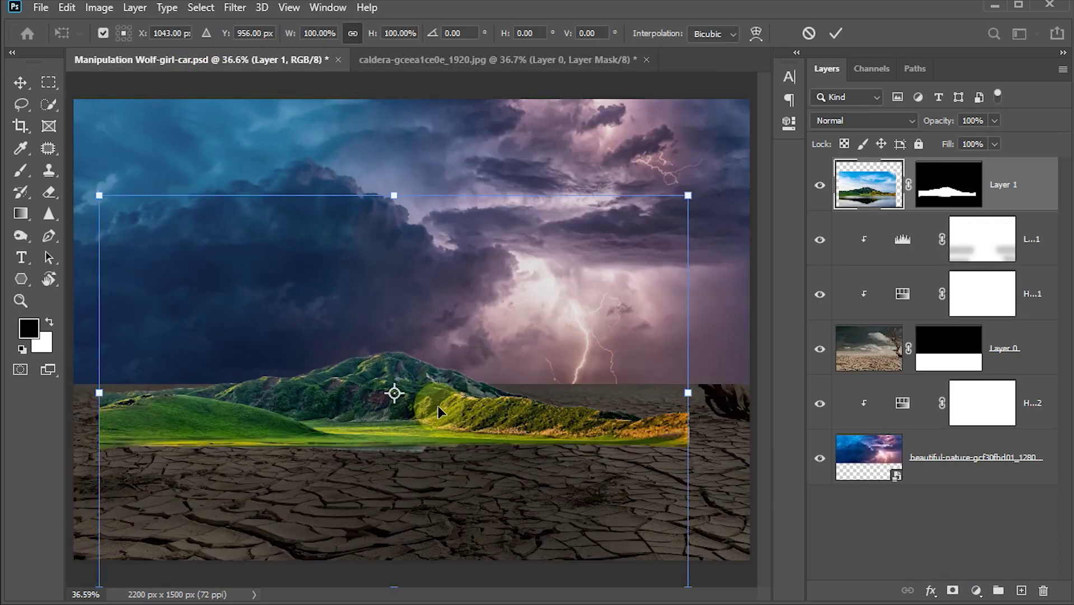
right_click(438, 405)
left_click(480, 382)
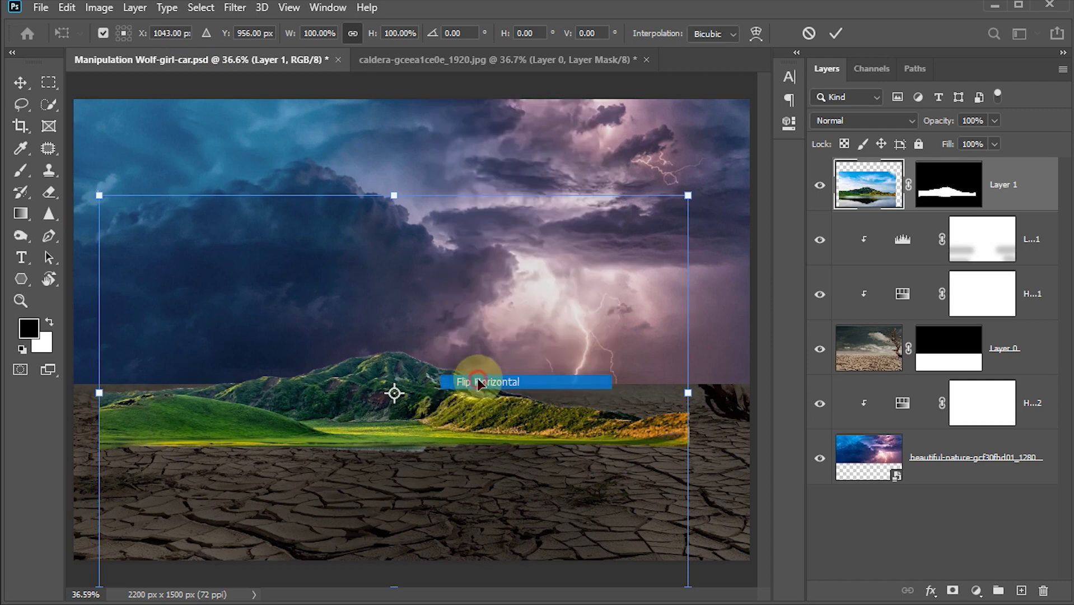
left_click_drag(491, 424, 558, 381)
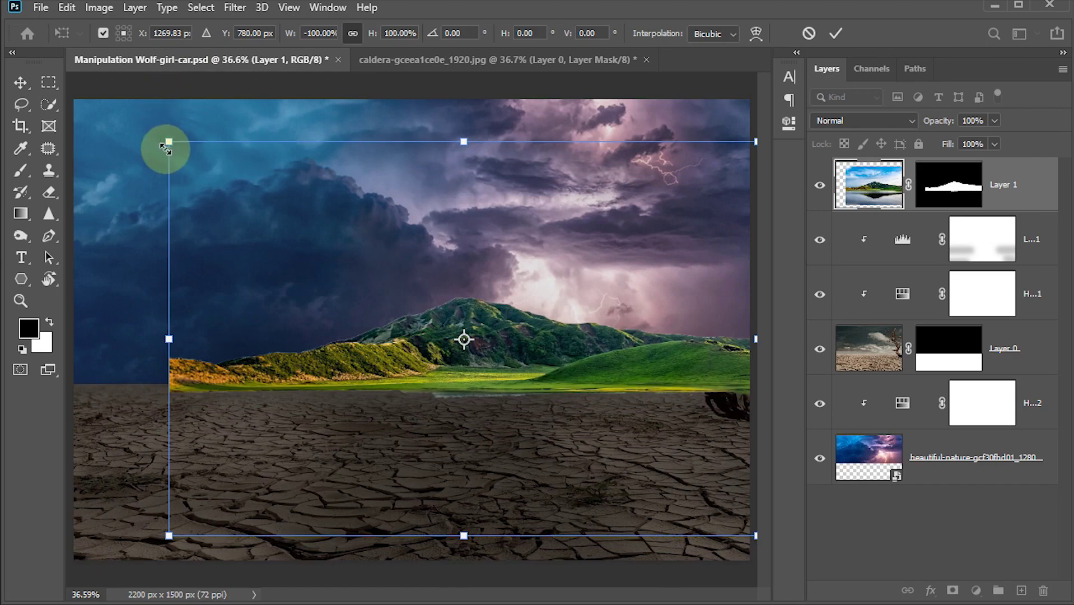
left_click_drag(168, 144, 50, 104)
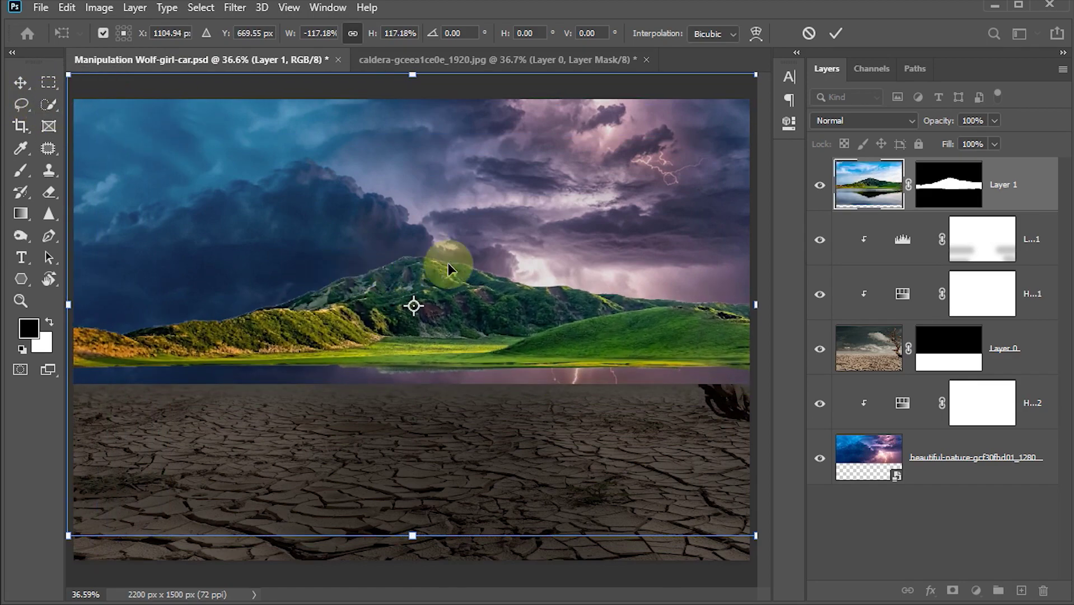
left_click_drag(444, 259, 490, 281)
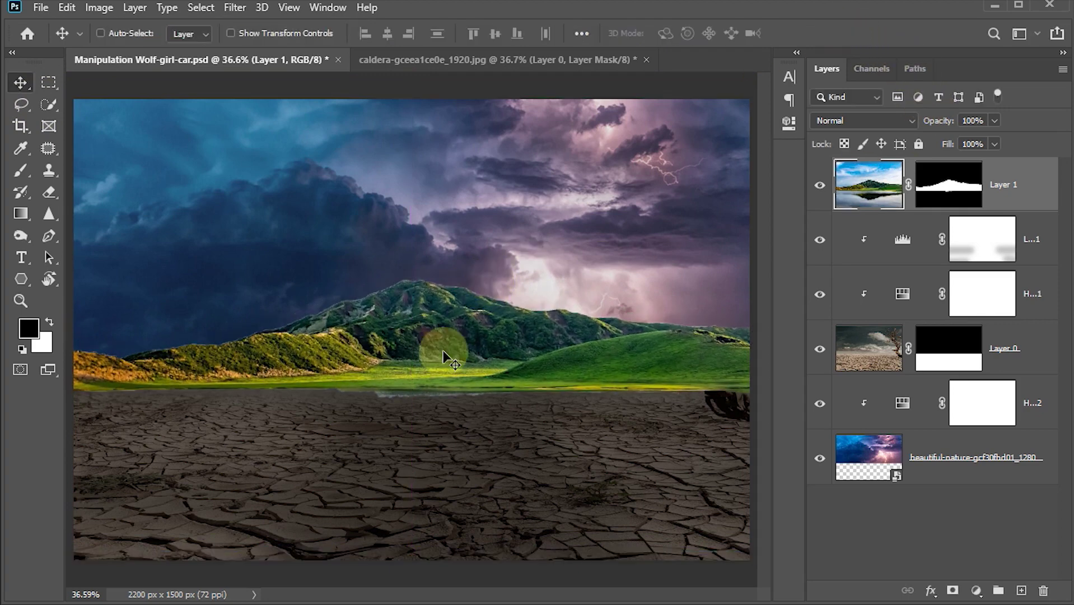
In Select and Mask for the hills' mask, enable Smart Radius with a 1 px radius.
right_click(947, 201)
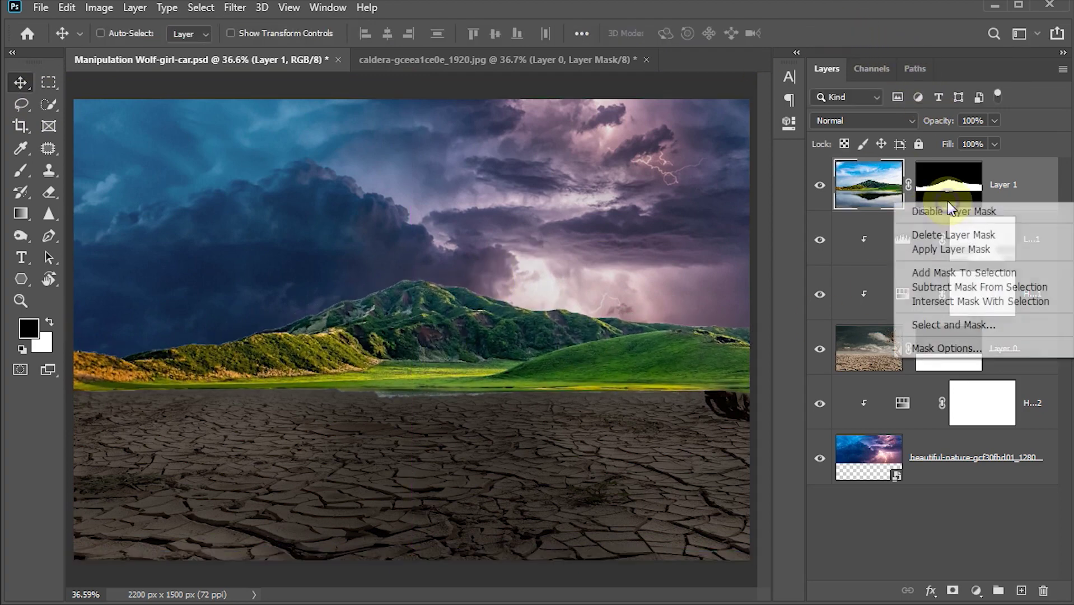
left_click(944, 325)
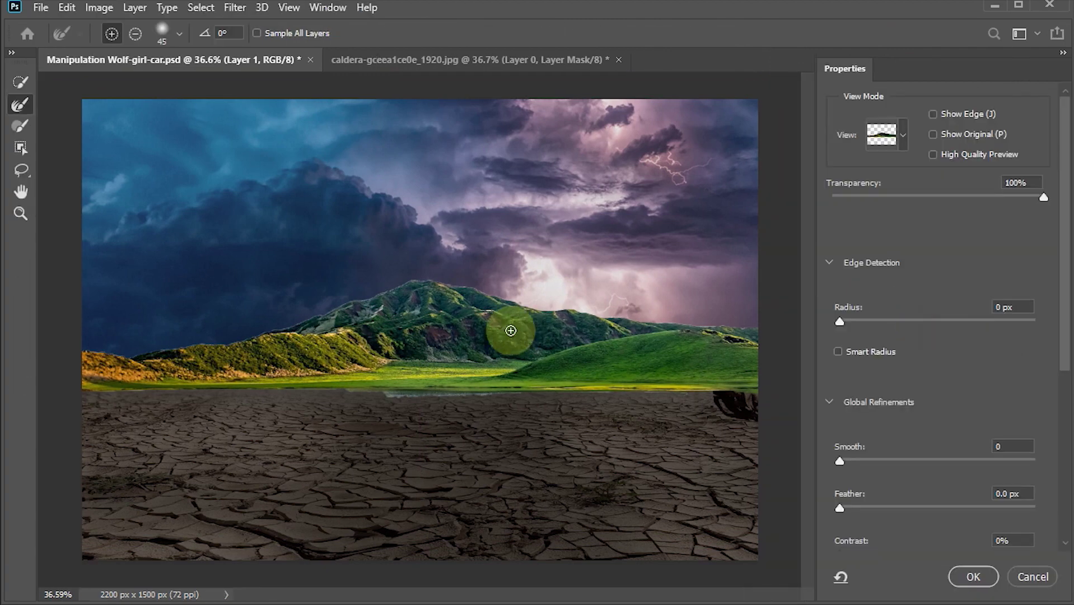
left_click(868, 353)
left_click(1011, 307)
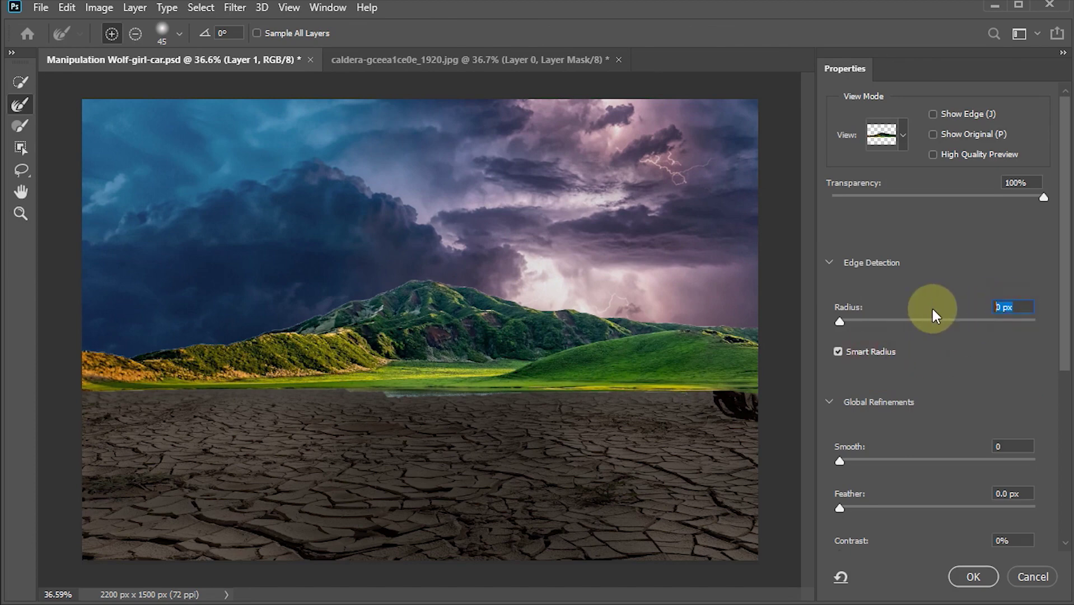
type("1")
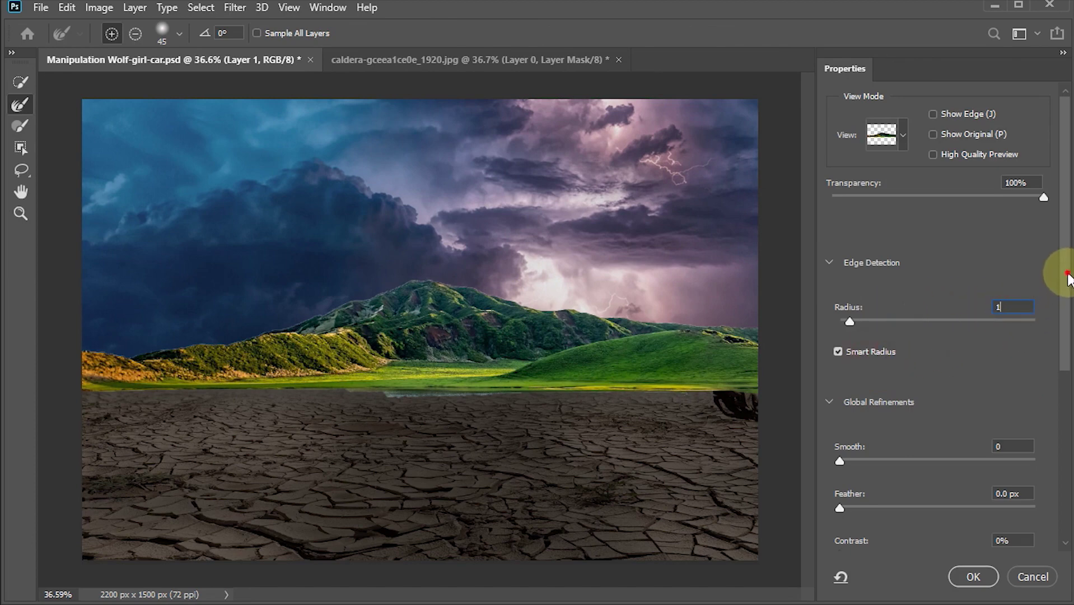
left_click_drag(1069, 278, 1066, 375)
Add a 1 px feather, enable Decontaminate Colors and output a new layer with layer mask.
left_click(1014, 328)
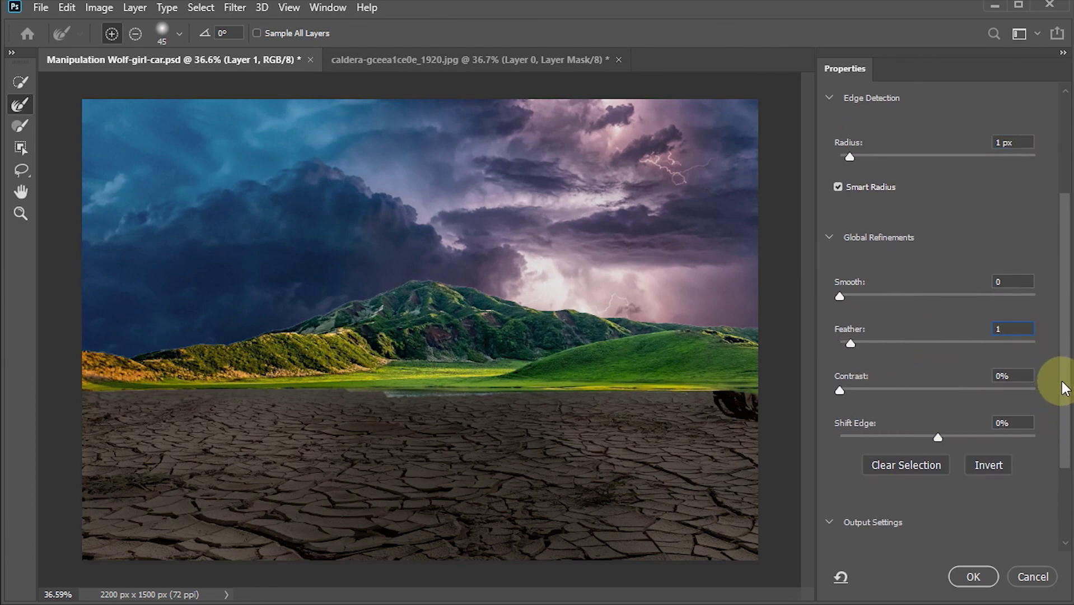
left_click_drag(1067, 386, 1067, 473)
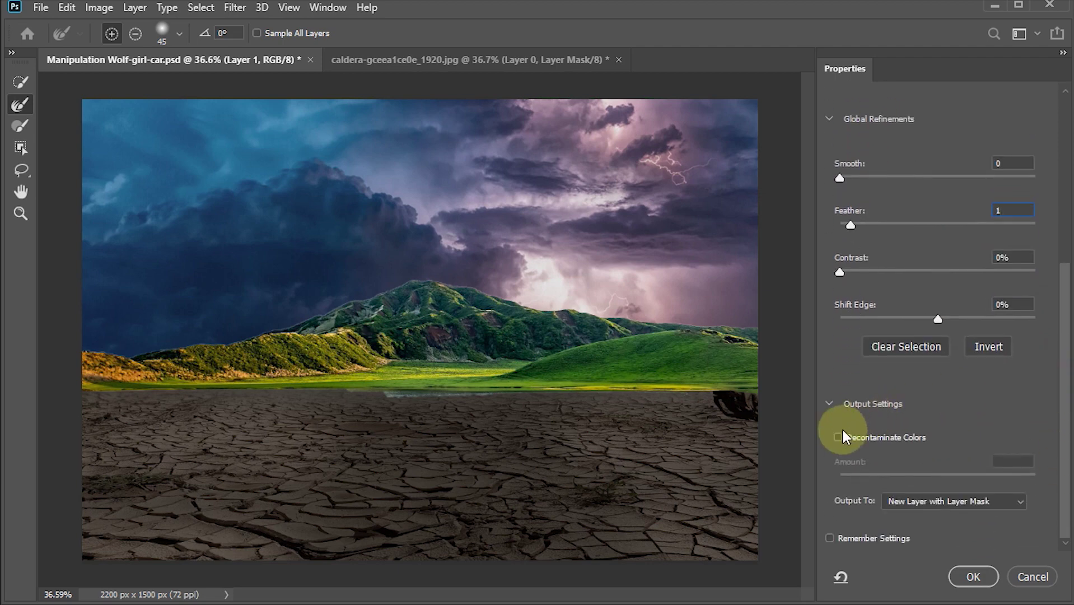
left_click(838, 437)
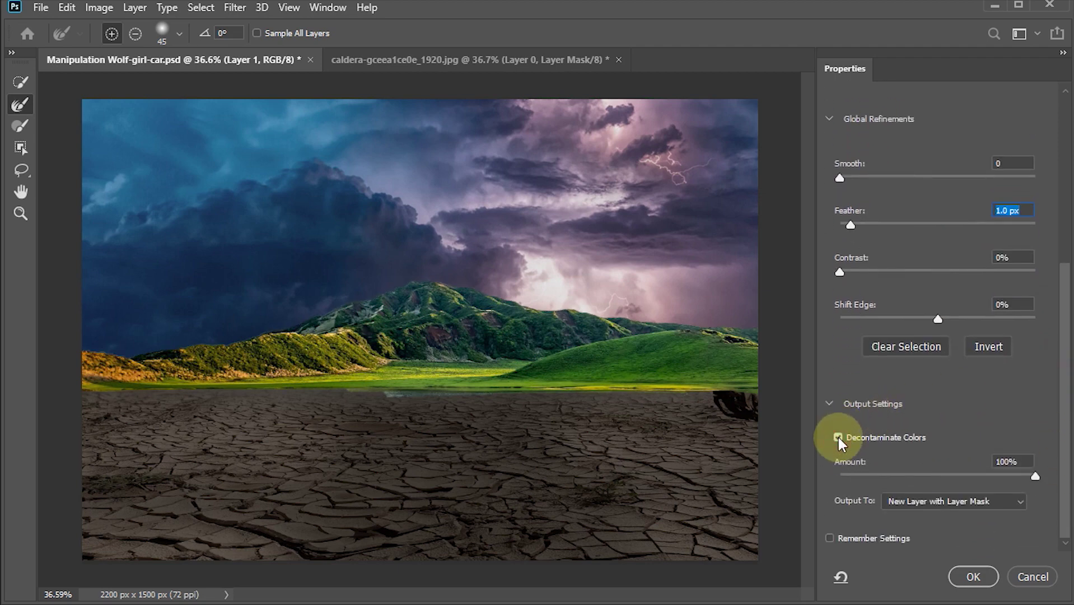
left_click(837, 436)
left_click(839, 437)
left_click(838, 436)
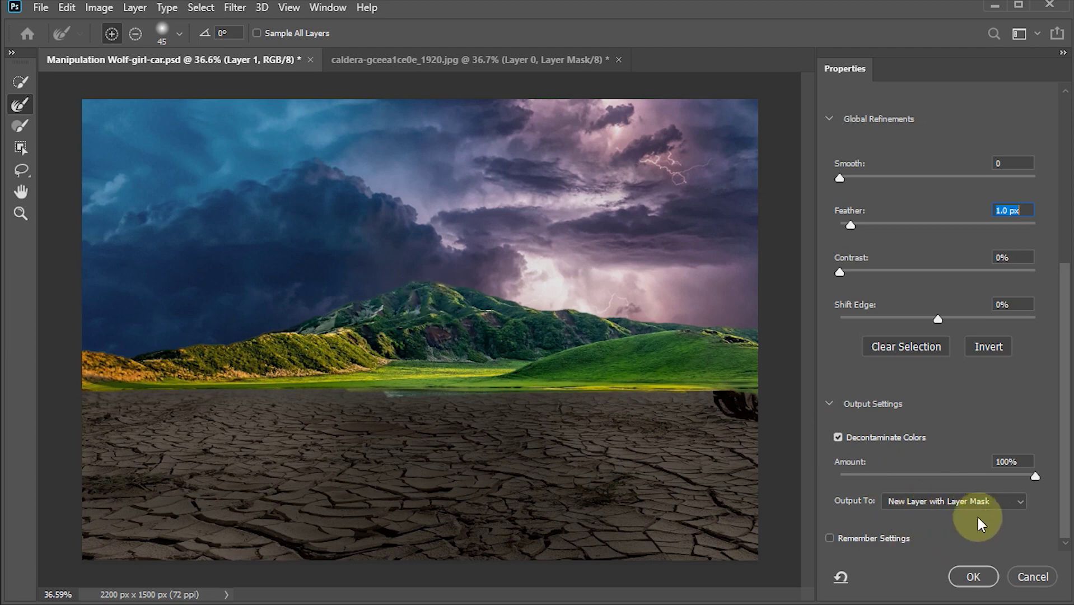
left_click(974, 576)
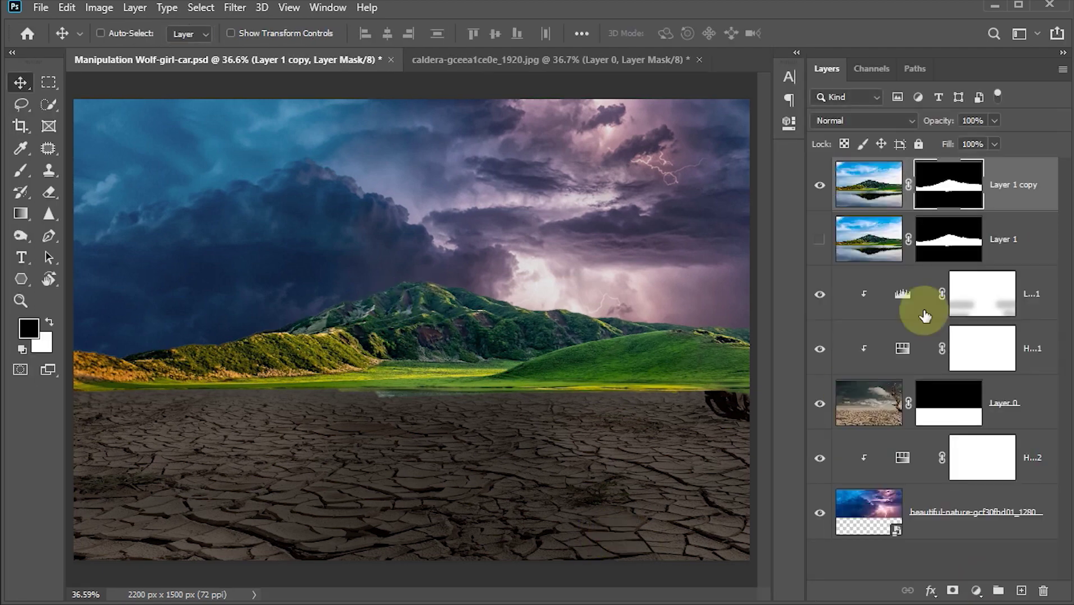
Delete the hidden original Layer 1.
left_click(940, 191)
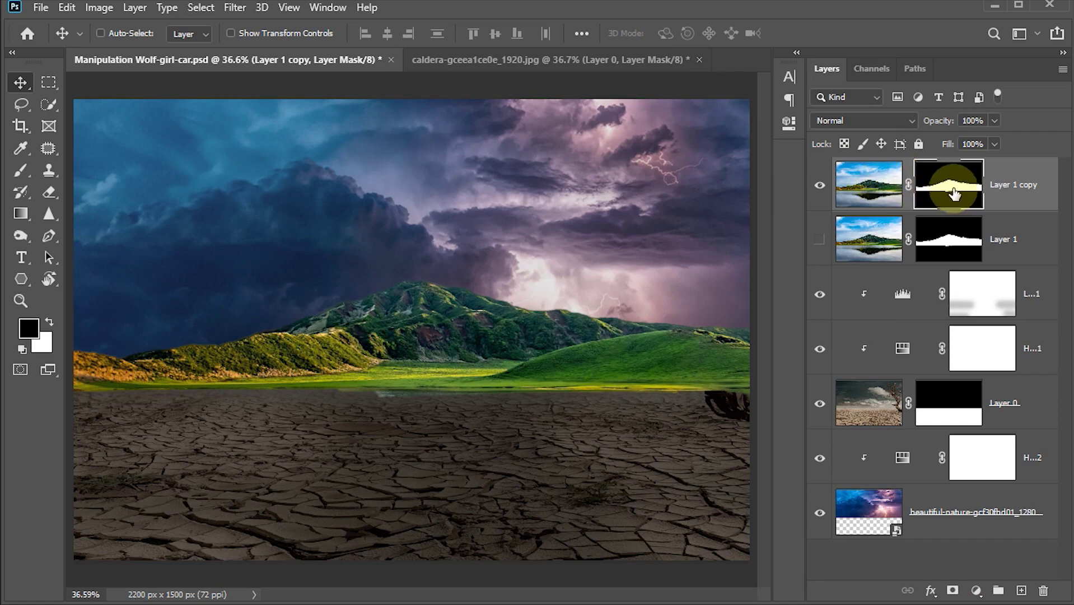
left_click(867, 245)
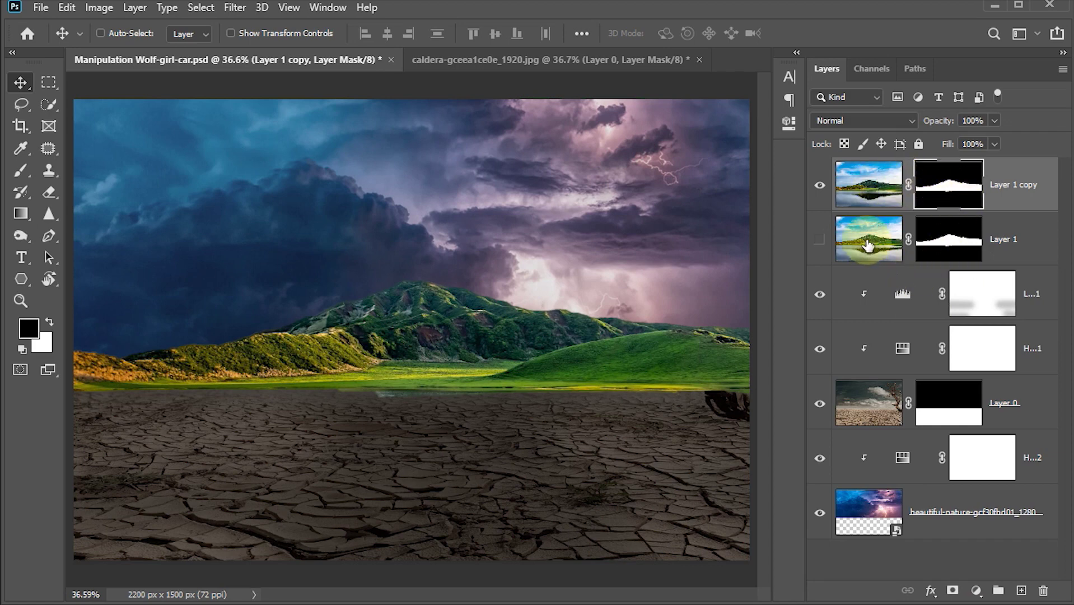
left_click_drag(867, 245, 1044, 590)
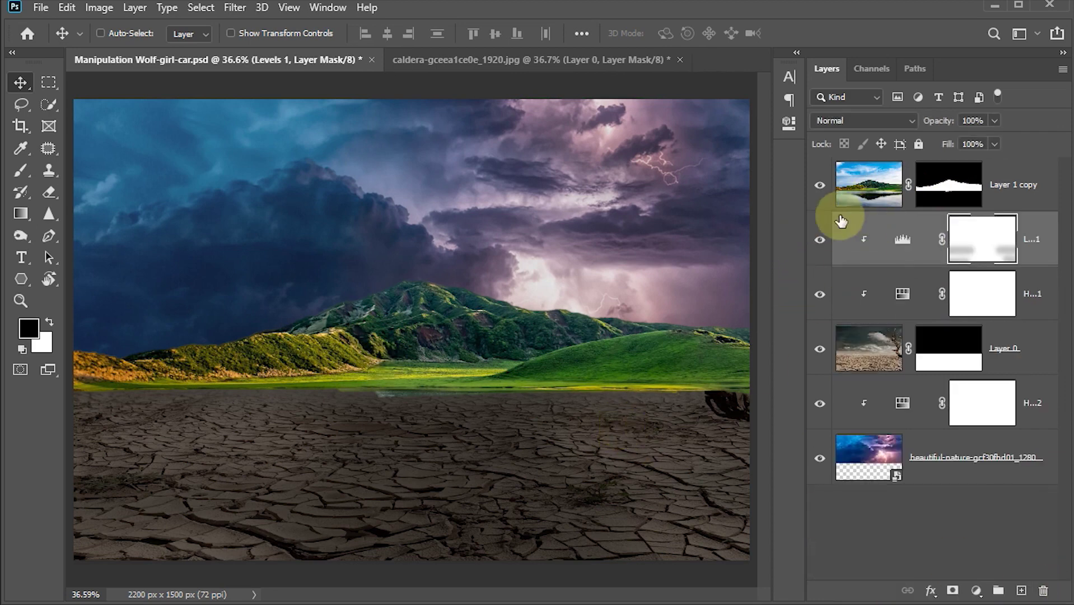
Add a Hue/Saturation adjustment clipped to Layer 1 copy with Saturation -59 and Lightness -19.
left_click(859, 190)
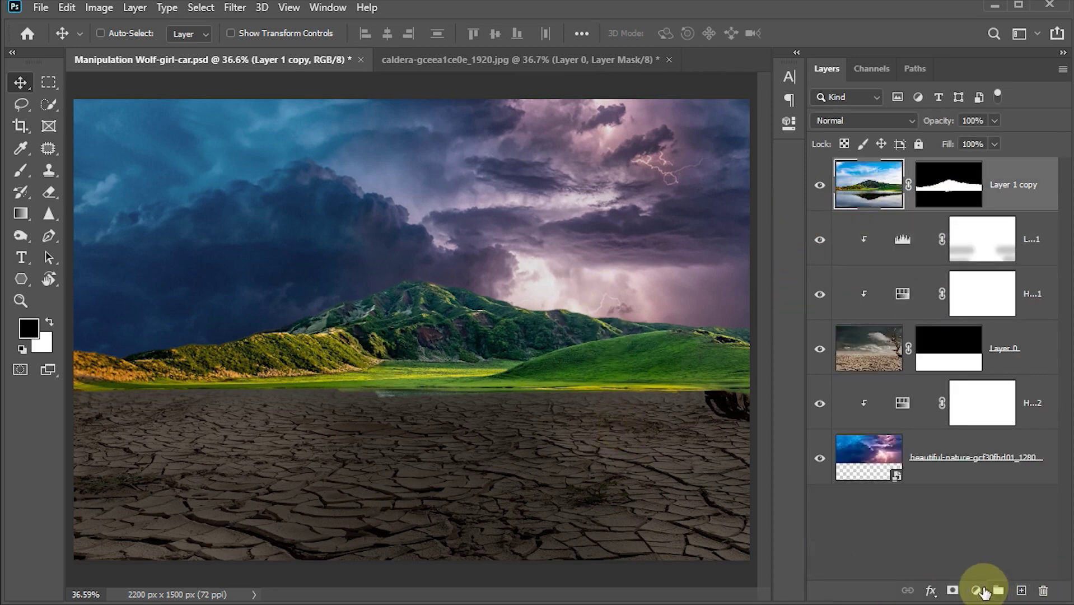
left_click(981, 591)
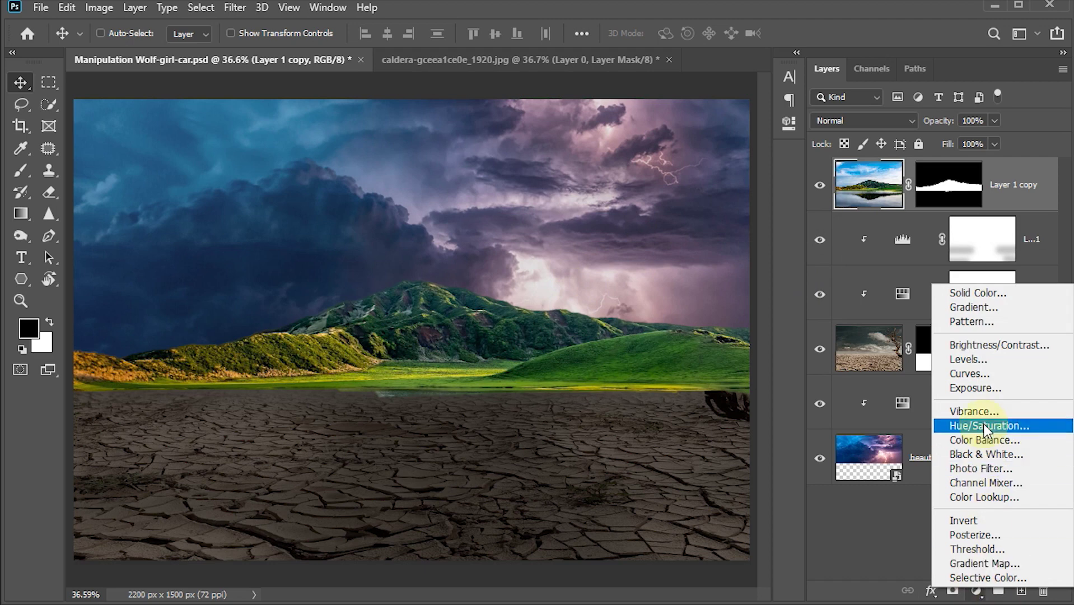
left_click(984, 426)
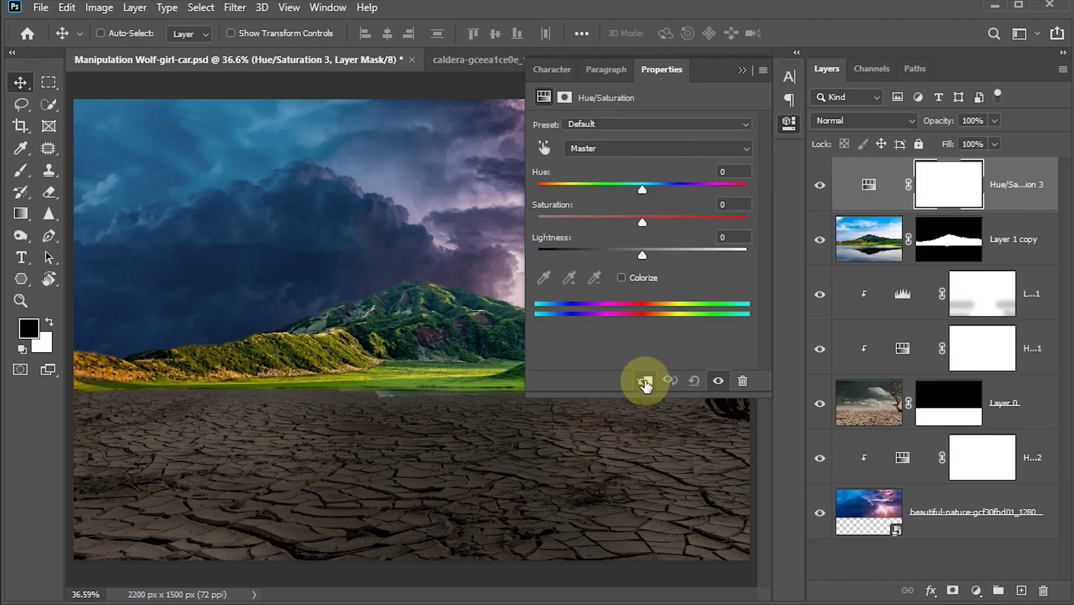
left_click(645, 382)
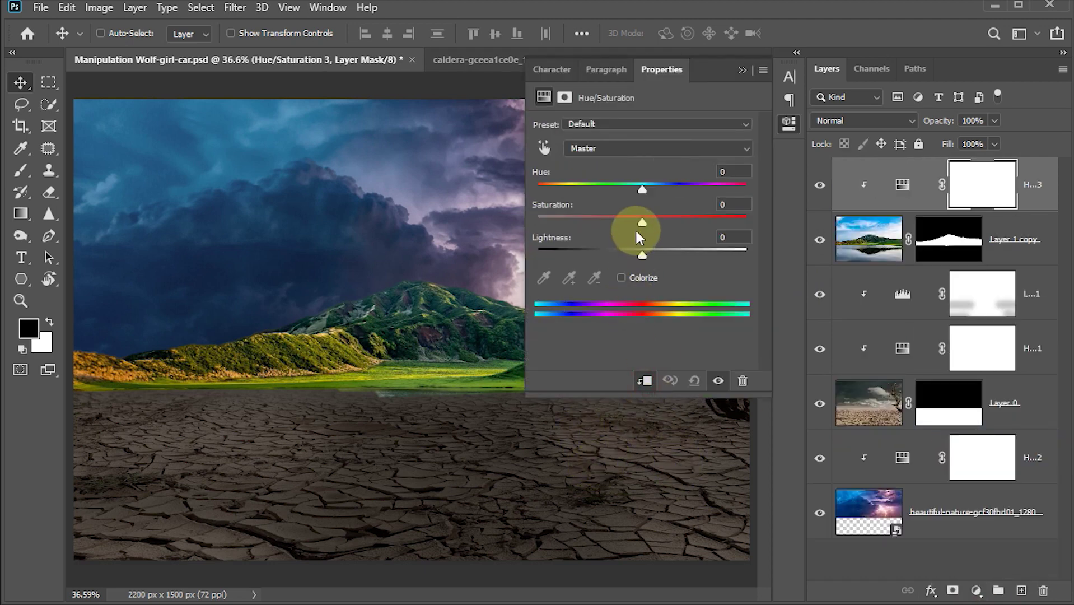
left_click_drag(622, 225, 599, 225)
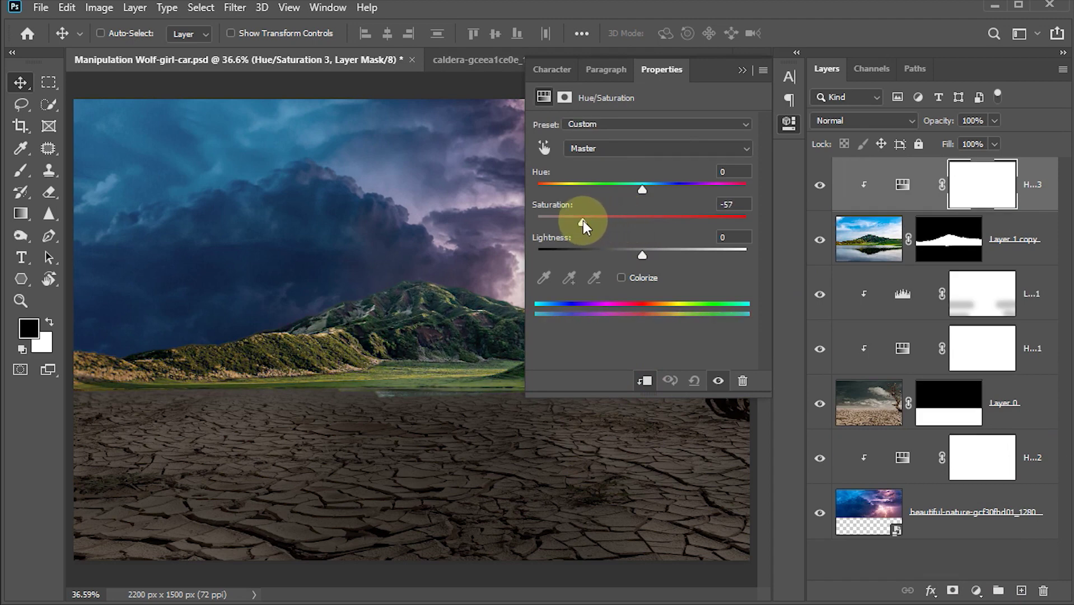
left_click_drag(583, 221, 581, 221)
left_click_drag(640, 254, 623, 254)
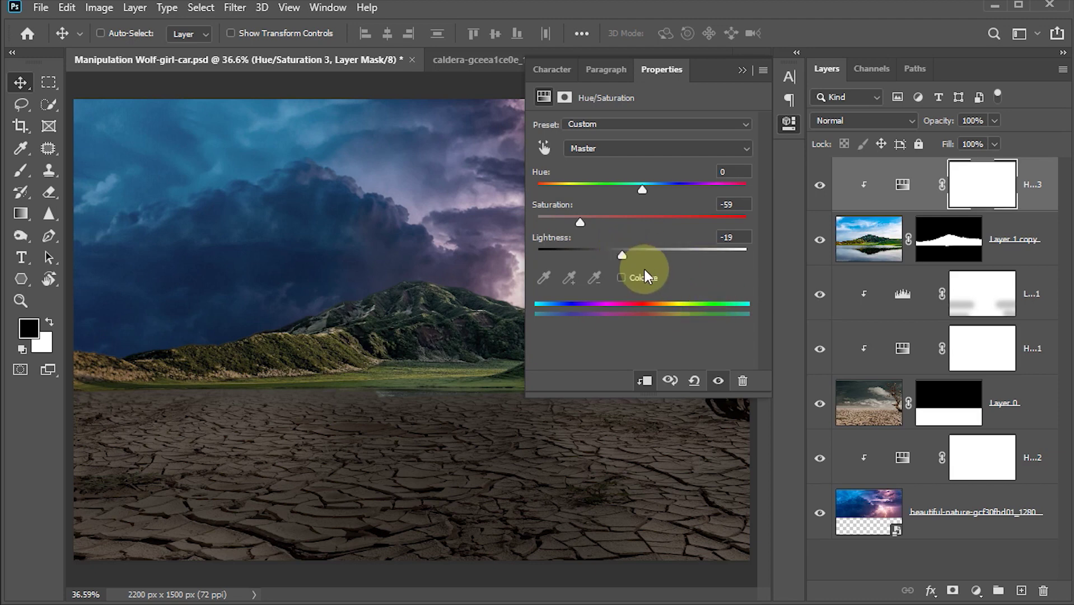
left_click(742, 71)
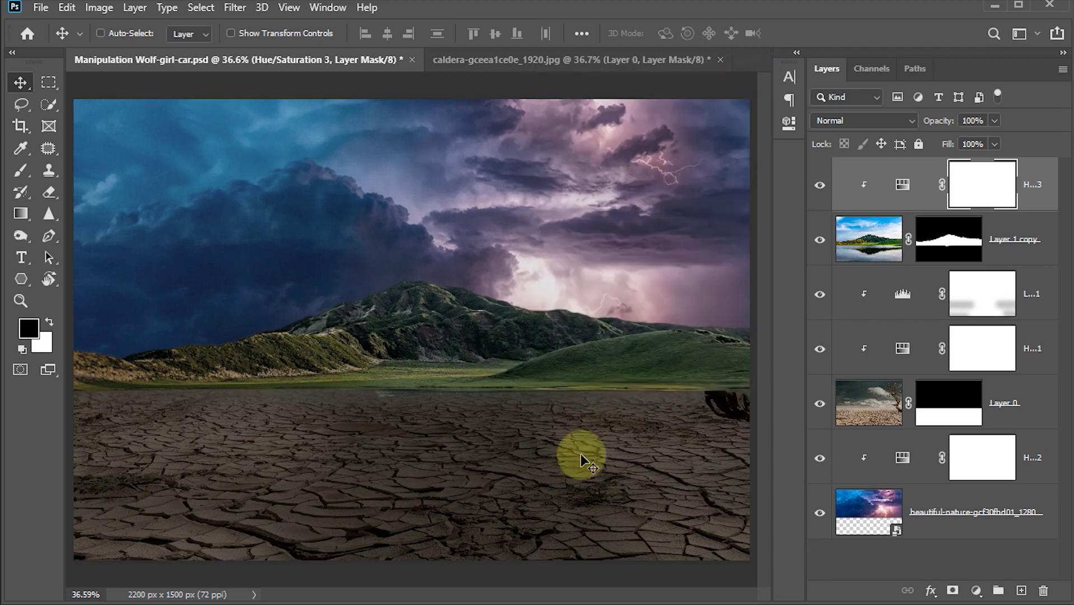
Add a Color Balance layer clipped to the hills, with midtones Cyan-Red +15 and Yellow-Blue +12.
left_click(976, 591)
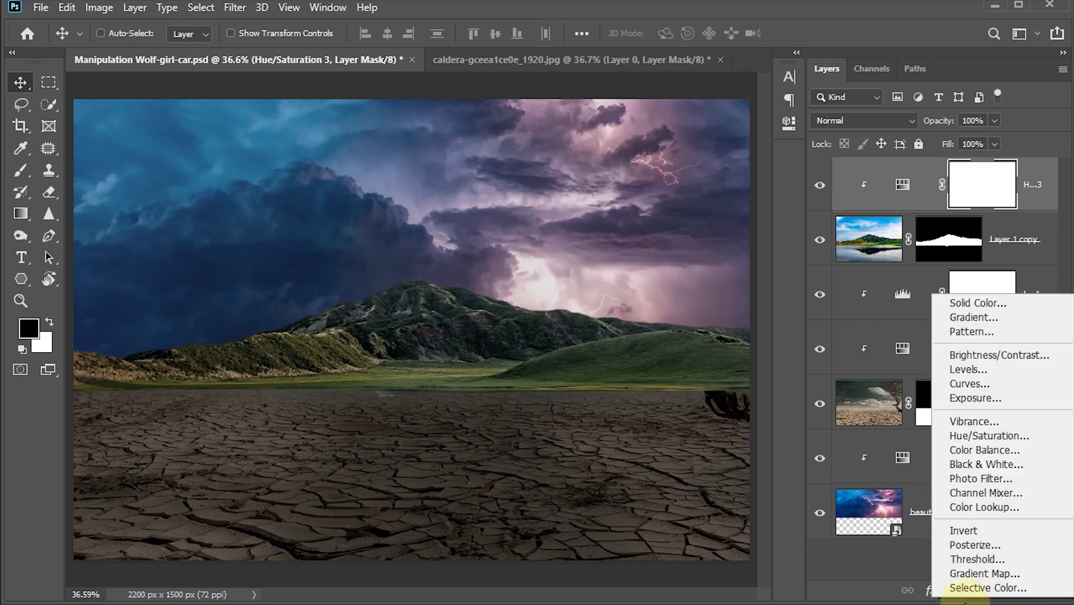
left_click(988, 448)
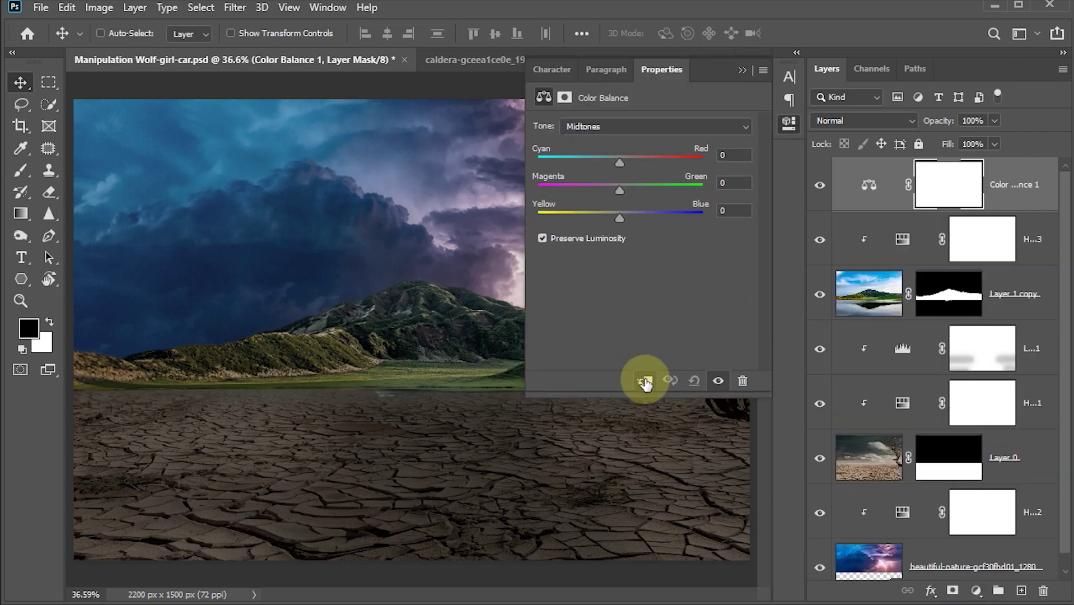
left_click(645, 383)
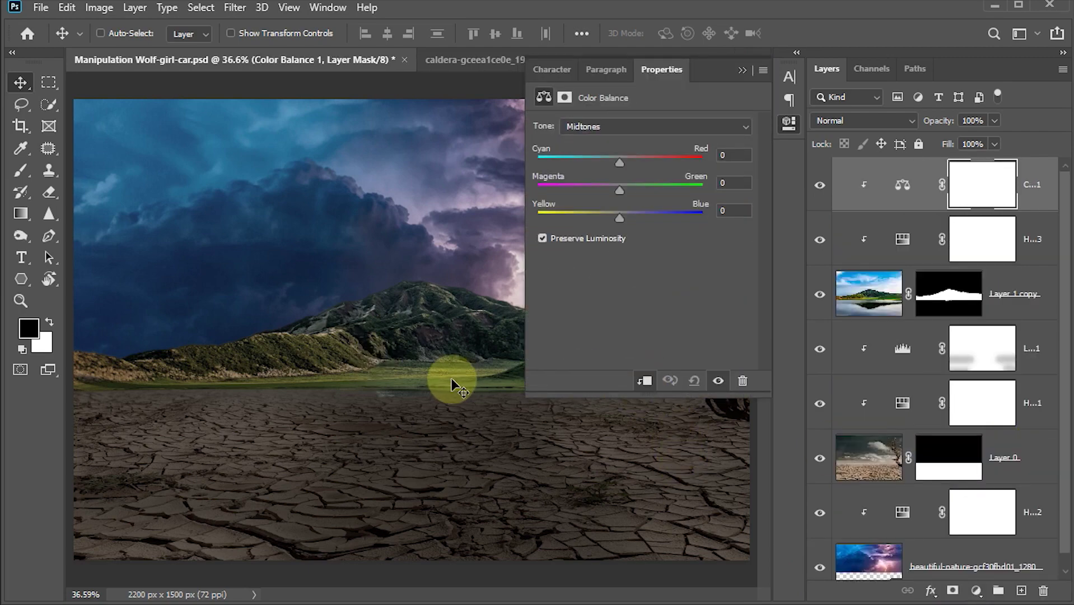
scroll(453, 386, "up", 2)
mouse_move(451, 376)
left_mouse_down()
mouse_move(284, 364)
mouse_move(308, 363)
left_mouse_up()
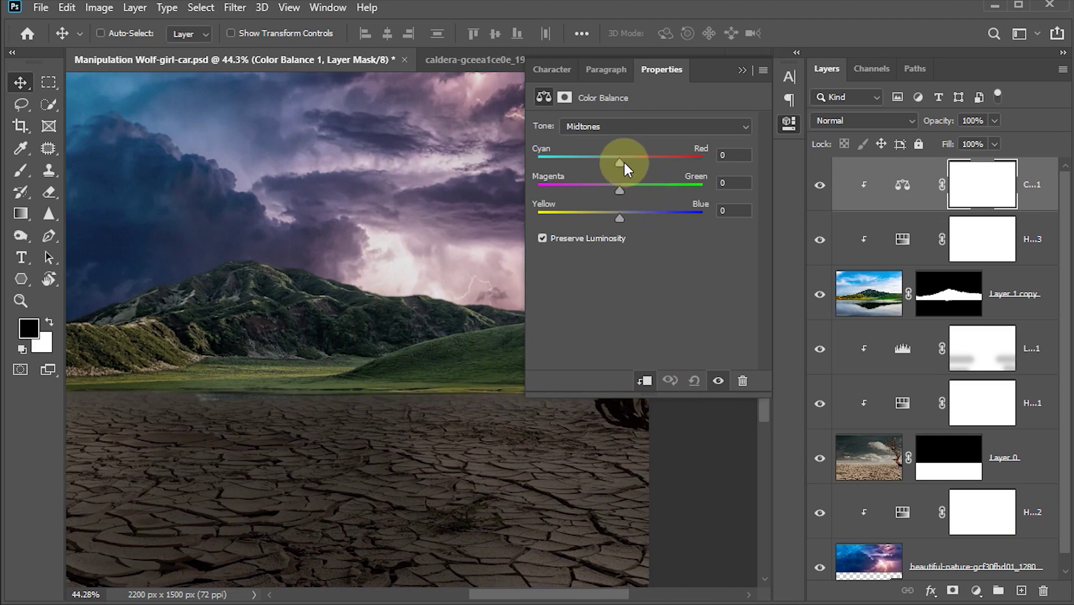
left_click_drag(623, 162, 633, 160)
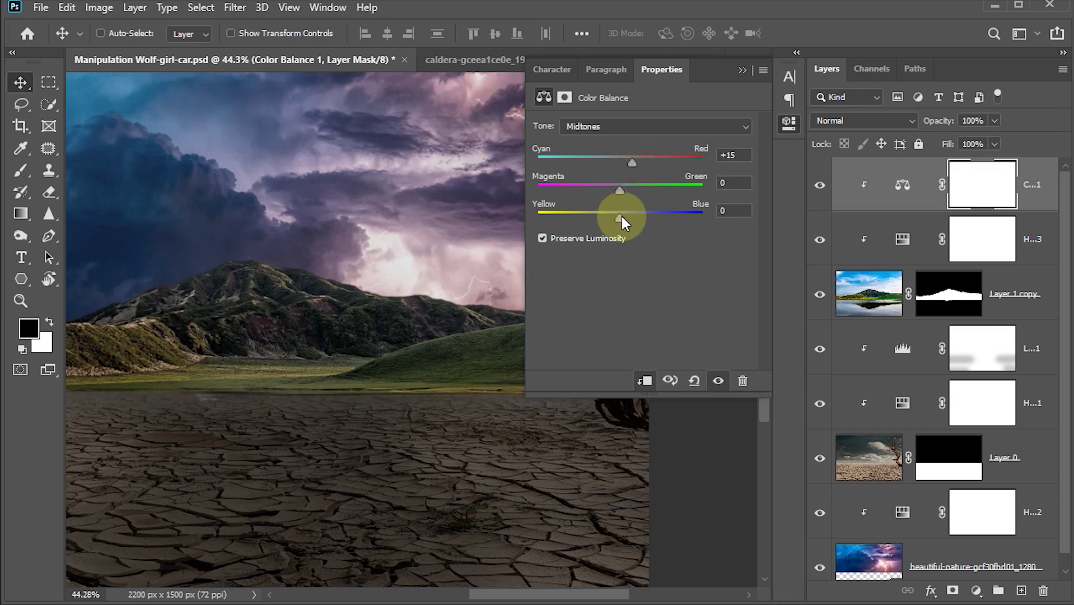
left_click_drag(622, 216, 630, 217)
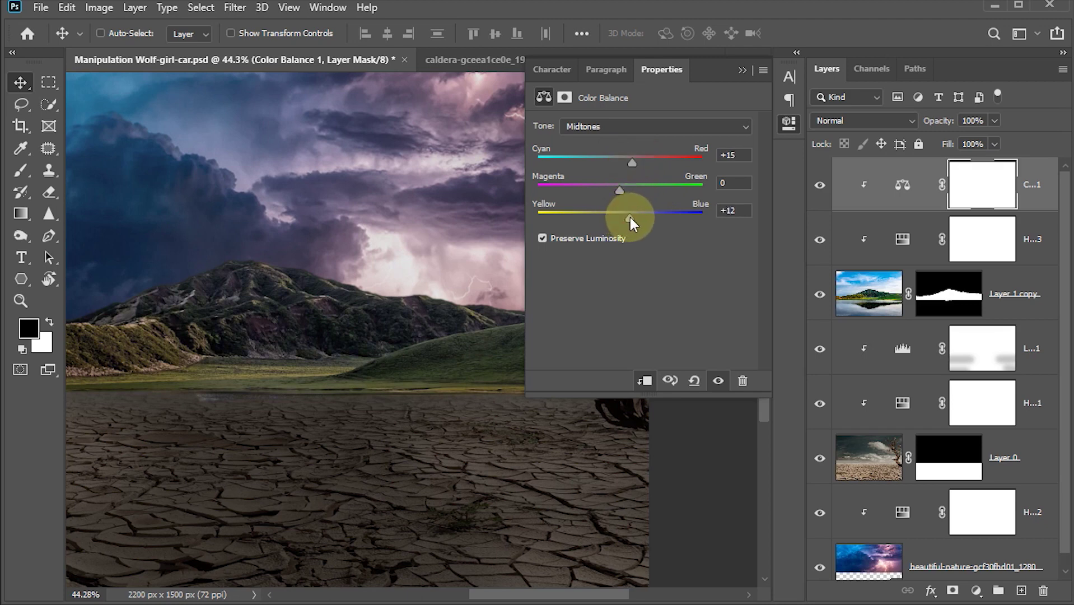
Set the Color Balance highlights to Cyan-Red -5, Magenta-Green -12 and Yellow-Blue +4.
left_click(621, 128)
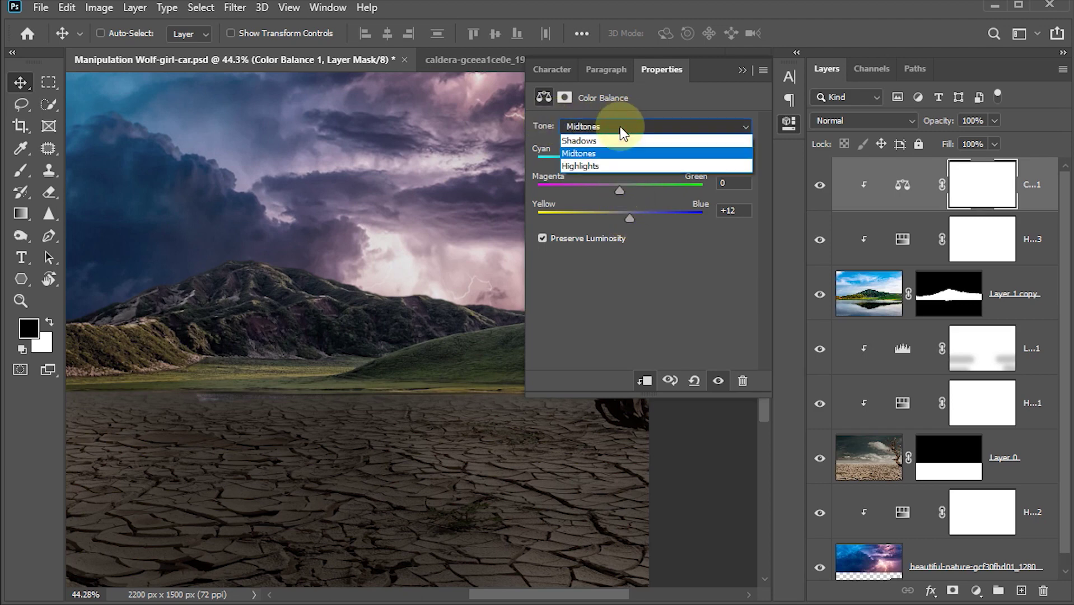
left_click(600, 164)
key("Tab")
key("Tab")
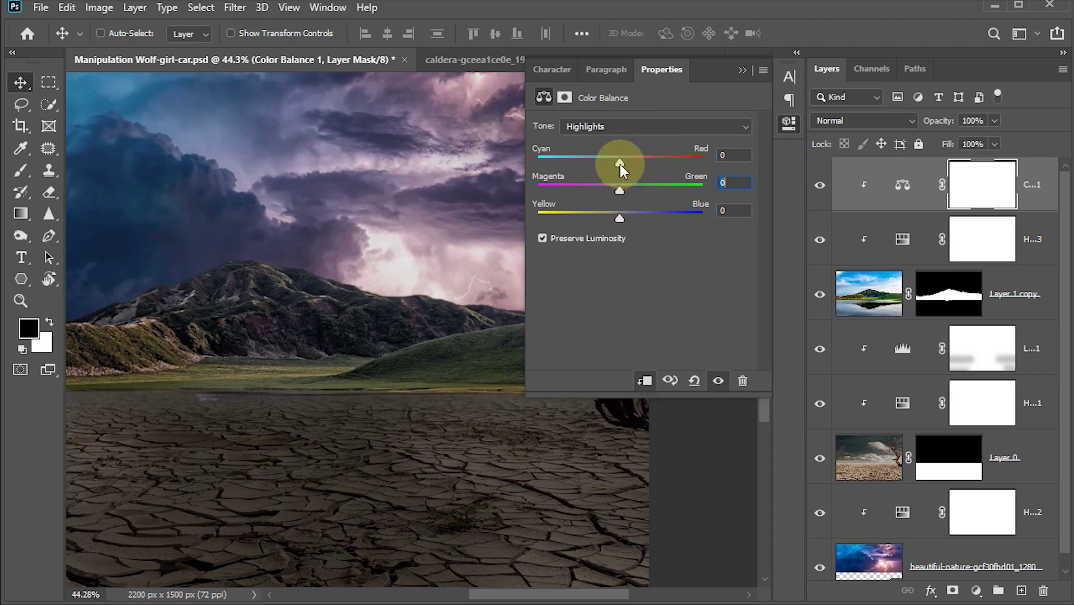
left_click_drag(621, 165, 613, 164)
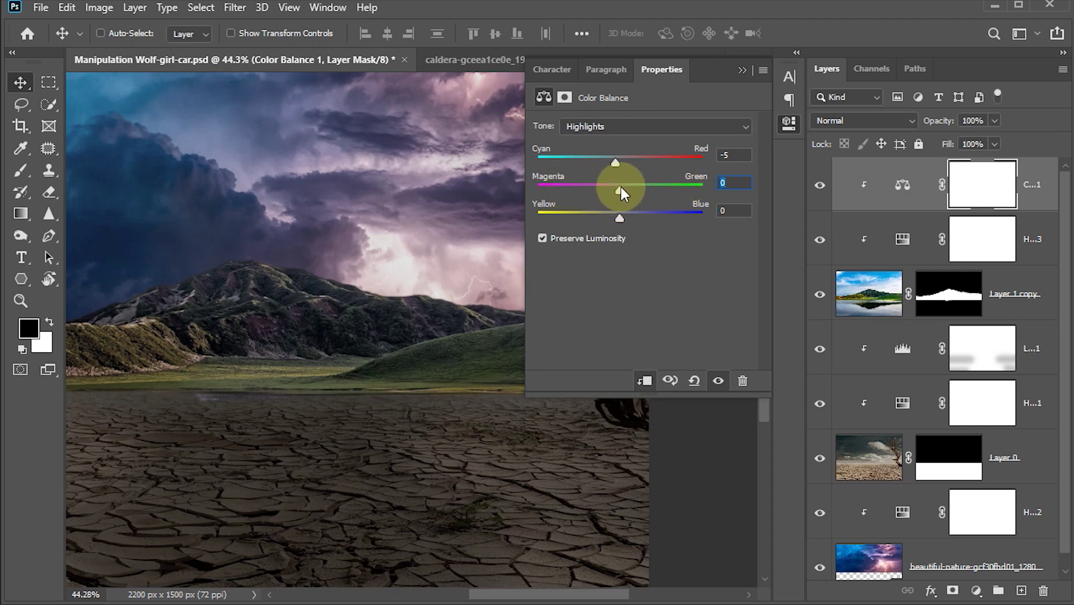
left_click_drag(620, 192, 613, 192)
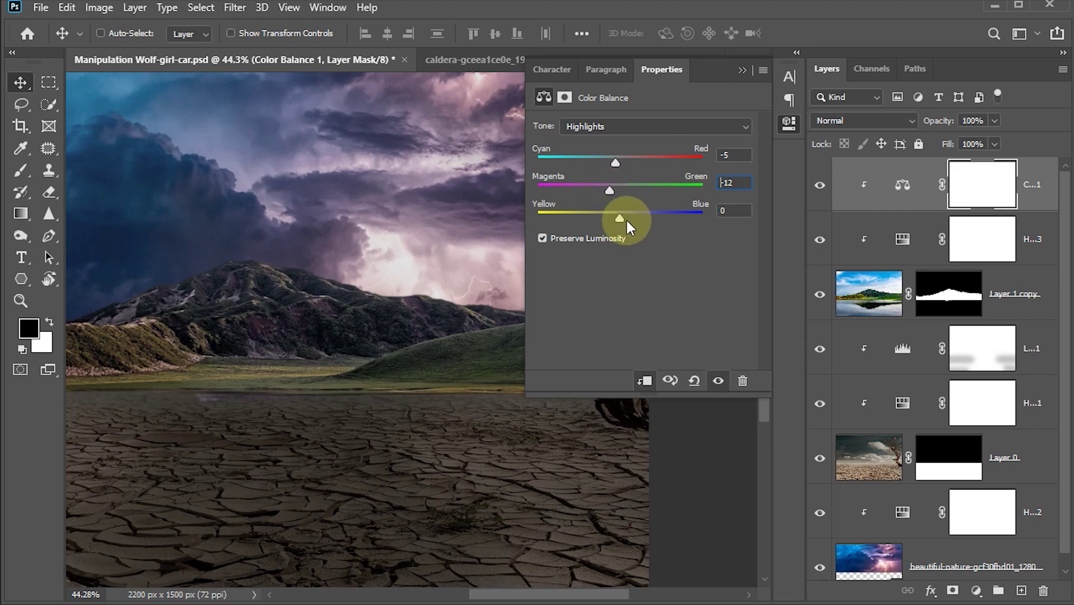
left_click_drag(619, 217, 621, 218)
left_click(743, 71)
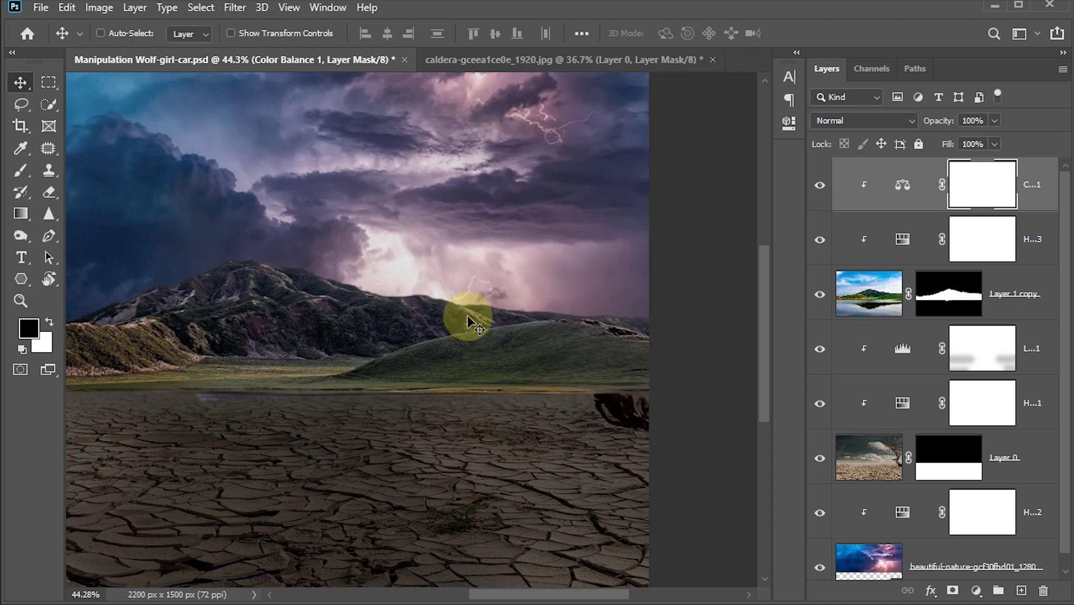
key("ctrl+0")
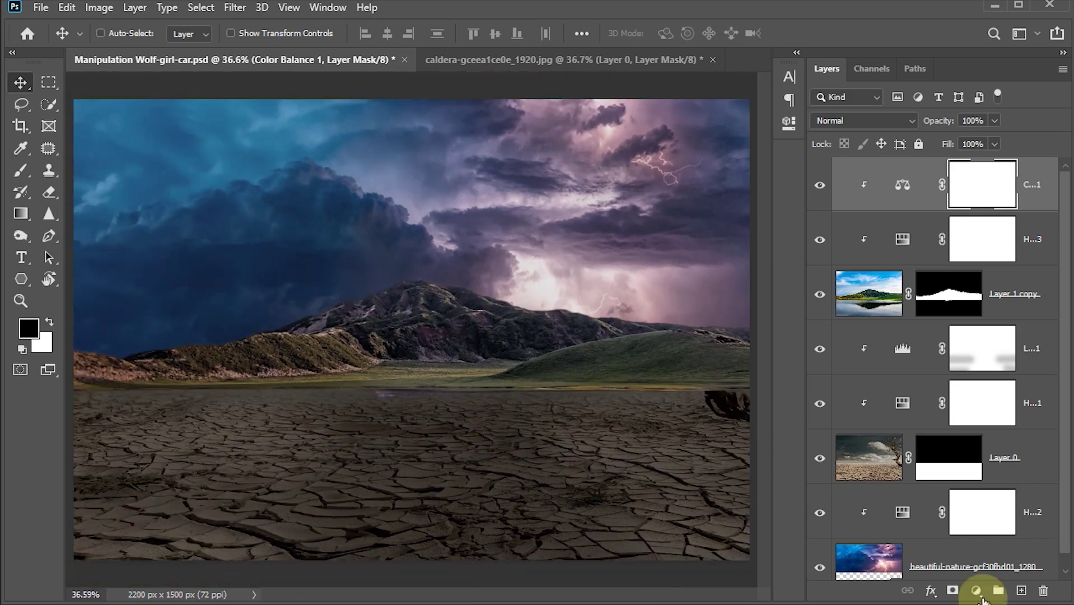
Clip a Curves layer to the hills, lowering the top endpoint and pulling a midpoint down to darken them.
left_click(976, 590)
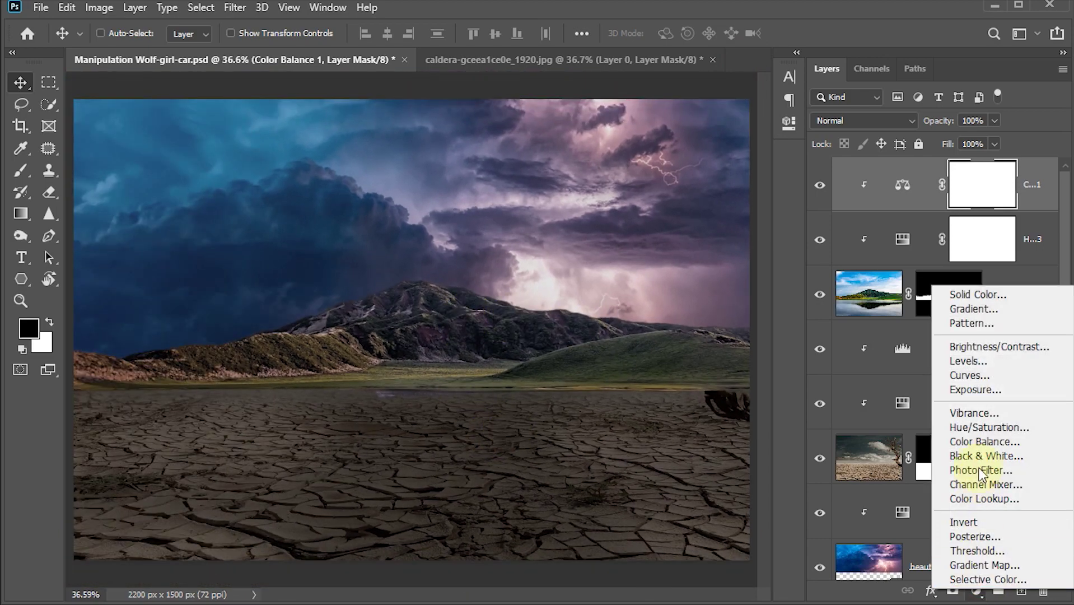
left_click(970, 375)
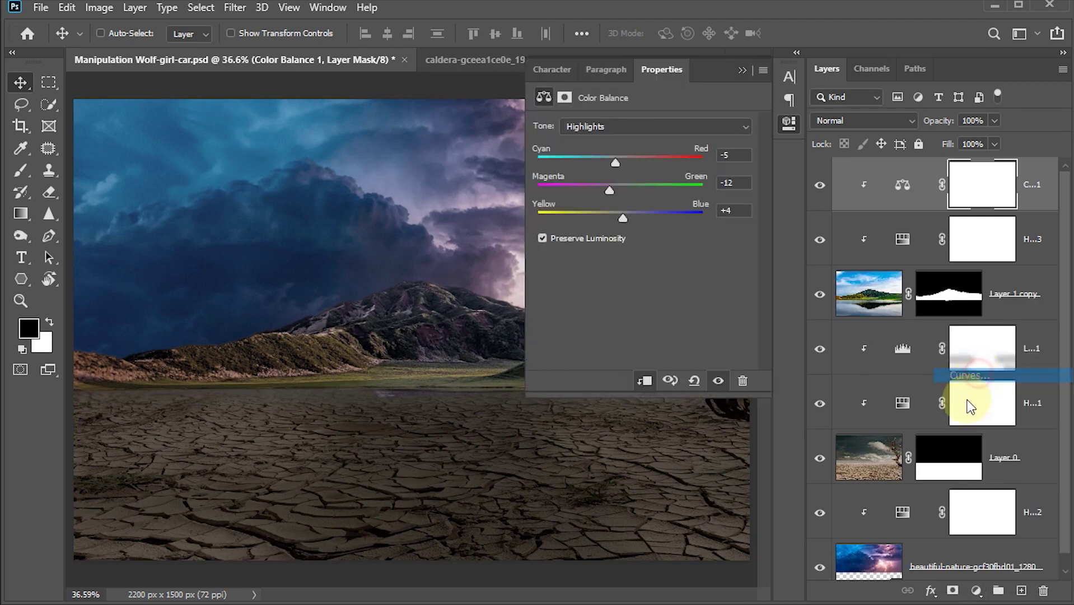
left_click(644, 382)
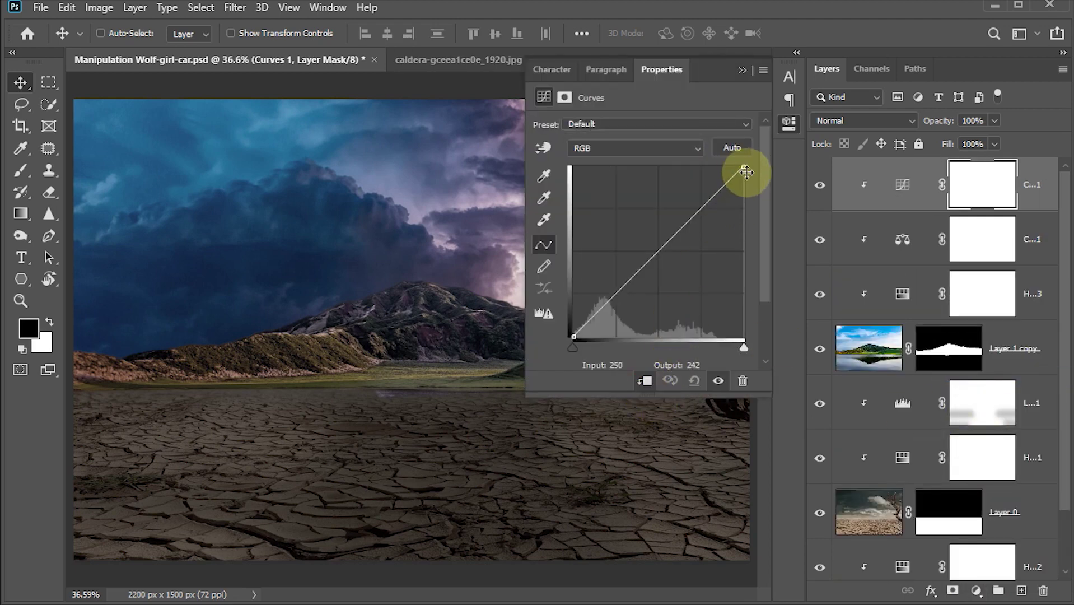
left_click_drag(745, 168, 750, 200)
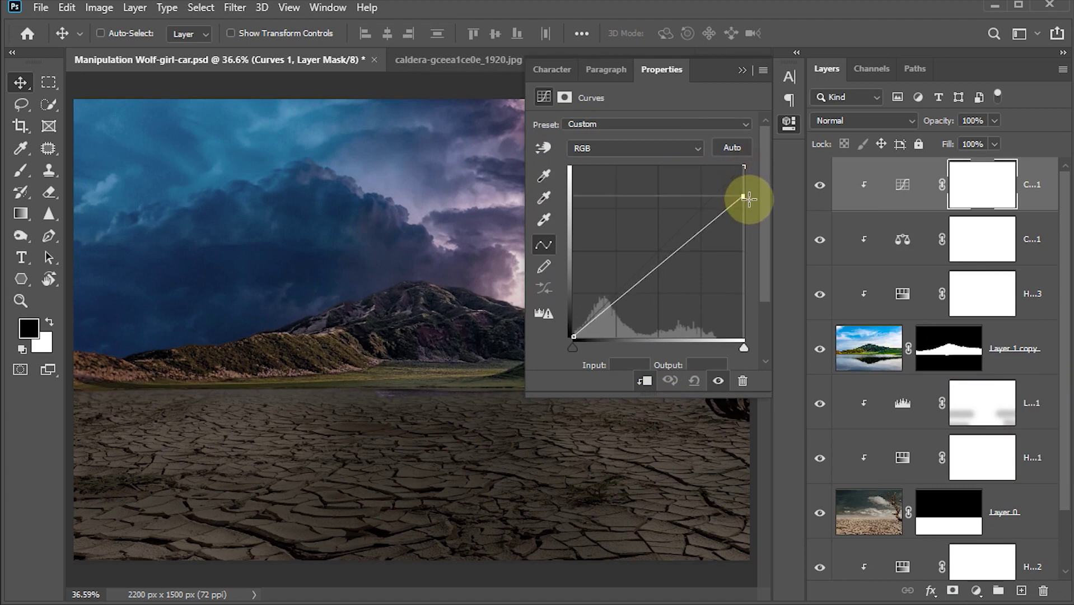
left_click(657, 272)
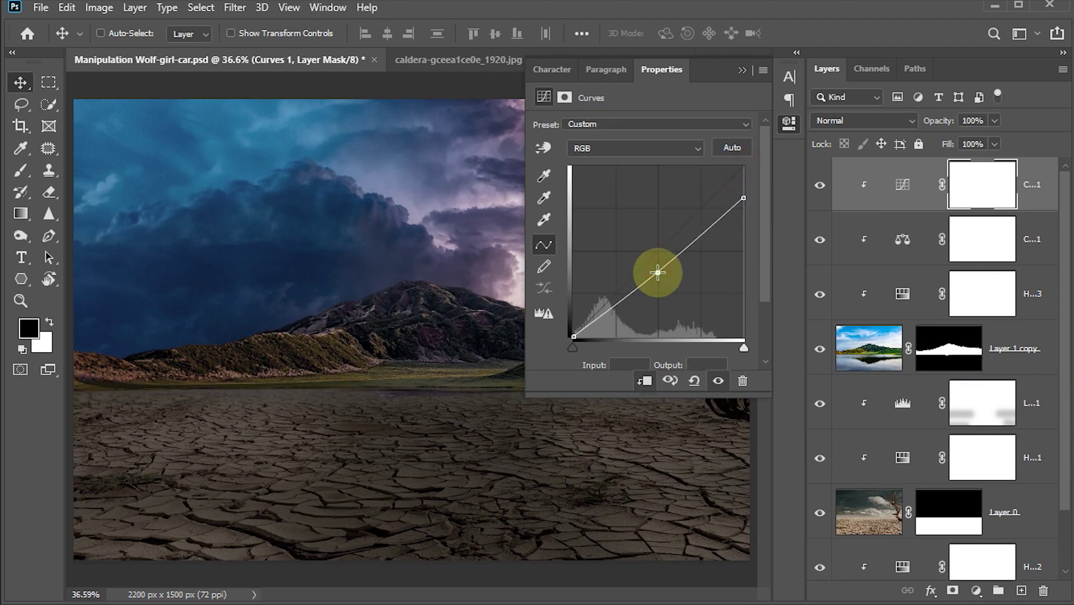
left_click_drag(657, 272, 660, 274)
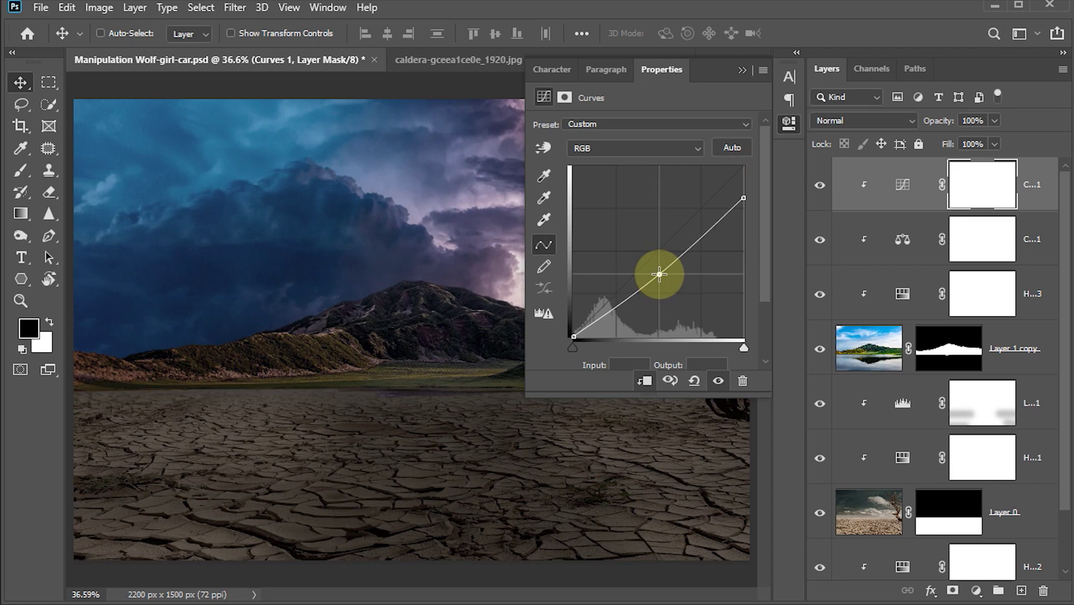
left_click_drag(660, 274, 662, 282)
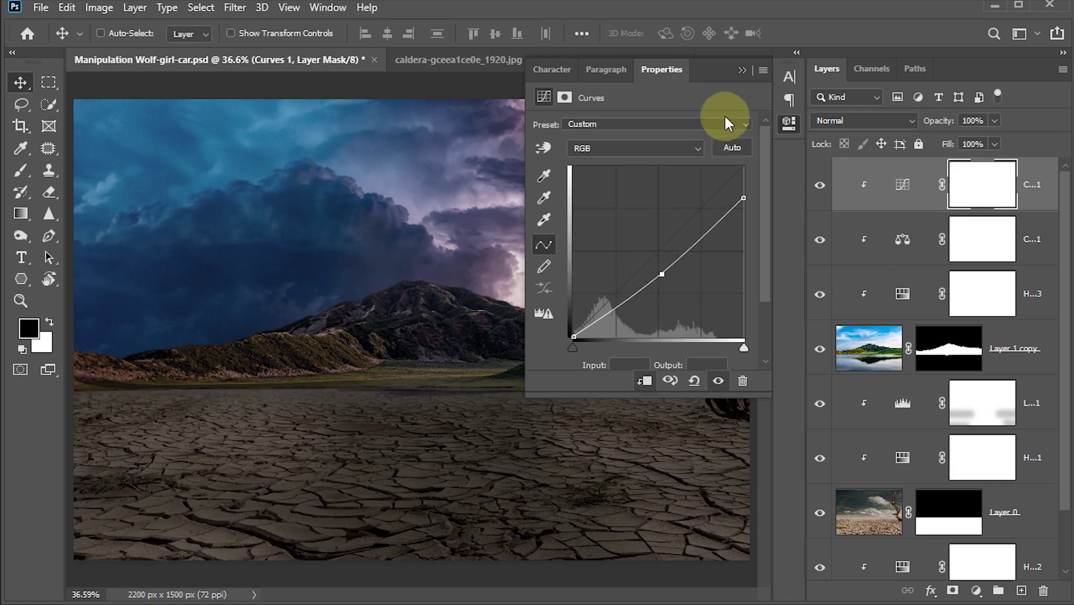
left_click(739, 70)
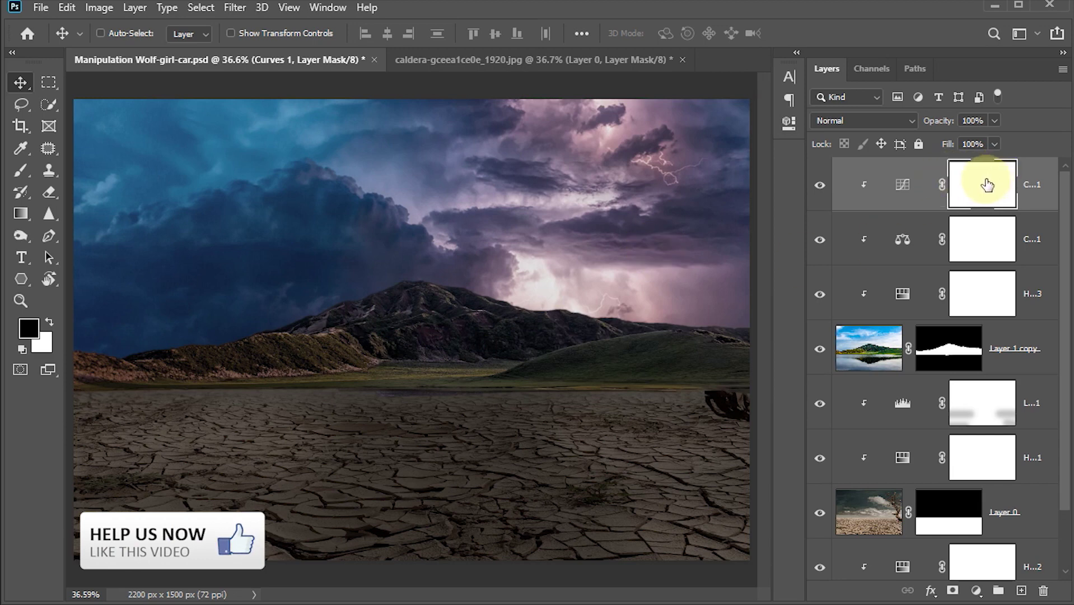
Brush black on the Curves 1 mask to remove the darkening from the left hills and mountain peak.
key("b")
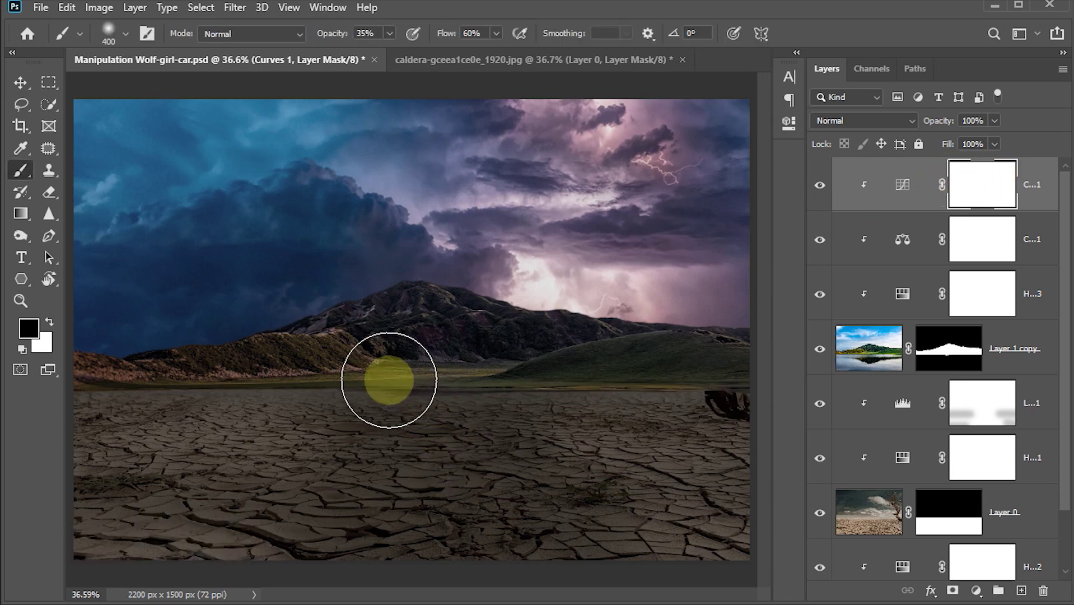
key("bracketleft")
key("bracketleft")
key("bracketleft")
key("bracketleft")
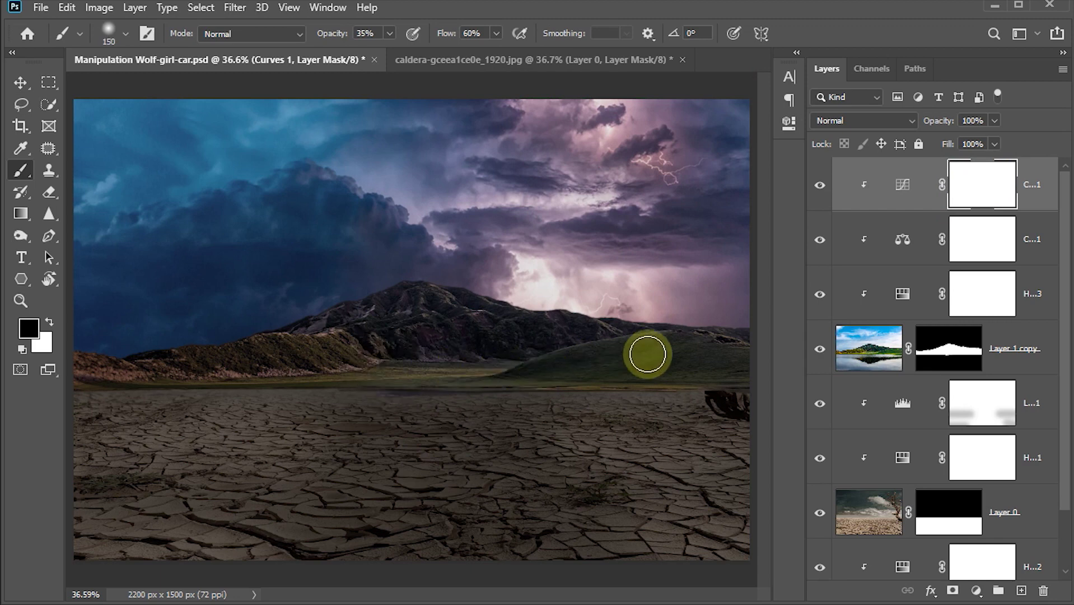
key("bracketleft")
key("bracketleft")
left_click_drag(727, 338, 678, 337)
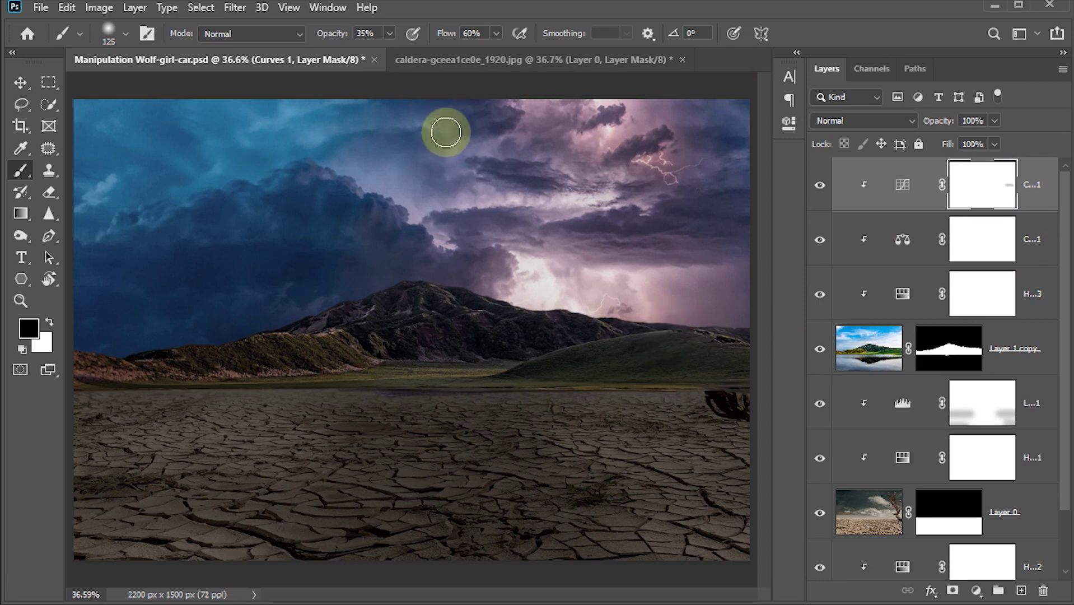
left_click(376, 34)
type("50")
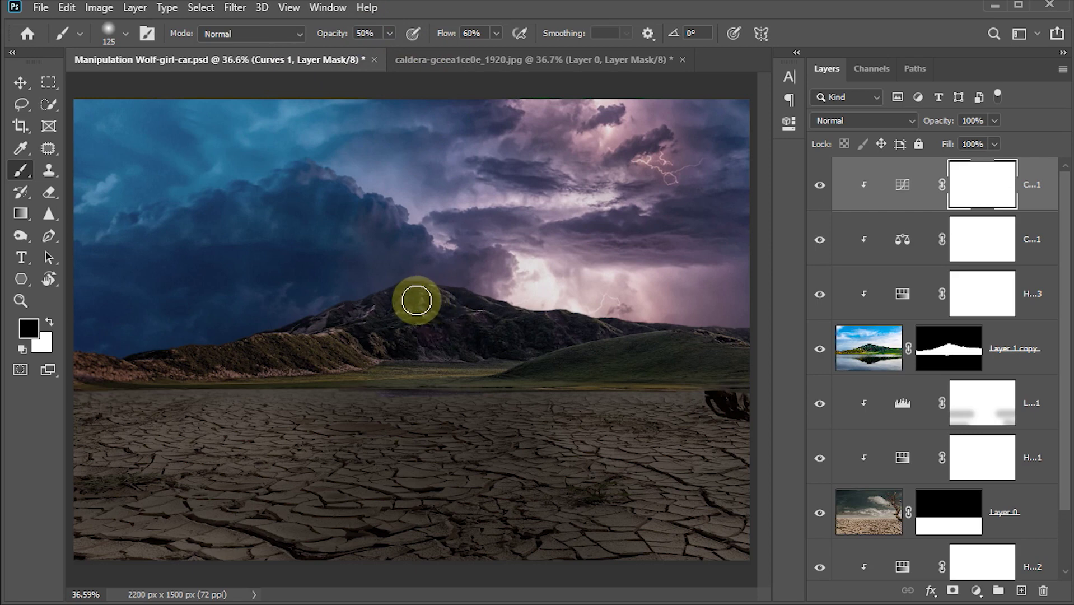
key("bracketleft")
key("bracketleft")
mouse_move(407, 290)
left_mouse_down()
mouse_move(335, 311)
mouse_move(563, 317)
mouse_move(472, 307)
mouse_move(770, 335)
mouse_move(259, 335)
mouse_move(180, 350)
mouse_move(332, 346)
mouse_move(138, 355)
mouse_move(582, 328)
mouse_move(520, 328)
mouse_move(539, 332)
left_mouse_up()
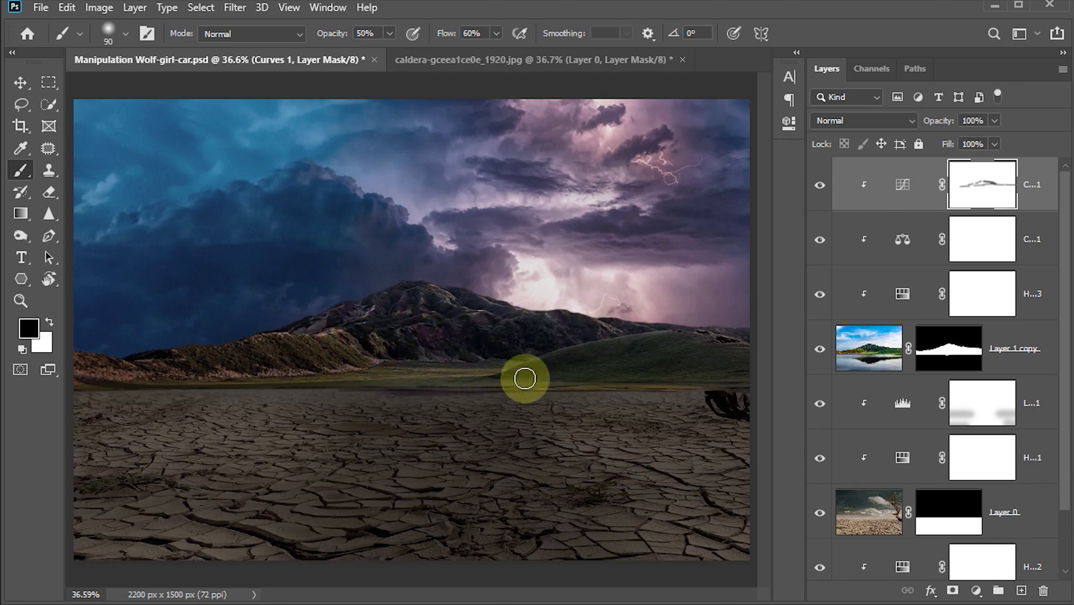
left_click(943, 351)
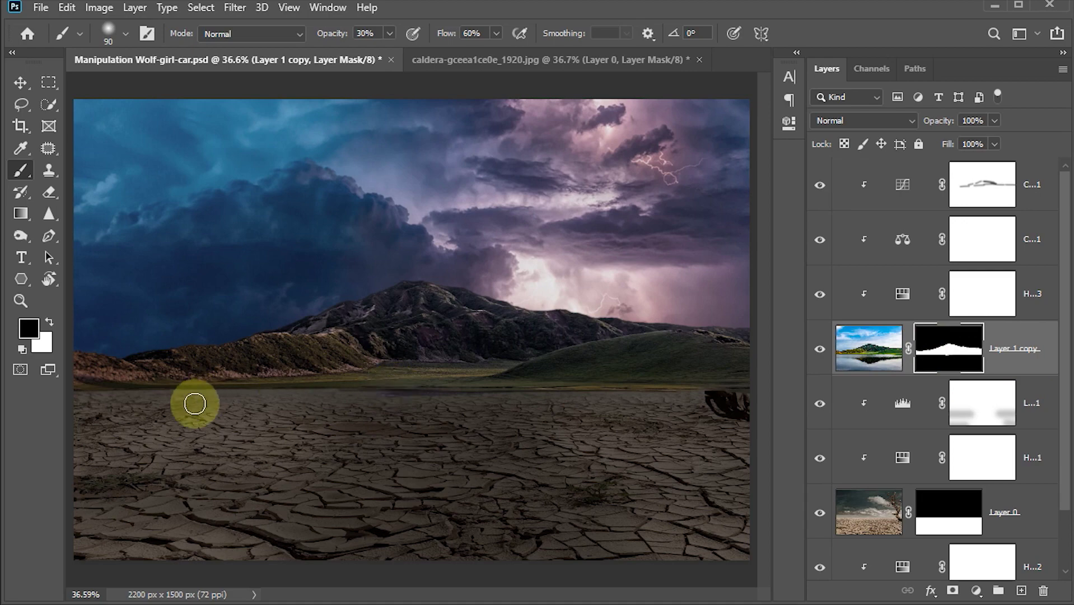
Paint a first black stroke along the horizon on Layer 1 copy's mask, then set brush opacity to 51%.
key("Tab")
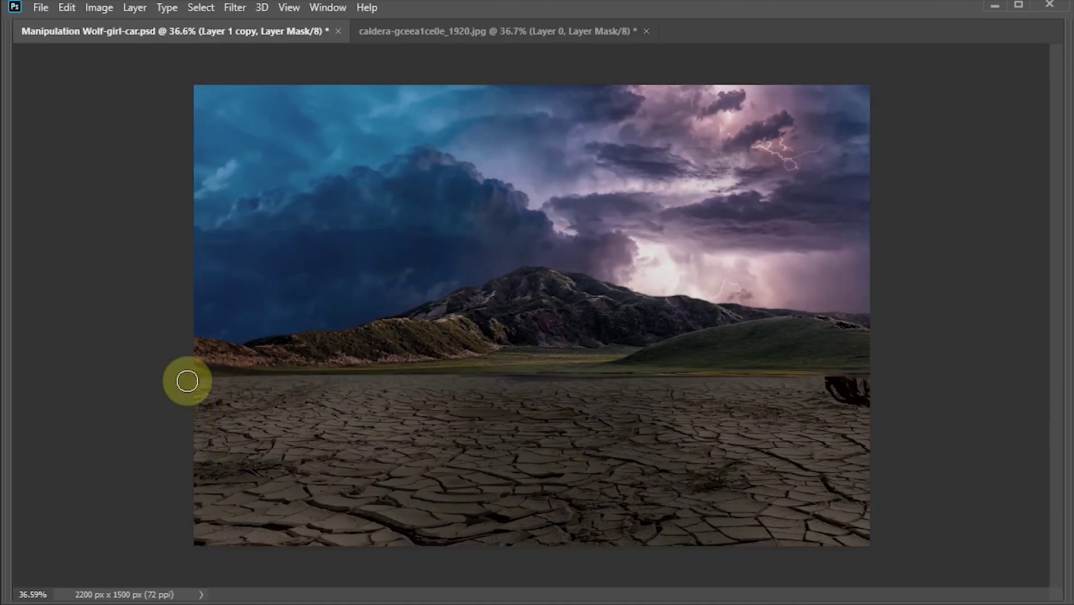
scroll(197, 381, "up", 2)
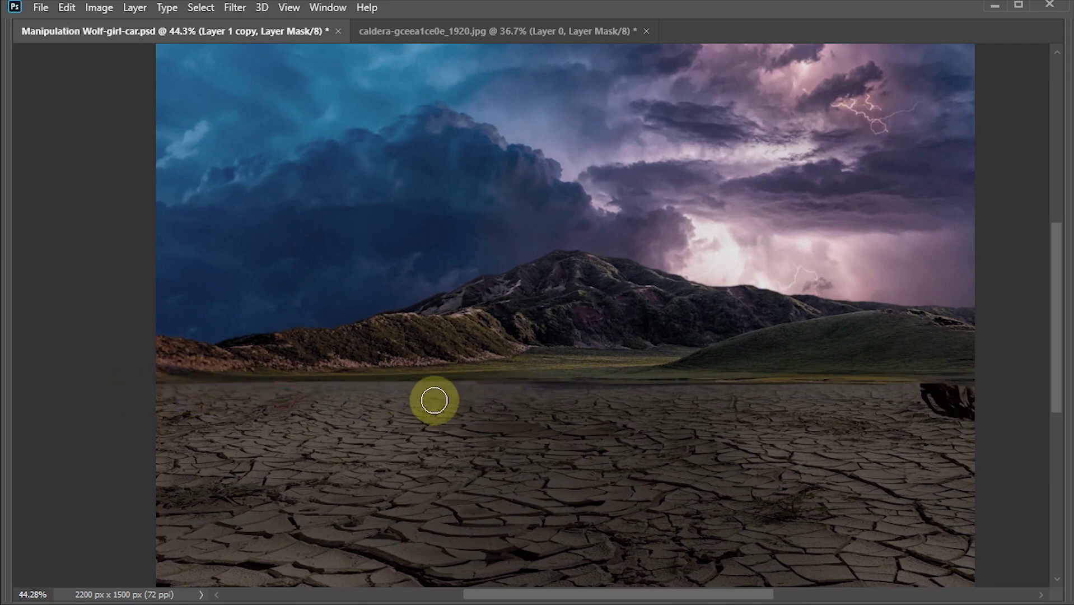
left_click_drag(429, 388, 591, 388)
key("Tab")
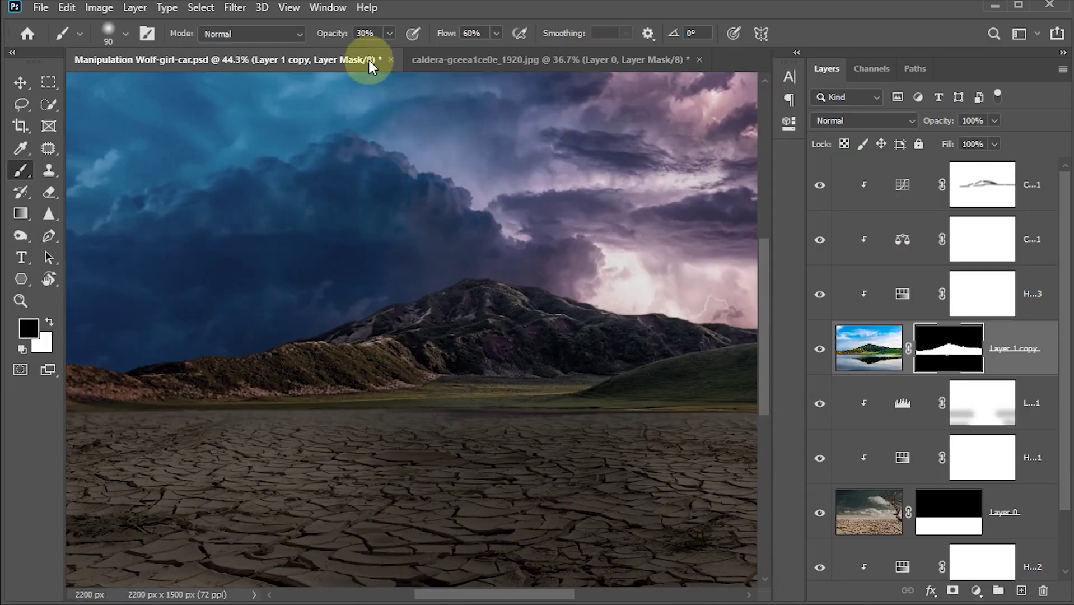
key("5")
key("1")
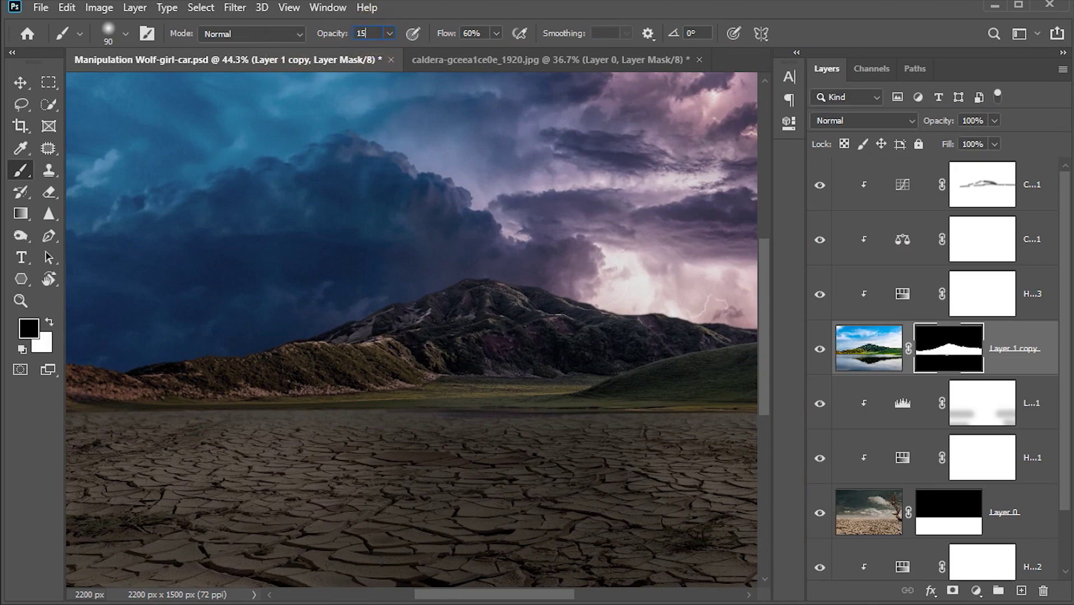
Blend the rest of the hills-to-ground seam from the left end across the centre.
key("Tab")
left_click_drag(121, 385, 152, 384)
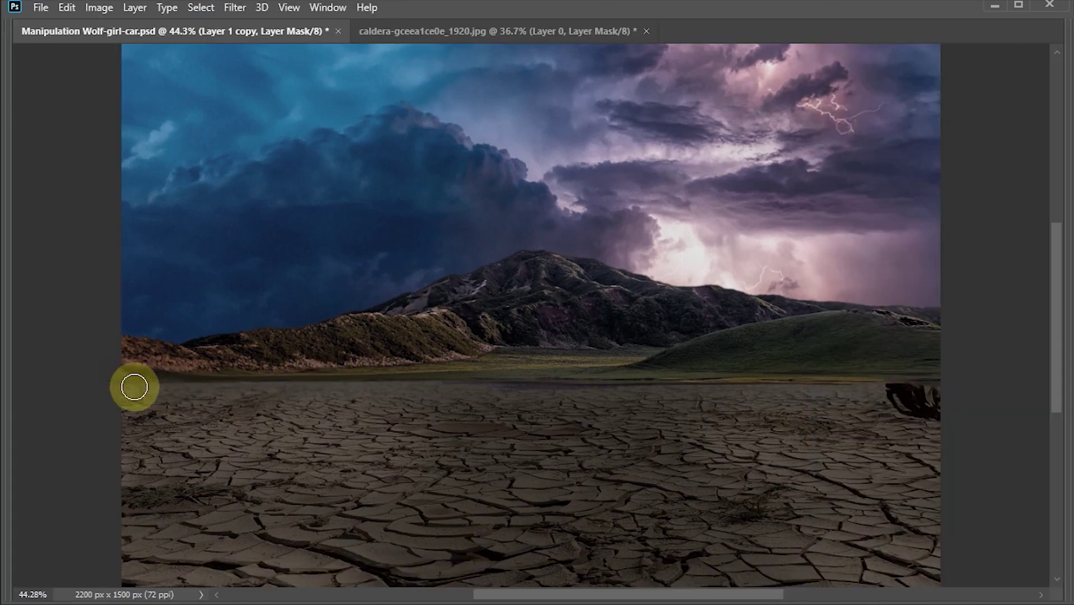
left_click_drag(348, 379, 860, 382)
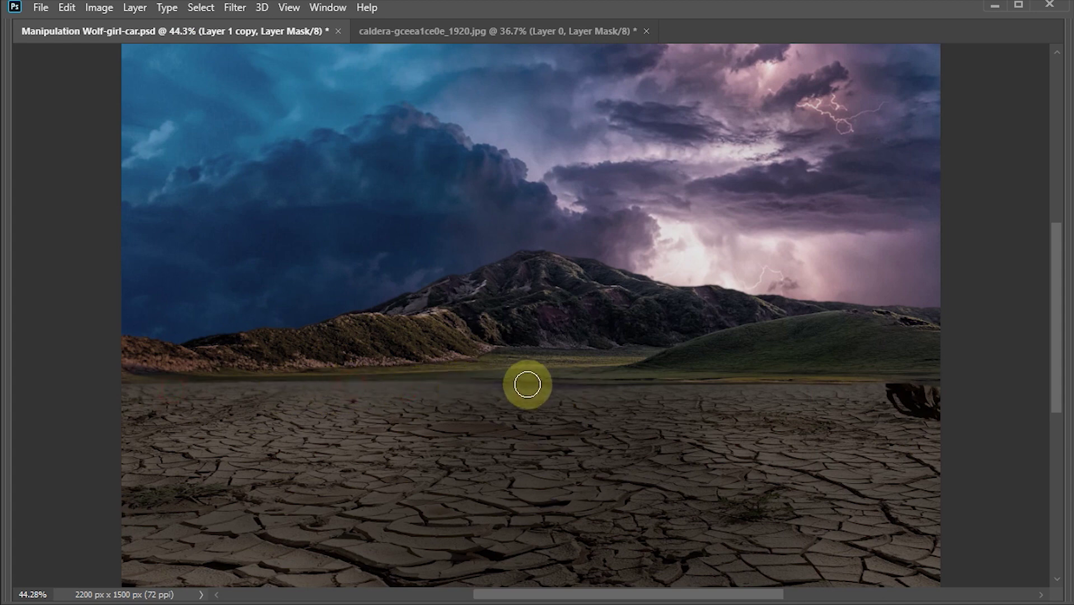
left_click_drag(614, 380, 268, 381)
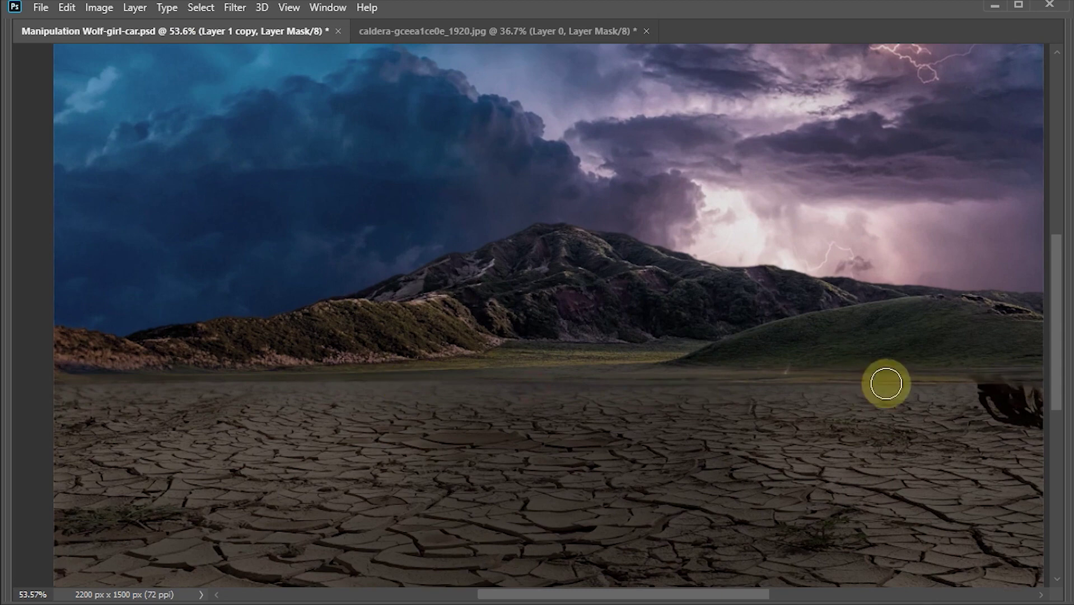
scroll(896, 383, "left", 3)
scroll(717, 387, "left", 2)
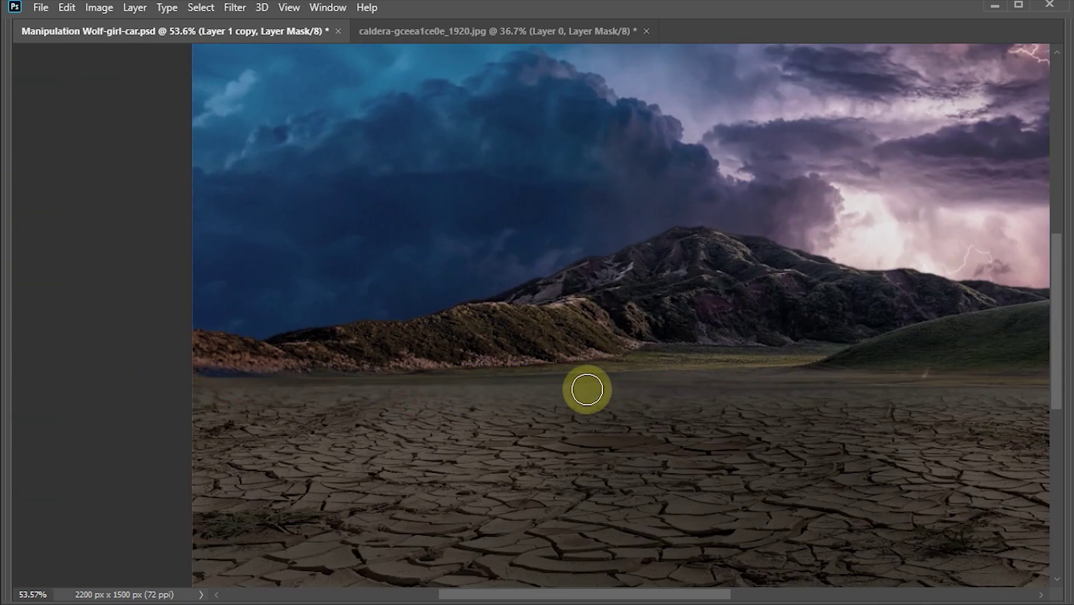
scroll(588, 392, "down", 2)
scroll(587, 389, "down", 1)
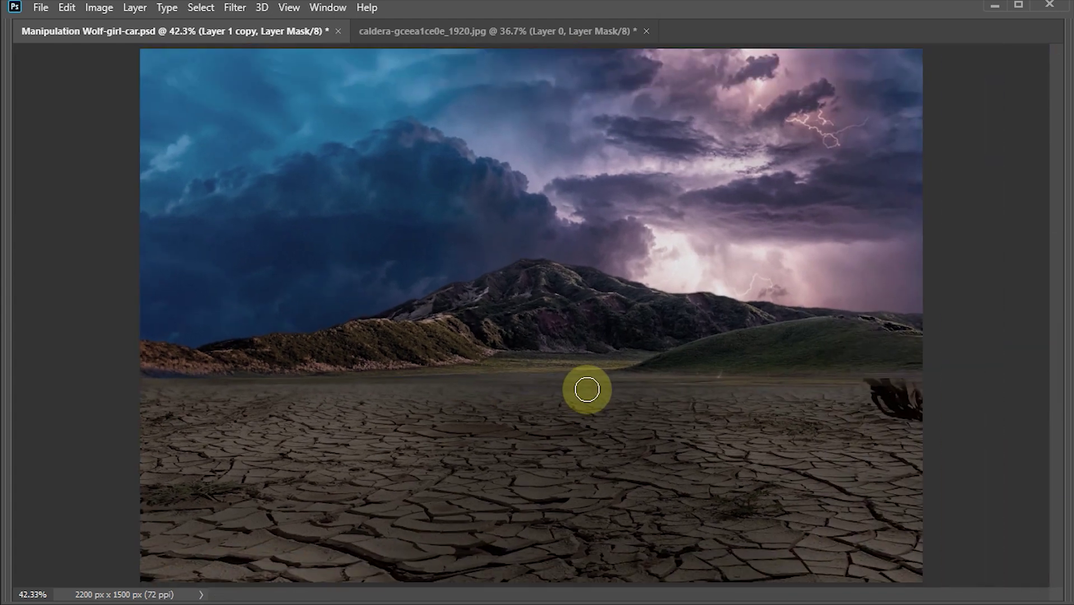
key("Tab")
scroll(585, 386, "down", 1)
key("v")
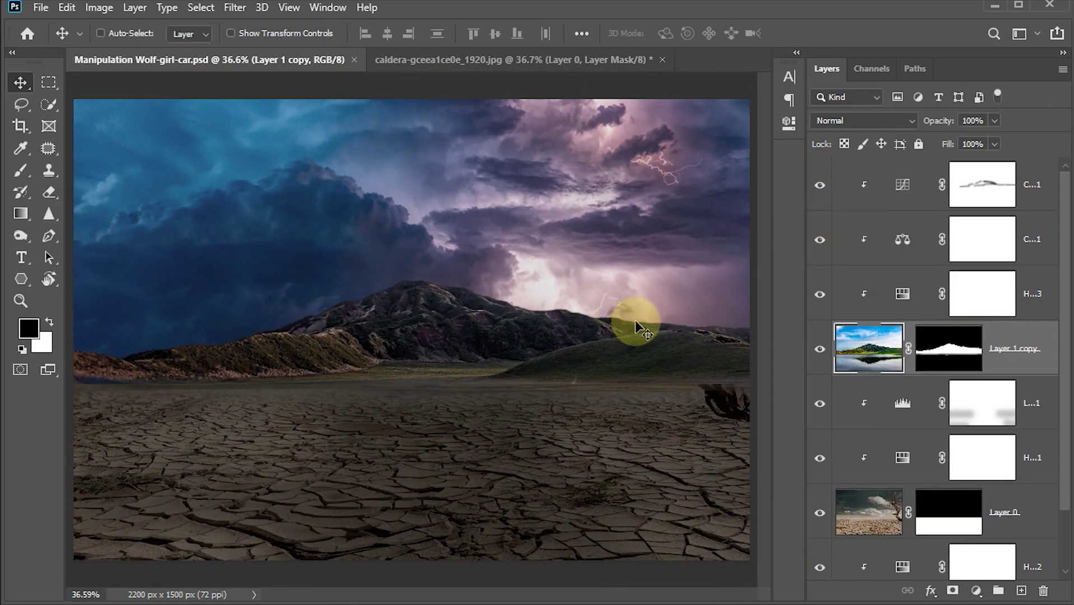
Group the mountain layers and their three adjustments into a group named Mountains.
left_click(904, 186, "shift")
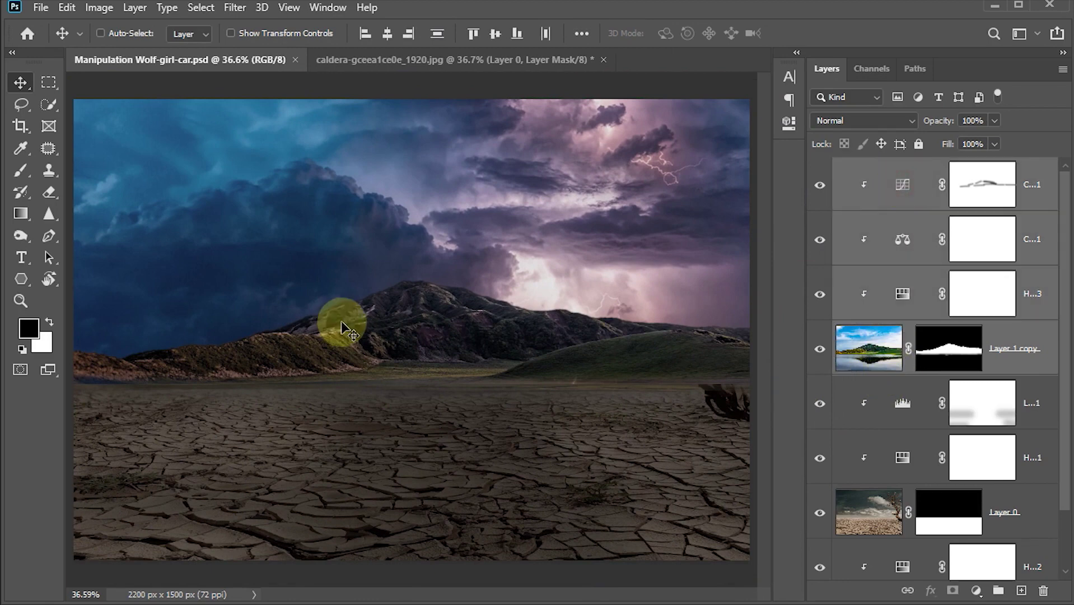
key("ctrl+g")
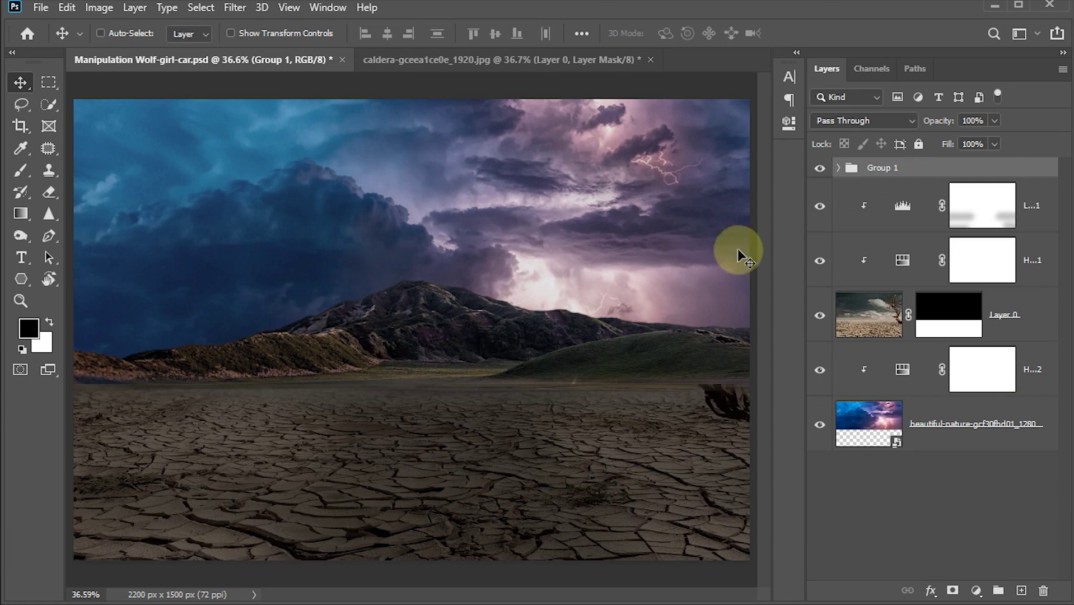
double_click(877, 169)
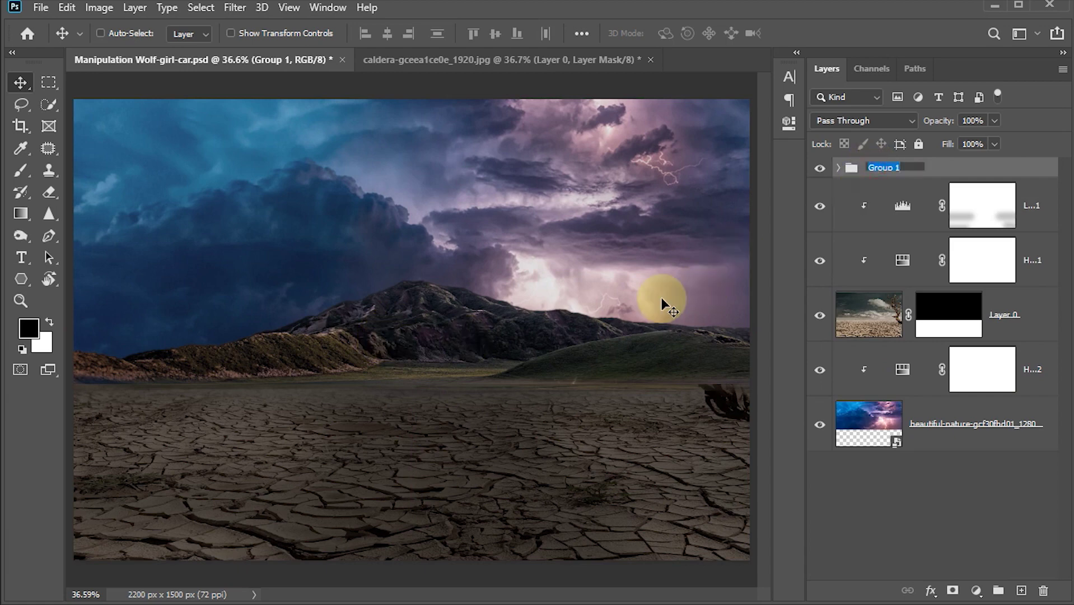
type("Mounta")
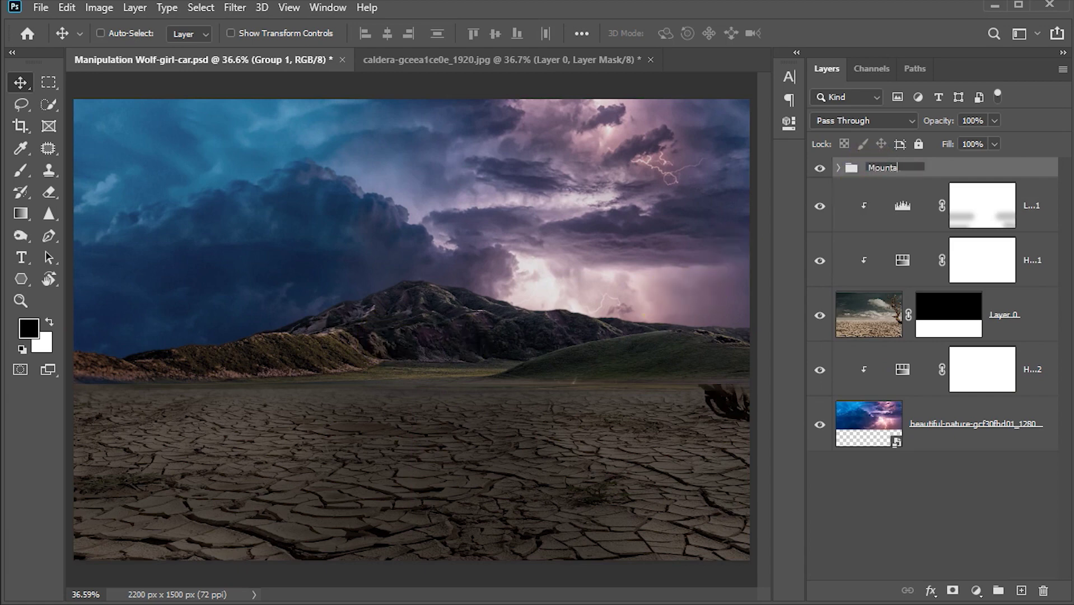
type("ins")
key("Return")
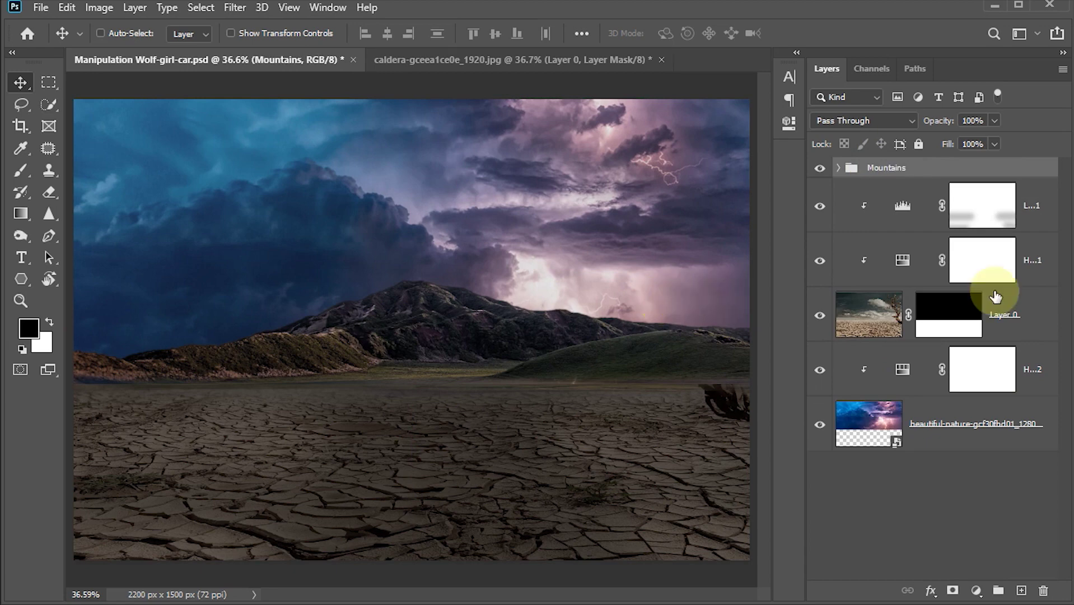
Group Layer 0 and its two adjustments into a group named Base.
left_click(877, 318)
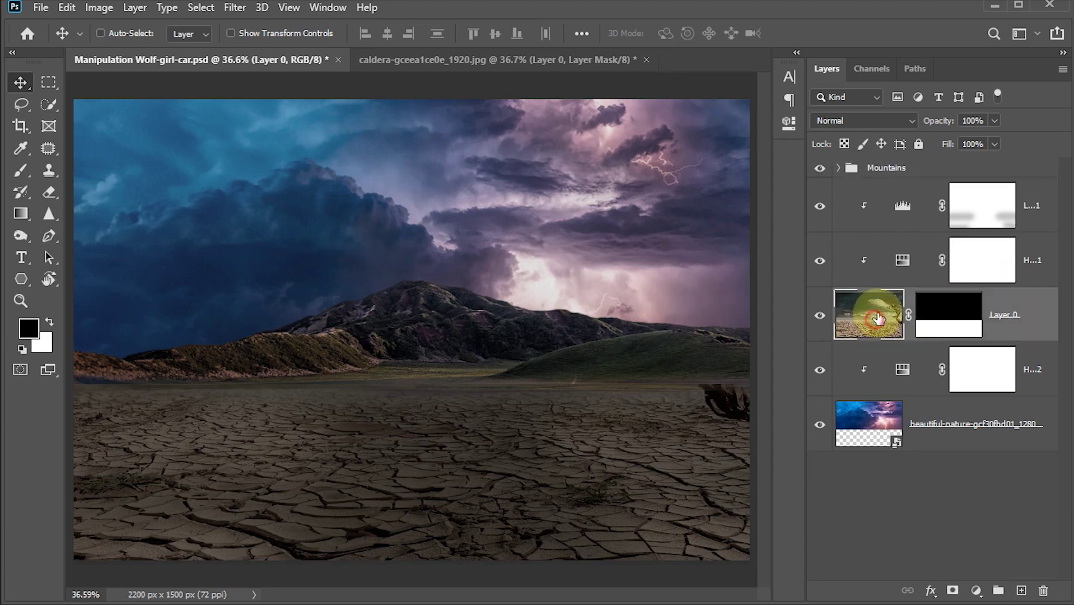
left_click(902, 210, "shift")
key("ctrl+g")
left_click_drag(479, 328, 495, 328)
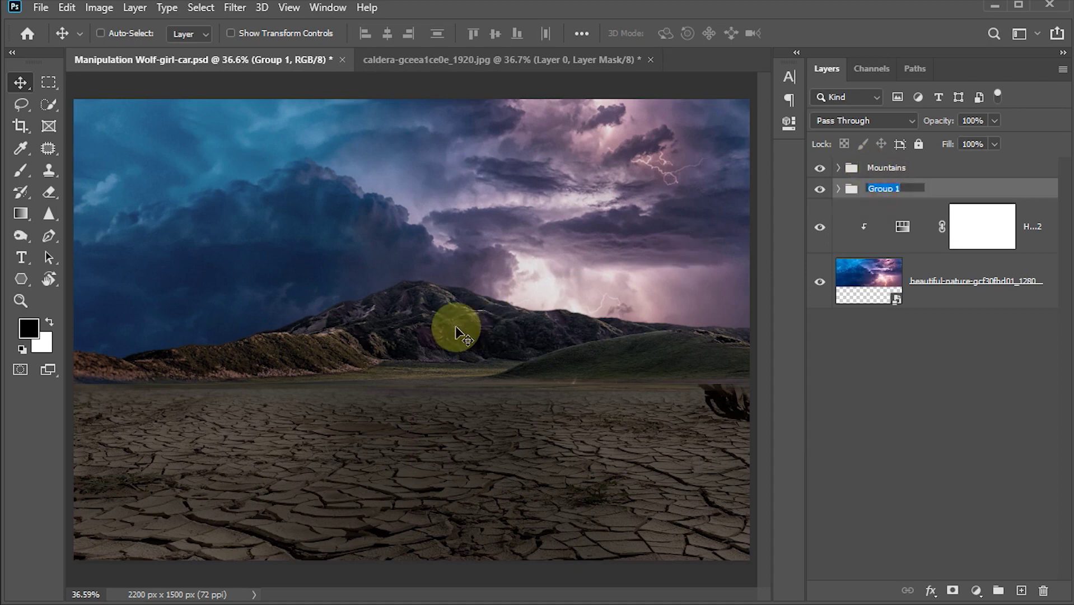
type("Base")
left_click(457, 330)
Group the beautiful-nature sky layer and its adjustment into a group named Clouds.
left_click(874, 280)
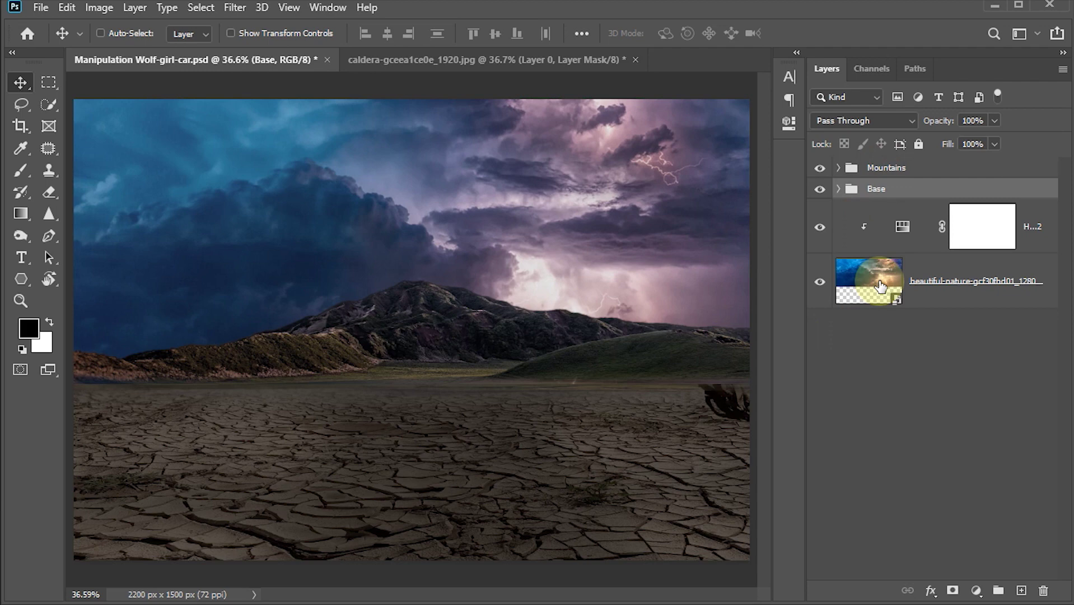
left_click(900, 226, "shift")
key("ctrl+g")
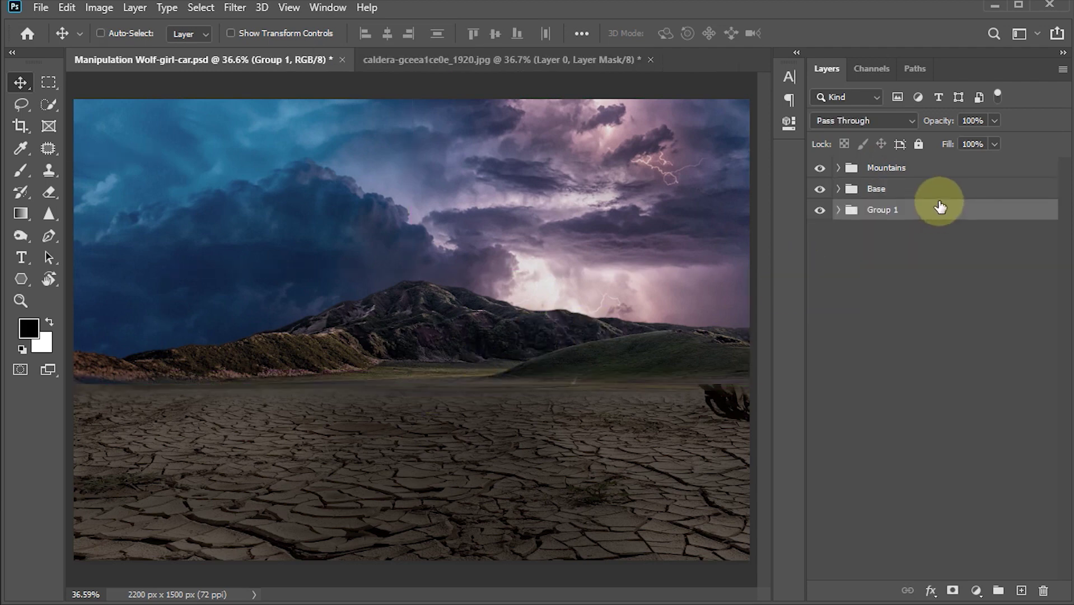
double_click(884, 209)
type("c")
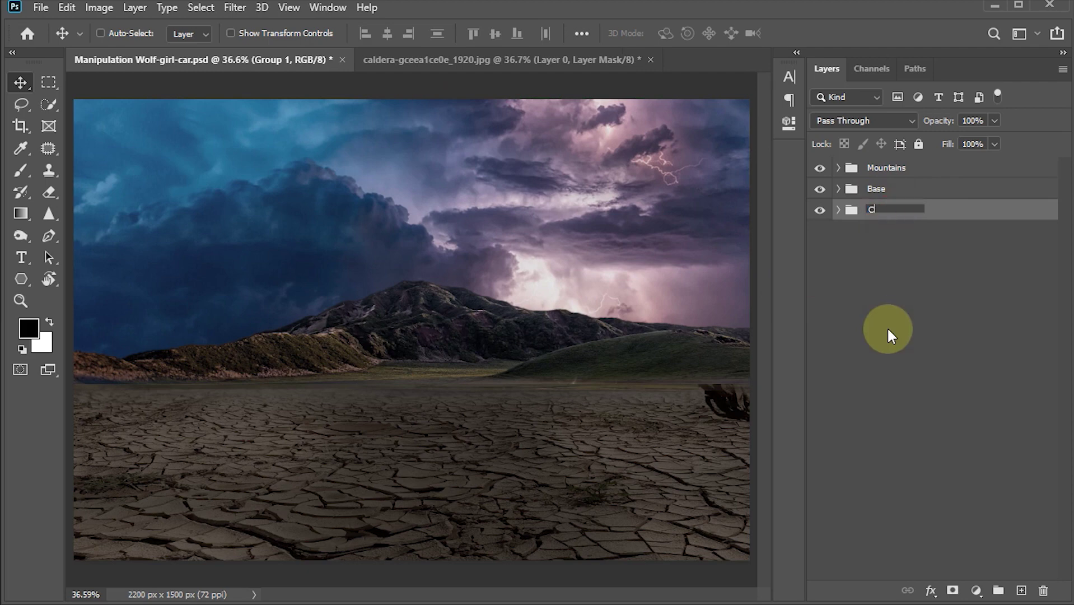
type("har")
key("BackSpace")
key("BackSpace")
key("BackSpace")
key("BackSpace")
type("Clou")
type("ds")
key("Return")
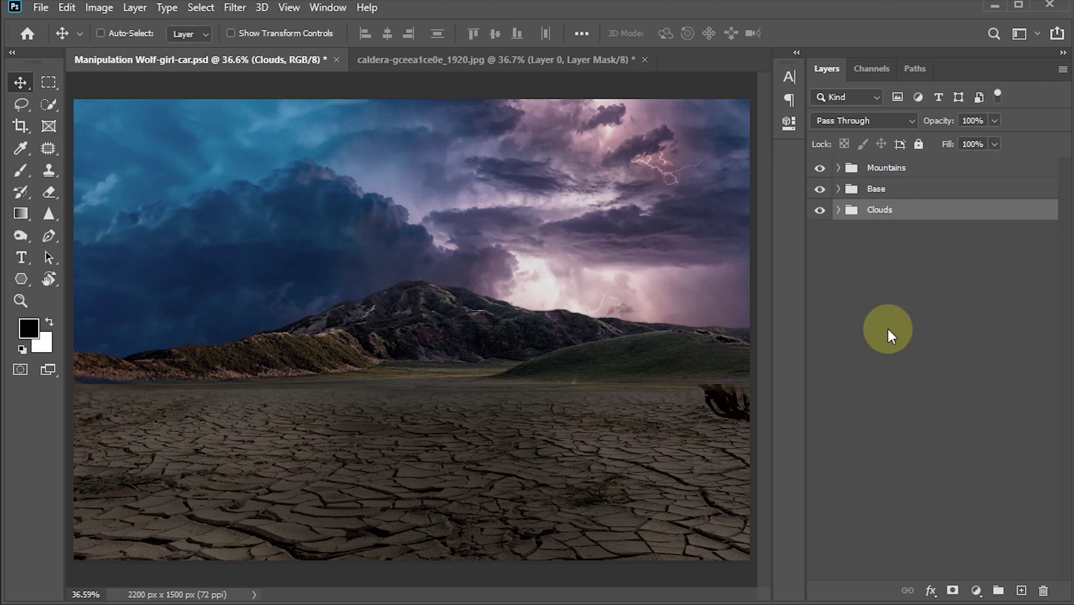
left_click(884, 172)
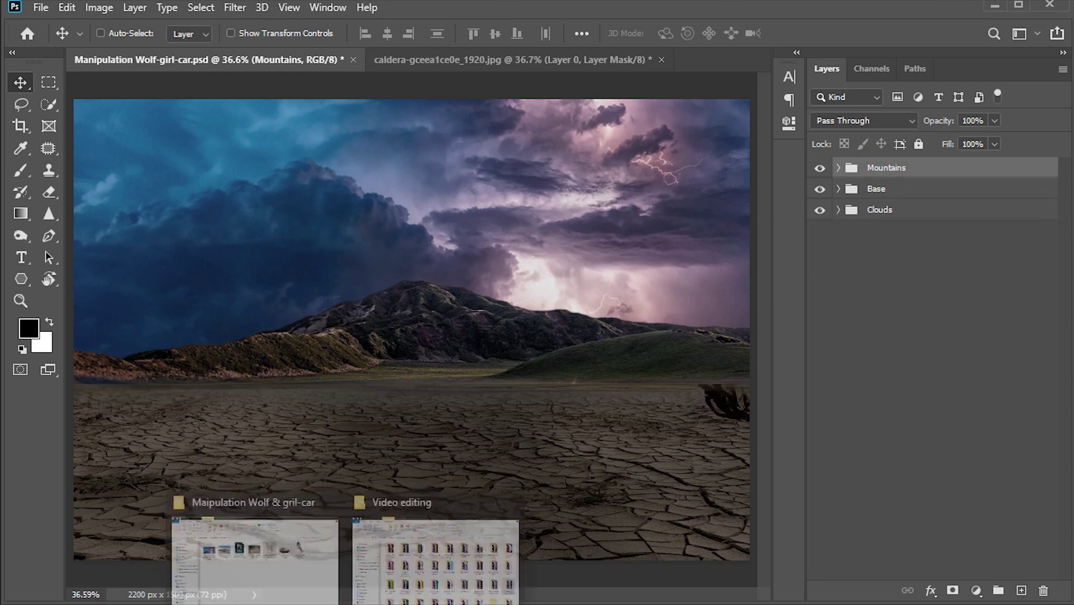
Drag pngwing.com (5).png from the source folder onto the Photoshop canvas and start enlarging it.
left_click(275, 562)
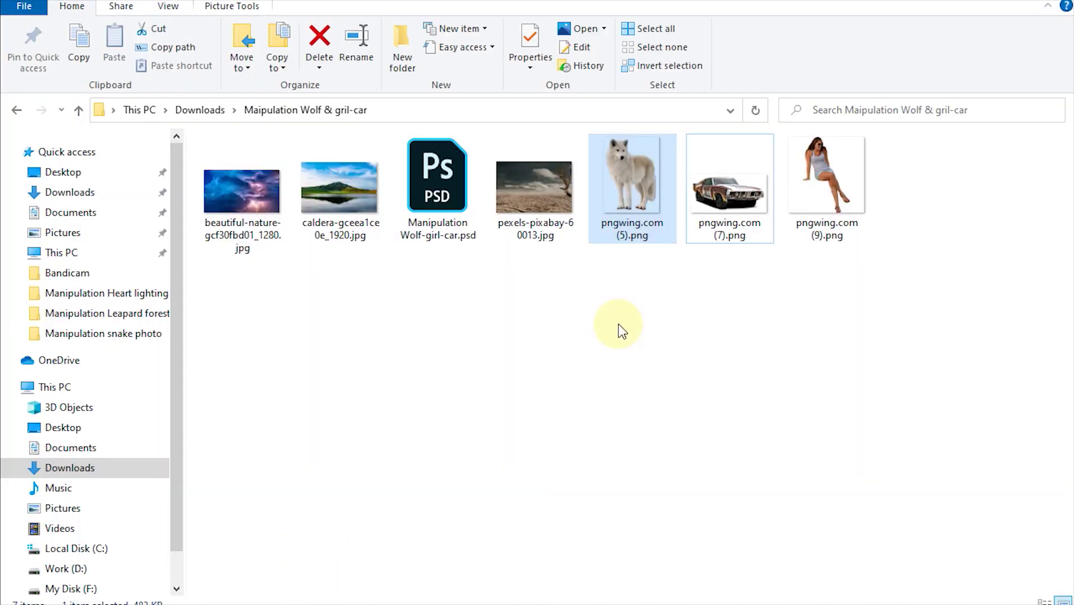
mouse_move(622, 184)
left_mouse_down()
mouse_move(477, 480)
mouse_move(460, 444)
left_mouse_up()
left_click_drag(432, 361, 549, 520)
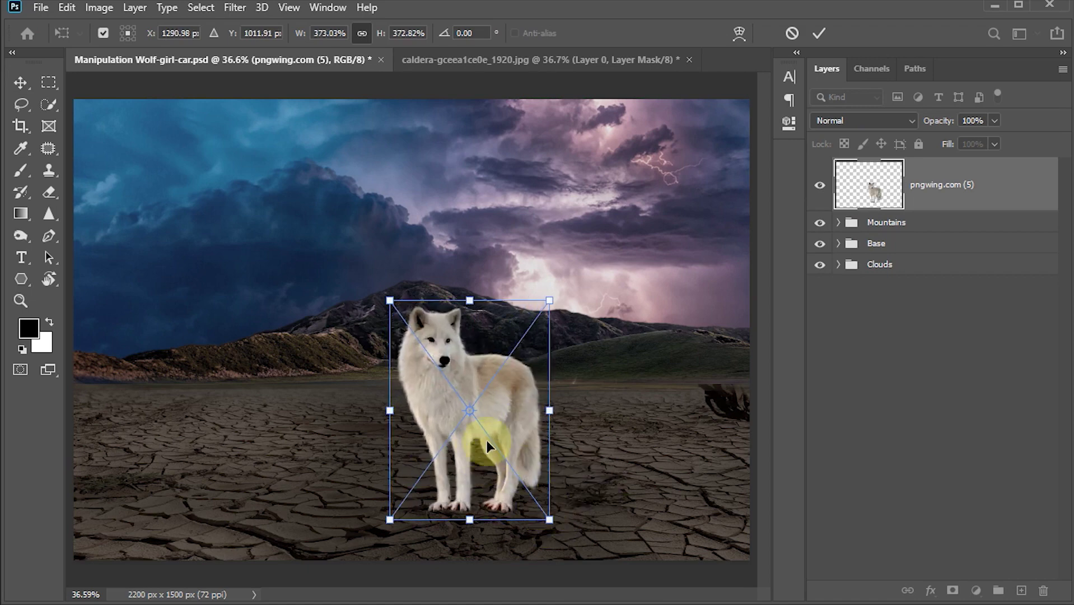
Scale the wolf to about 659% and stand it on the cracked ground at left.
left_click_drag(390, 301, 279, 171)
mouse_move(491, 384)
left_mouse_down()
mouse_move(383, 370)
mouse_move(376, 359)
mouse_move(412, 352)
mouse_move(396, 353)
left_mouse_up()
left_click_drag(452, 485, 491, 512)
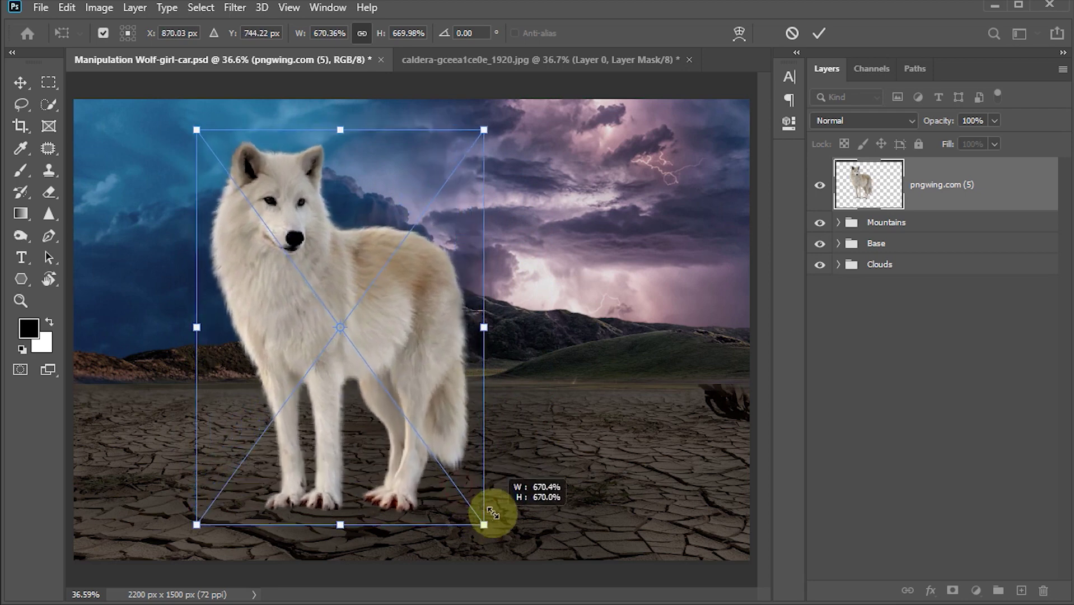
left_click_drag(439, 413, 453, 387)
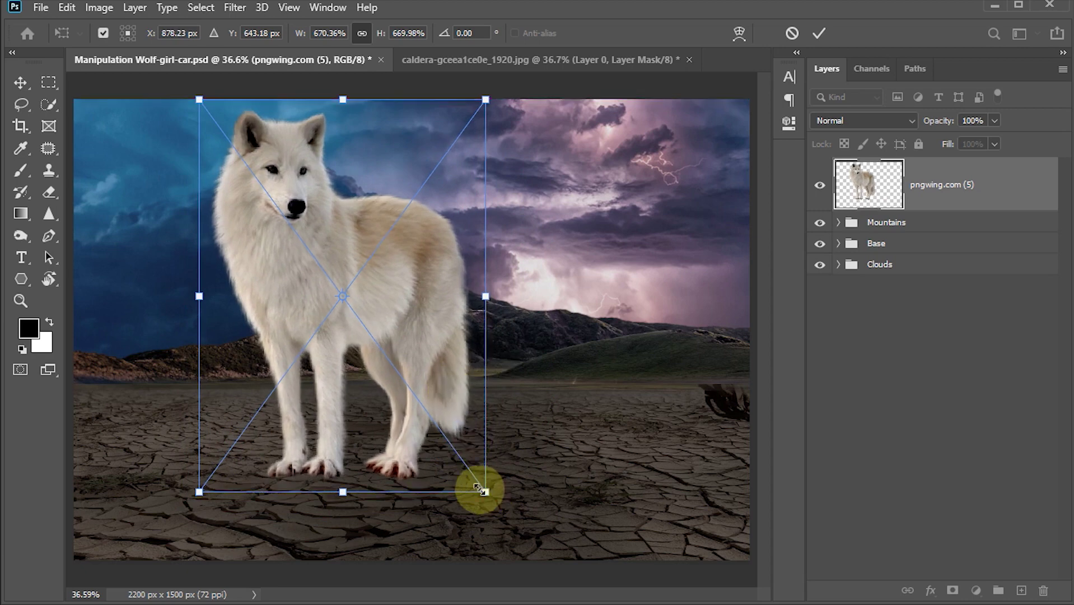
left_click_drag(478, 488, 475, 483)
left_click_drag(436, 376, 436, 386)
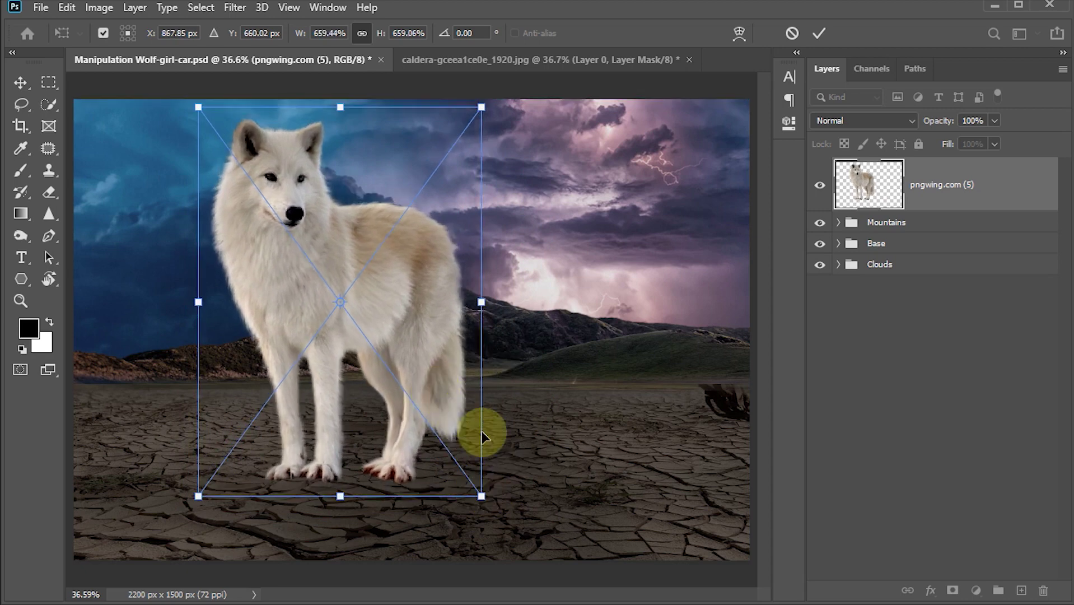
left_click(821, 34)
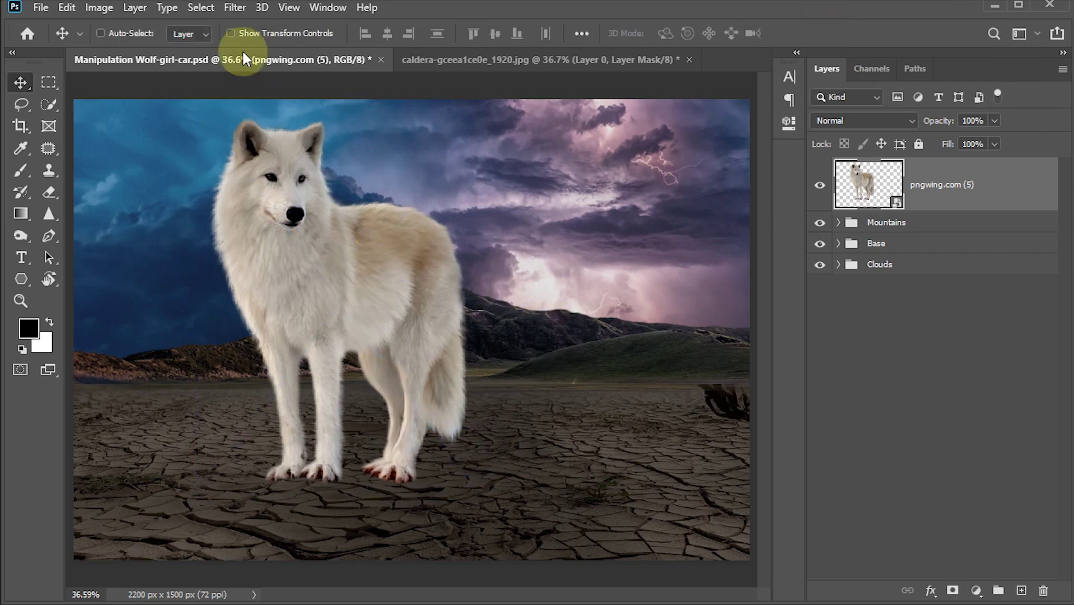
Apply Unsharp Mask to the wolf with Amount 30%, Radius 2 and Threshold 1.
left_click(235, 7)
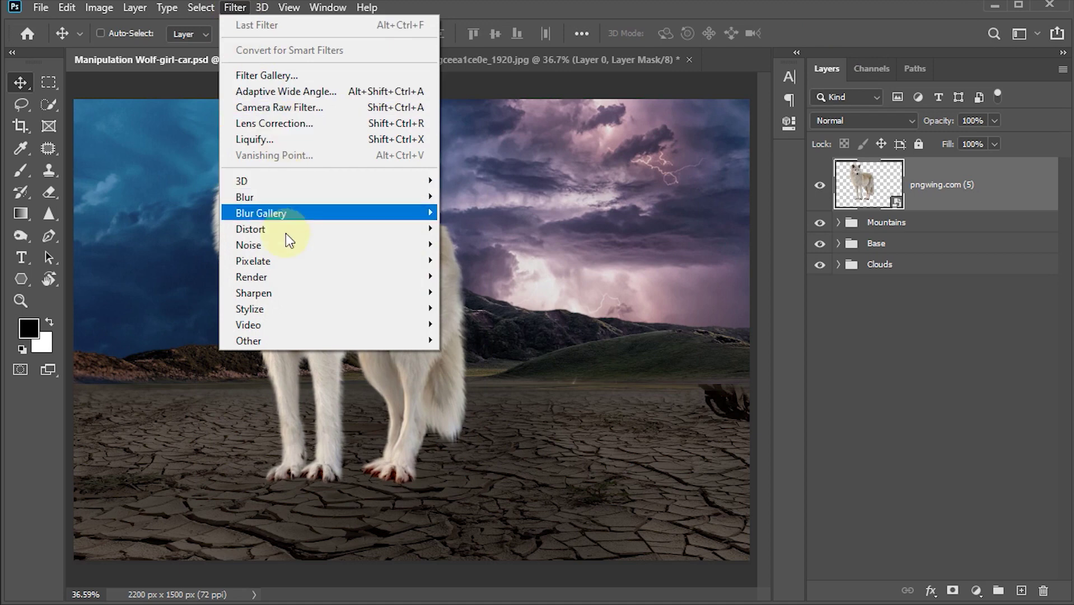
mouse_move(254, 293)
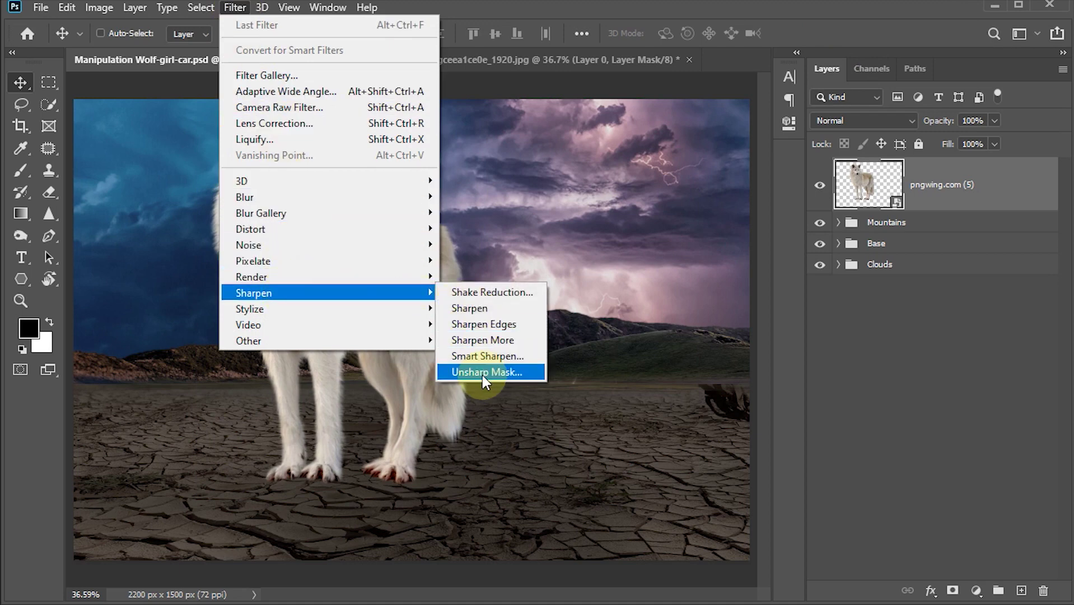
left_click(482, 374)
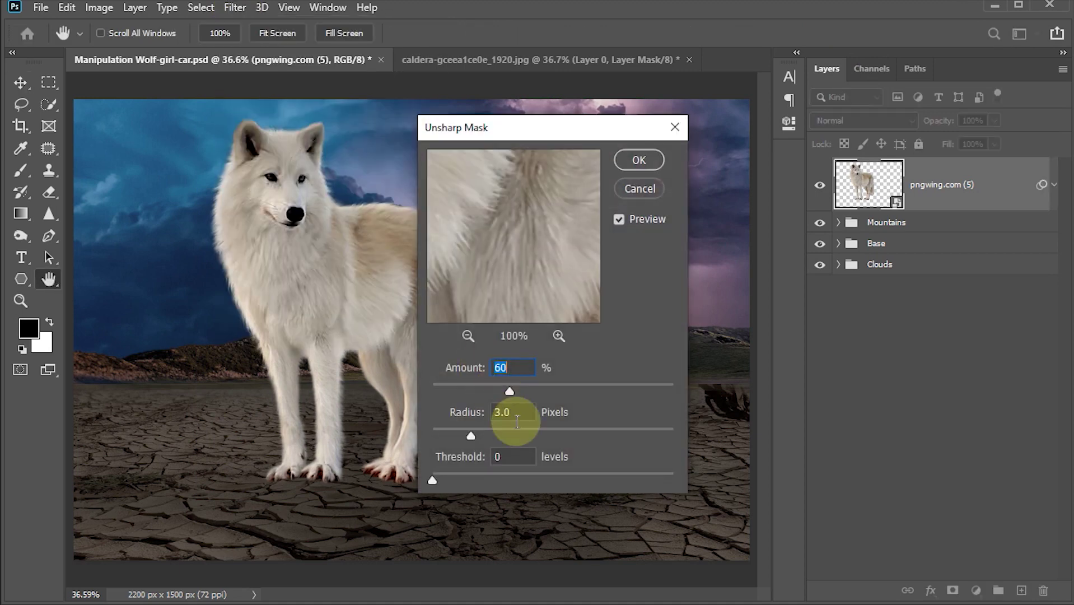
left_click(511, 459)
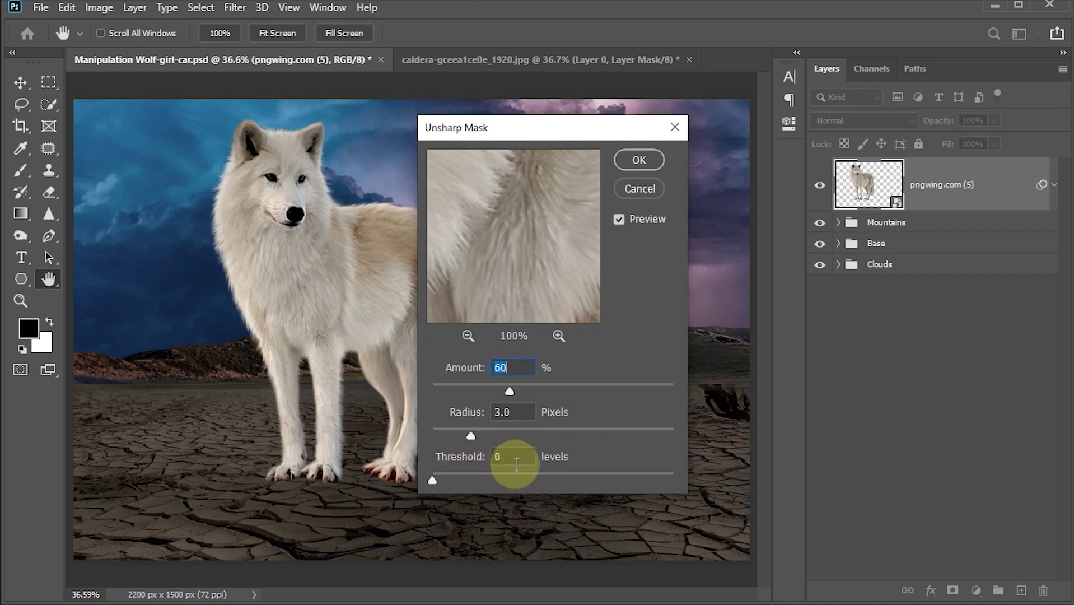
type("1")
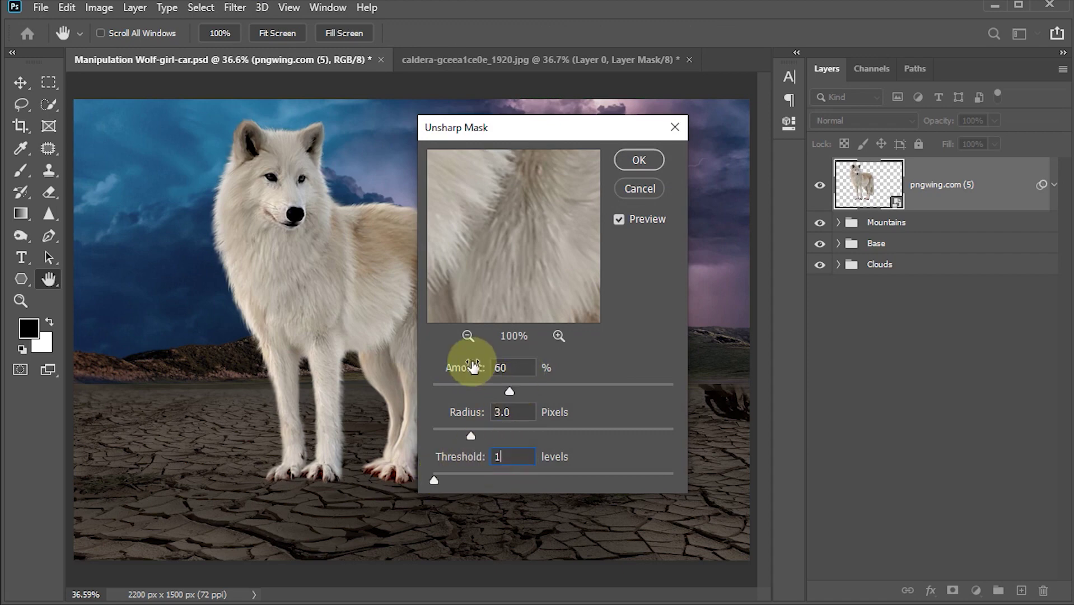
left_click(455, 379)
type("30")
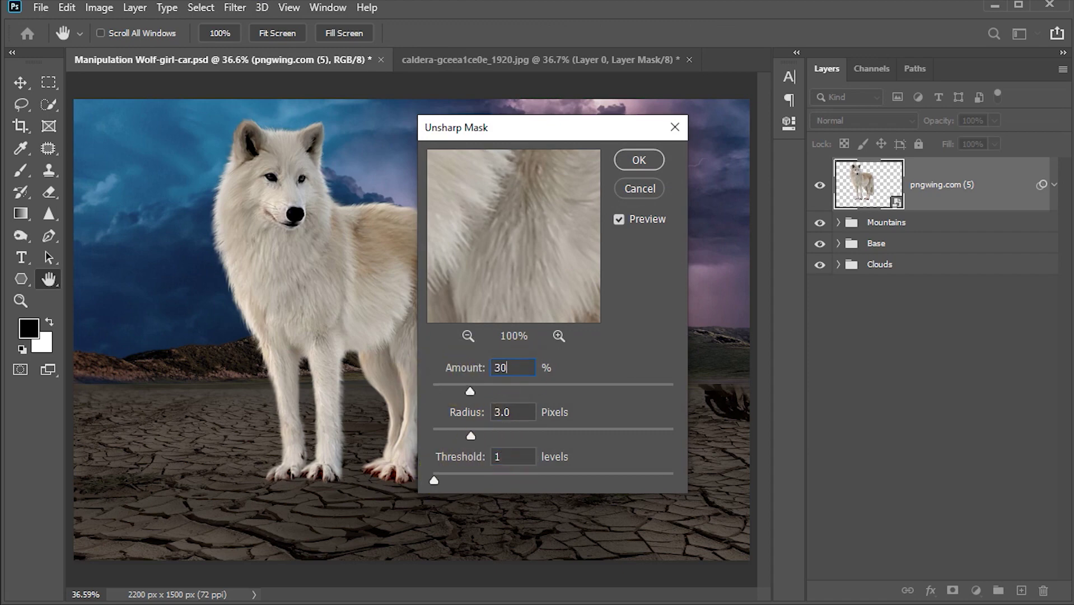
left_click(522, 414)
type("2")
left_click(639, 162)
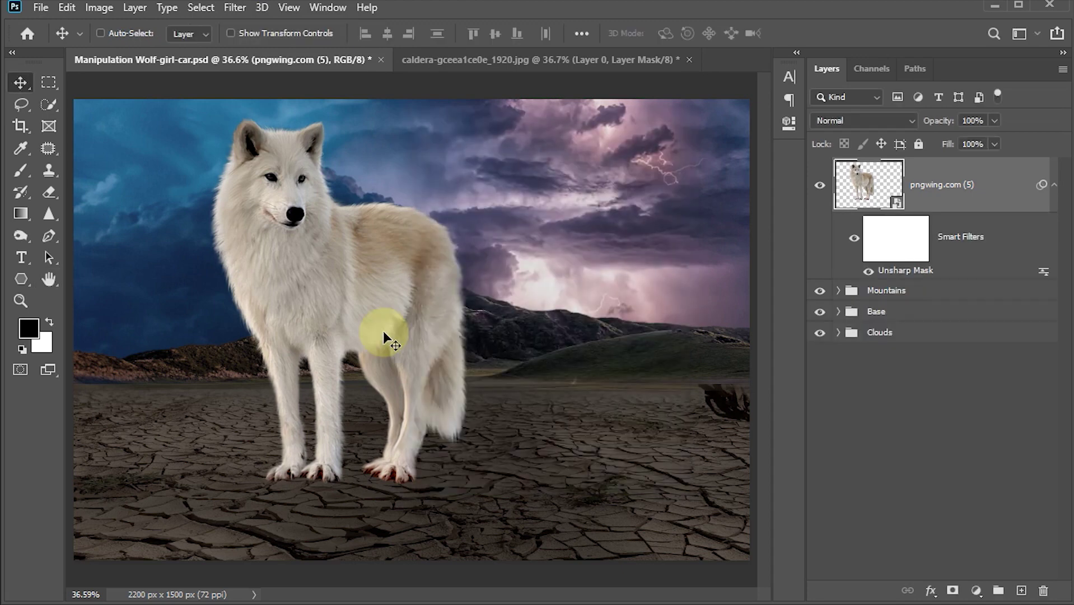
Save the document and fill a new layer with a black wolf-shaped silhouette.
key("ctrl+s")
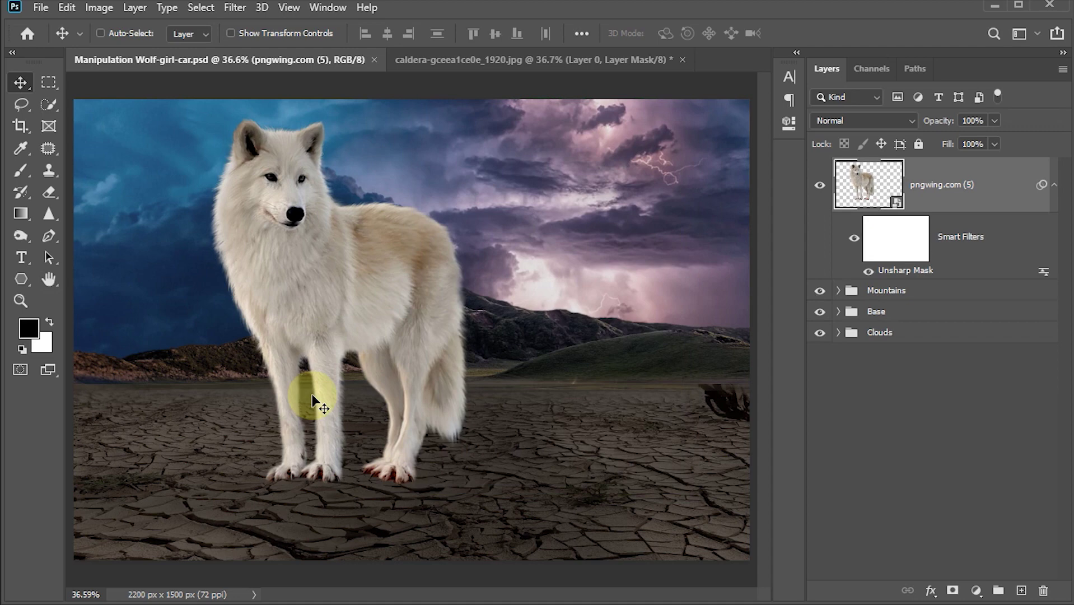
left_click(865, 191, "ctrl")
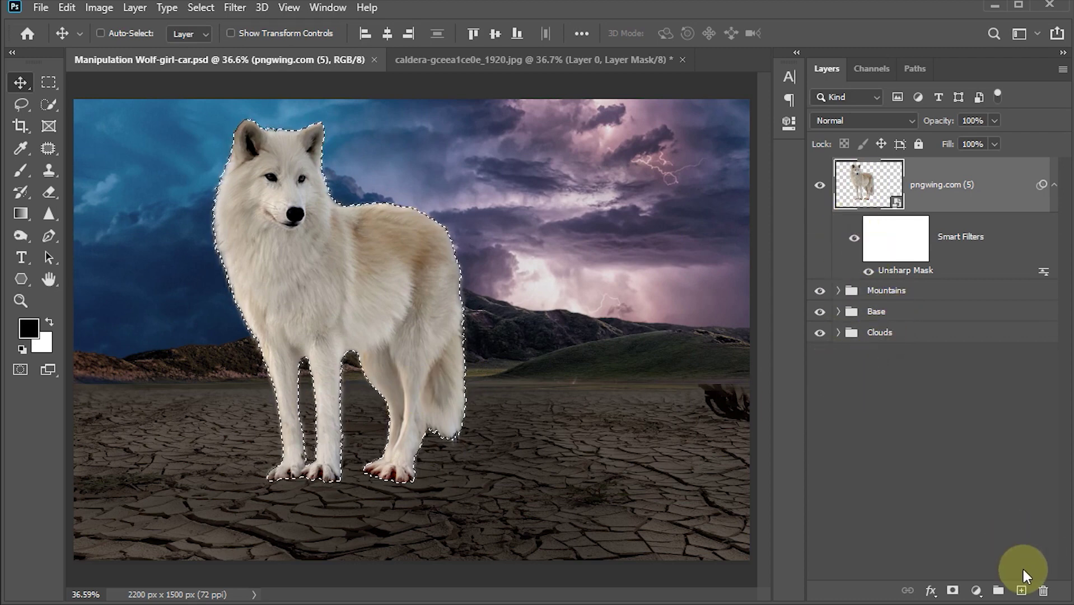
left_click(1021, 590)
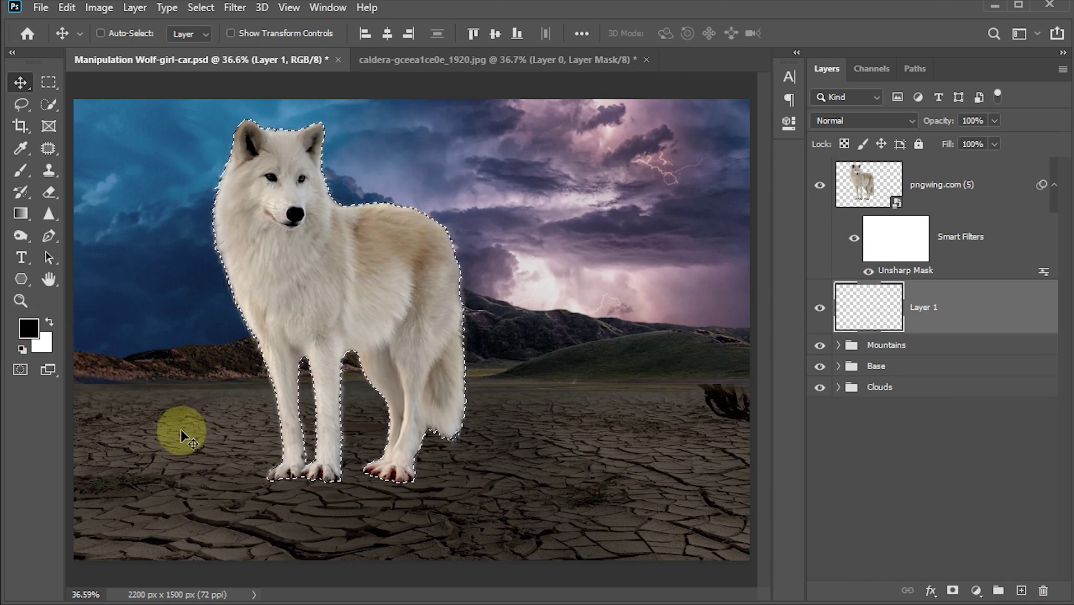
key("alt+BackSpace")
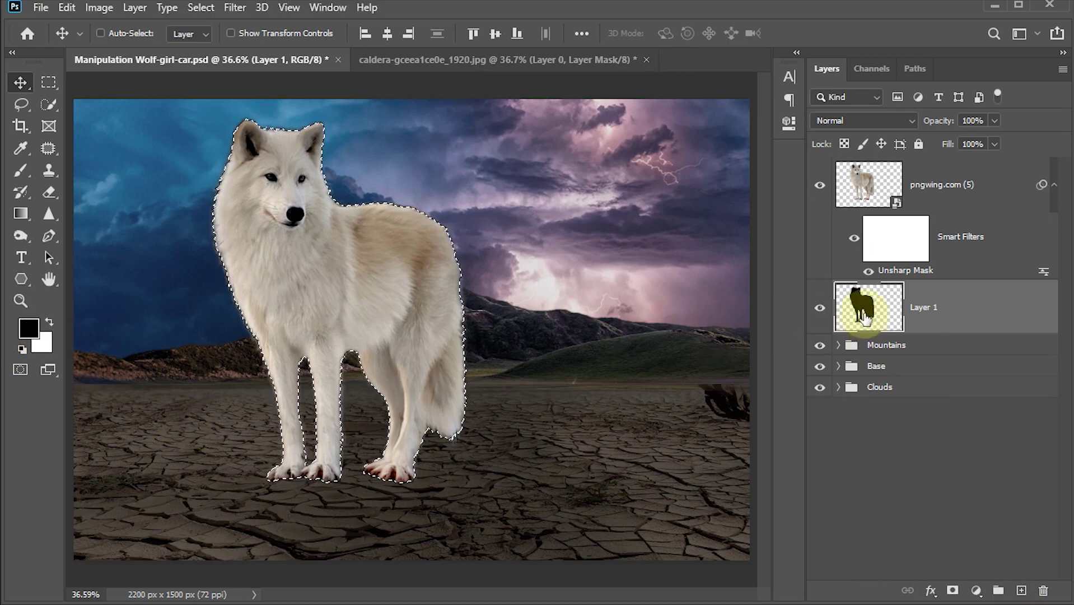
key("ctrl")
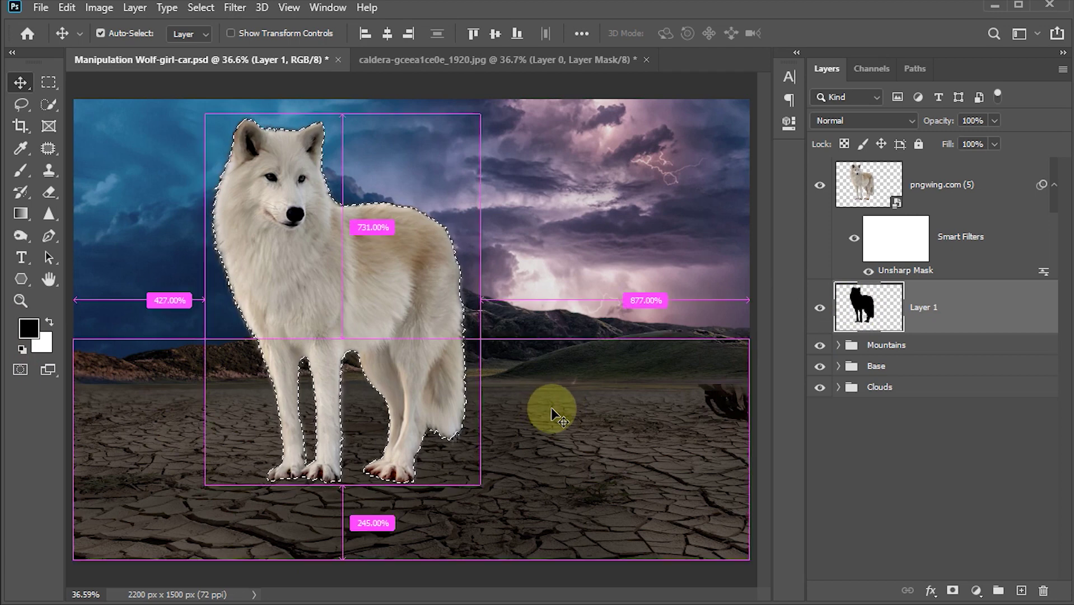
key("ctrl+d")
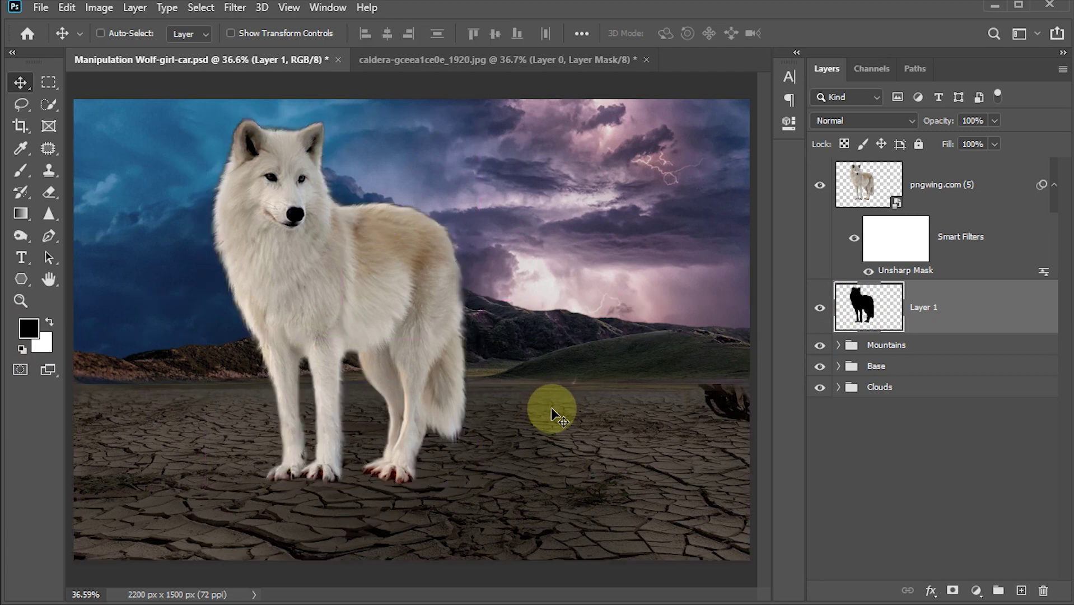
Make the silhouette a Smart Object, skew it flat to the left, and set 60% opacity.
right_click(1019, 312)
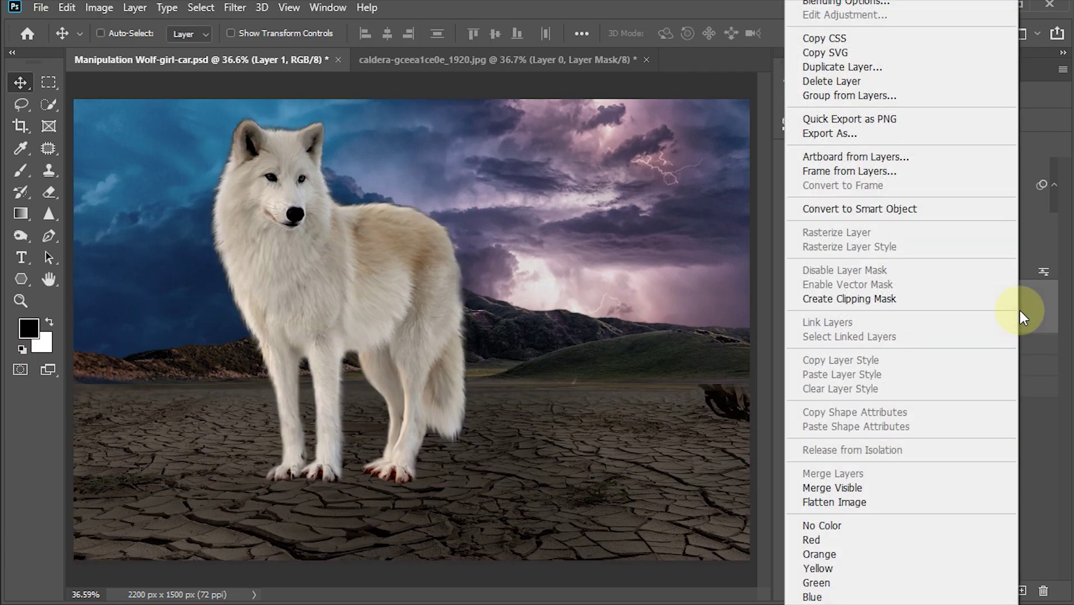
left_click(873, 215)
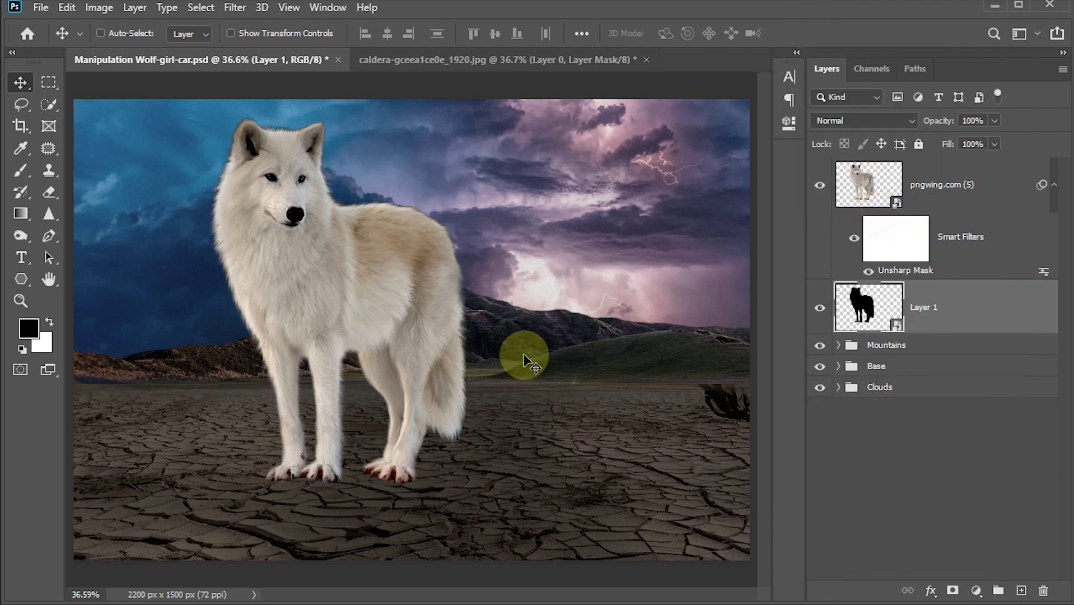
key("ctrl+t")
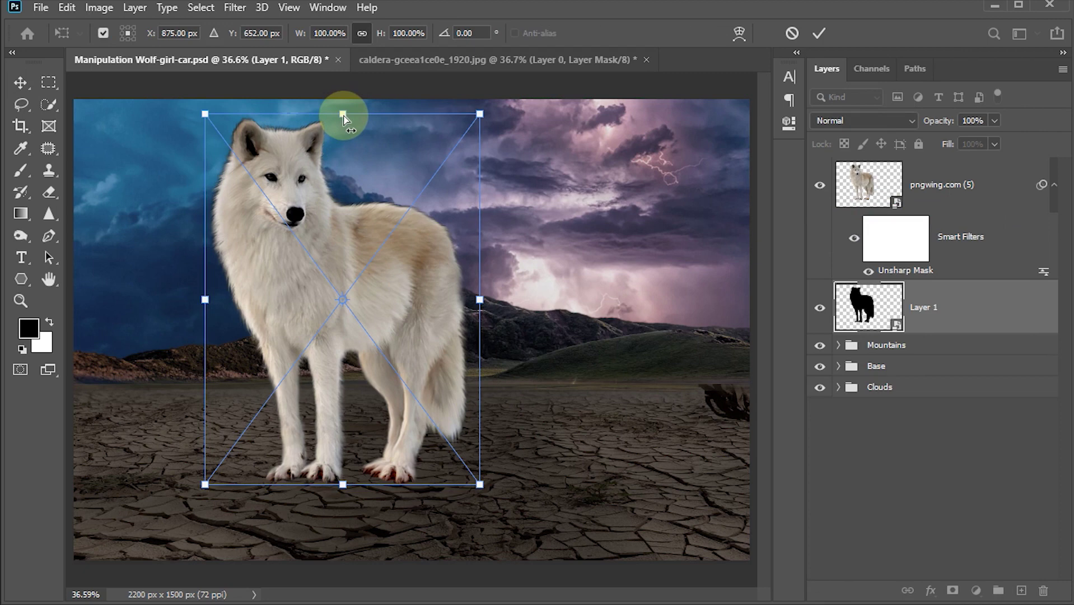
left_click_drag(344, 115, 169, 261)
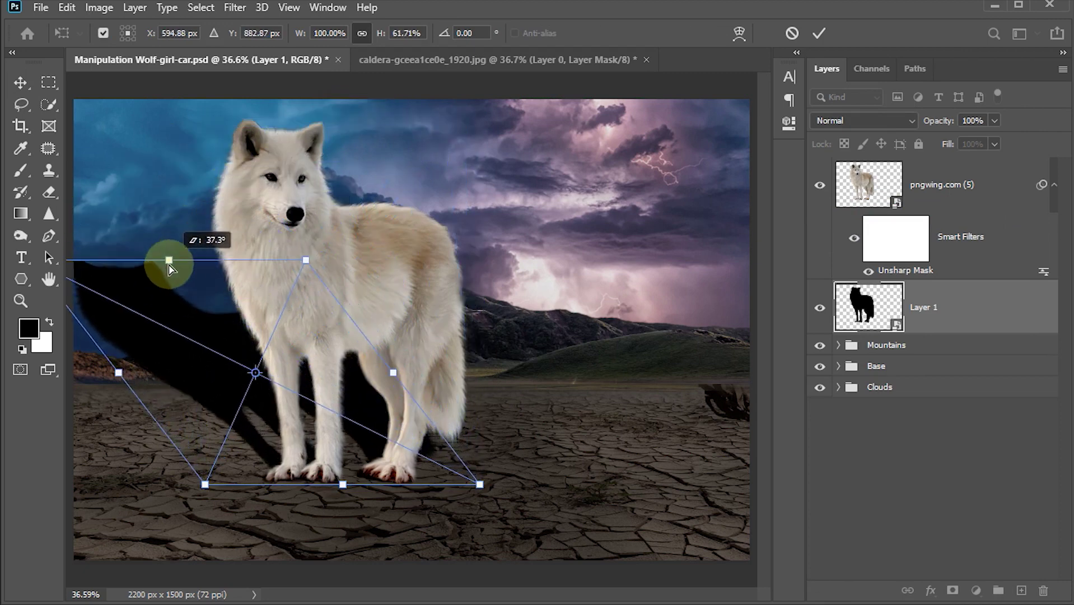
left_click_drag(168, 261, 113, 340)
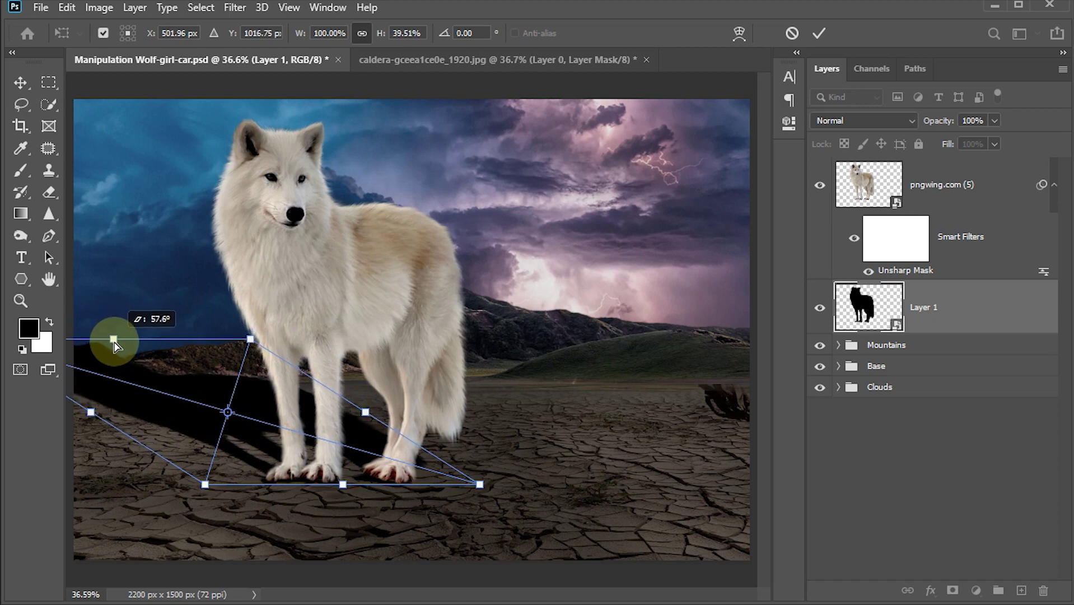
left_click(819, 35)
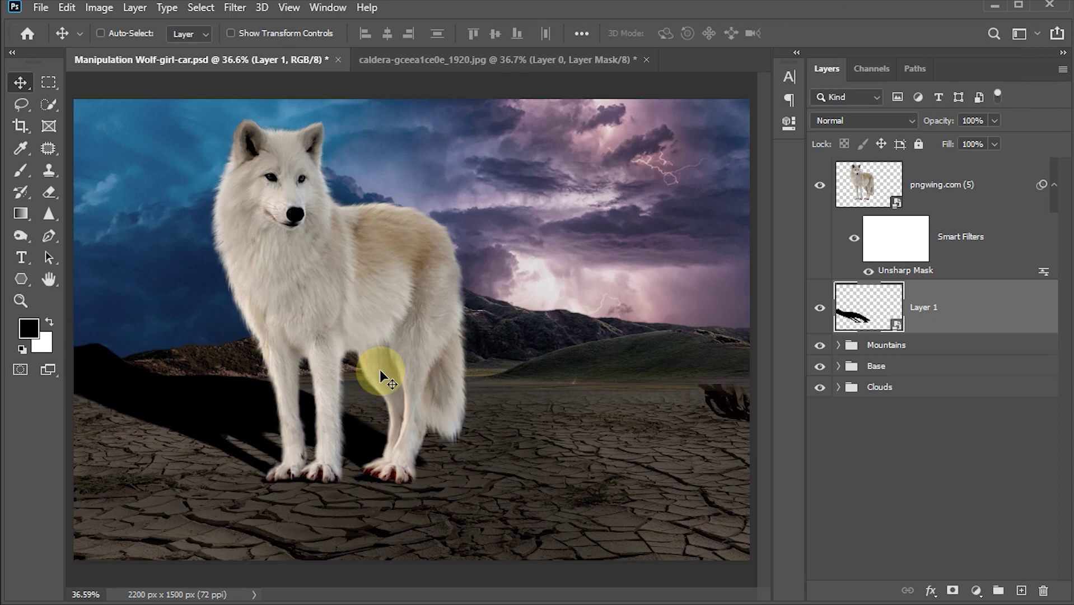
key("6")
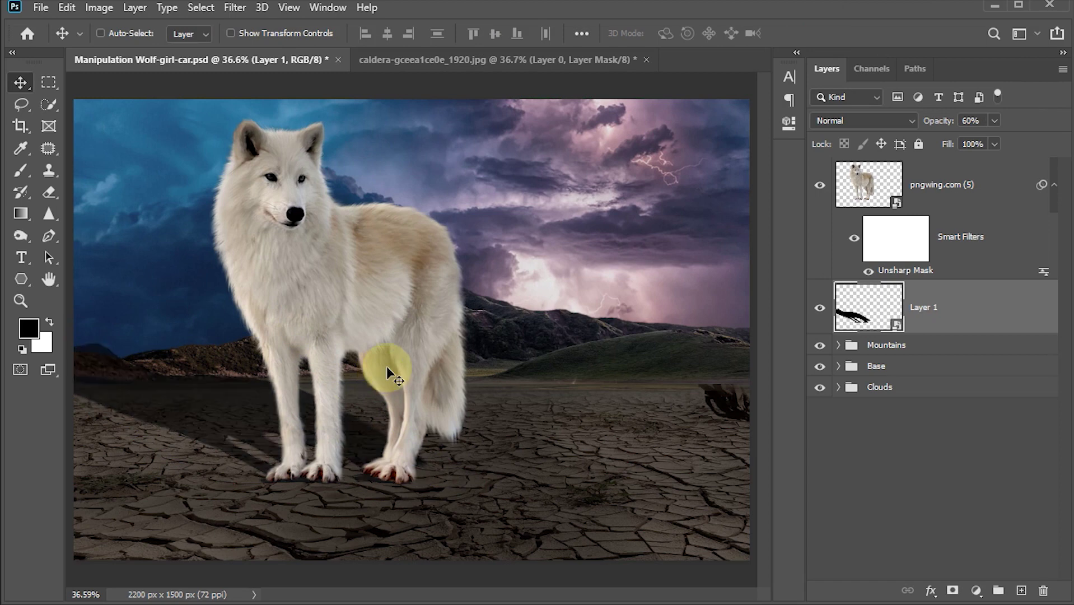
Blur the wolf's shadow on Layer 1 with a 12-pixel Gaussian Blur.
left_click(235, 8)
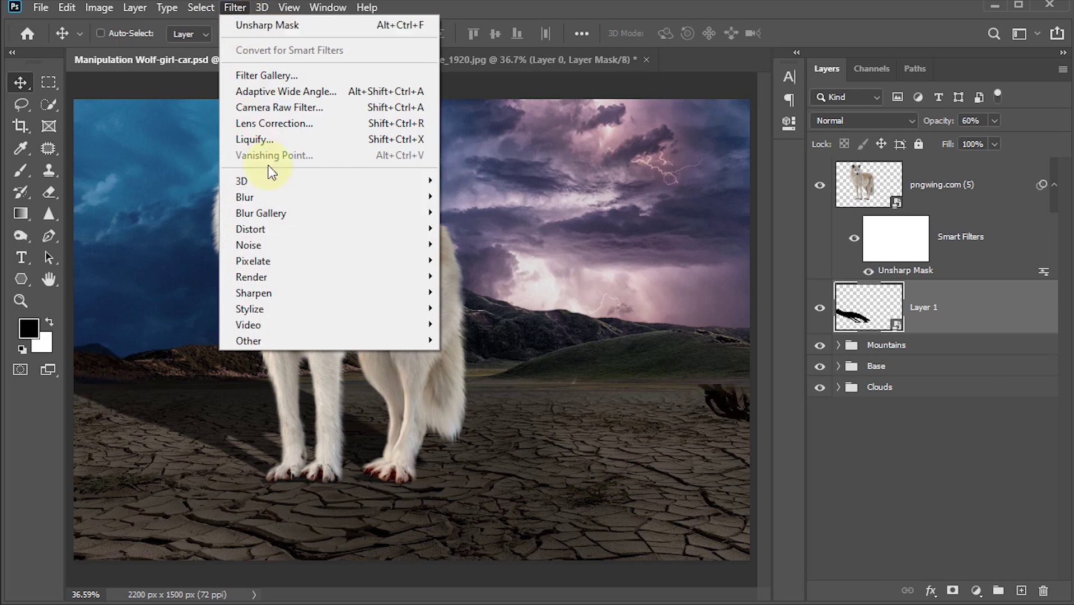
mouse_move(245, 196)
left_click(495, 260)
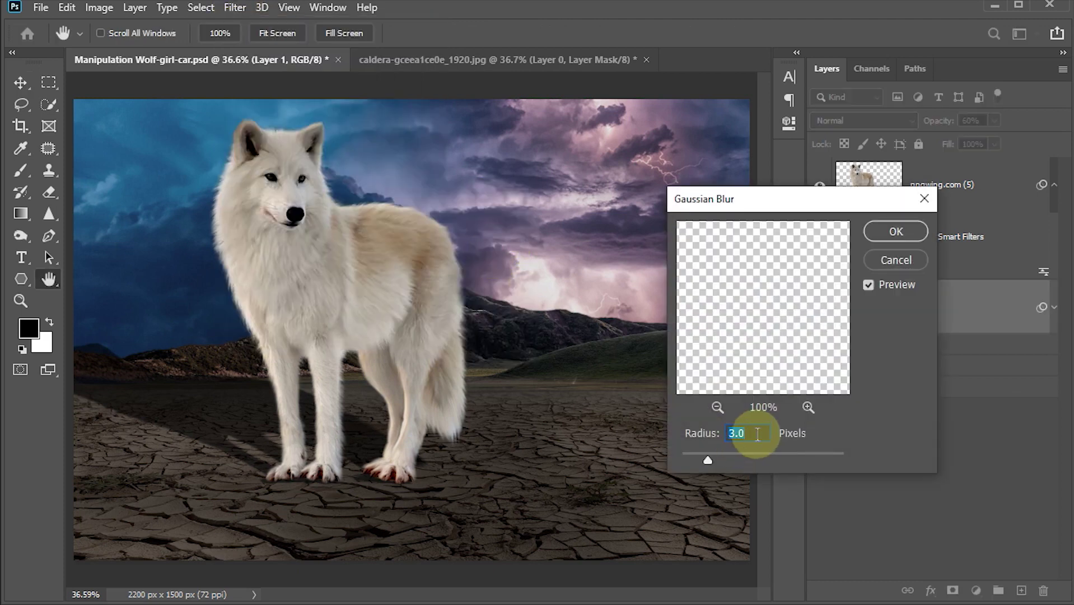
left_click(726, 459)
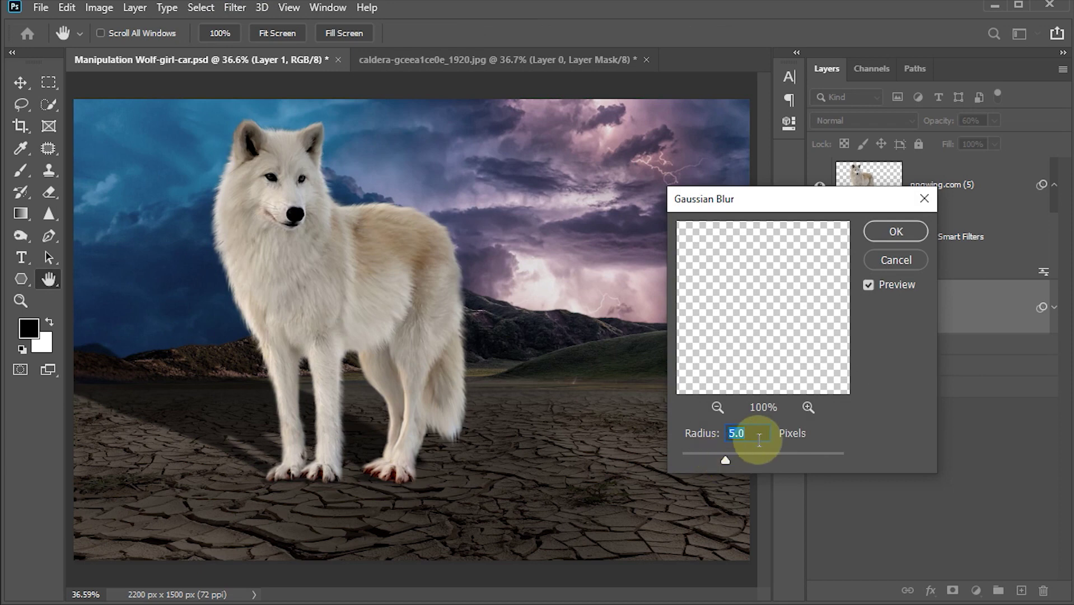
type("8")
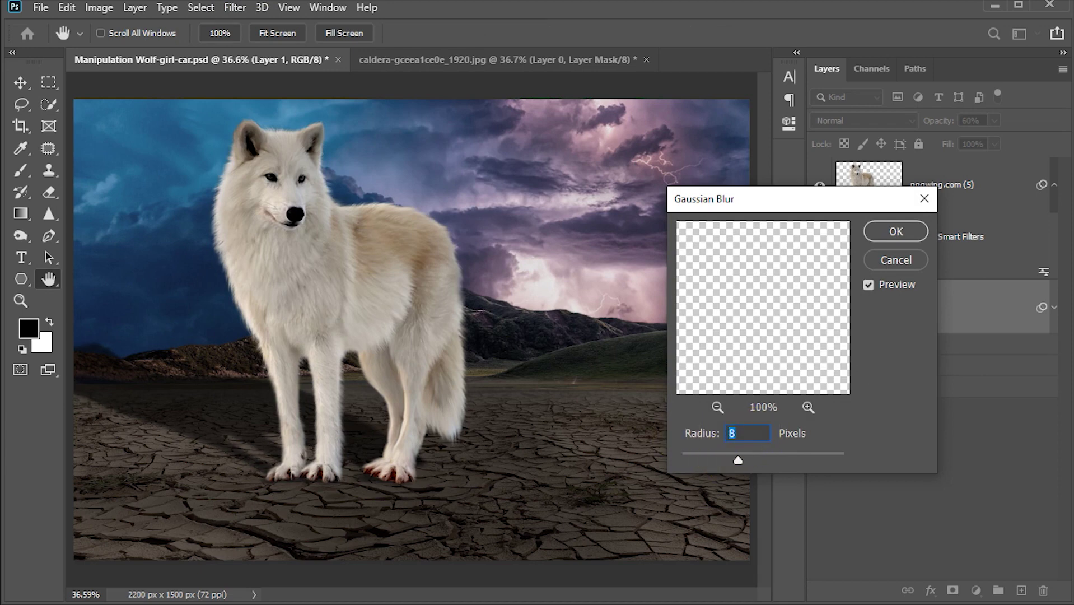
type("12")
left_click(676, 438)
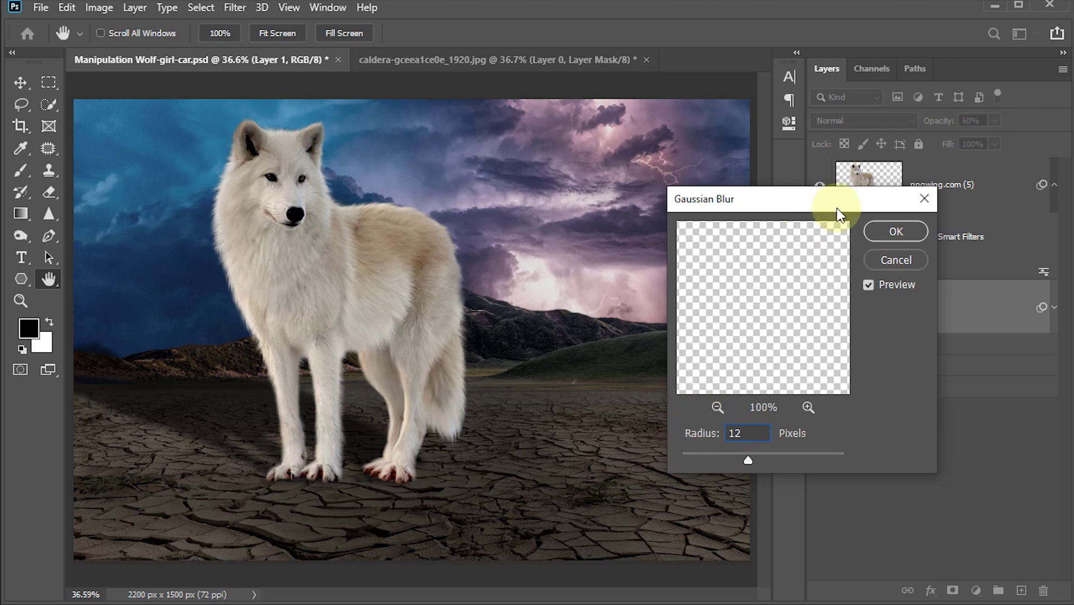
left_click(875, 227)
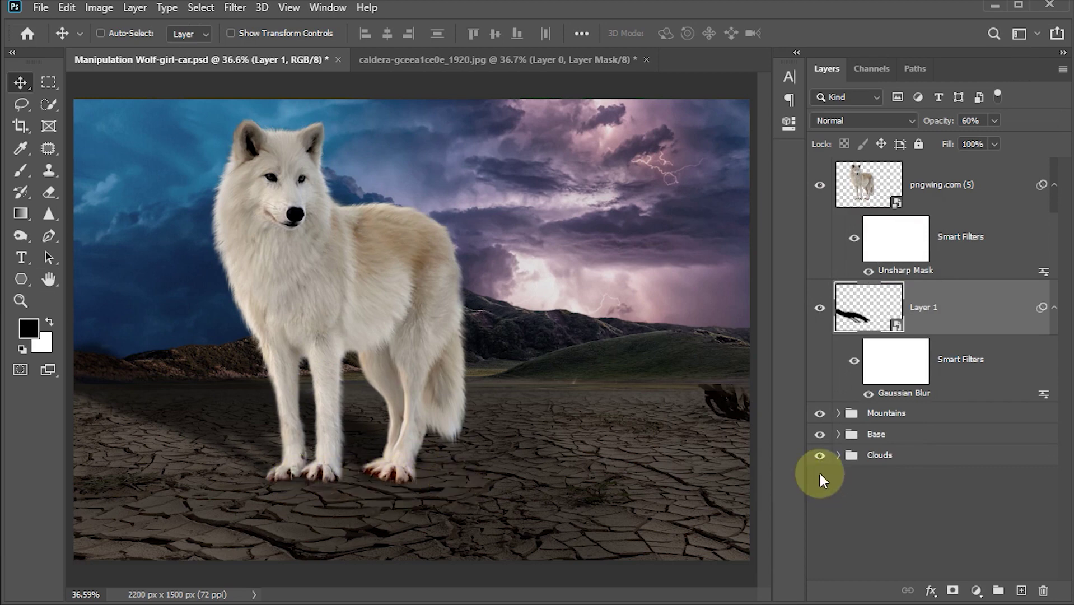
Add a new layer and fill a lasso selection under the wolf's paws with black.
left_click(1021, 589)
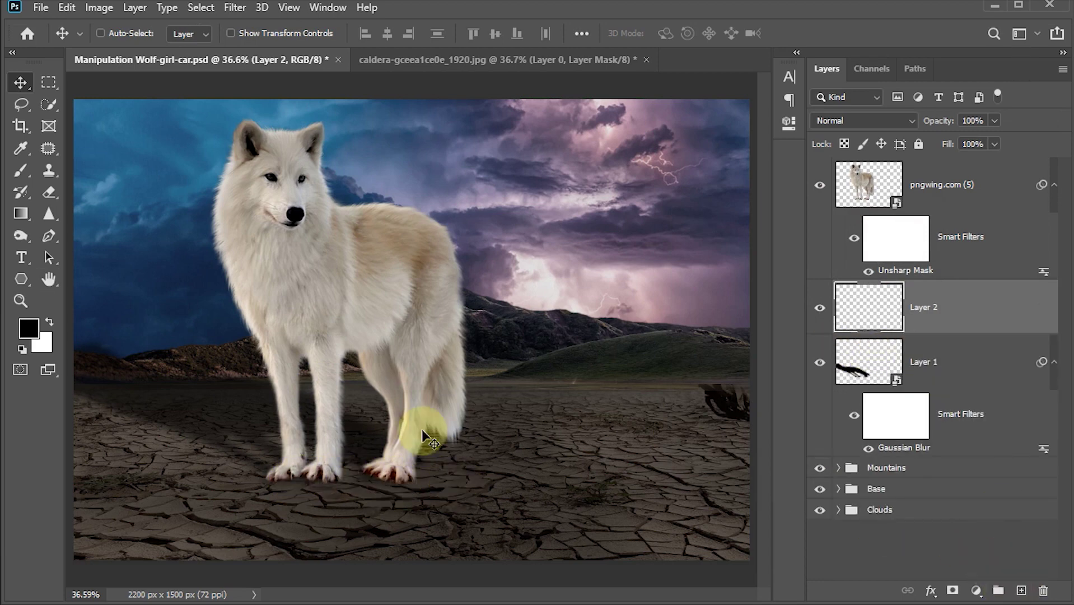
left_click(21, 105)
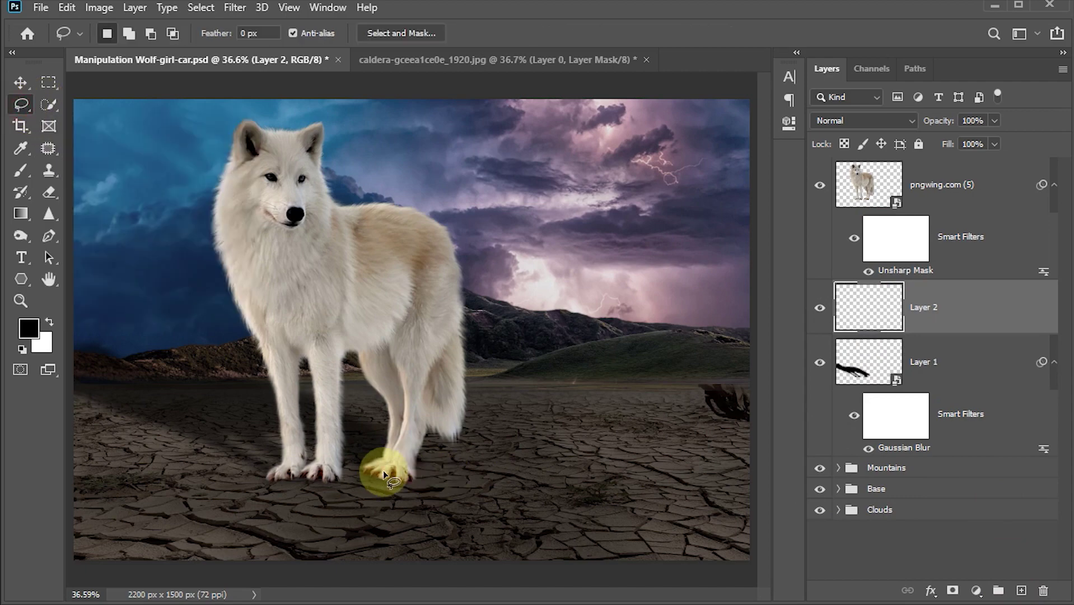
scroll(377, 468, "up", 2)
left_click_drag(424, 468, 311, 484)
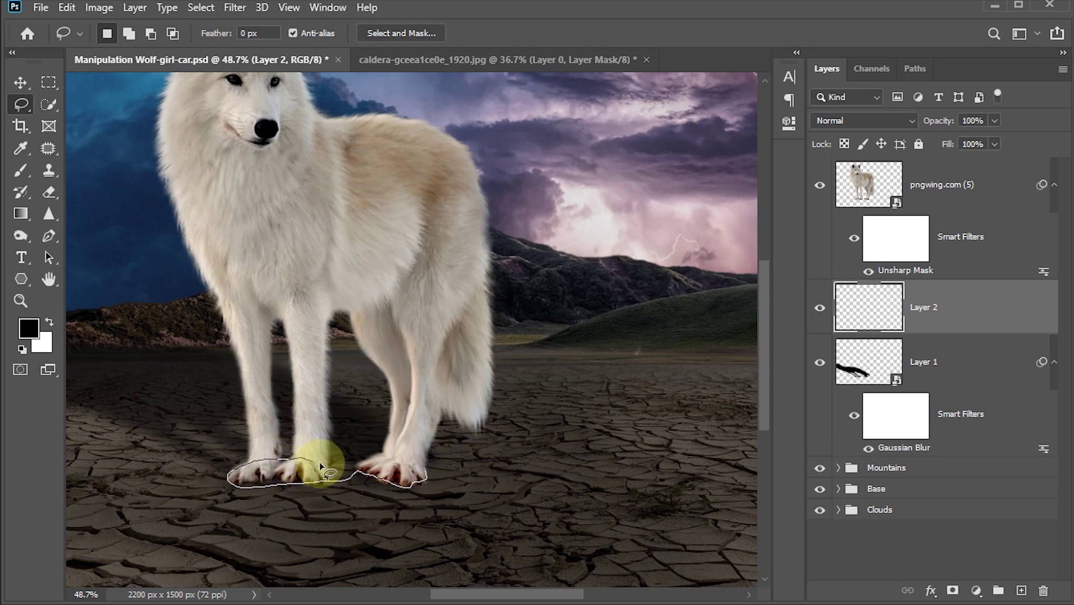
left_click_drag(319, 461, 424, 466)
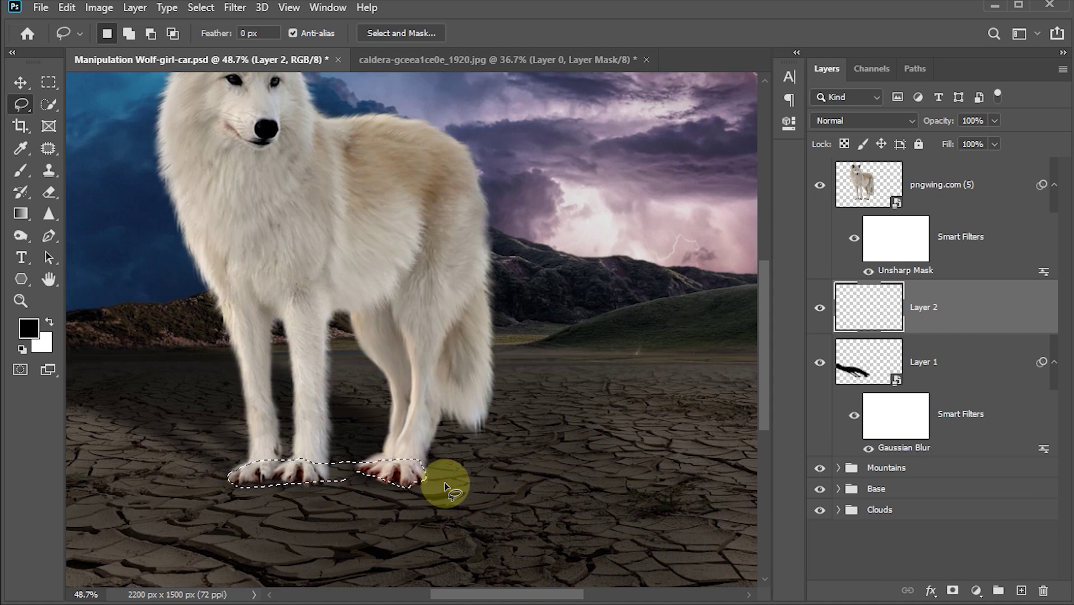
key("alt+BackSpace")
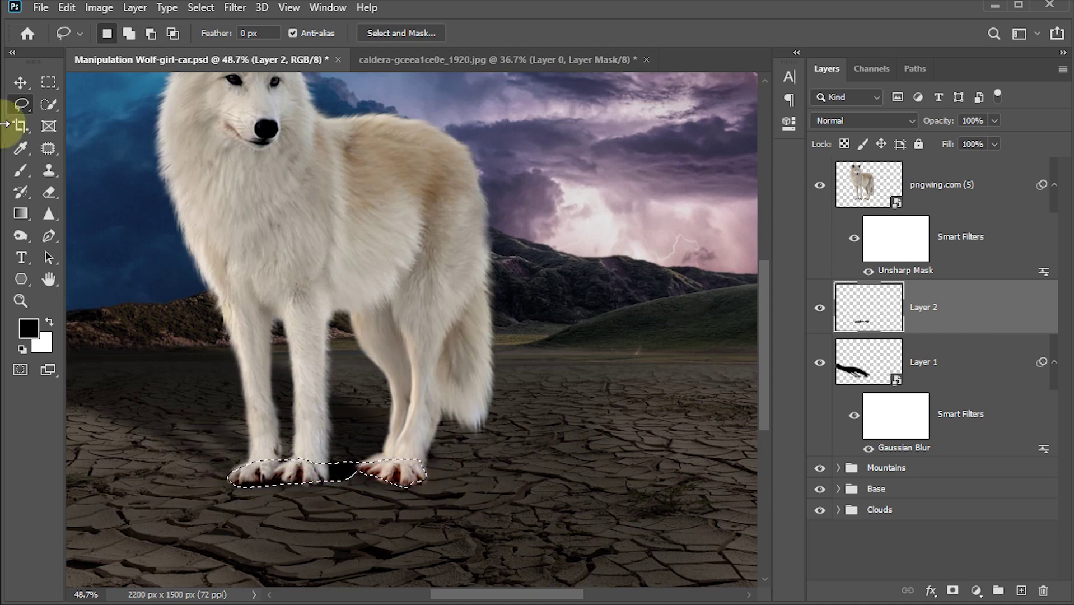
Deselect and soften the black shadow with a 7 px Gaussian Blur.
left_click(20, 82)
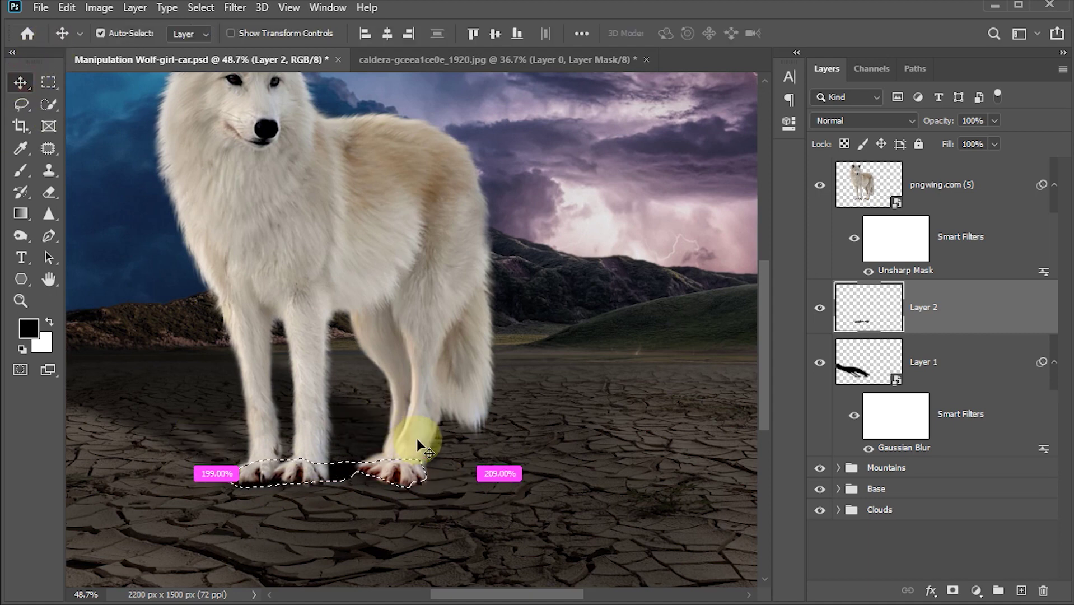
key("ctrl+d")
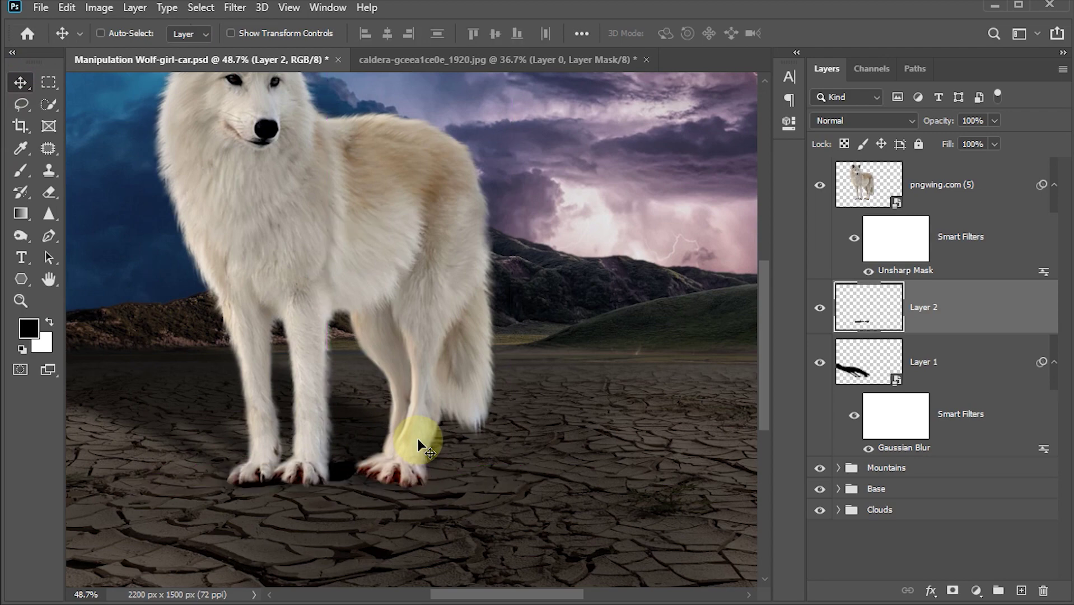
left_click(237, 10)
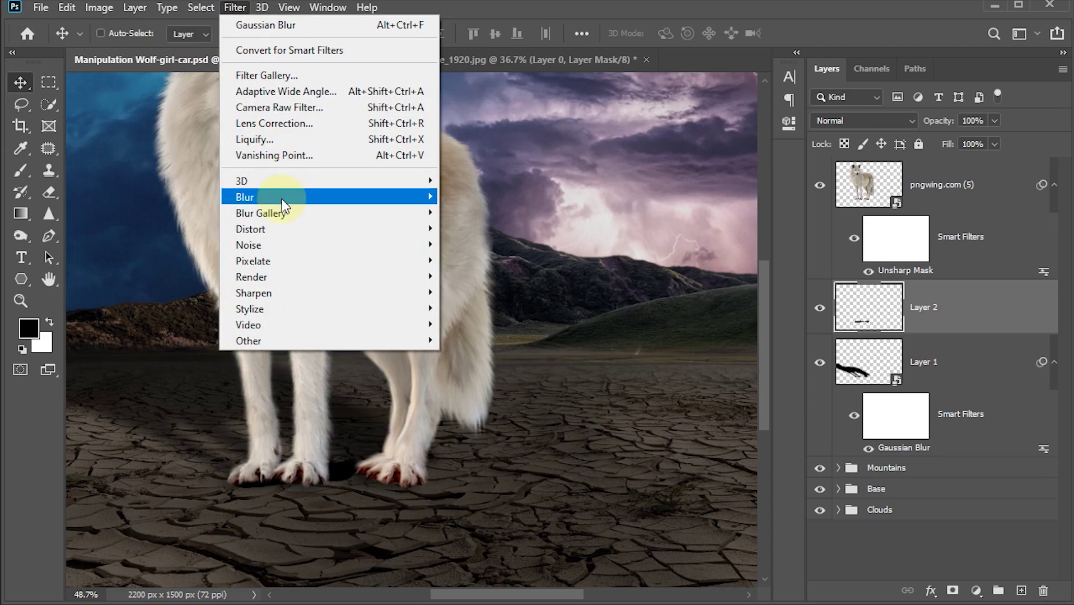
mouse_move(248, 196)
left_click(510, 258)
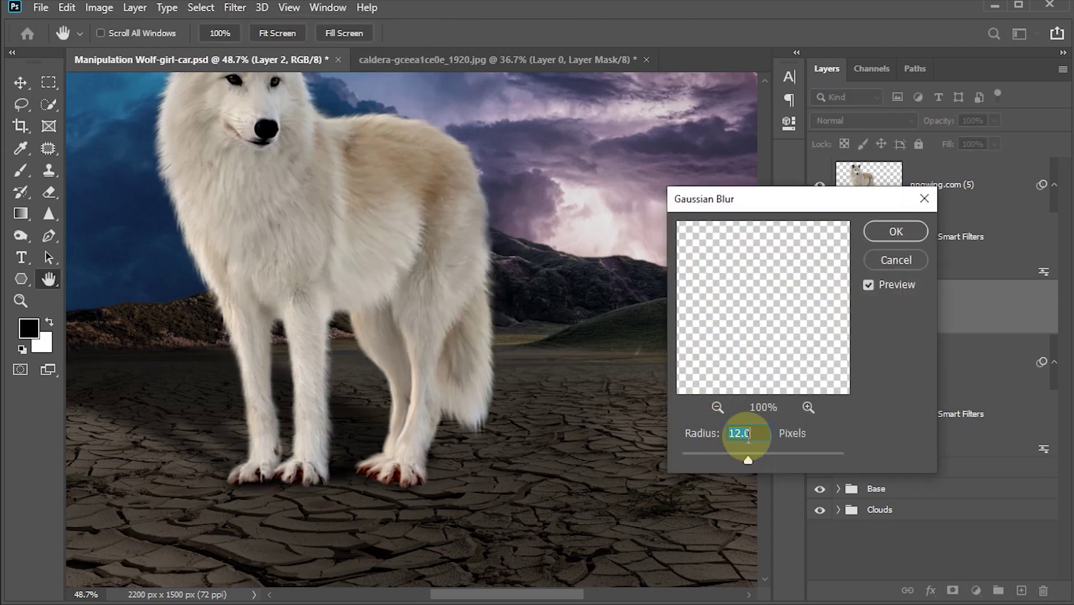
type("7")
left_click(895, 231)
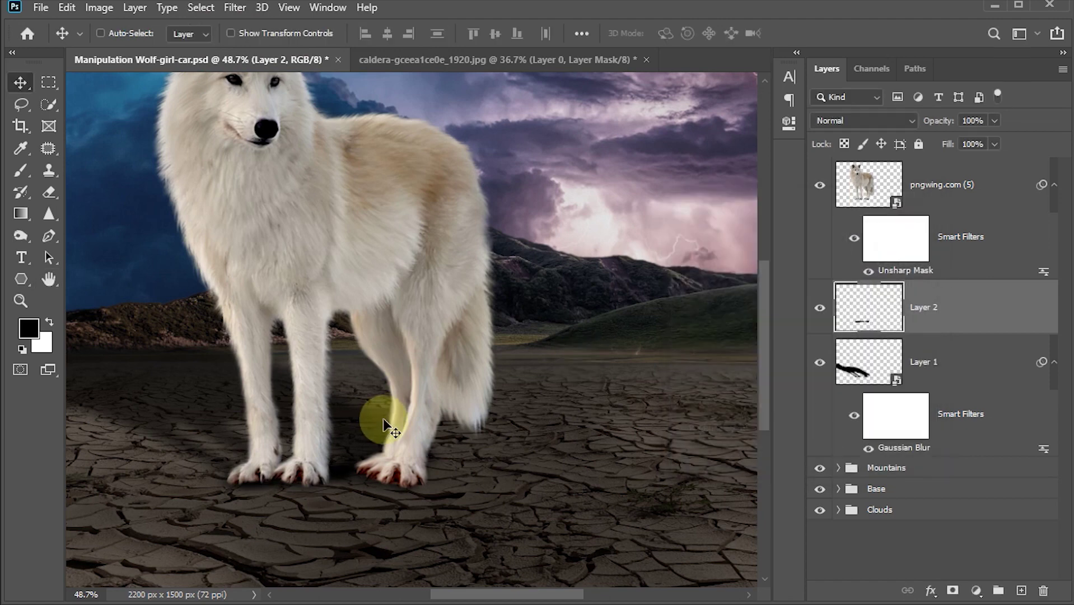
Reshape the shadow to fit beneath the paws and set the layer opacity to 70%.
key("ctrl+t")
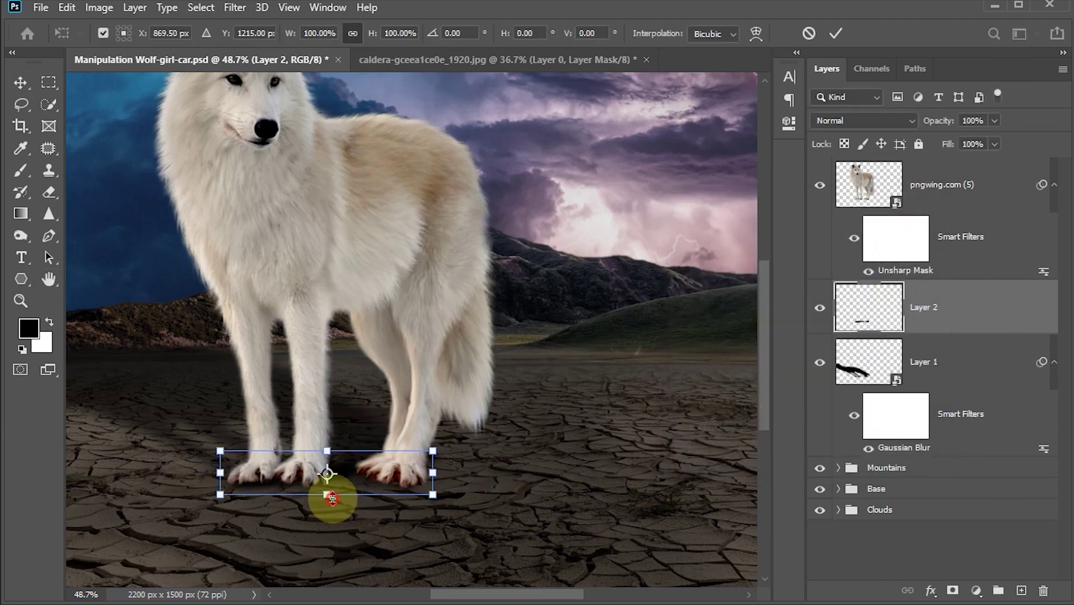
left_click_drag(332, 498, 327, 500)
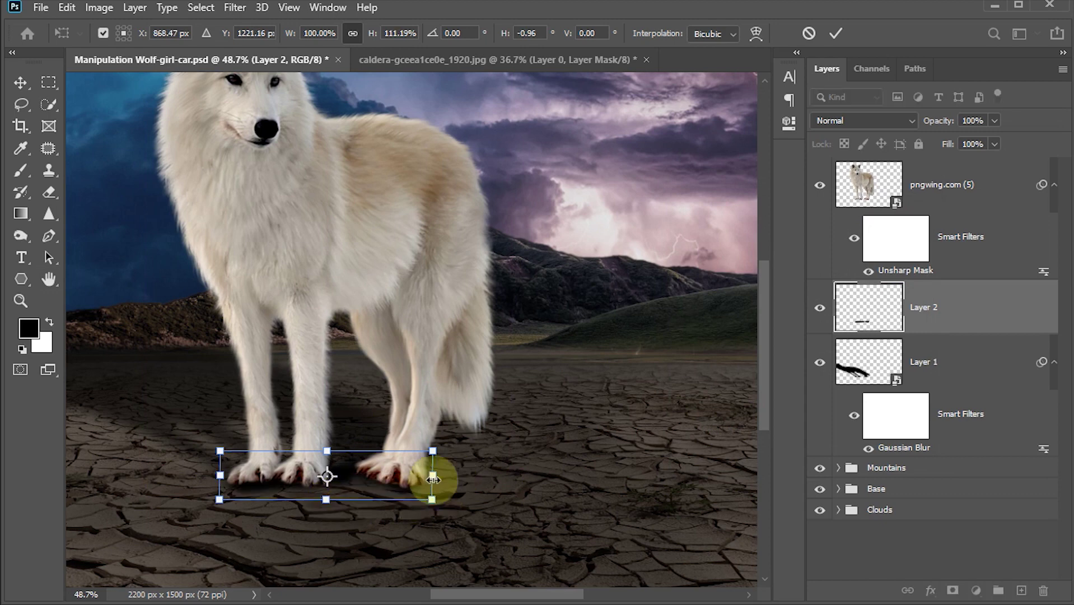
left_click_drag(432, 479, 427, 500)
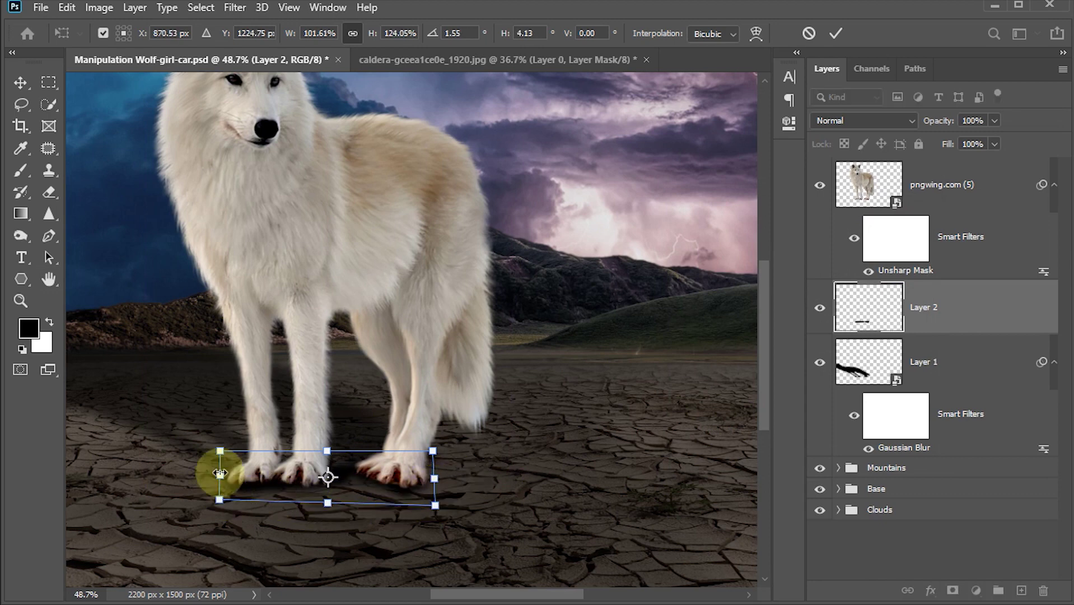
left_click_drag(220, 473, 217, 476)
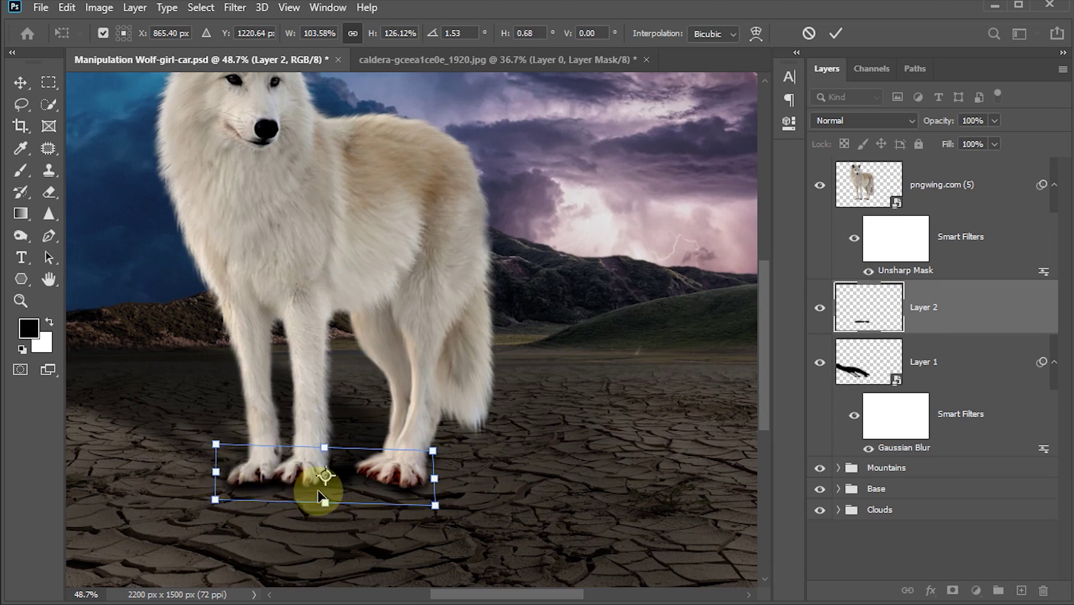
key("Return")
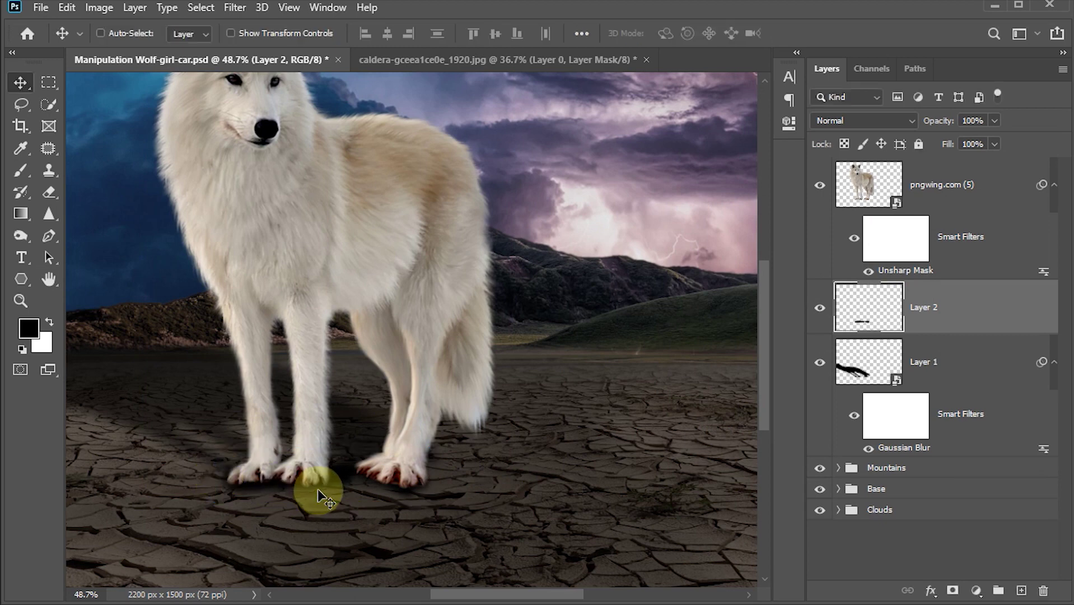
left_click(974, 120)
type("7")
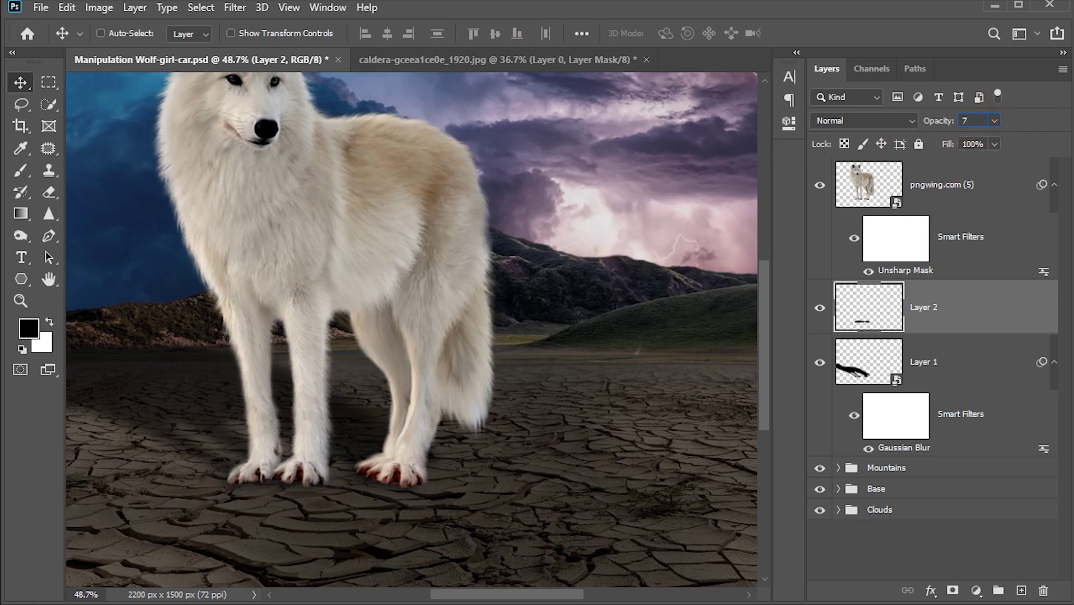
type("0")
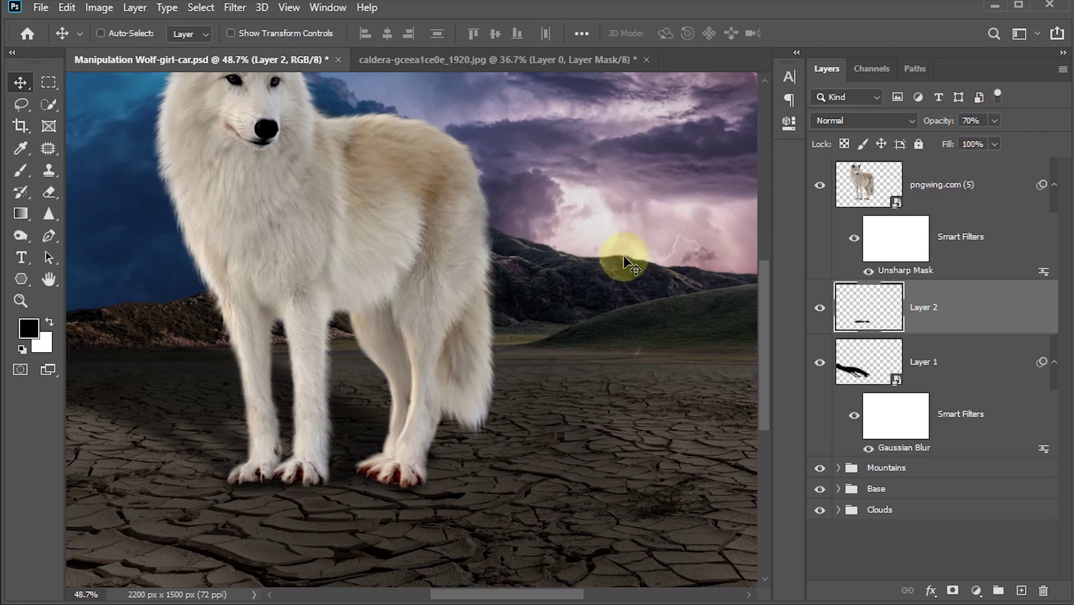
scroll(443, 381, "down", 2)
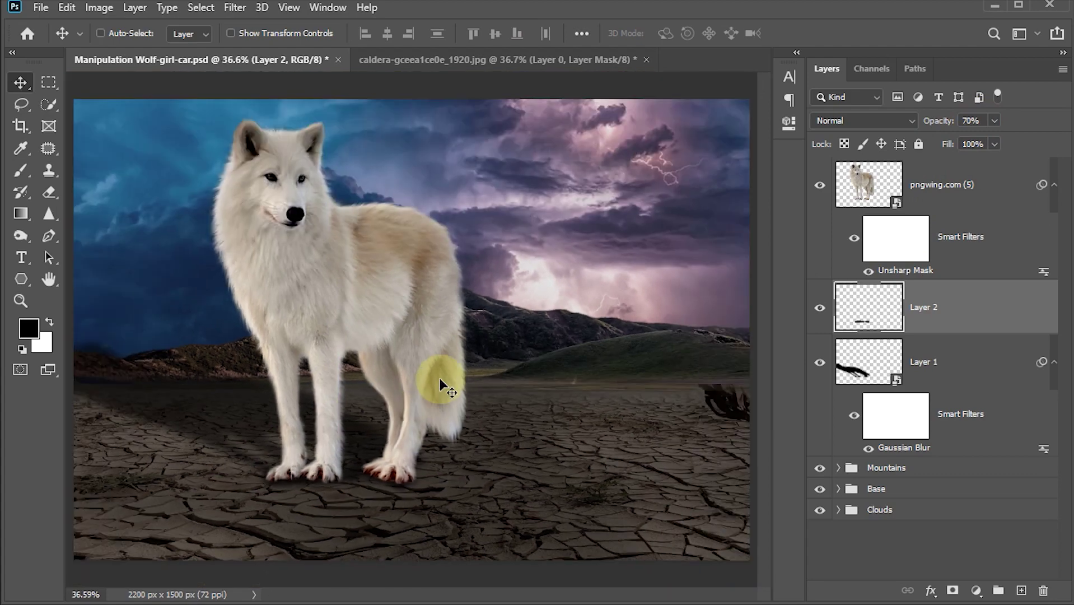
Save, then add a Hue/Saturation layer clipped to the wolf with Saturation -17 and Lightness -20.
key("ctrl+s")
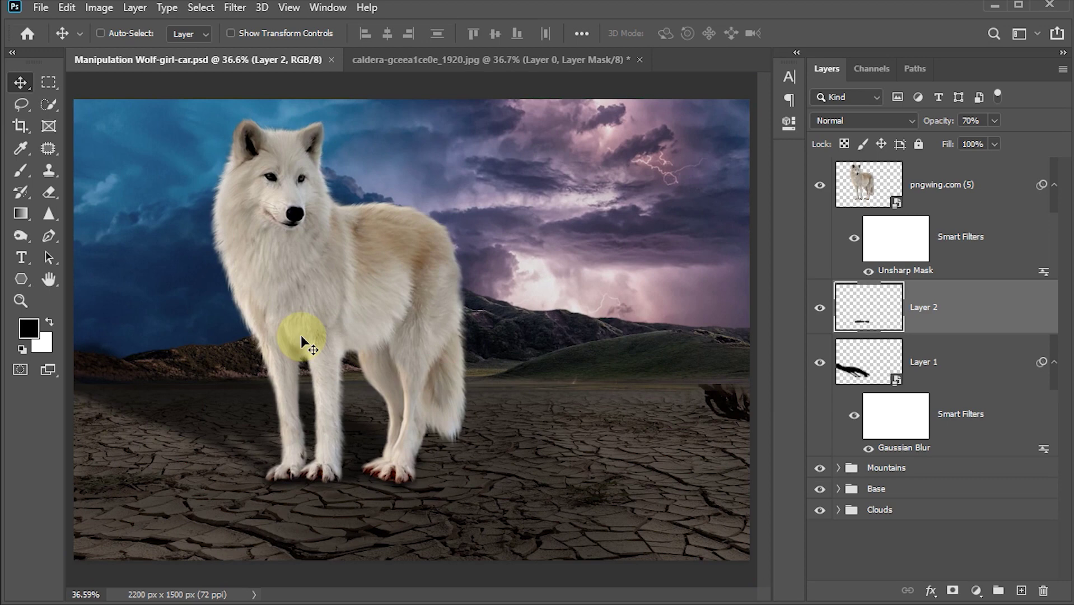
left_click(871, 193)
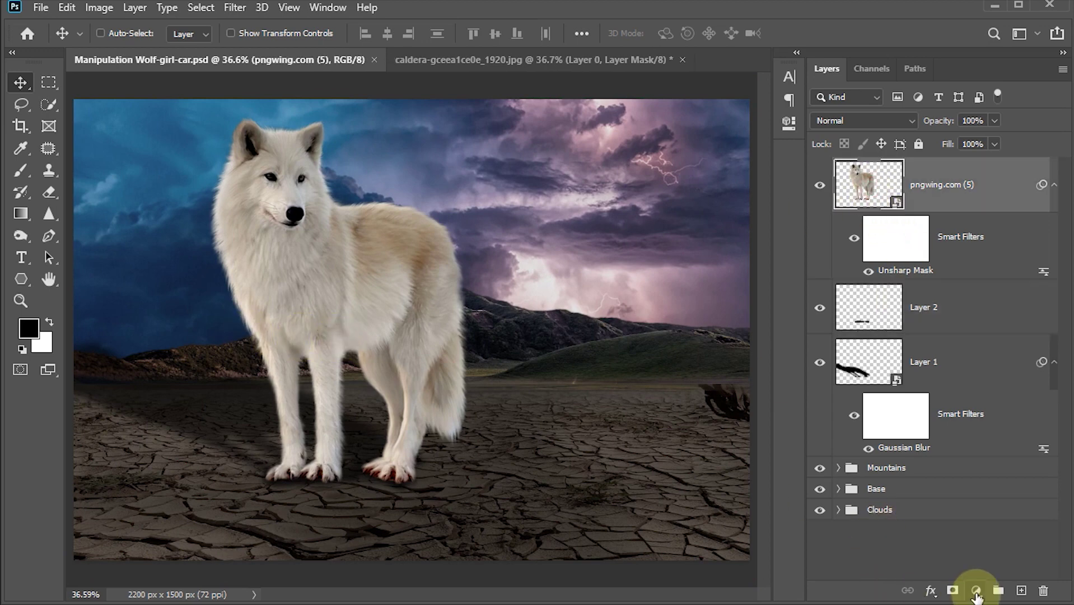
left_click(976, 591)
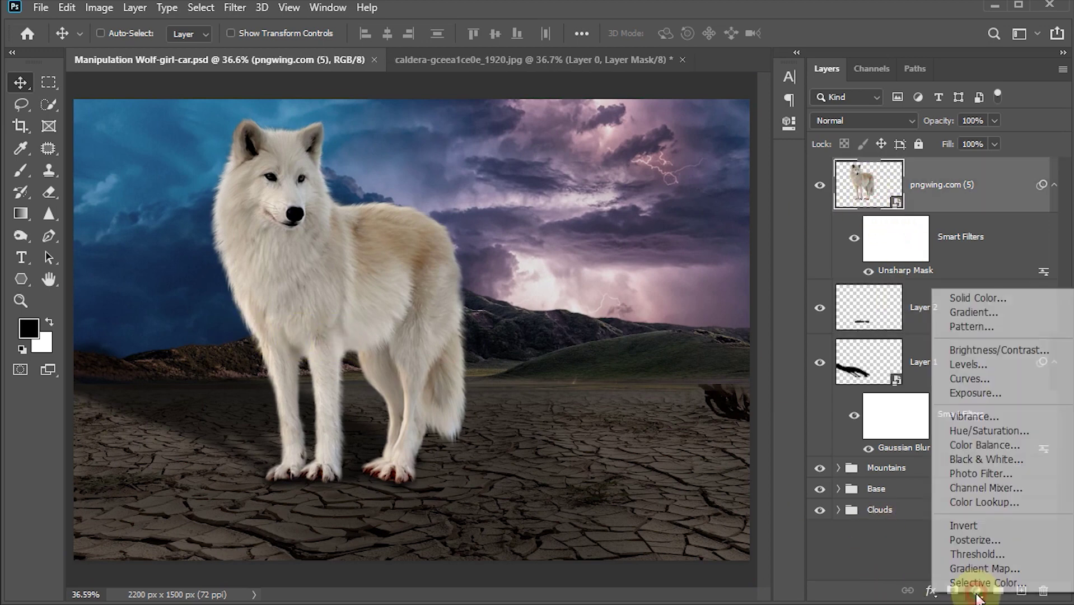
left_click(977, 430)
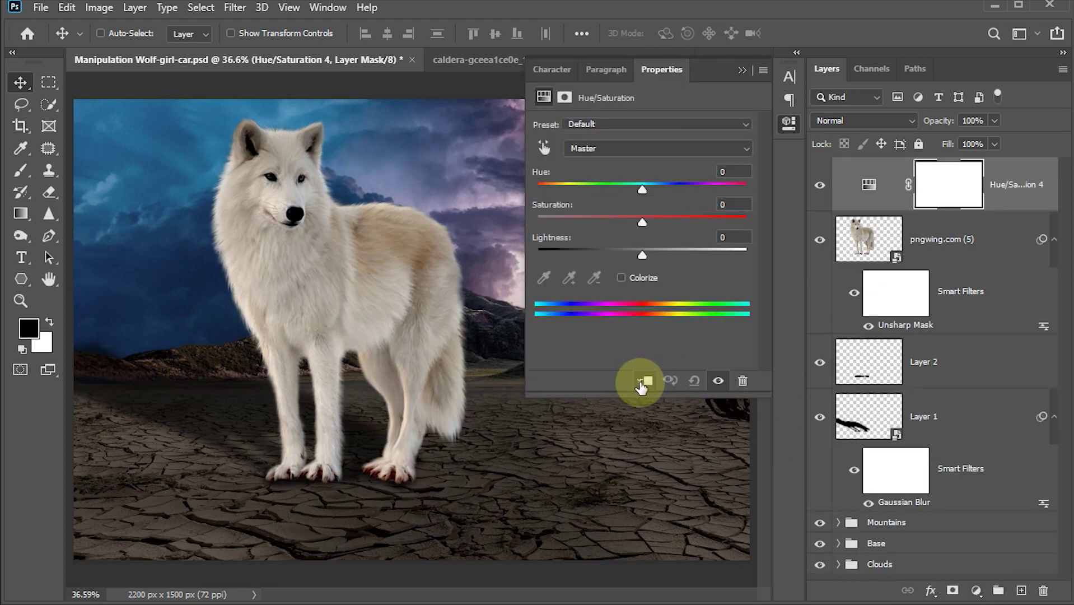
left_click(642, 383)
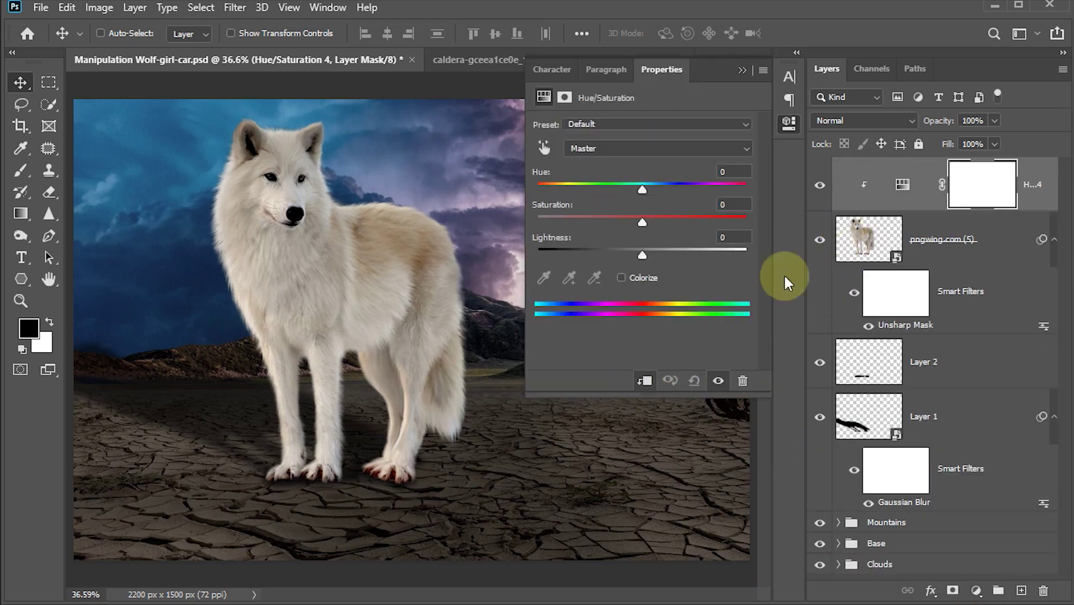
mouse_move(642, 224)
left_mouse_down()
mouse_move(623, 224)
mouse_move(623, 255)
left_mouse_up()
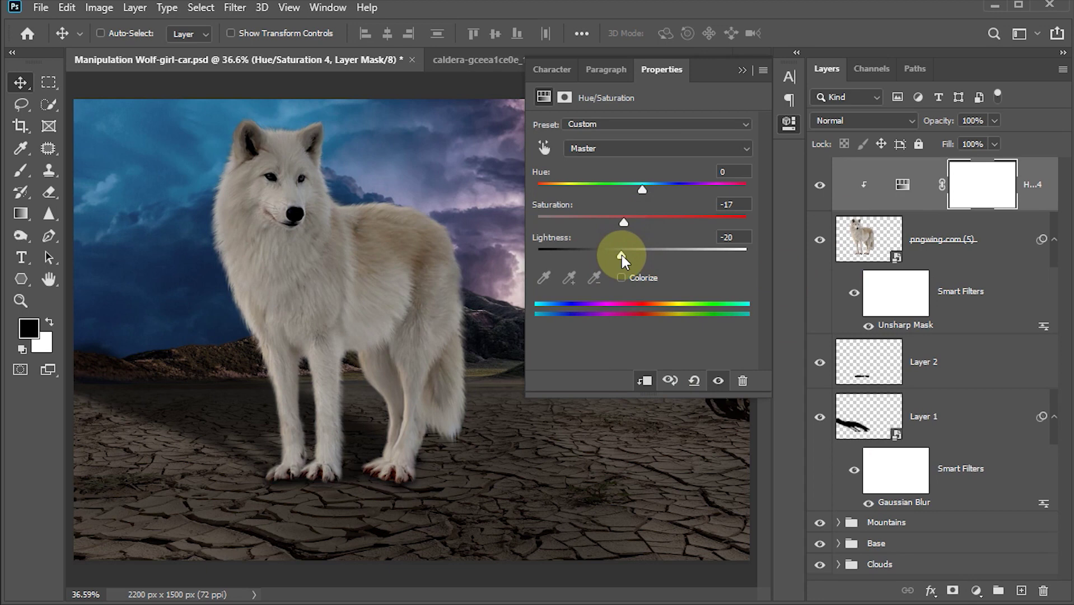
left_click(742, 71)
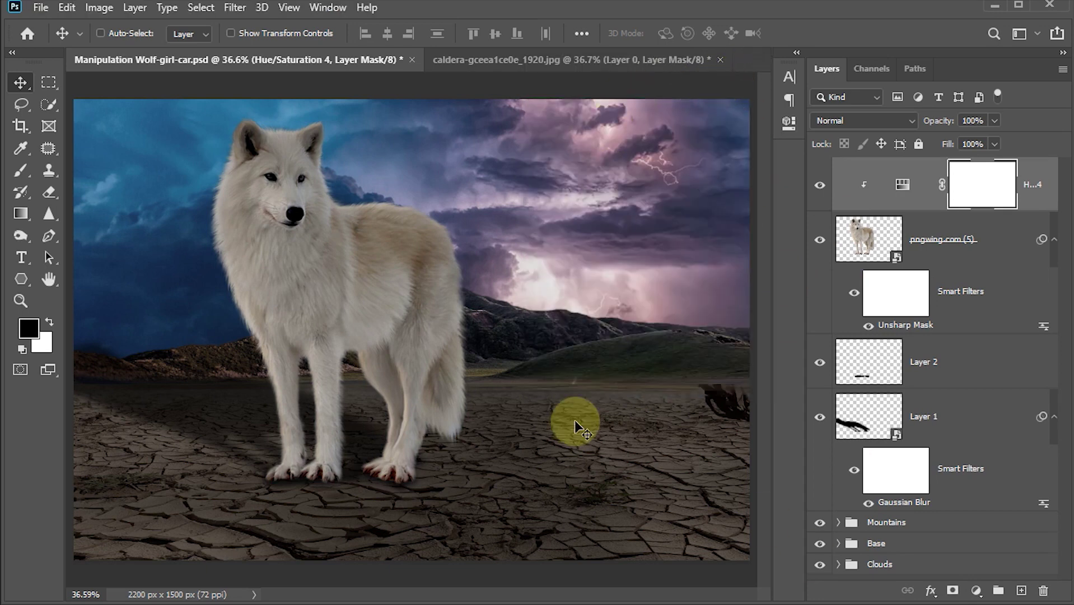
Add a Color Balance layer clipped to the wolf: midtones Red +5, Magenta -4, Blue +6.
left_click(976, 591)
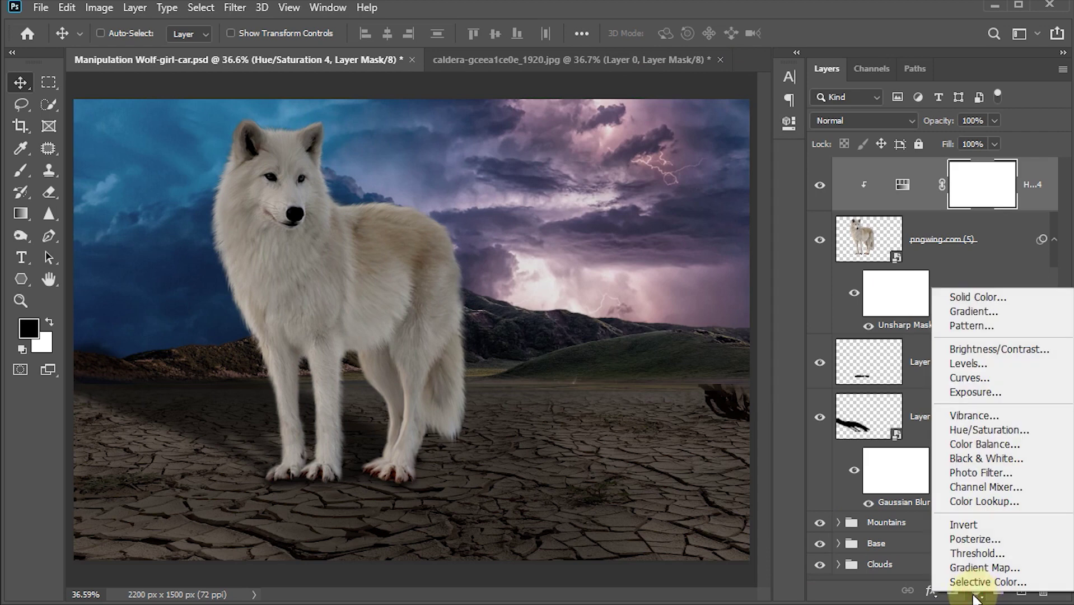
left_click(983, 444)
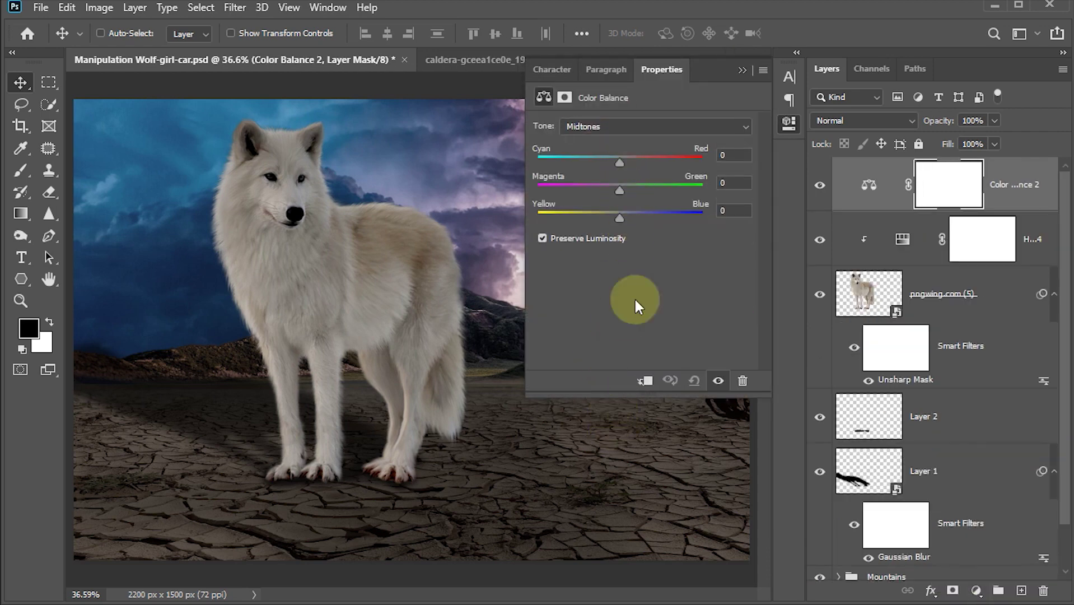
left_click(644, 381)
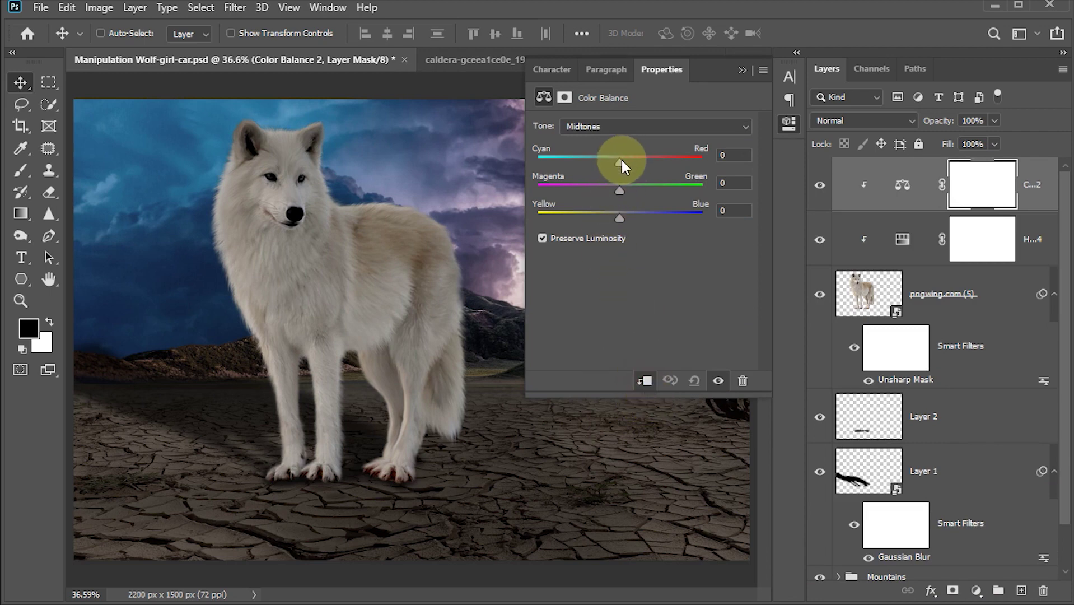
left_click_drag(626, 161, 624, 161)
left_click_drag(624, 214, 615, 192)
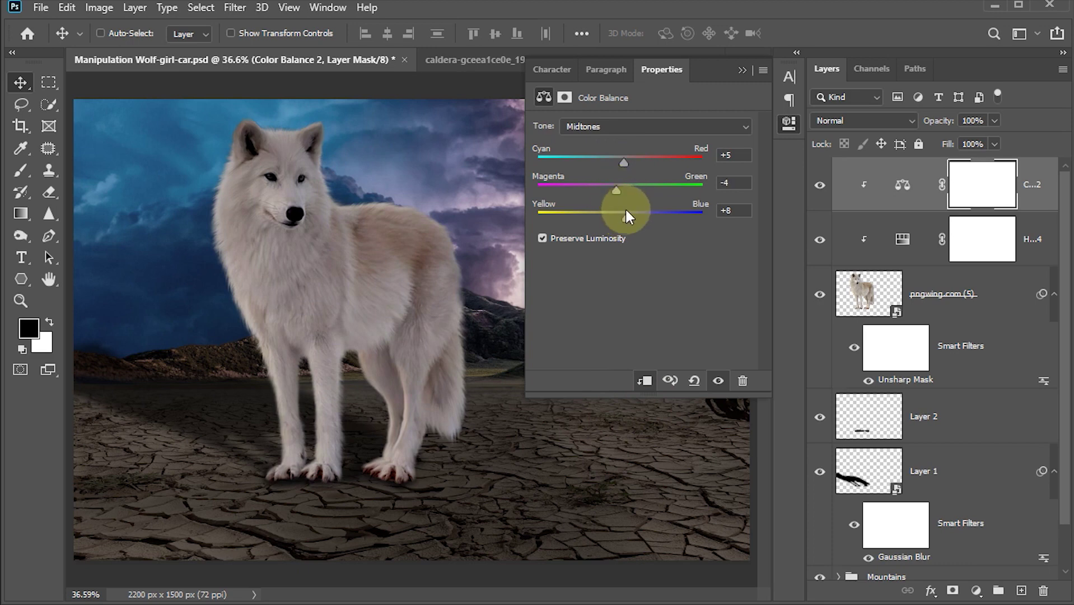
left_click_drag(627, 217, 625, 217)
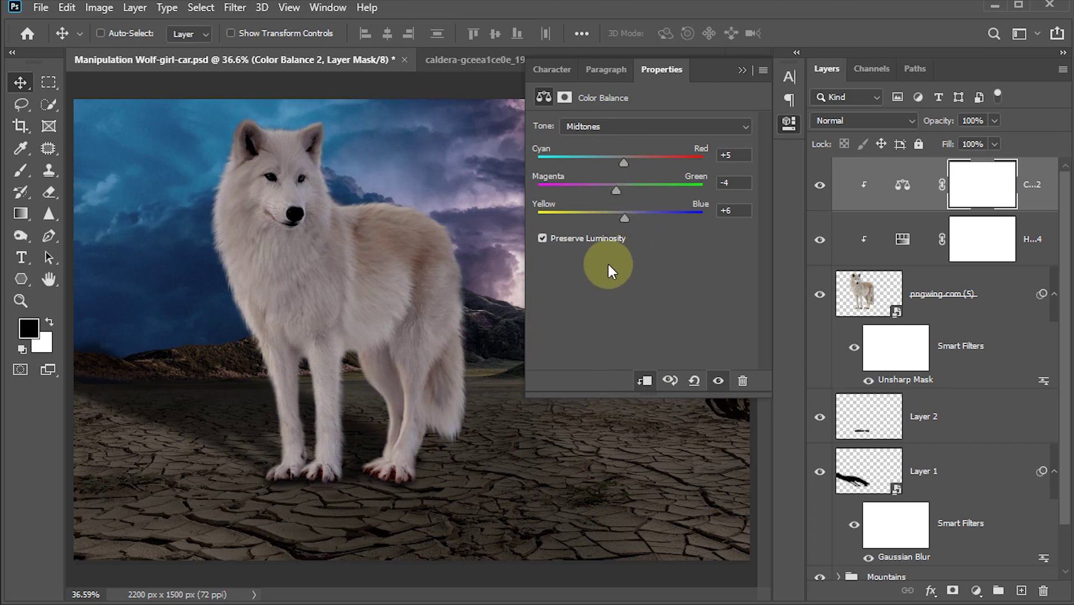
left_click(739, 69)
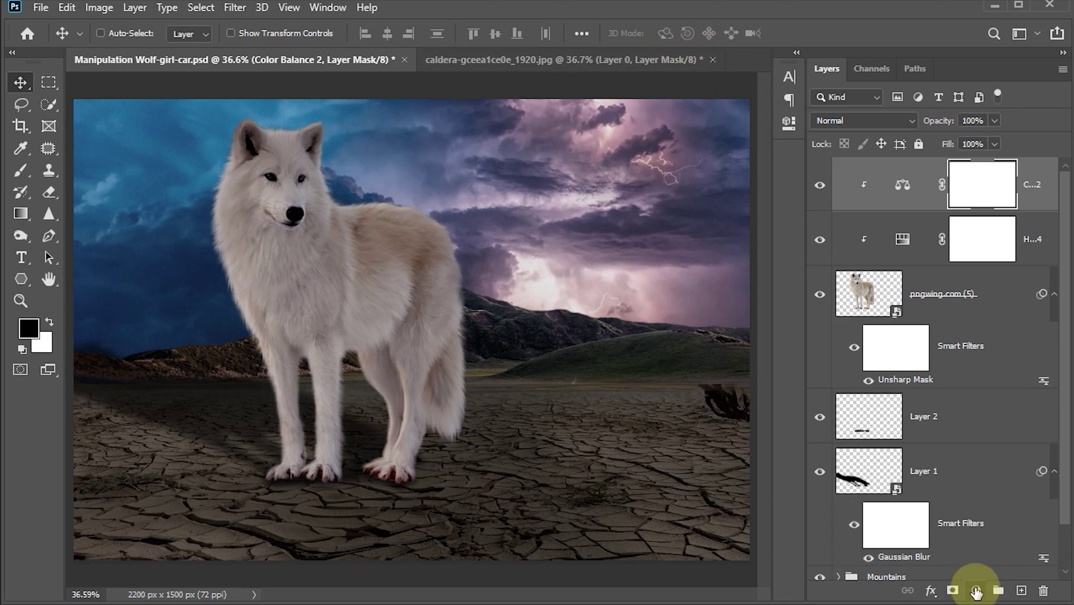
Add a Curves 2 layer clipped to the wolf, lowering highlights and midtones to darken it.
left_click(975, 591)
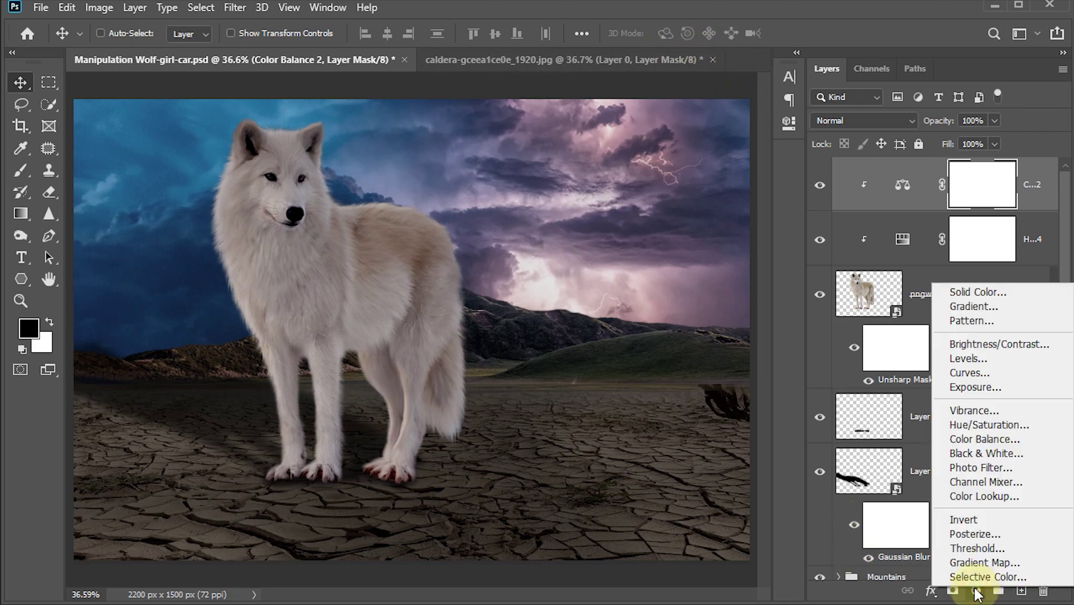
left_click(1002, 373)
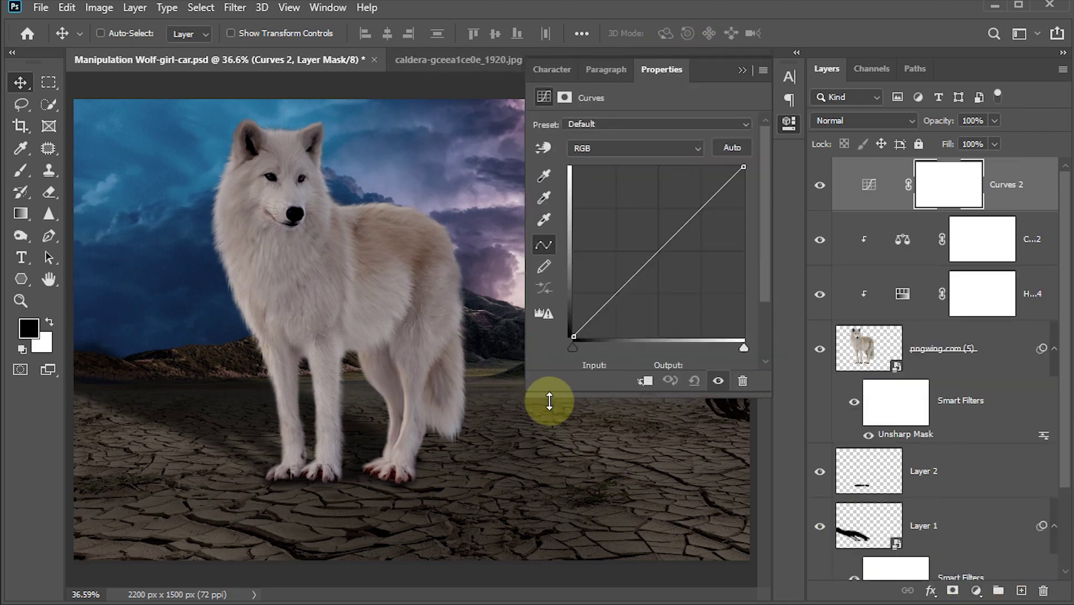
left_click(646, 382)
left_click_drag(744, 169, 745, 207)
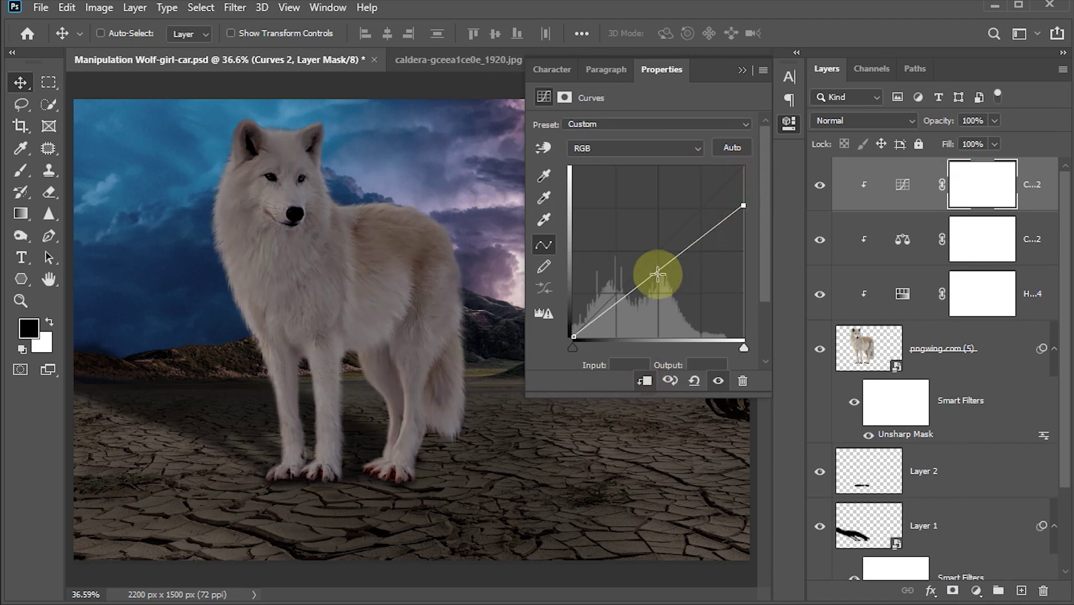
left_click_drag(660, 270, 670, 280)
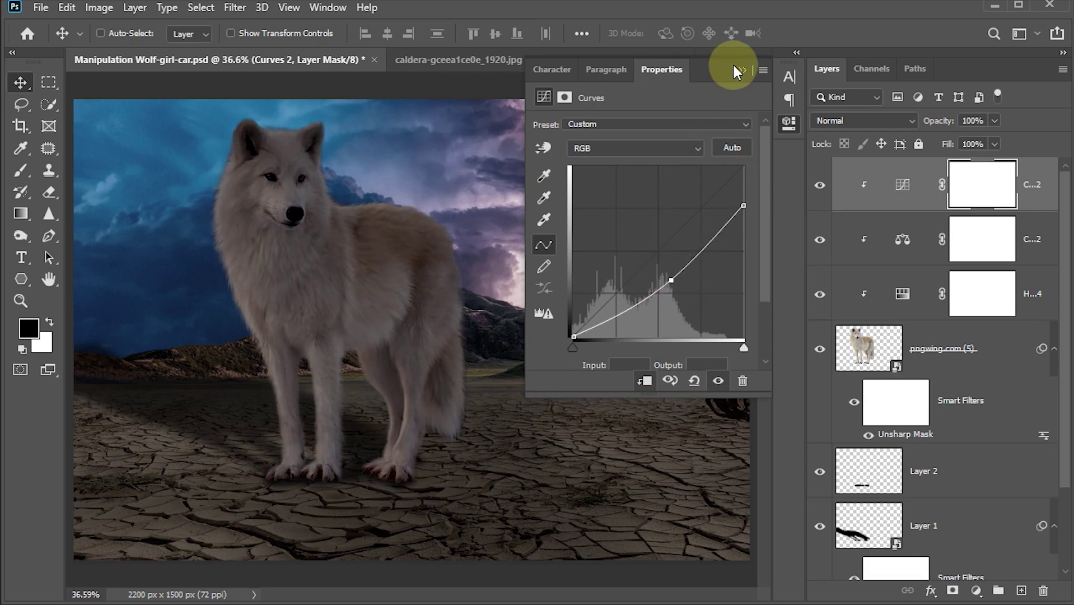
left_click(744, 72)
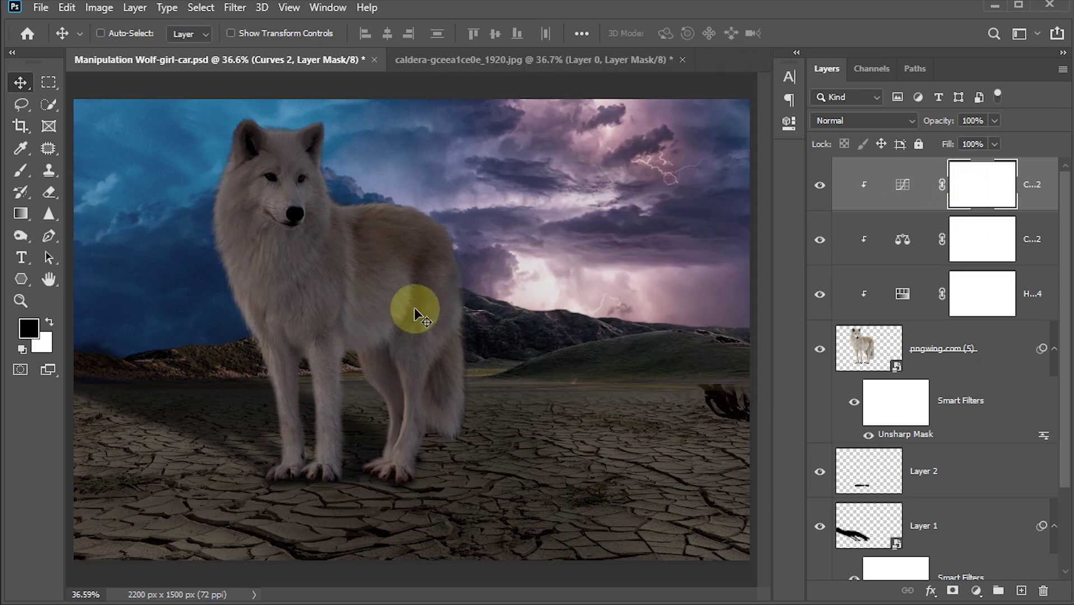
Paint black at 25% brush opacity on the Curves 2 mask along the wolf's chest, back and head.
key("b")
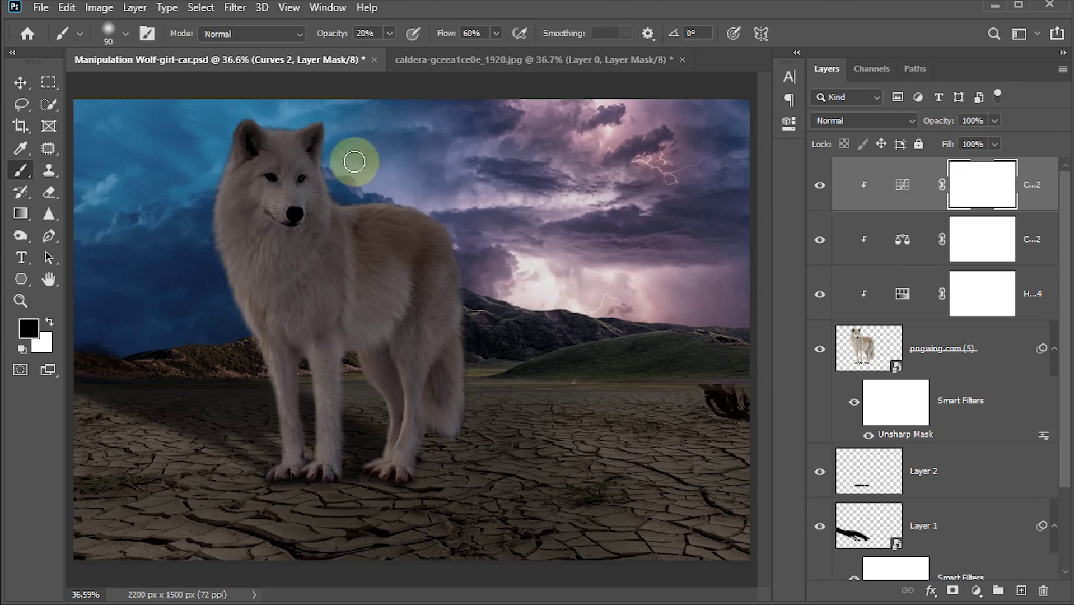
left_click(380, 34)
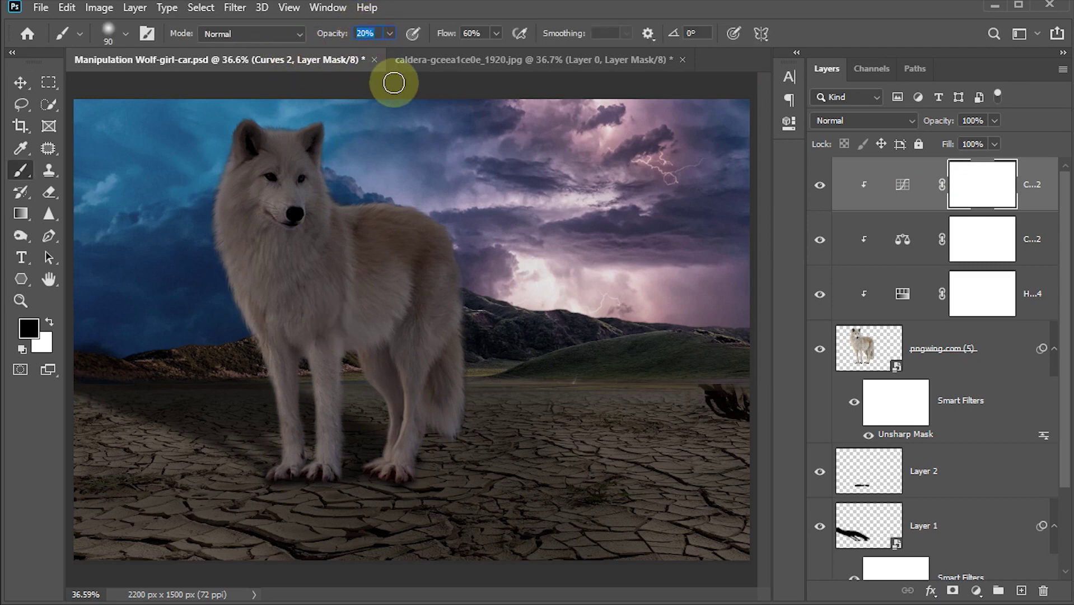
type("25")
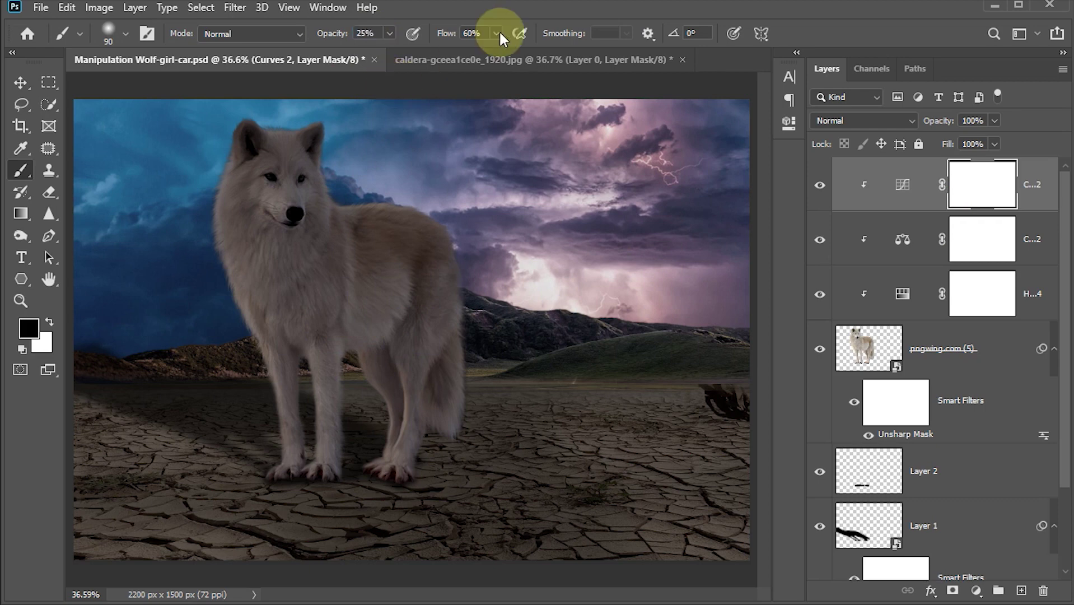
scroll(251, 240, "up", 3)
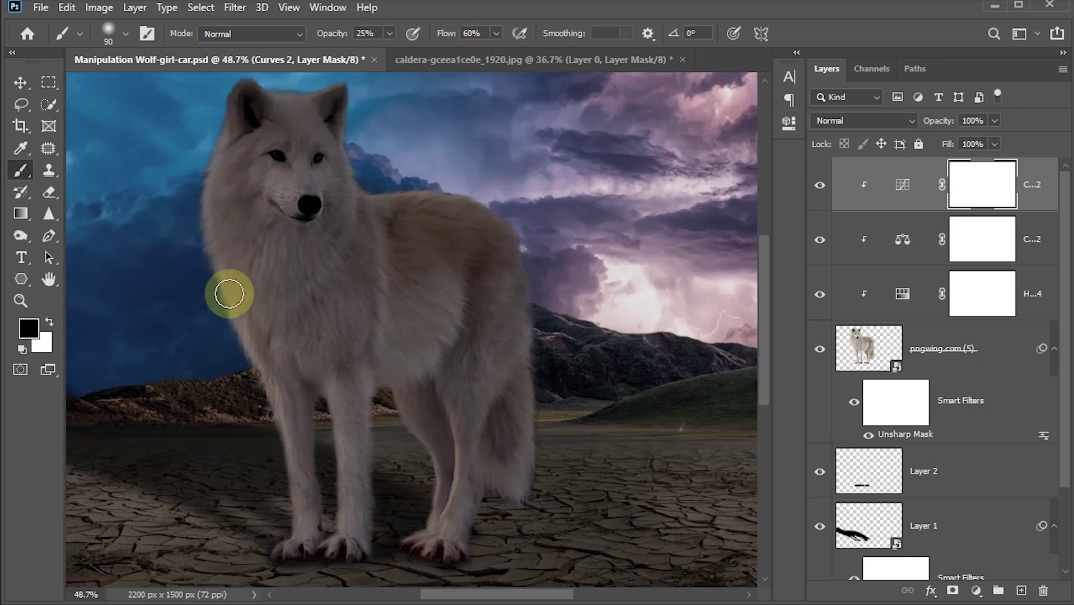
key("bracketright")
key("bracketright")
key("bracketright")
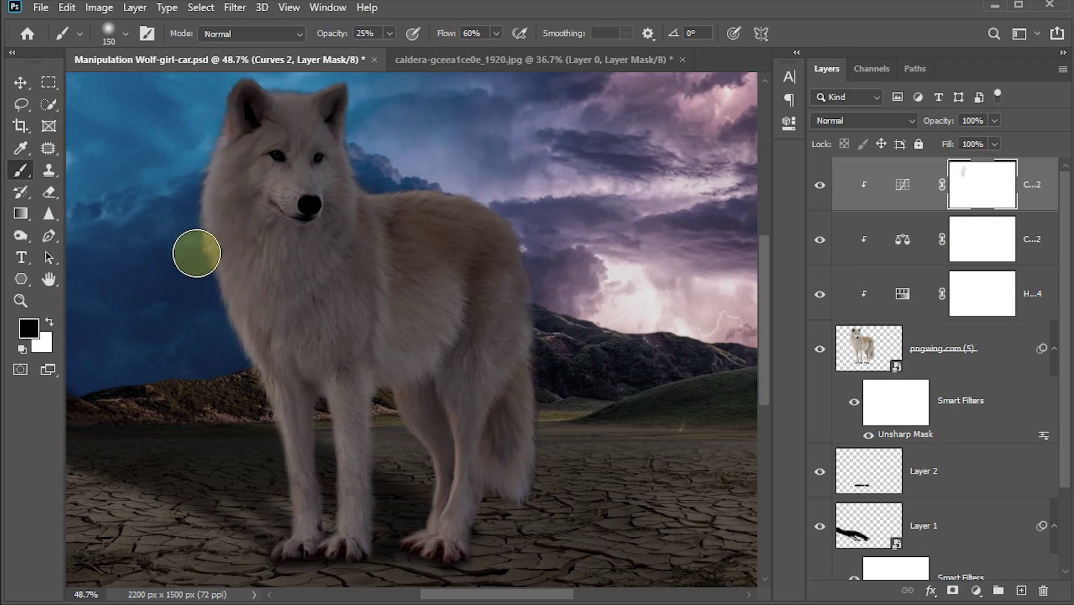
left_click_drag(197, 247, 254, 336)
left_click_drag(221, 276, 271, 427)
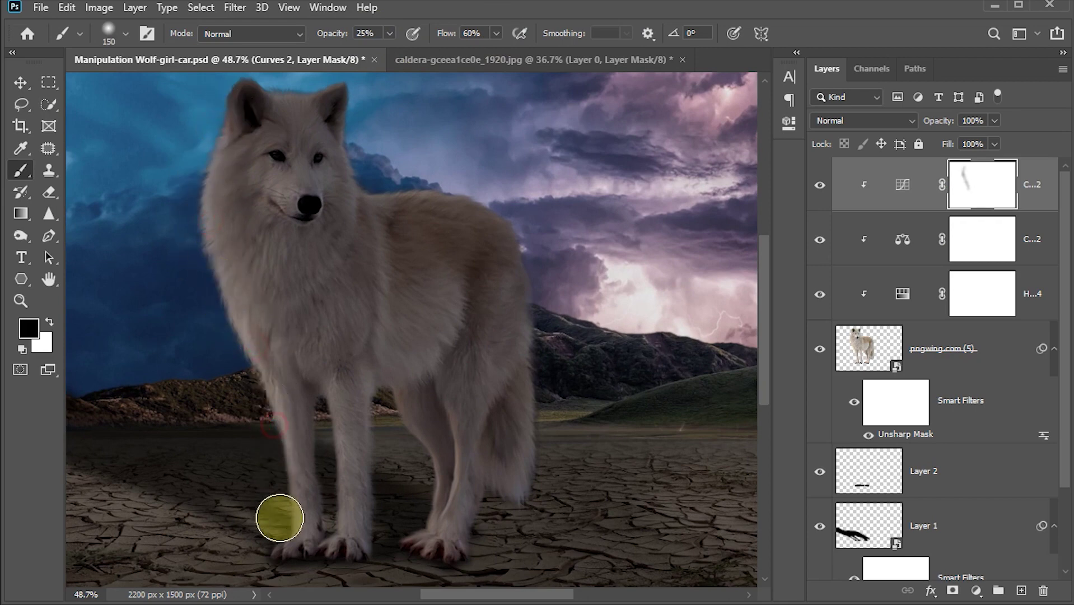
key("bracketleft")
key("bracketleft")
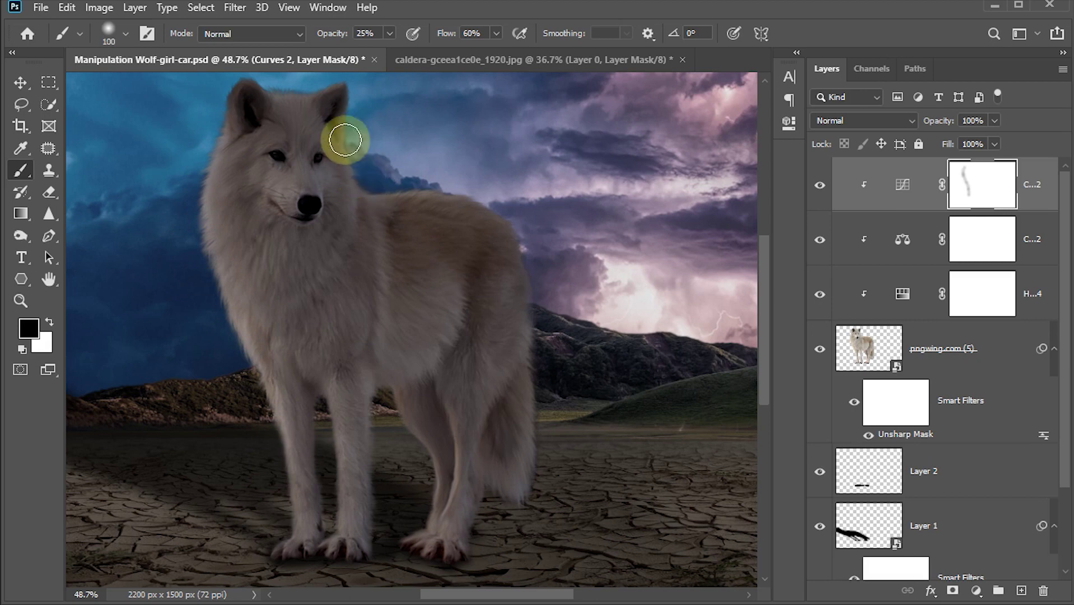
key("bracketleft")
left_click_drag(396, 203, 533, 337)
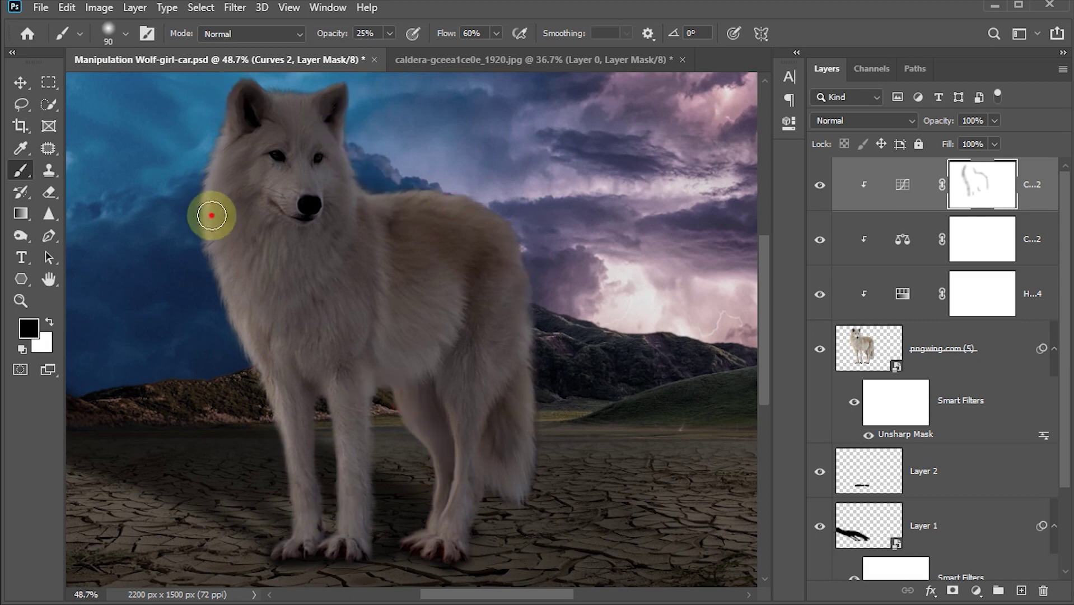
key("bracketright")
key("bracketright")
key("bracketright")
mouse_move(307, 221)
left_mouse_down()
mouse_move(283, 172)
mouse_move(254, 253)
left_mouse_up()
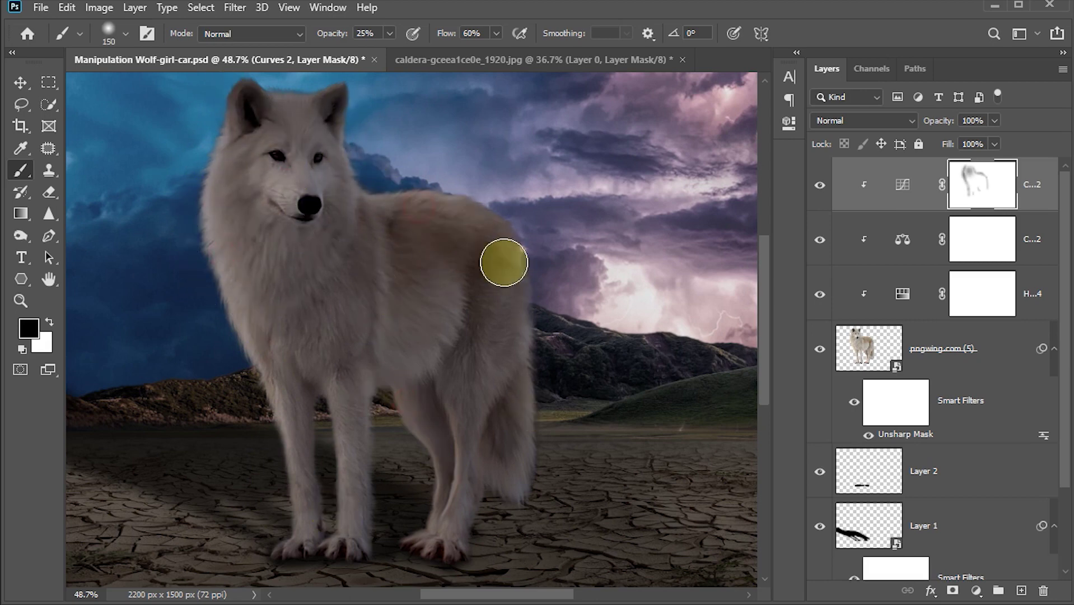
Drag the rusty car image pngwing.com (7).png from File Explorer onto the canvas.
key("v")
key("ctrl+0")
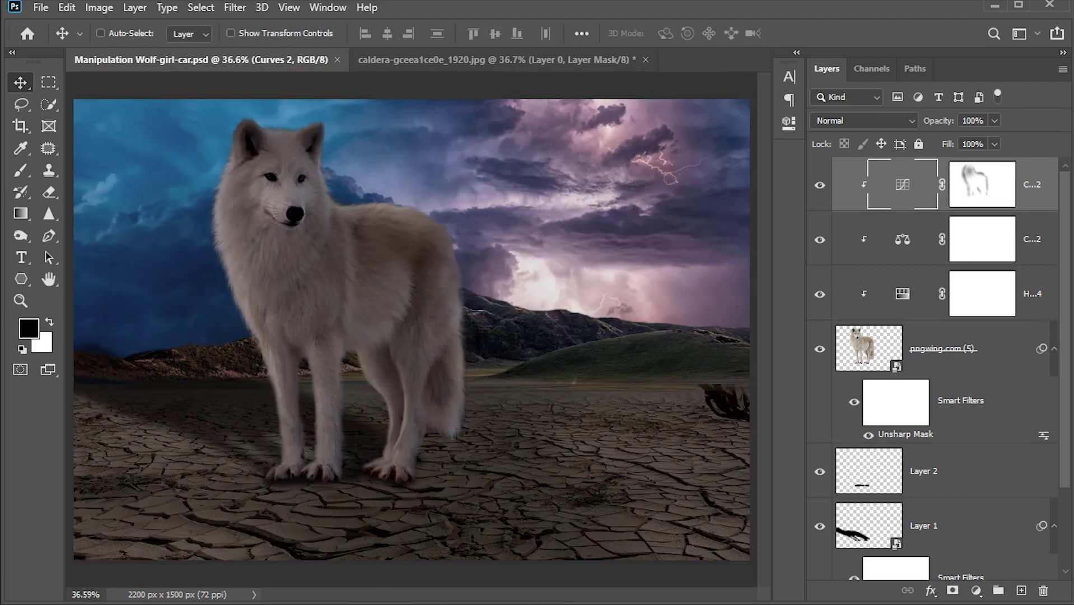
left_click(297, 560)
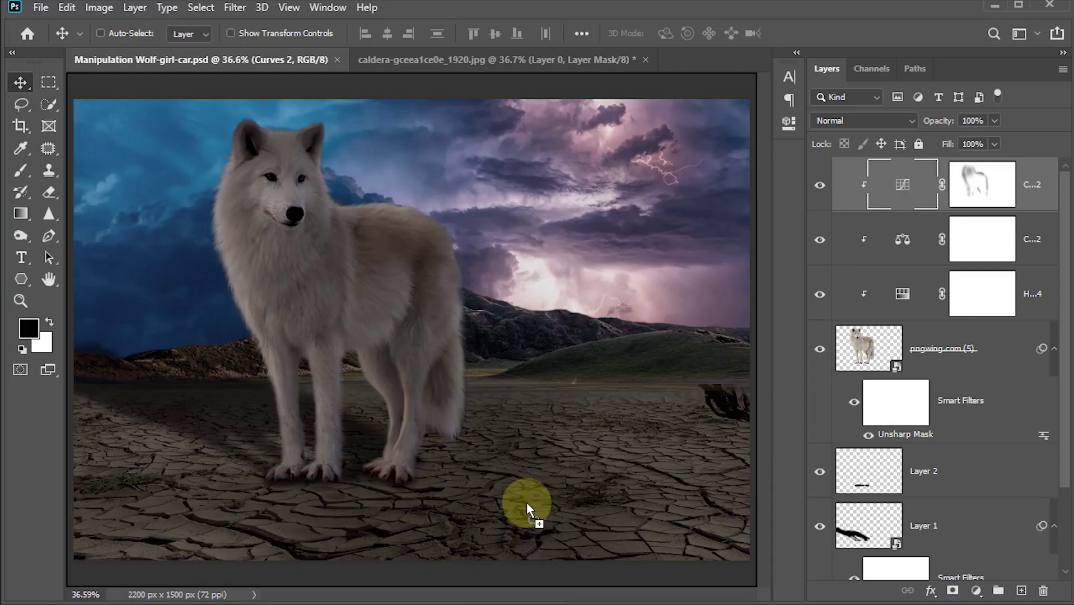
left_click_drag(726, 191, 526, 503)
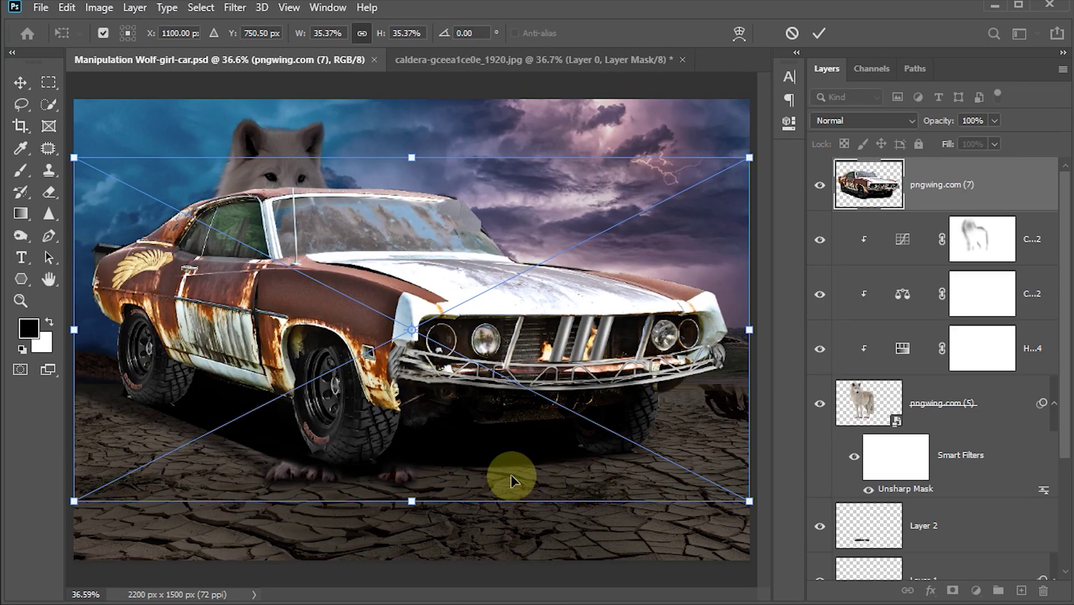
Scale the car down to about 9.7% and commit it on the ground right of the wolf.
mouse_move(82, 165)
left_mouse_down()
mouse_move(494, 389)
mouse_move(549, 400)
left_mouse_up()
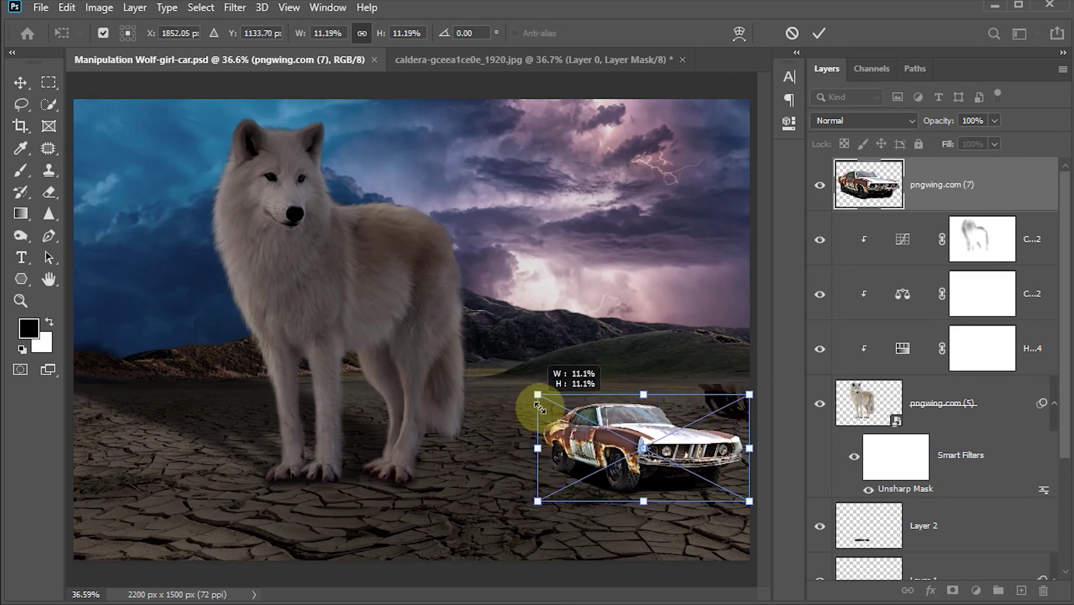
left_click_drag(725, 453, 692, 478)
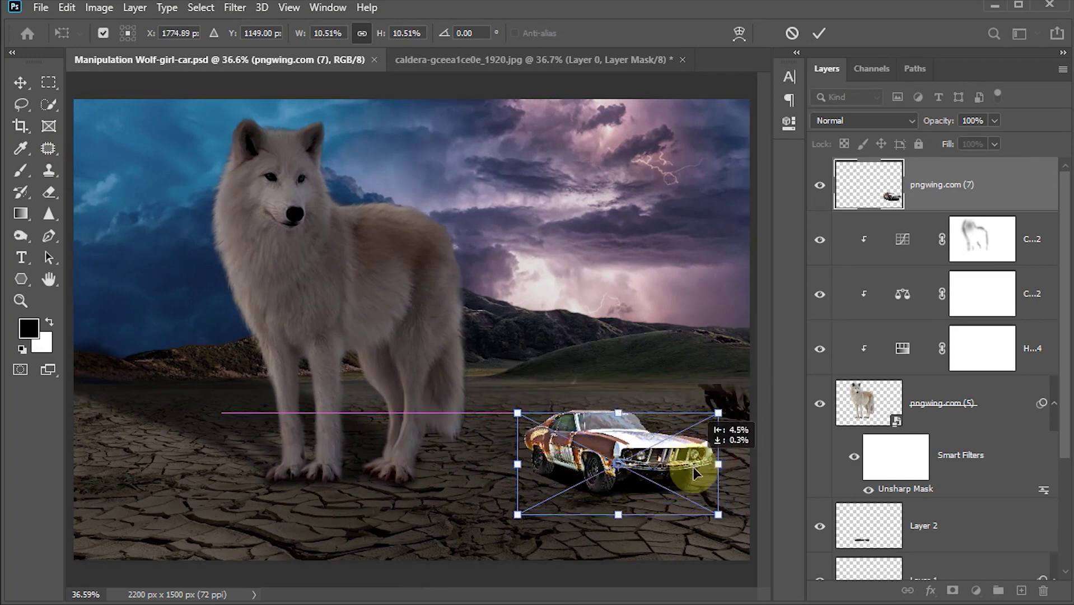
left_click_drag(723, 526, 707, 521)
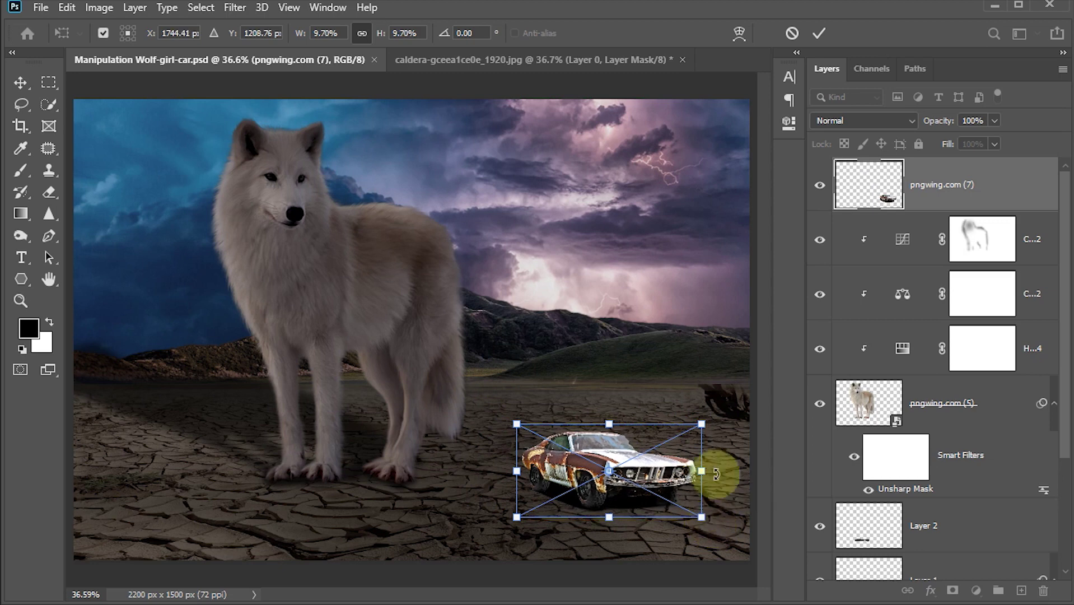
left_click(819, 35)
left_click(818, 34)
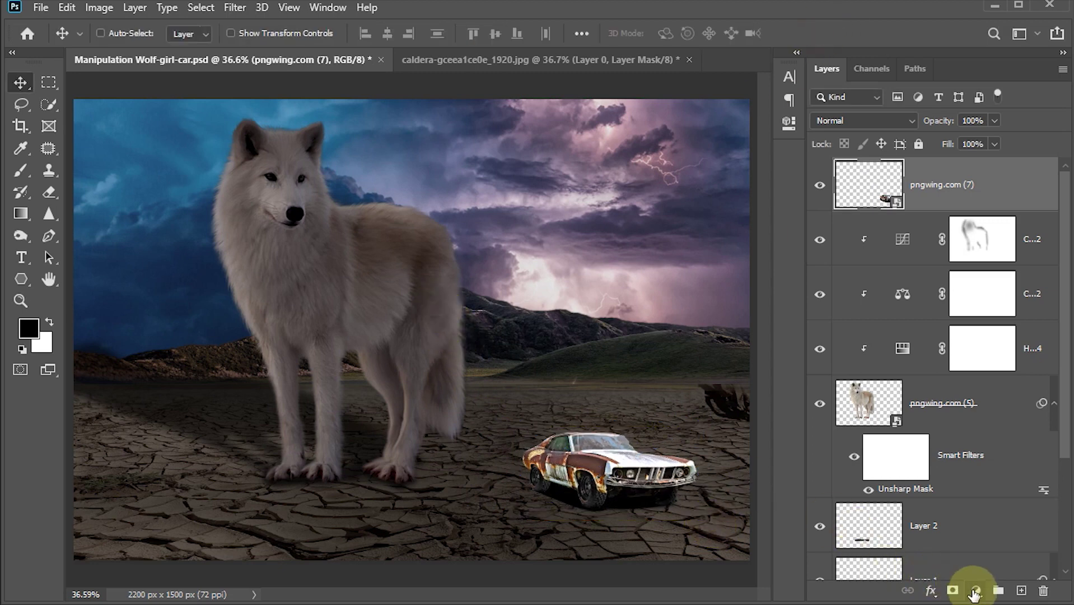
left_click(976, 591)
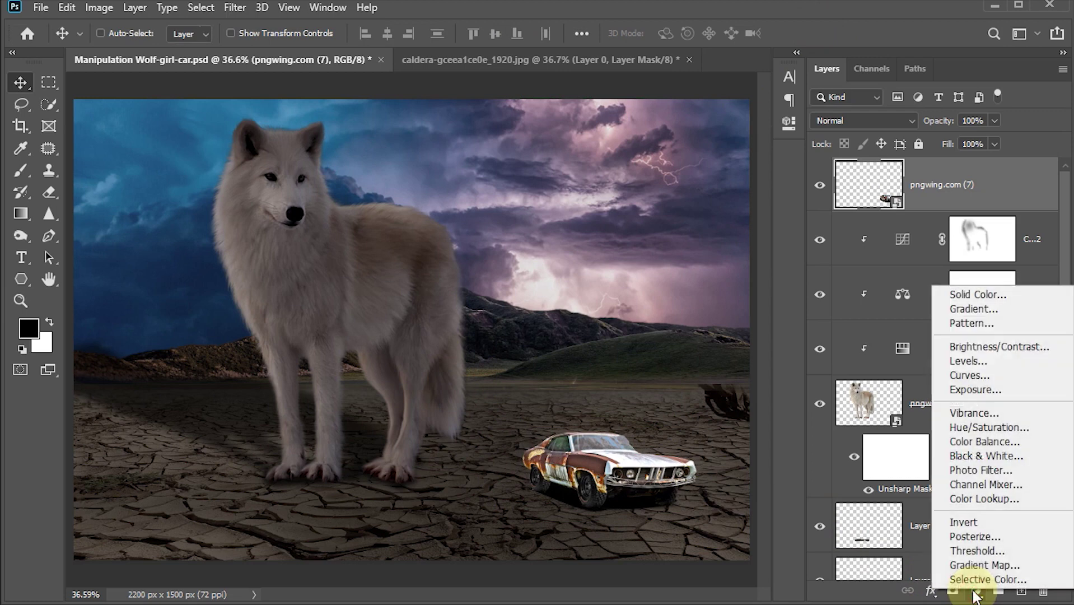
Add a Hue/Saturation layer clipped to the car with Saturation -30 and Lightness -23.
left_click(996, 429)
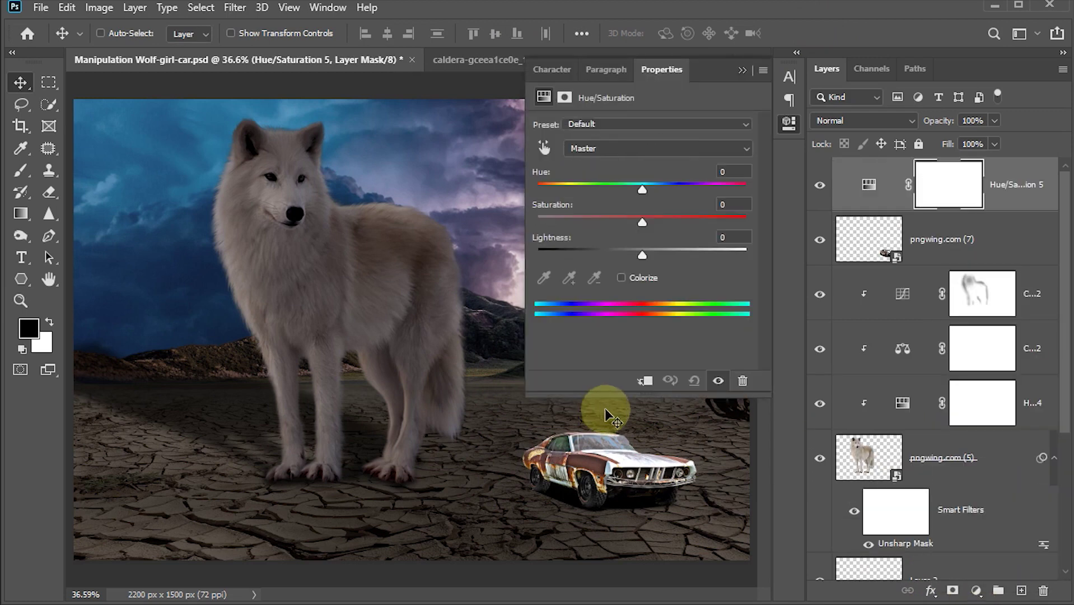
left_click(645, 382)
left_click_drag(640, 222, 609, 222)
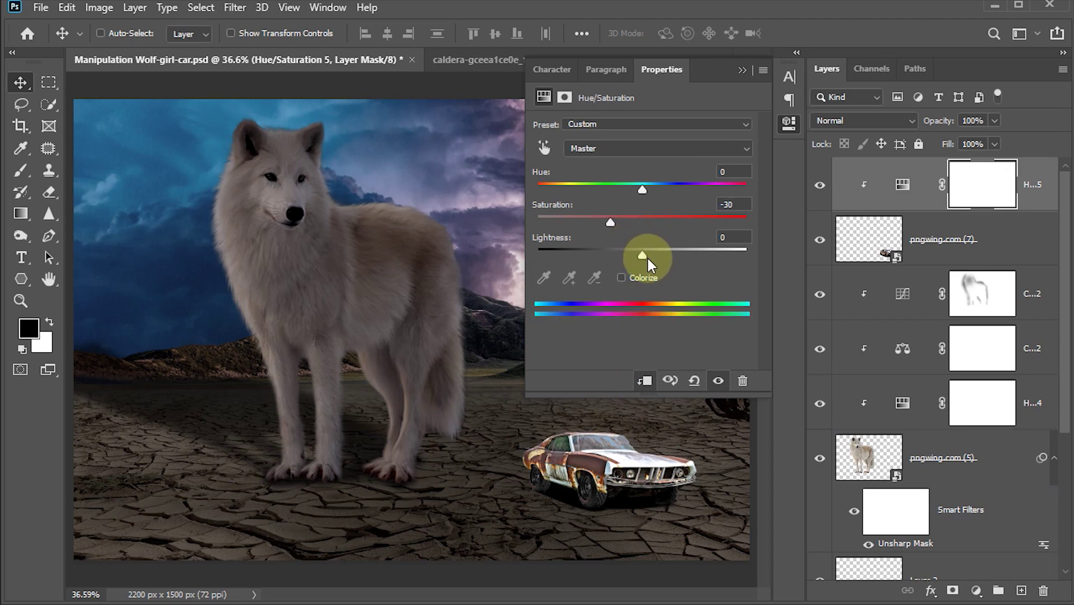
left_click_drag(642, 257, 618, 257)
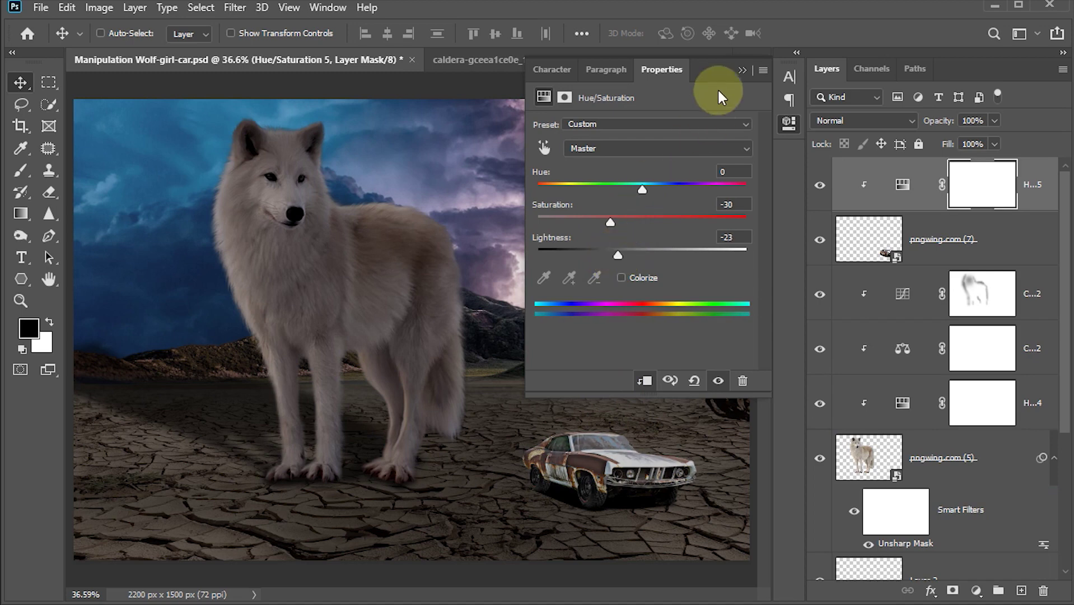
left_click(742, 70)
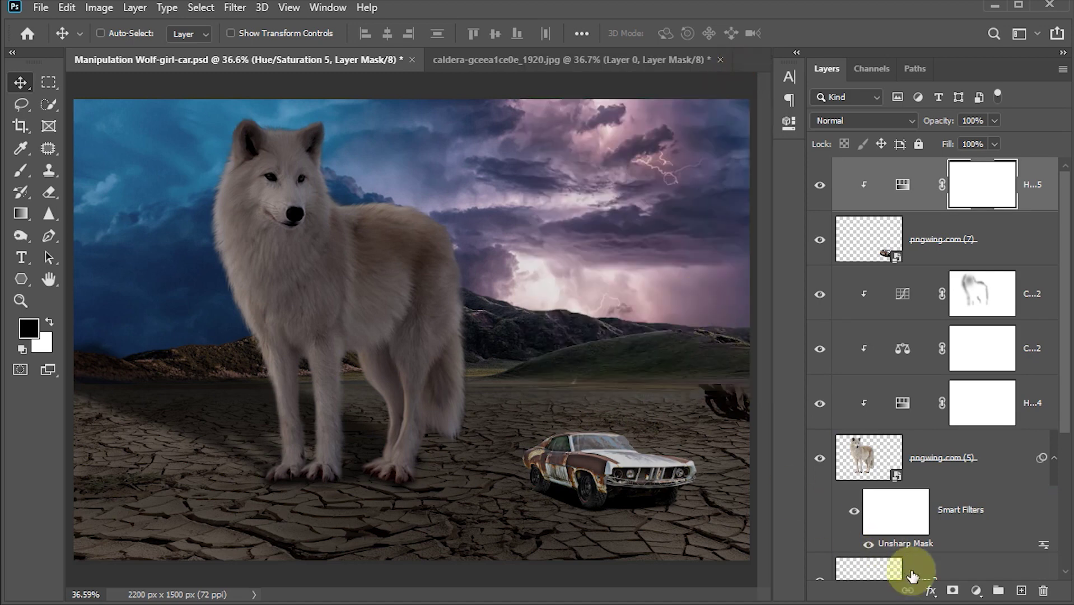
Add a Curves 3 layer clipped to the car, pulling the white point and midtones down.
left_click(976, 591)
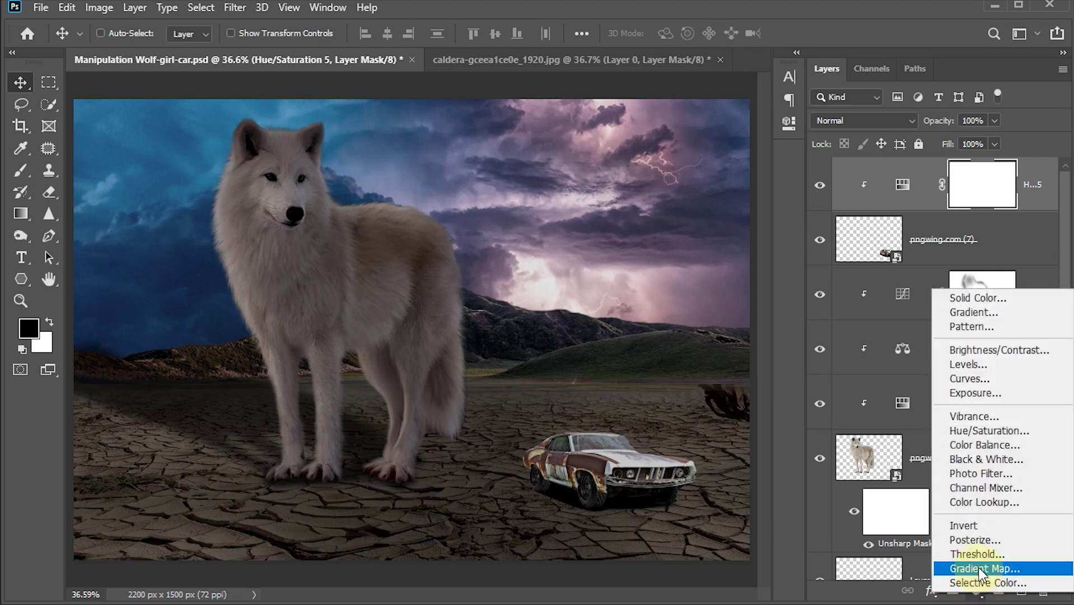
left_click(977, 379)
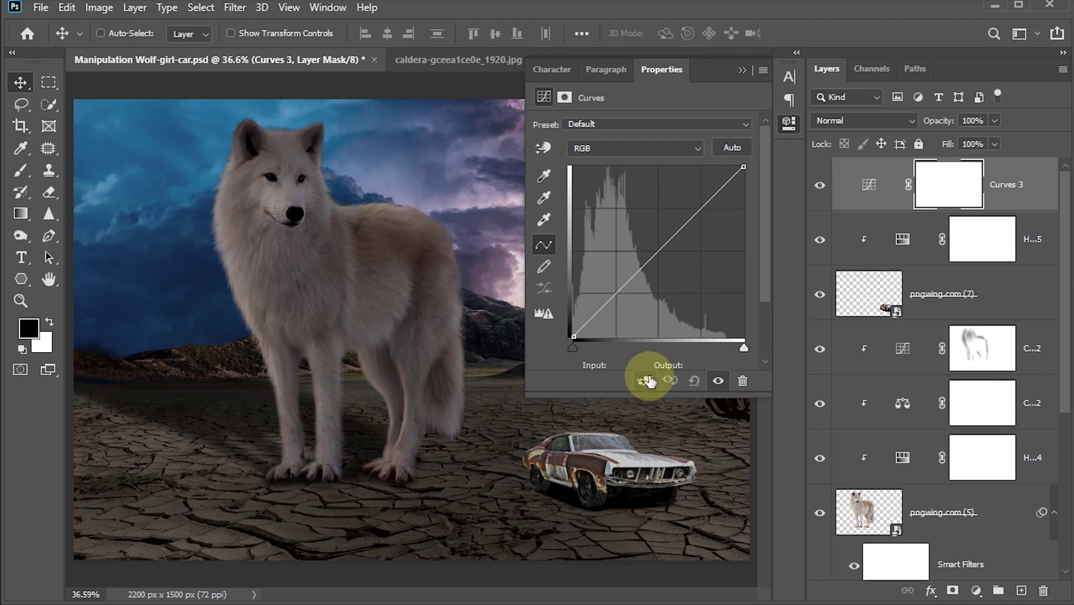
left_click(645, 382)
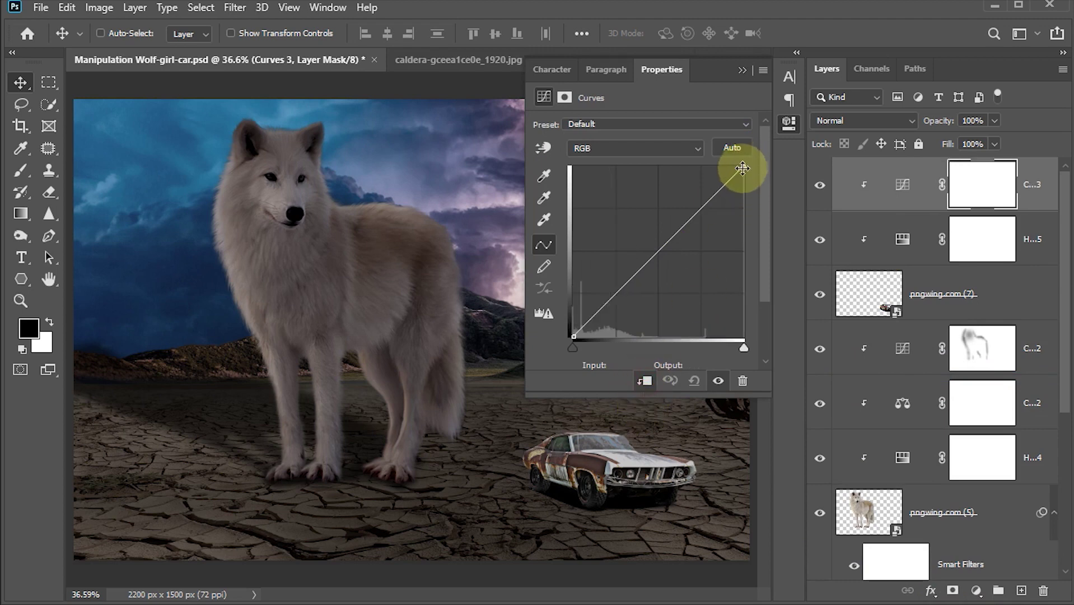
left_click_drag(741, 168, 743, 216)
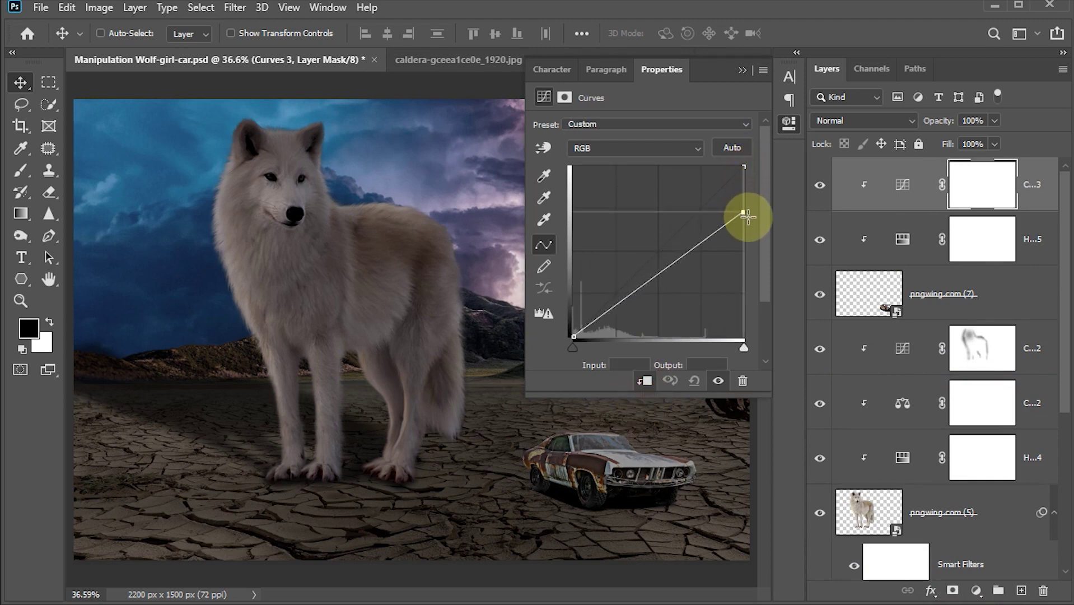
left_click_drag(666, 276, 671, 286)
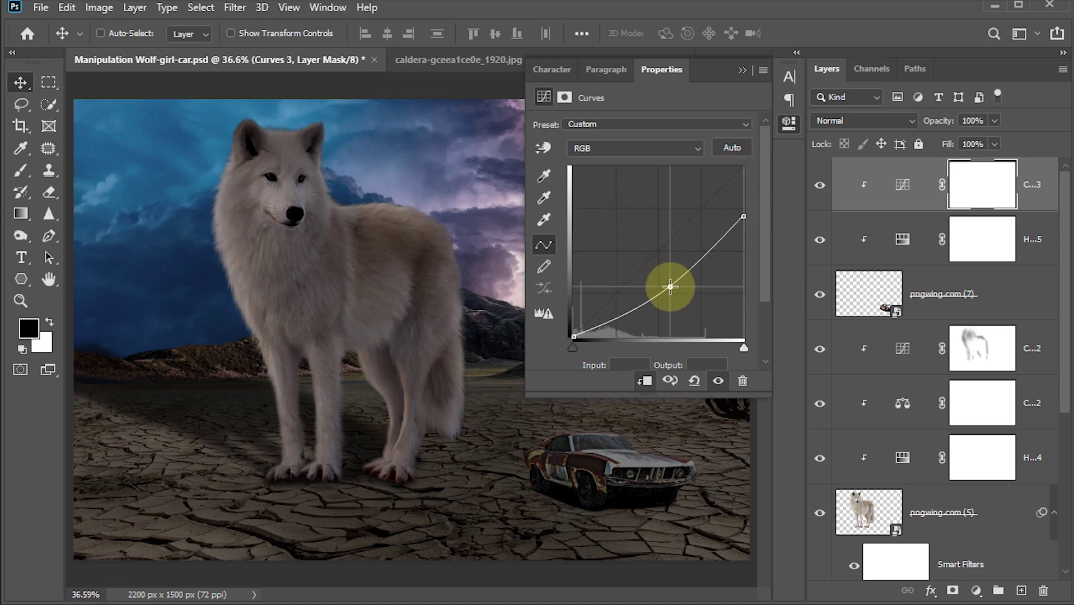
left_click_drag(670, 286, 674, 283)
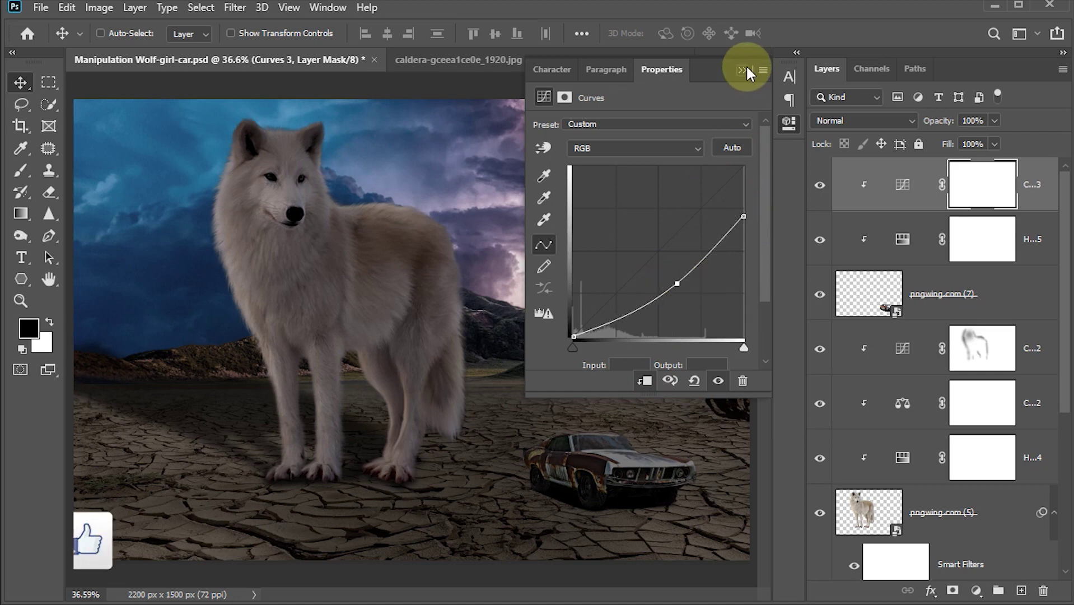
left_click(742, 70)
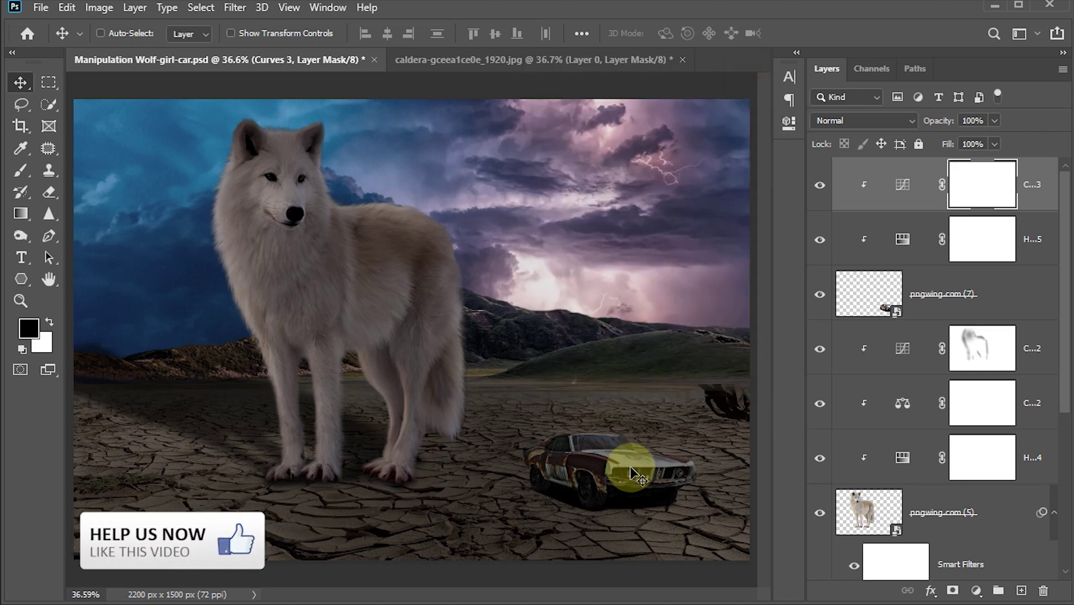
Brush over the car's front on the Curves 3 mask and set the brush to 30% opacity, 60% flow.
key("b")
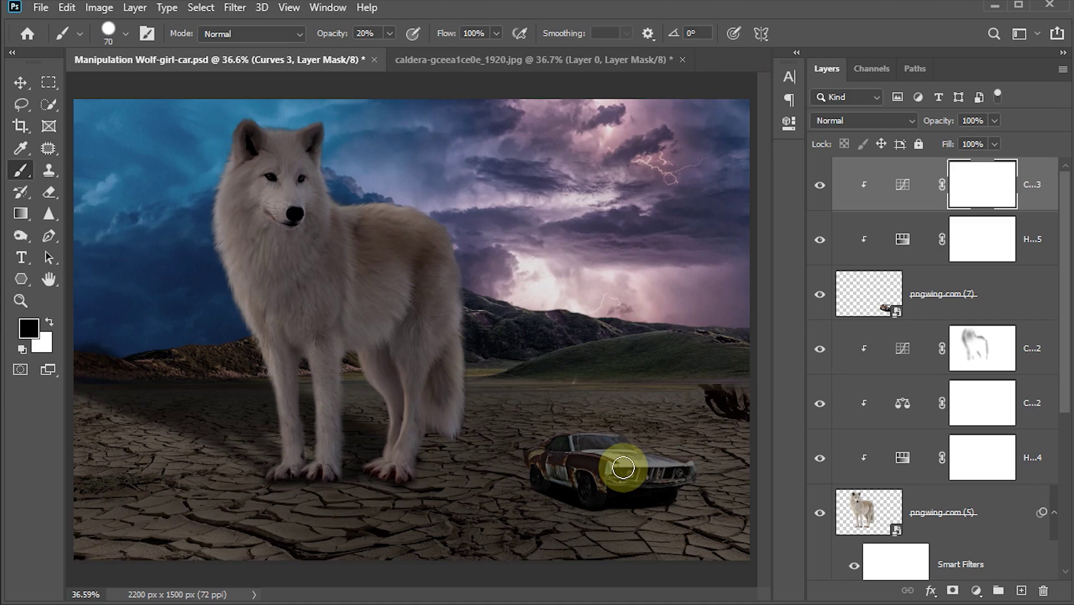
mouse_move(623, 467)
left_mouse_down()
mouse_move(638, 489)
mouse_move(652, 484)
left_mouse_up()
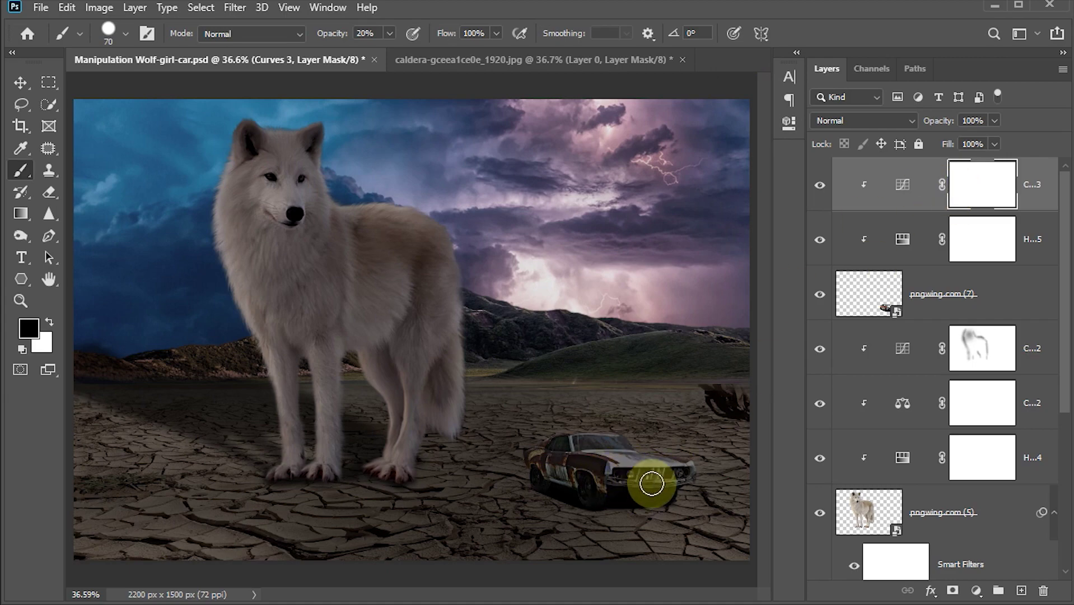
scroll(651, 483, "up", 3)
scroll(652, 483, "up", 1)
scroll(651, 482, "up", 1)
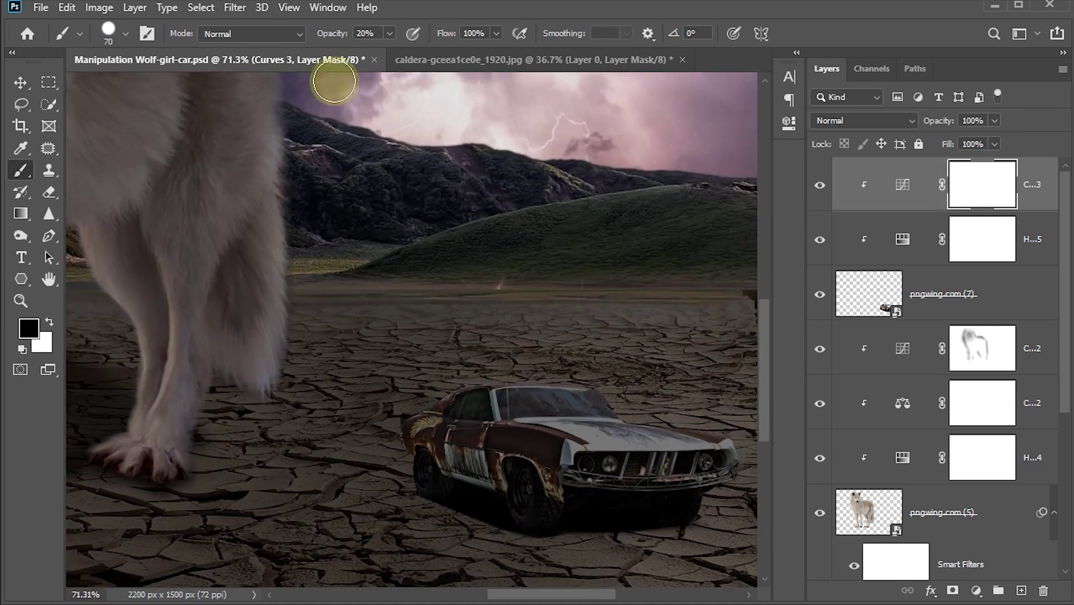
left_click(381, 32)
type("30")
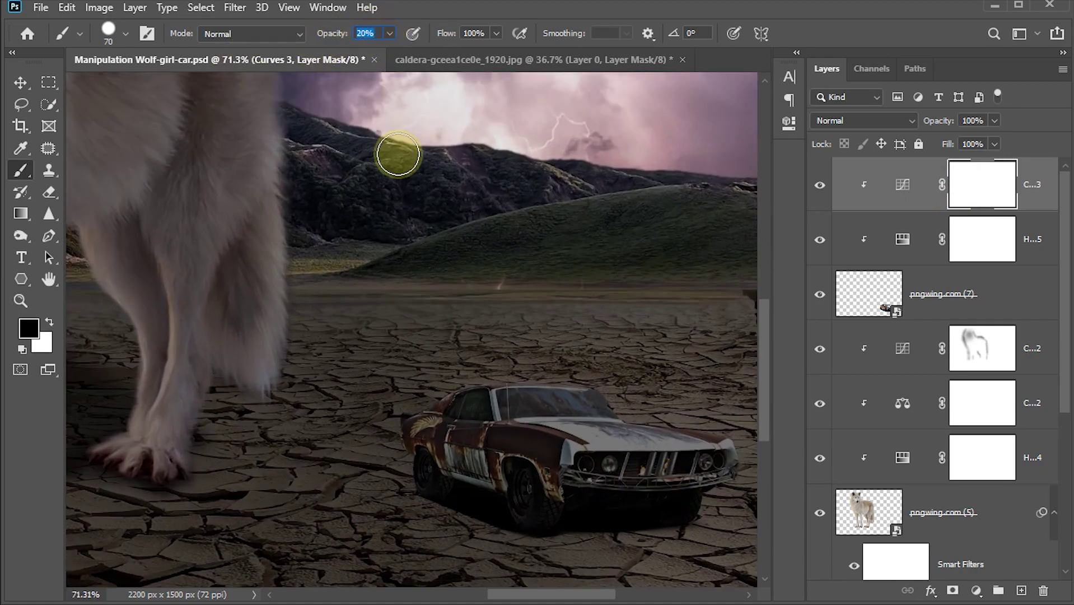
left_click(486, 33)
type("6")
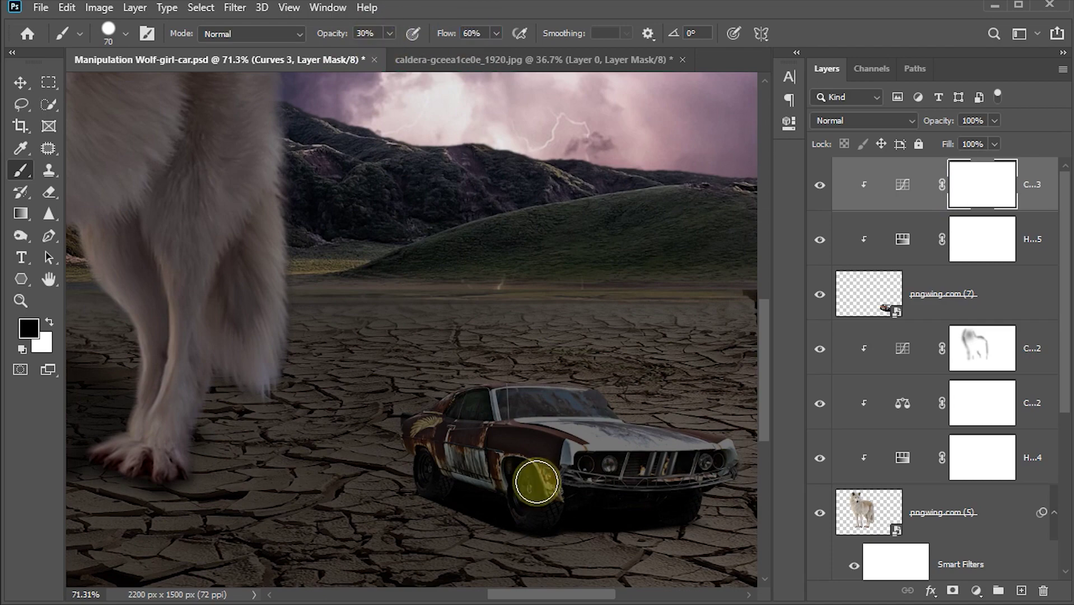
scroll(532, 479, "up", 2)
mouse_move(556, 480)
left_mouse_down()
mouse_move(445, 468)
mouse_move(403, 479)
mouse_move(431, 507)
mouse_move(424, 527)
mouse_move(436, 505)
mouse_move(427, 532)
mouse_move(405, 529)
mouse_move(395, 508)
mouse_move(439, 532)
mouse_move(413, 513)
left_mouse_up()
Mask the Curves 3 darkening off the rear wheel, rear fender and front grille.
key("bracketleft")
key("bracketleft")
key("bracketleft")
key("bracketleft")
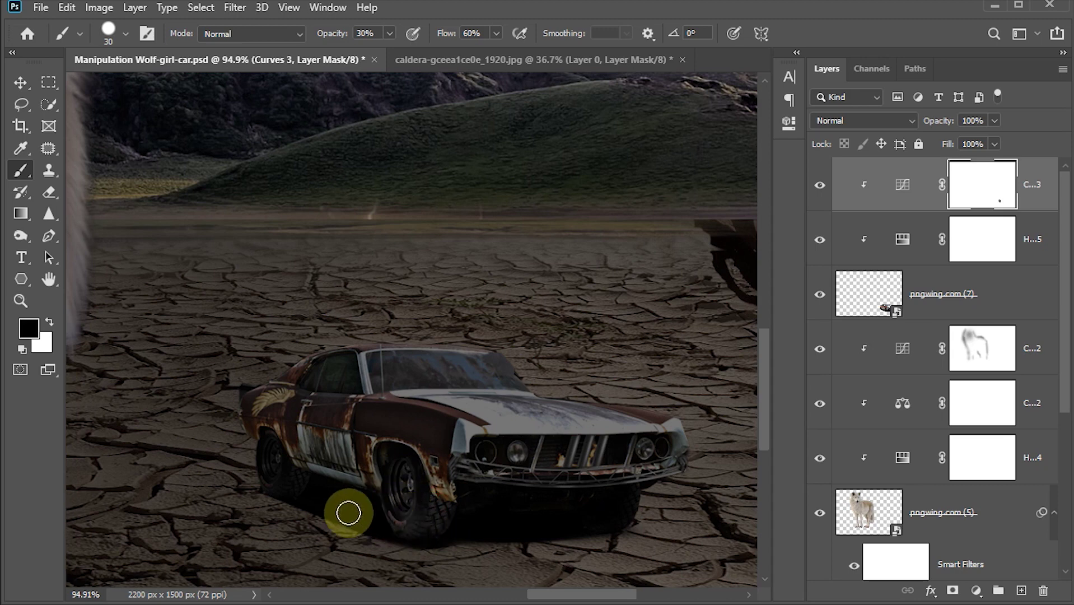
mouse_move(257, 462)
left_mouse_down()
mouse_move(300, 491)
mouse_move(271, 456)
left_mouse_up()
mouse_move(501, 489)
left_mouse_down()
mouse_move(549, 499)
mouse_move(588, 489)
mouse_move(556, 479)
mouse_move(539, 449)
mouse_move(474, 480)
left_mouse_up()
left_click(246, 396)
left_click_drag(246, 396, 307, 359)
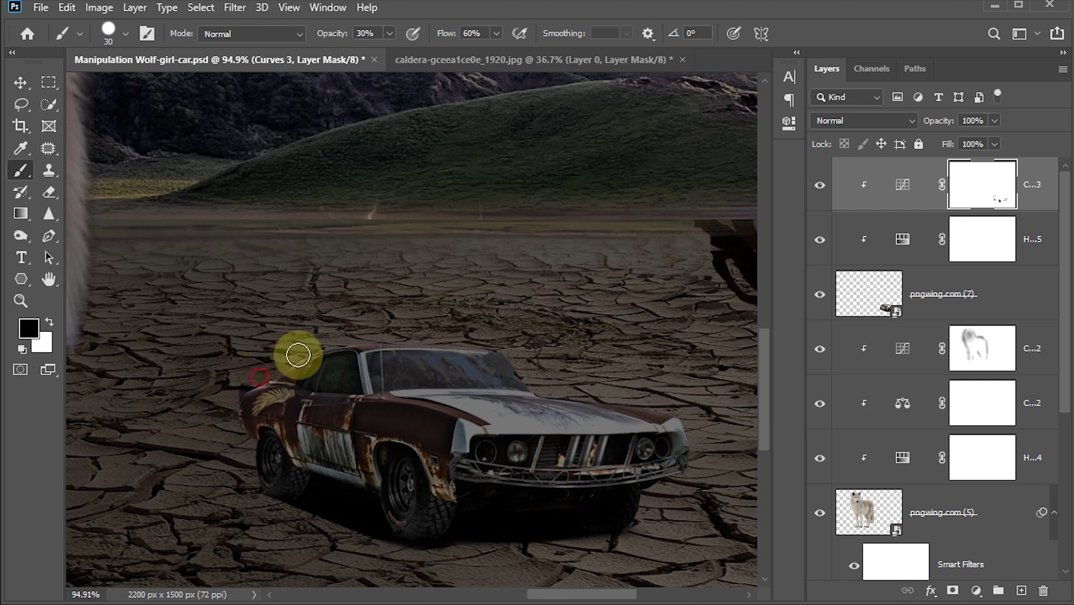
key("bracketleft")
key("bracketleft")
key("bracketleft")
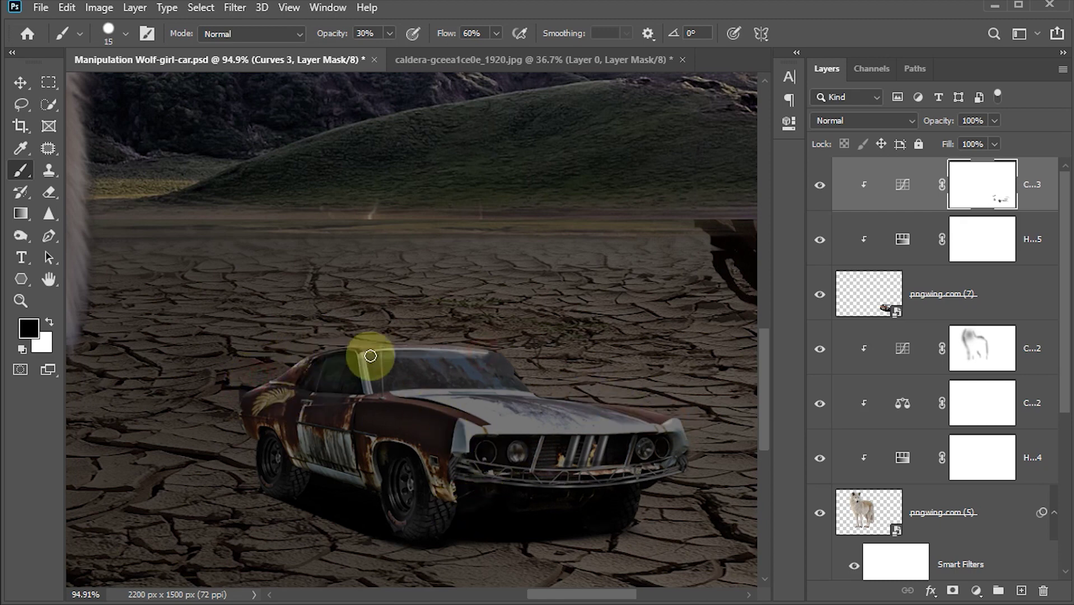
mouse_move(553, 478)
left_mouse_down()
mouse_move(569, 478)
mouse_move(531, 479)
left_mouse_up()
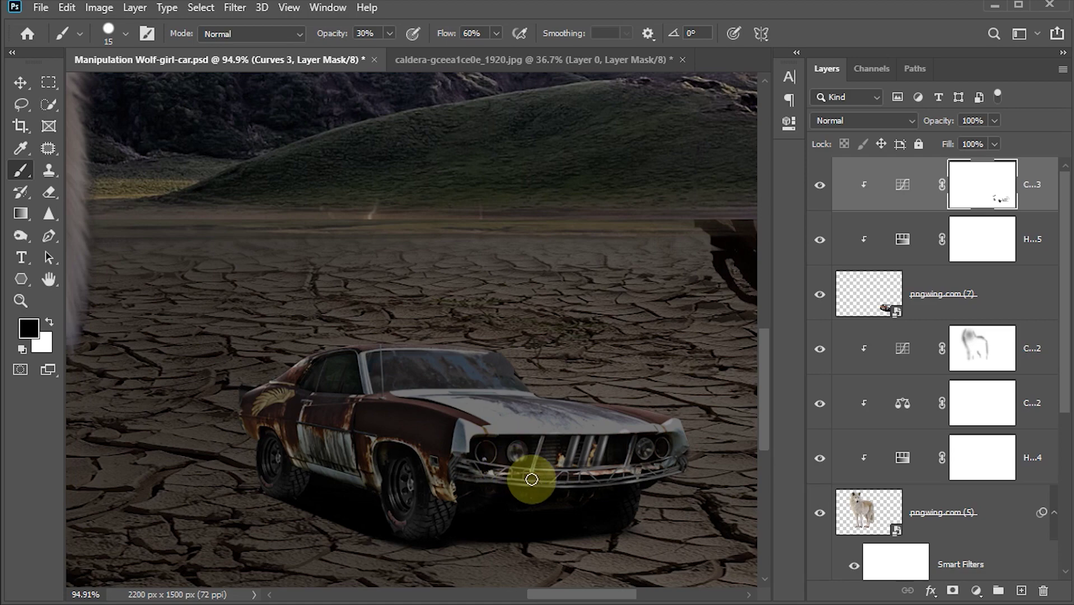
key("ctrl+0")
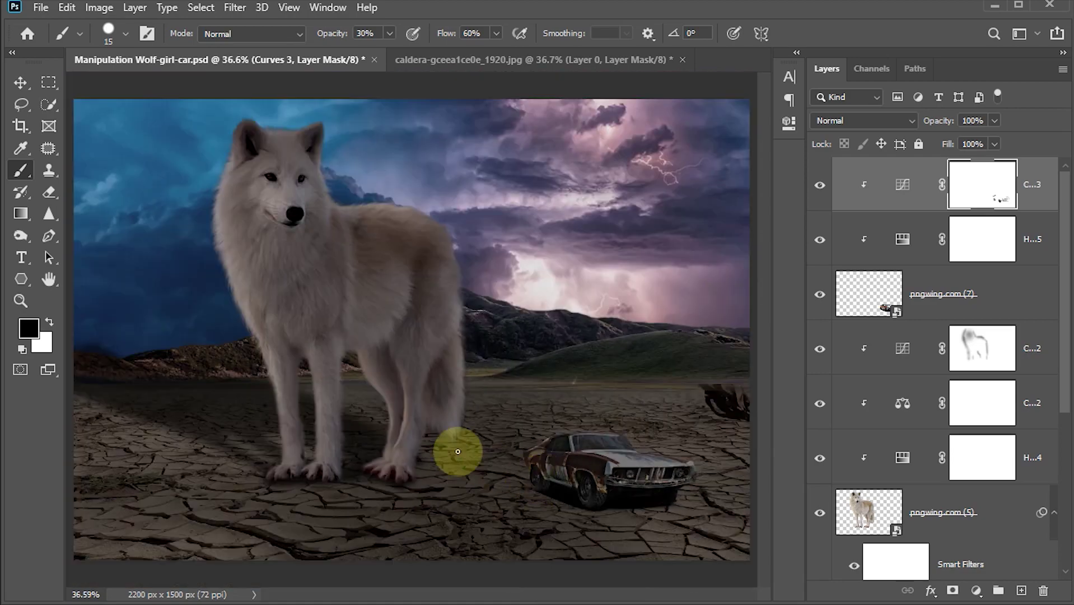
key("v")
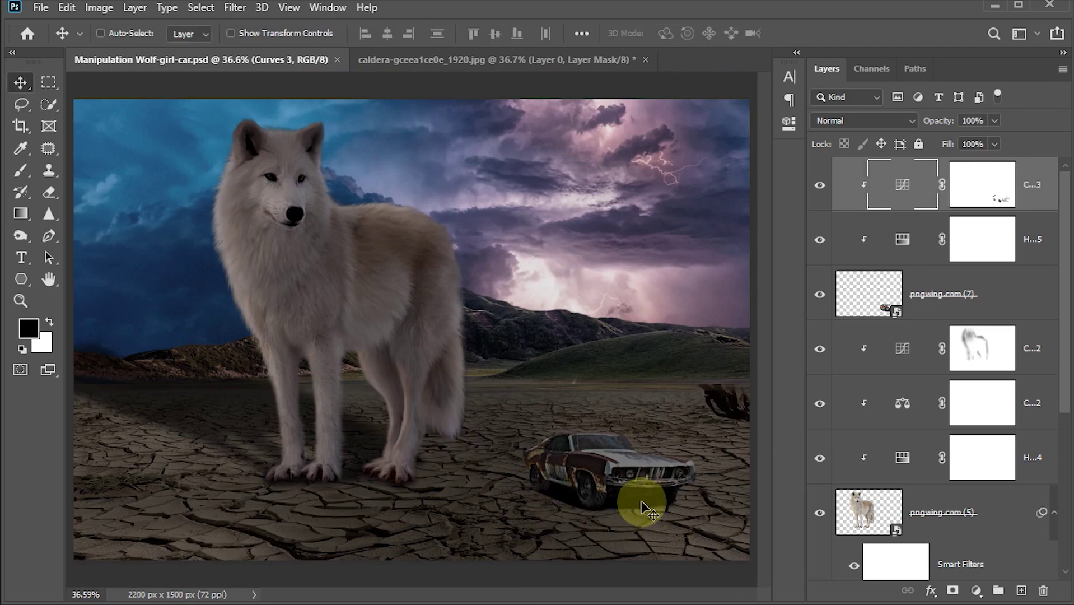
Zoom in on the car, add Layer 3, and set the foreground colour to pale yellow #ffefa4.
key("z")
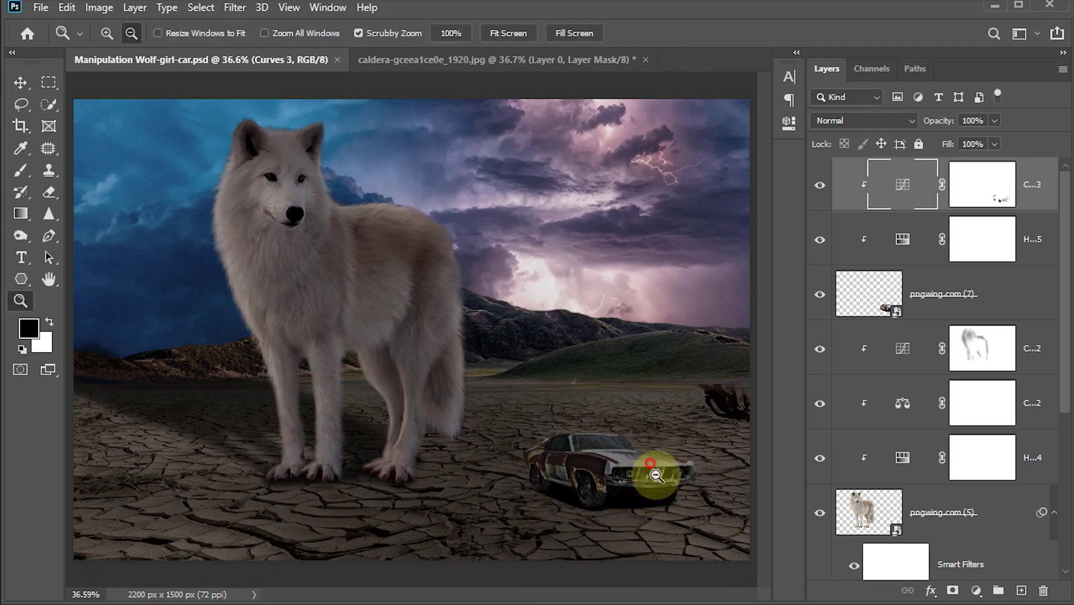
mouse_move(659, 462)
left_mouse_down()
mouse_move(711, 562)
mouse_move(575, 446)
mouse_move(532, 390)
mouse_move(575, 439)
mouse_move(515, 434)
left_mouse_up()
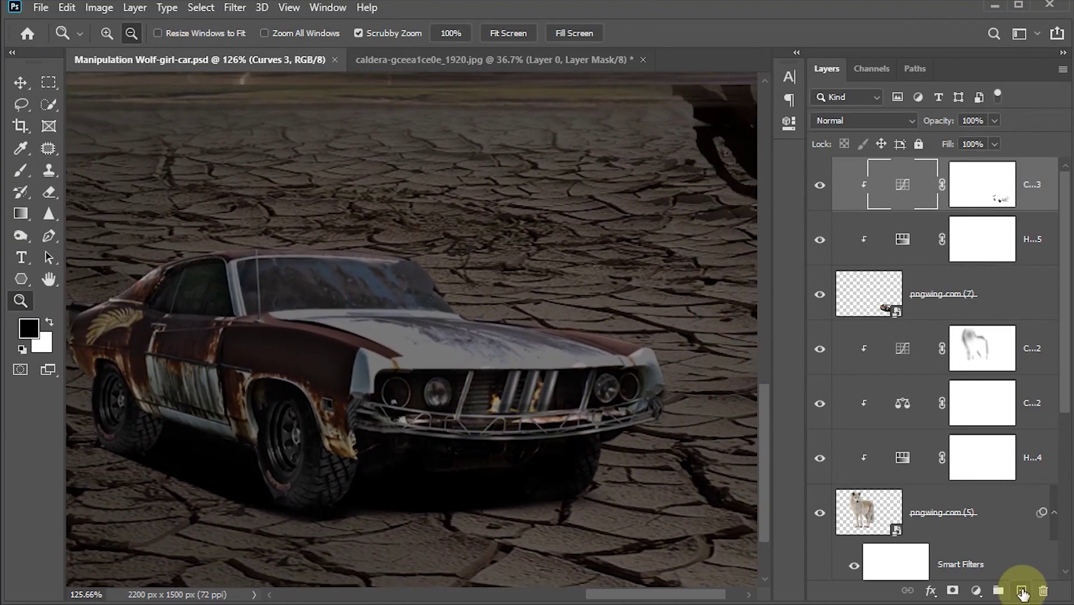
left_click(1021, 590)
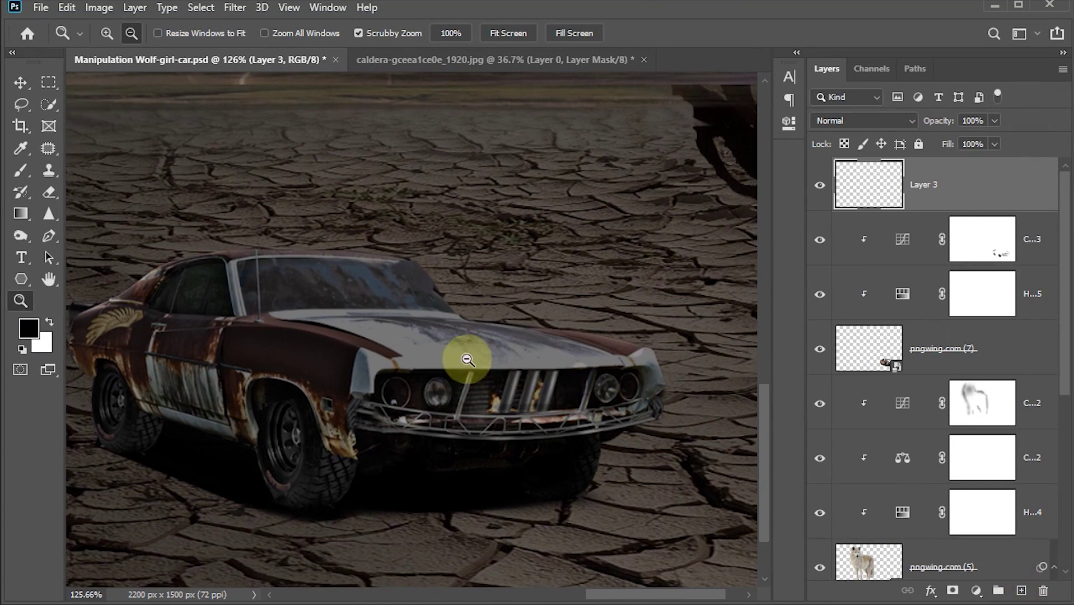
key("b")
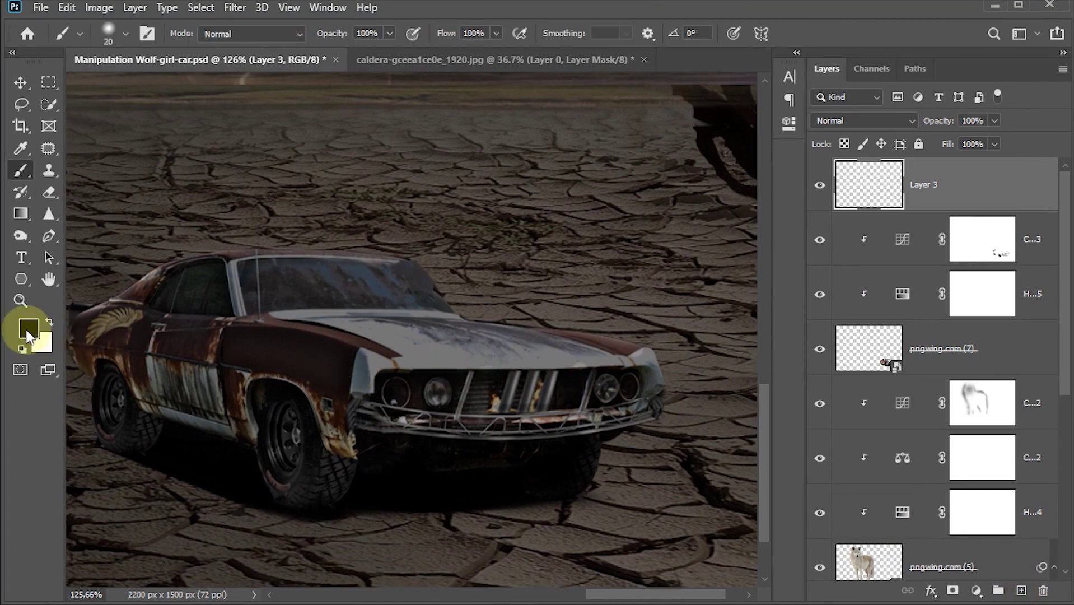
left_click(28, 330)
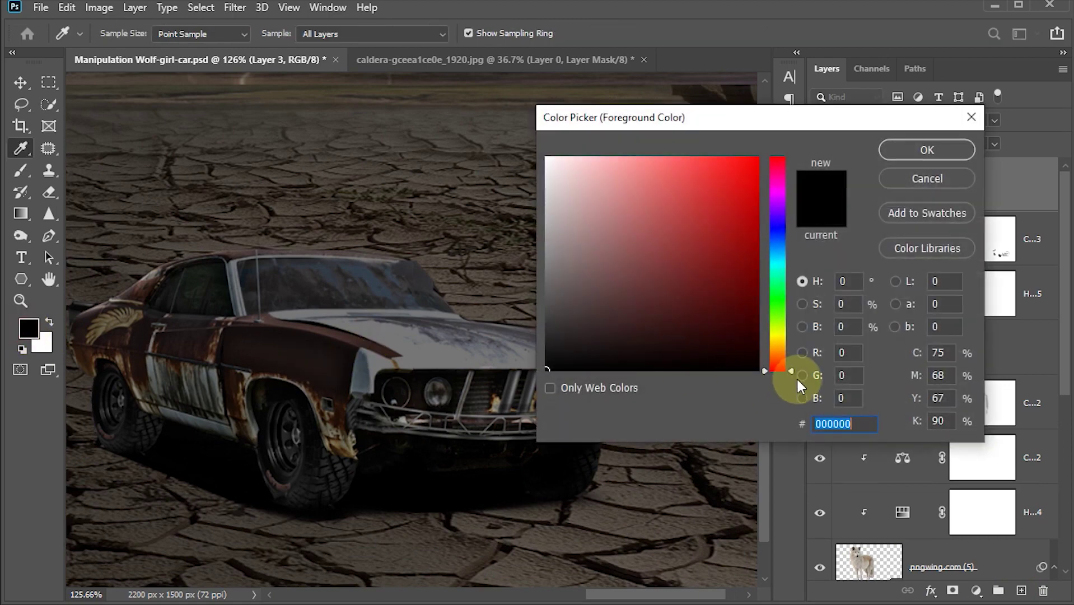
left_click_drag(793, 364, 793, 337)
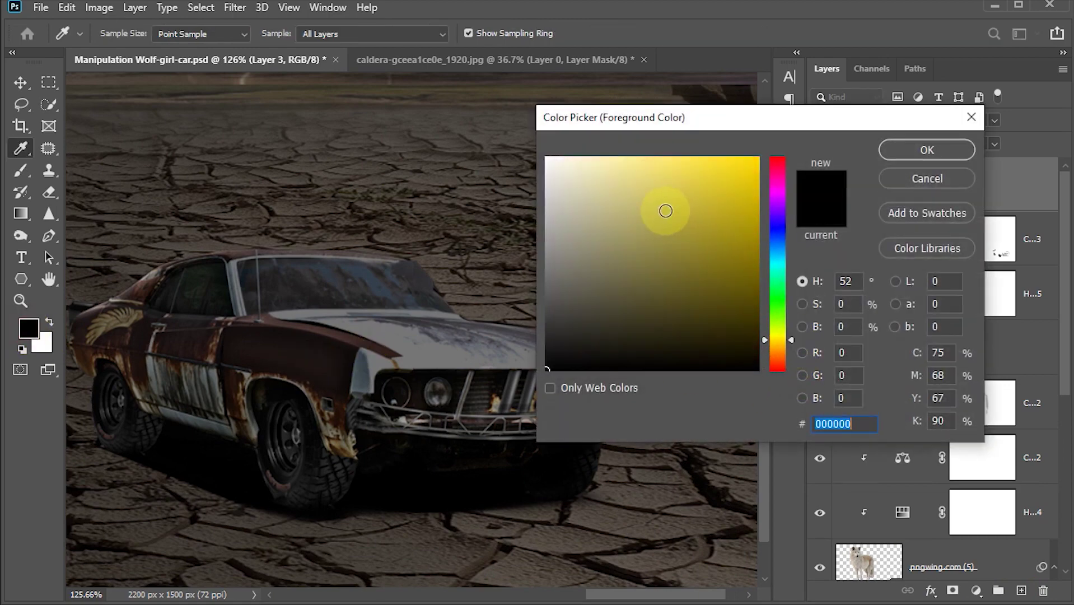
left_click_drag(666, 211, 621, 134)
left_click(791, 337)
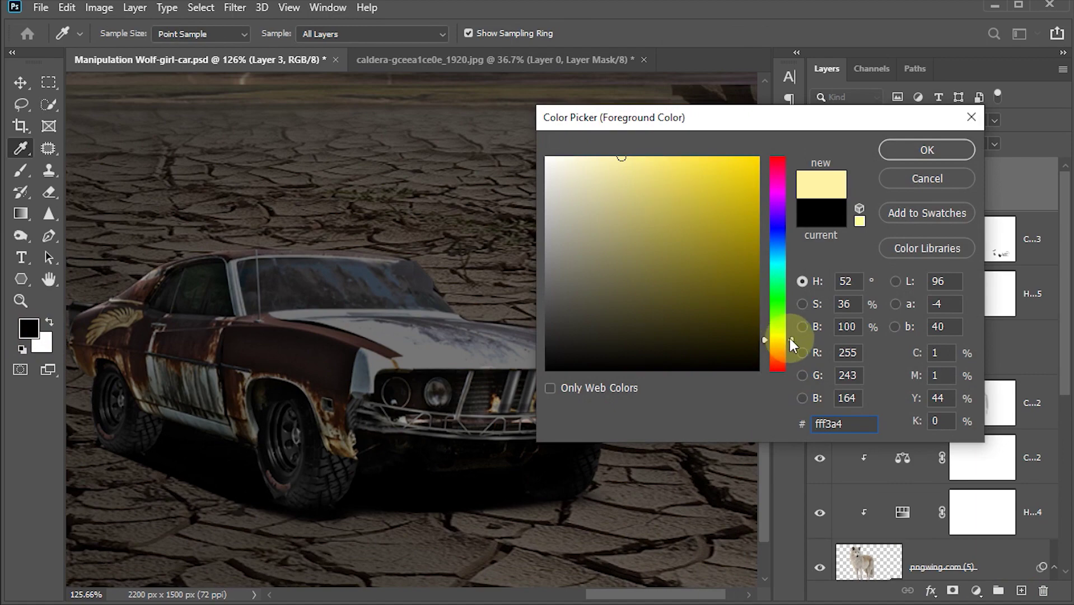
left_click(791, 340)
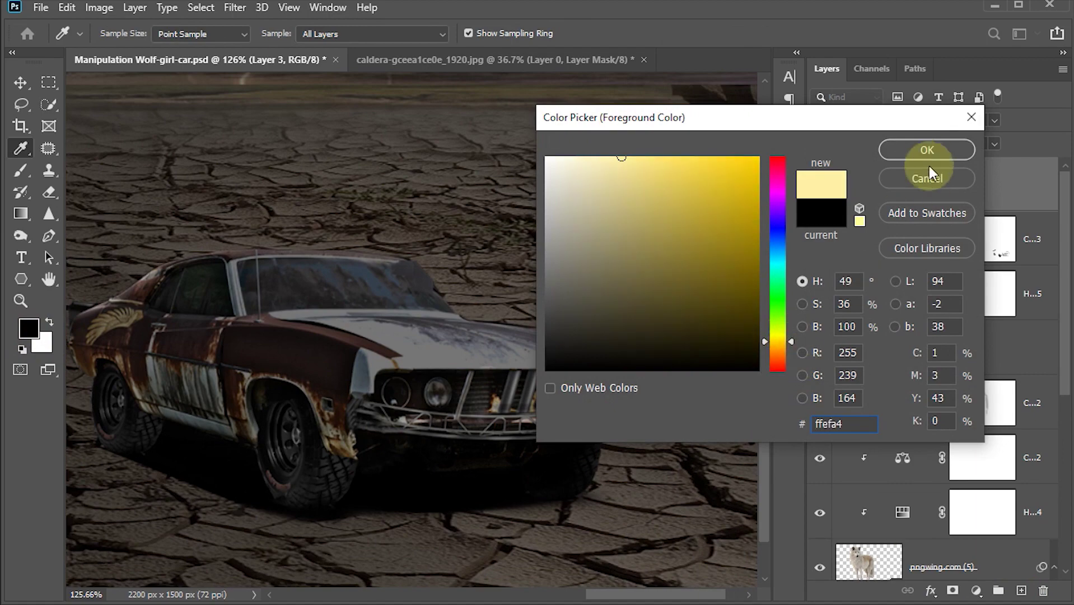
left_click(927, 149)
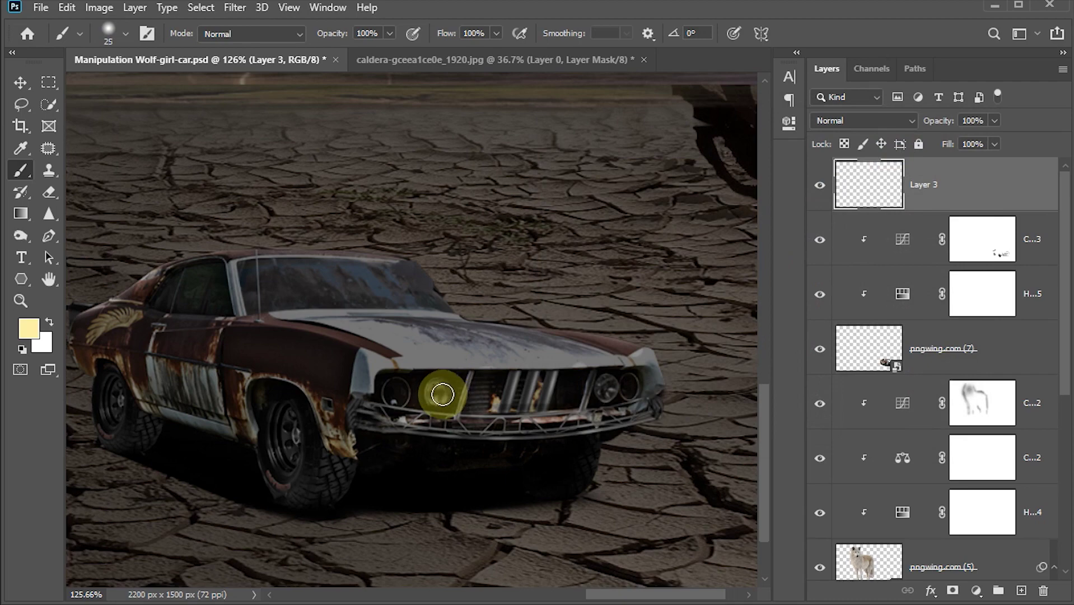
Set brush hardness to 15% and dab a soft glow on each headlight.
scroll(442, 394, "up", 1)
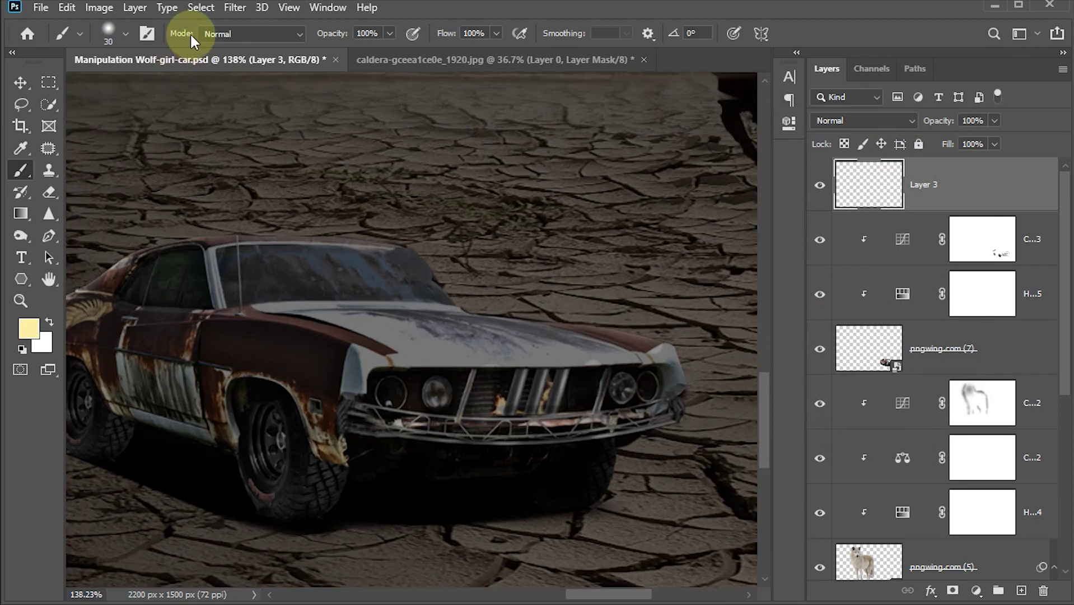
left_click(125, 34)
left_click(169, 107)
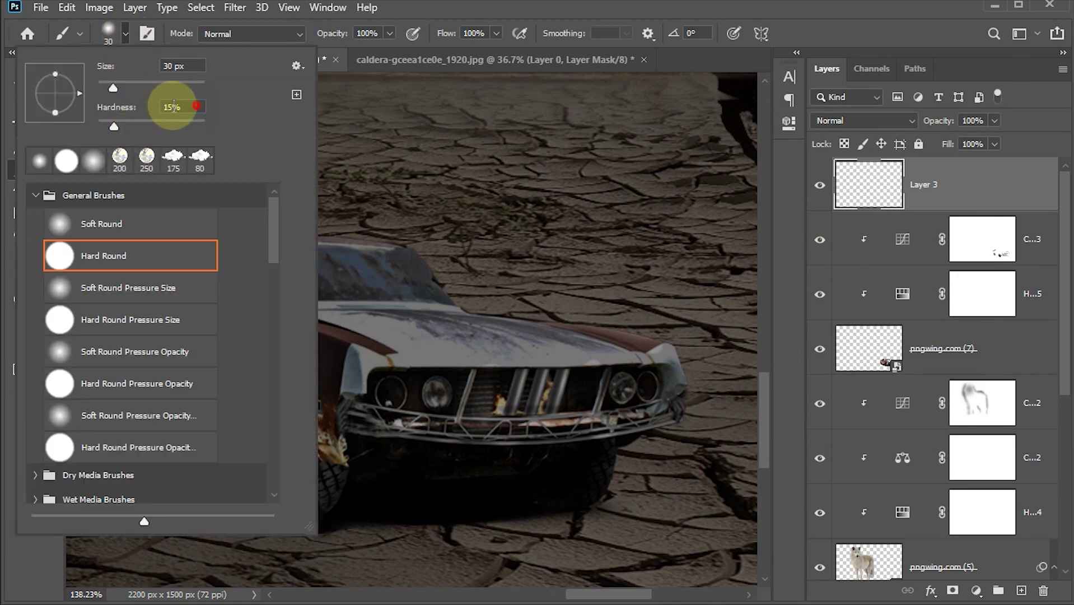
key("Return")
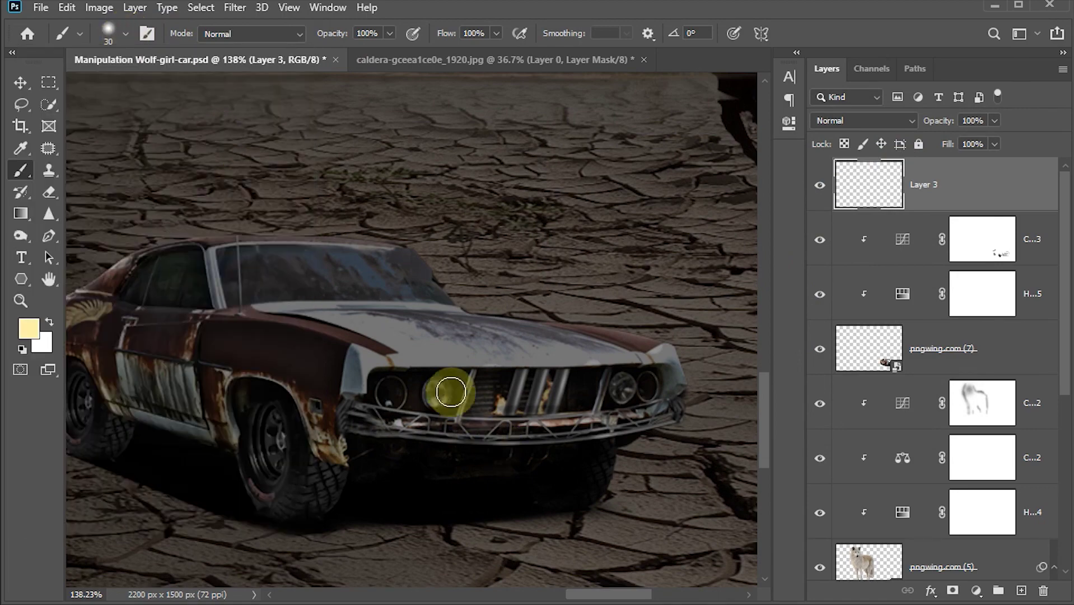
left_click(437, 395)
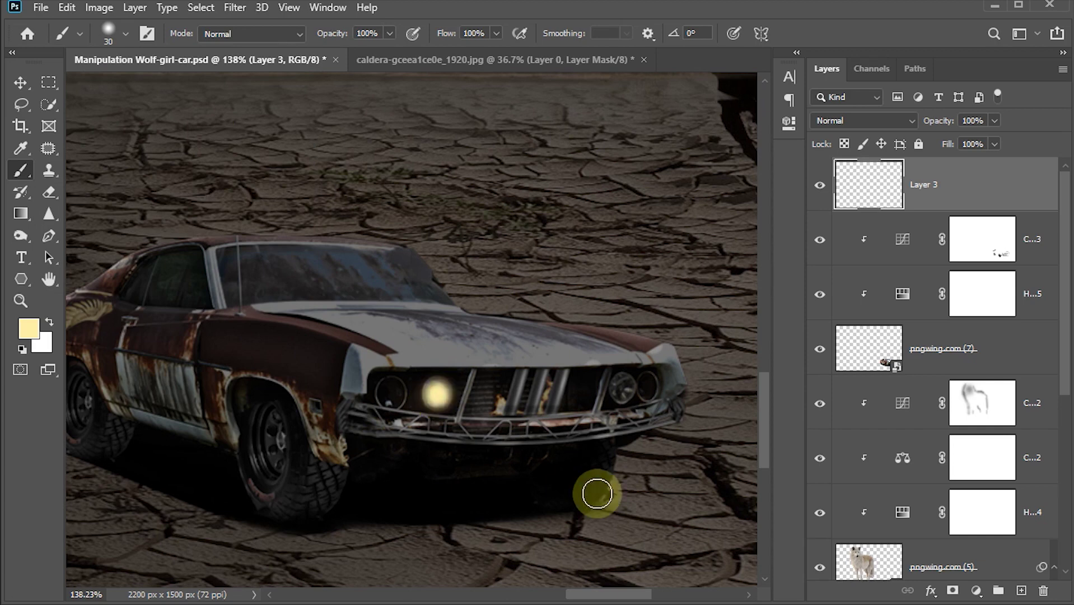
left_click(622, 388)
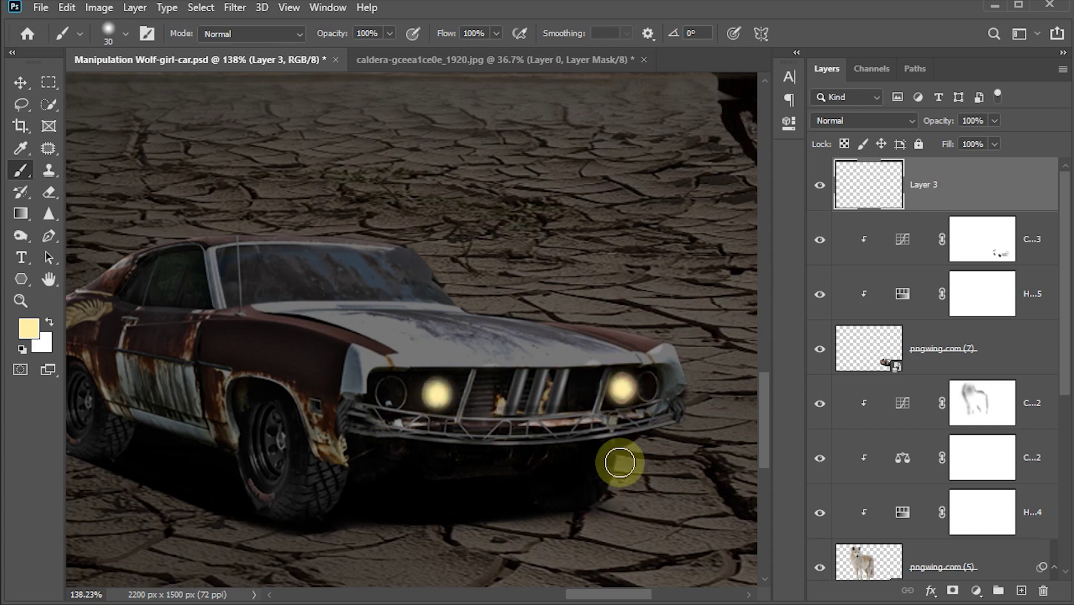
left_click(20, 82)
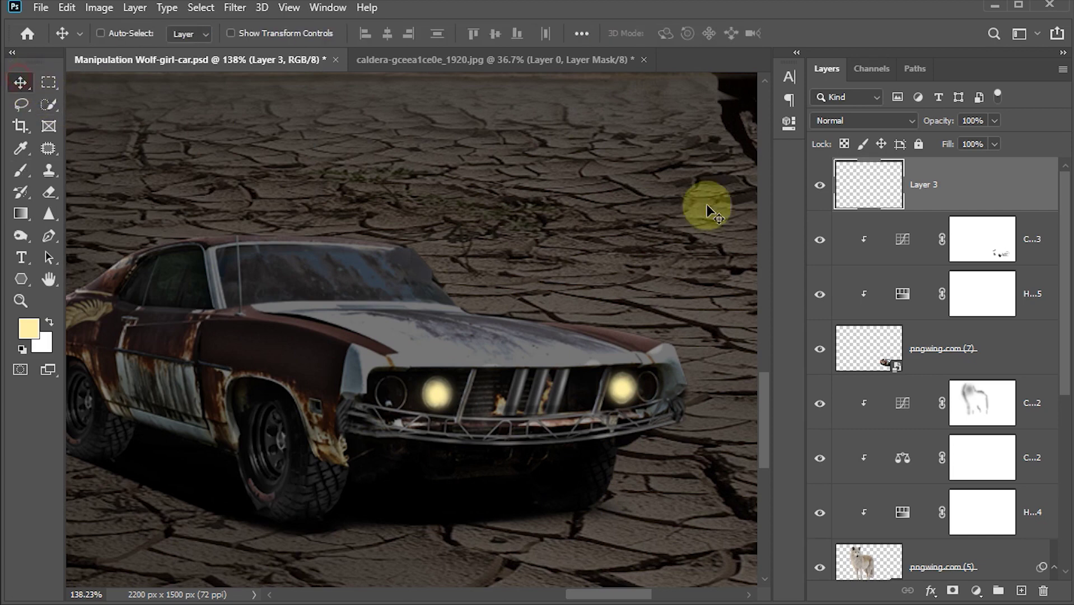
Set the headlight glow layer's blend mode to Linear Light and save the document.
left_click(913, 120)
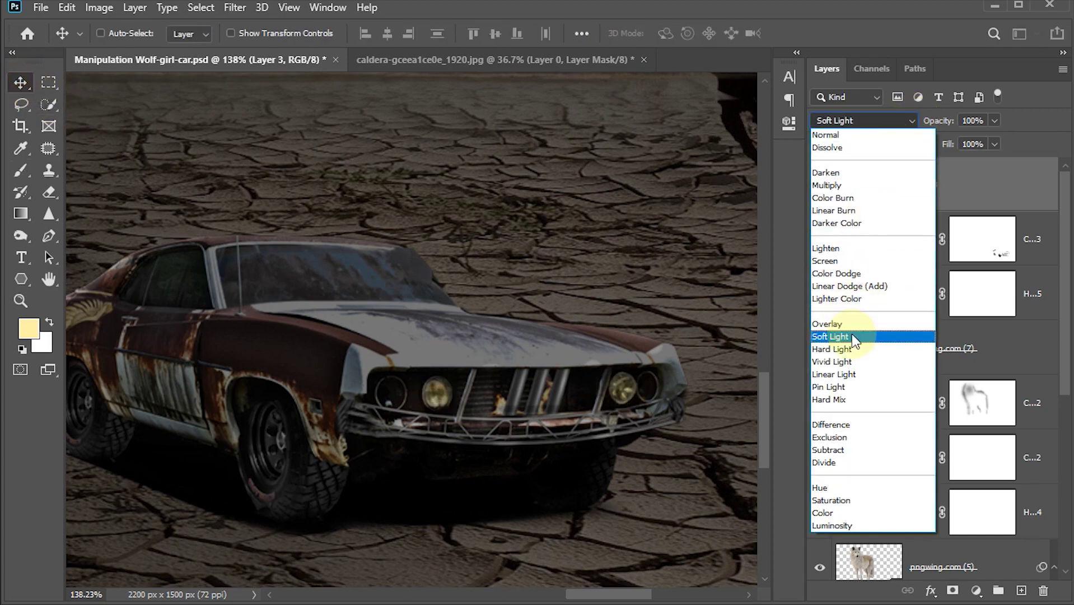
left_click(855, 376)
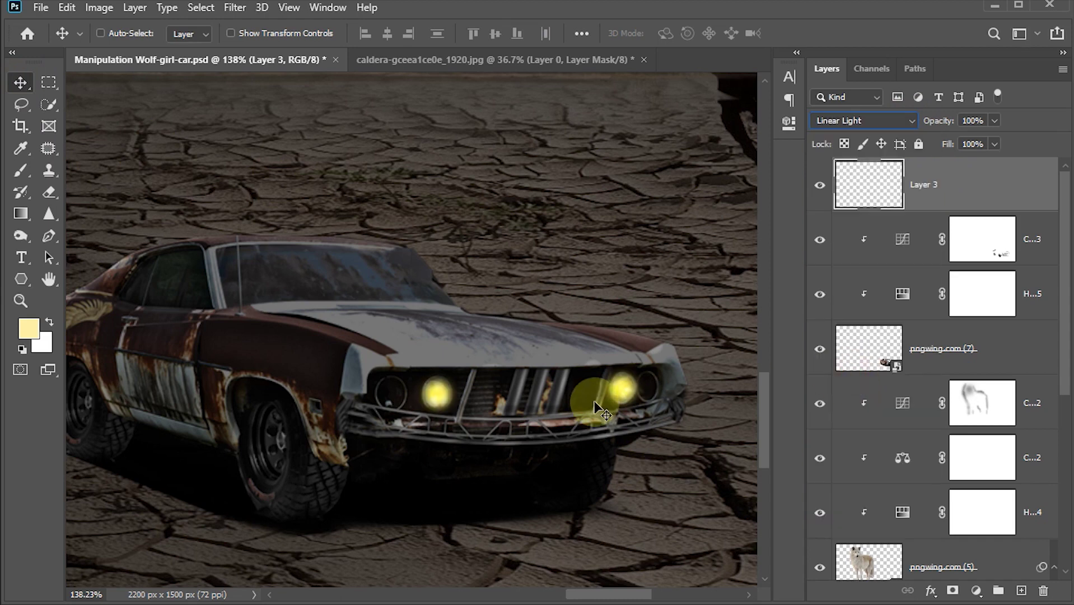
key("ctrl+s")
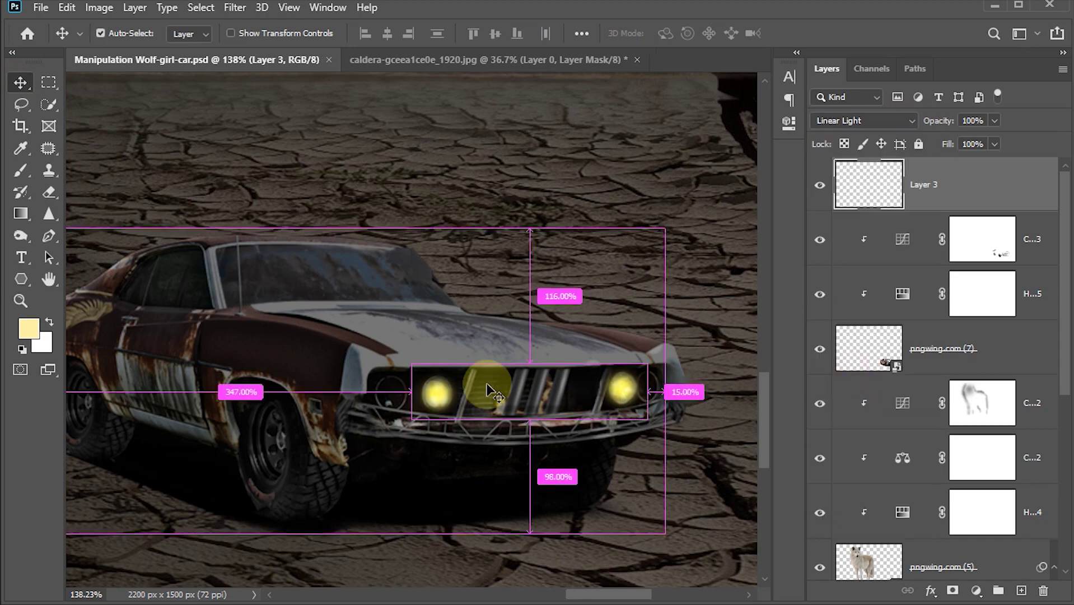
Duplicate the glow layer and give the copy a 40 px Outer Glow.
left_click(487, 386, "alt")
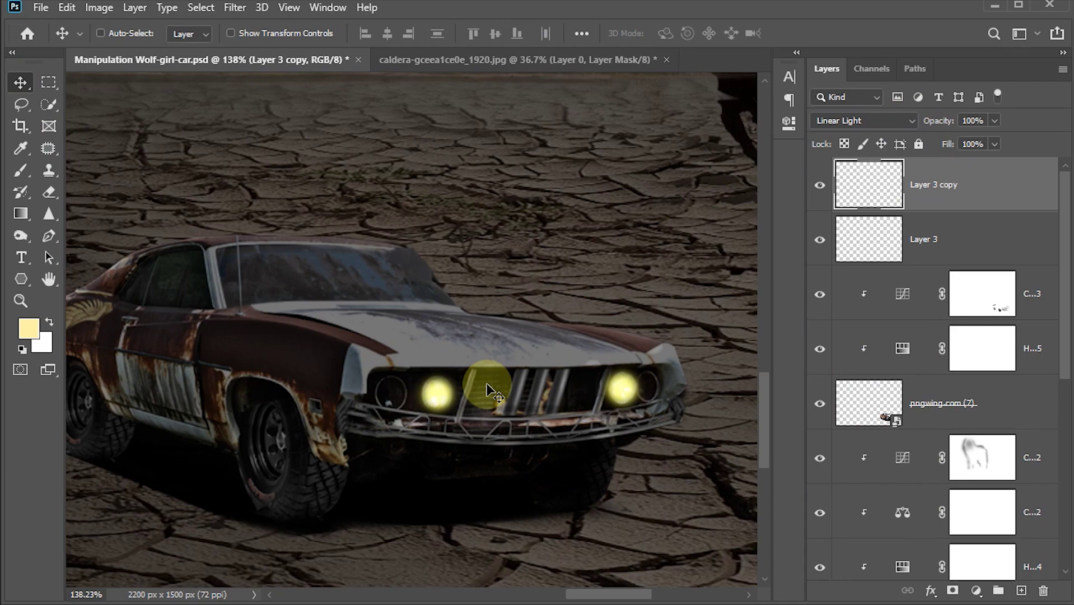
left_click(931, 590)
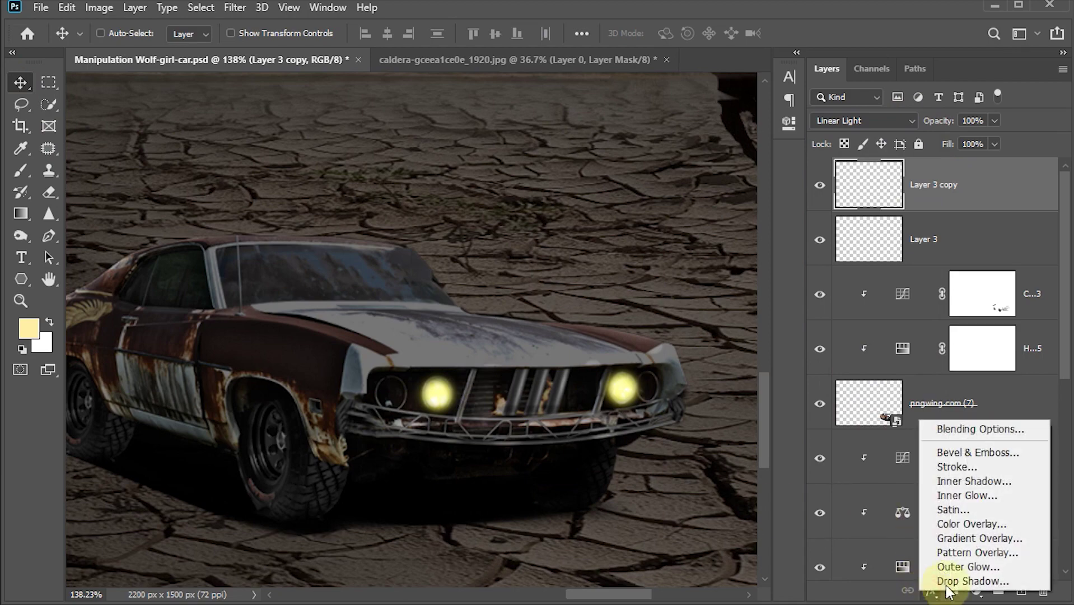
left_click(954, 567)
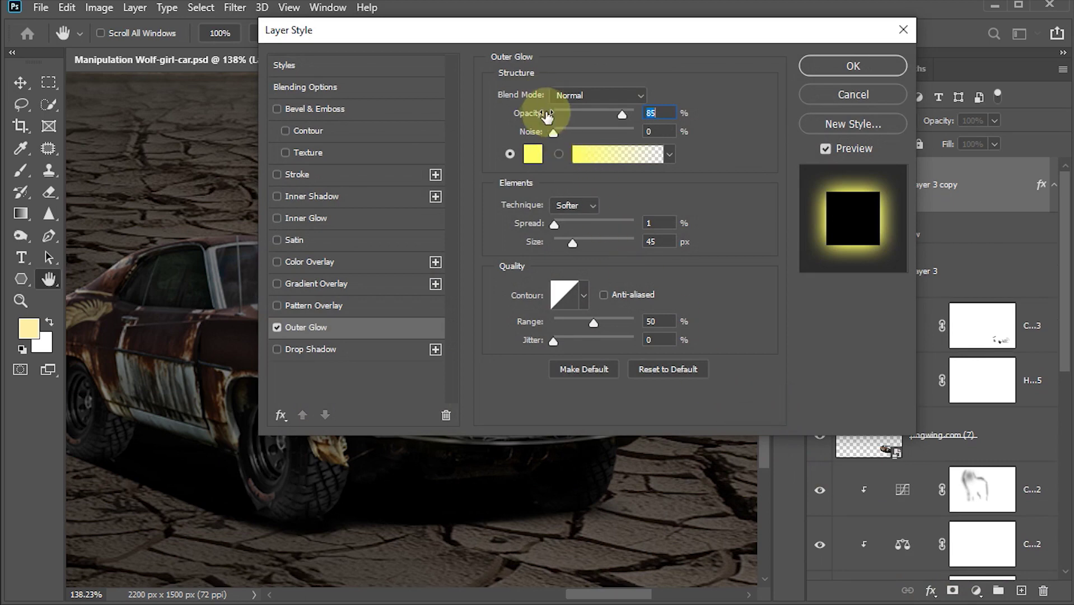
left_click_drag(535, 37, 790, 50)
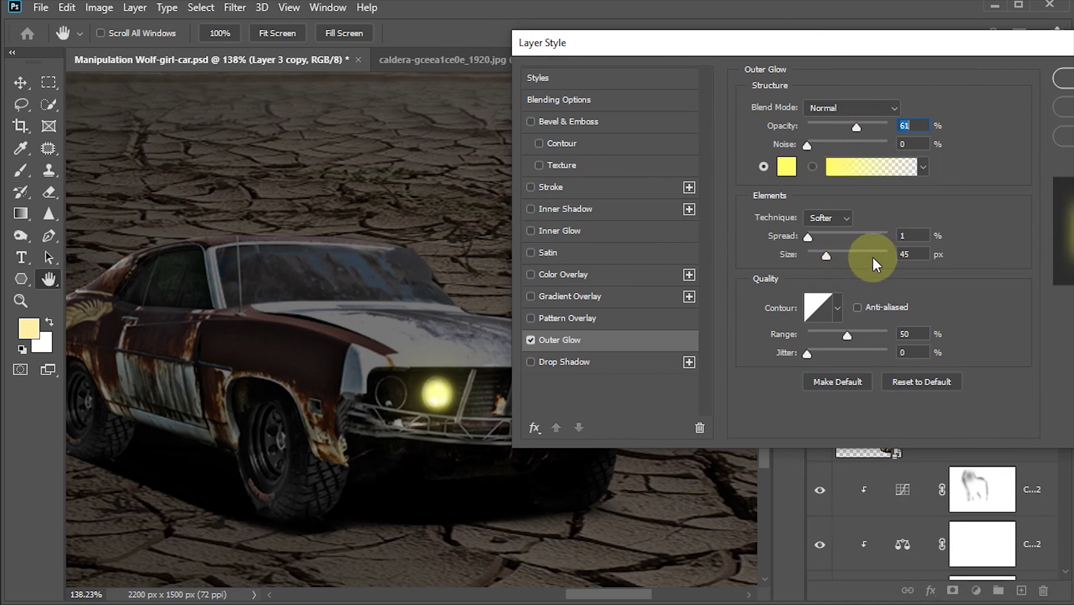
left_click_drag(829, 252, 832, 255)
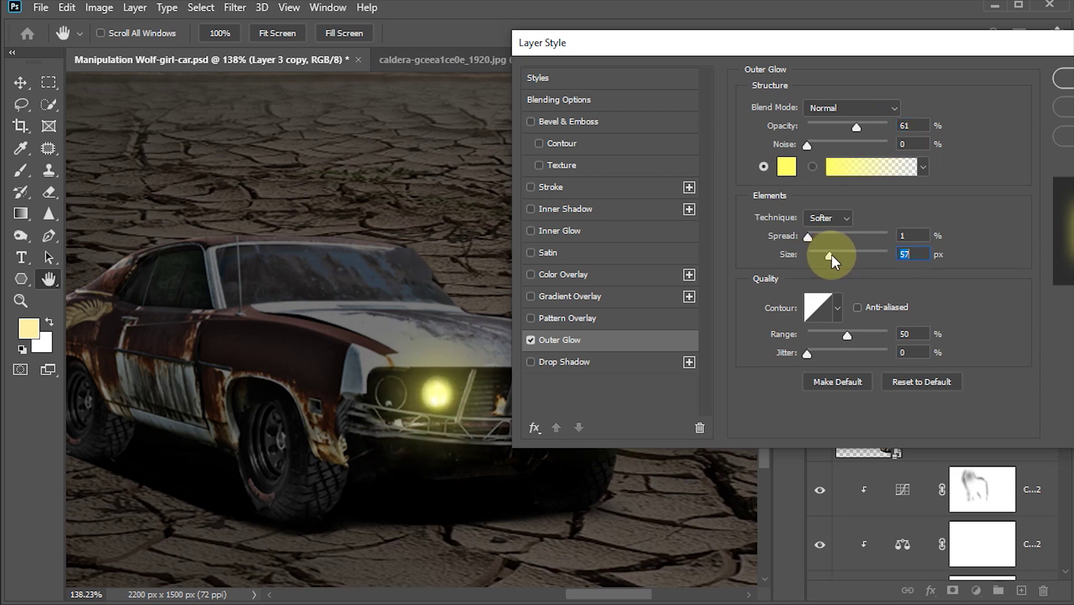
left_click(911, 255)
type("40")
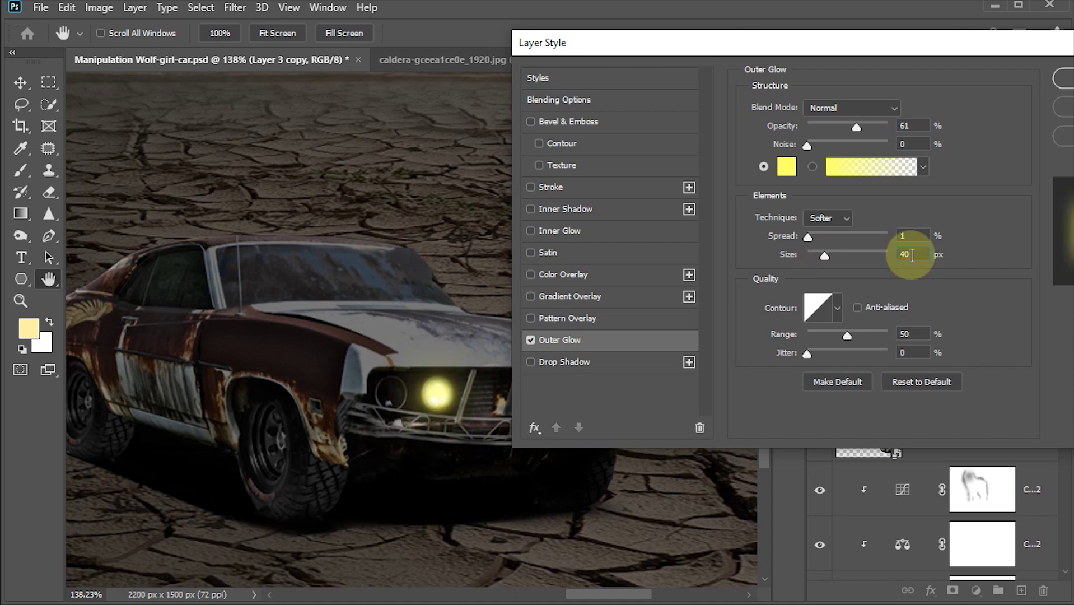
left_click(923, 83)
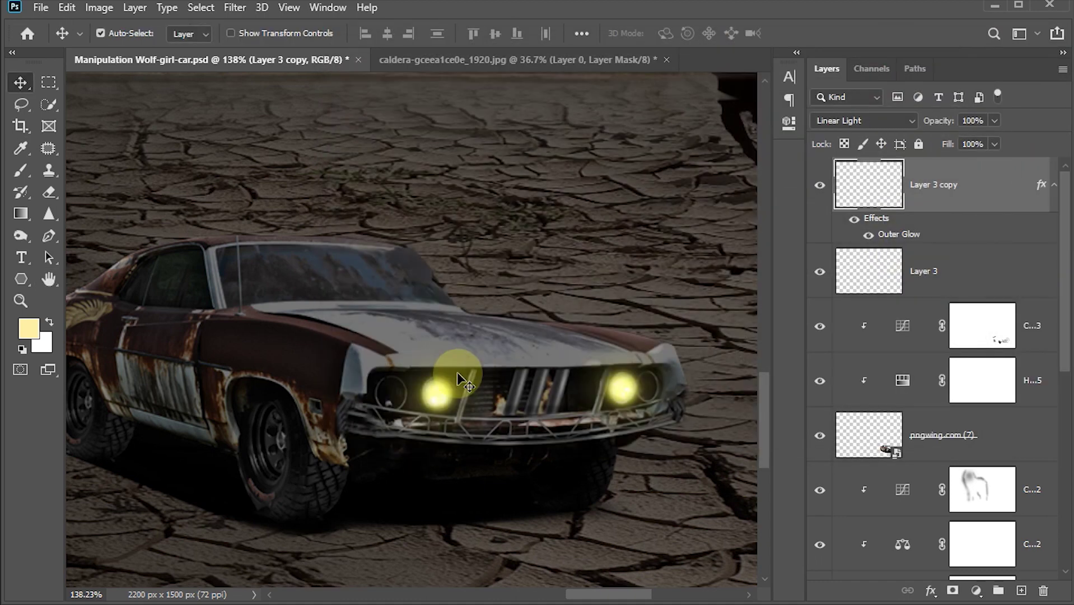
Save the document, zoom in on the car, and add empty Layer 4 above the glow layer.
key("ctrl+0")
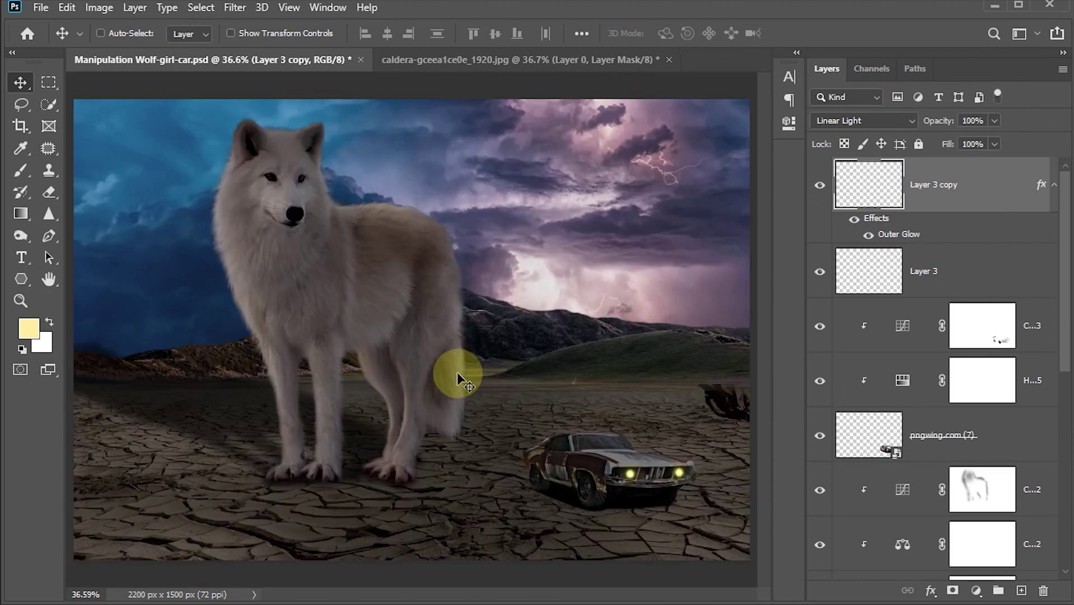
key("ctrl+s")
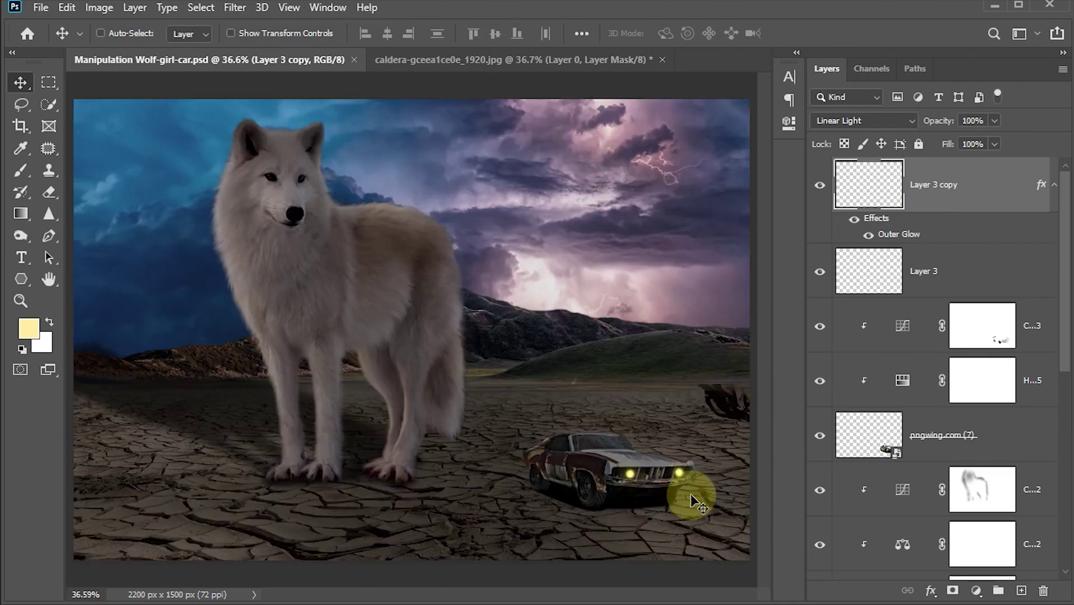
scroll(692, 500, "up", 3)
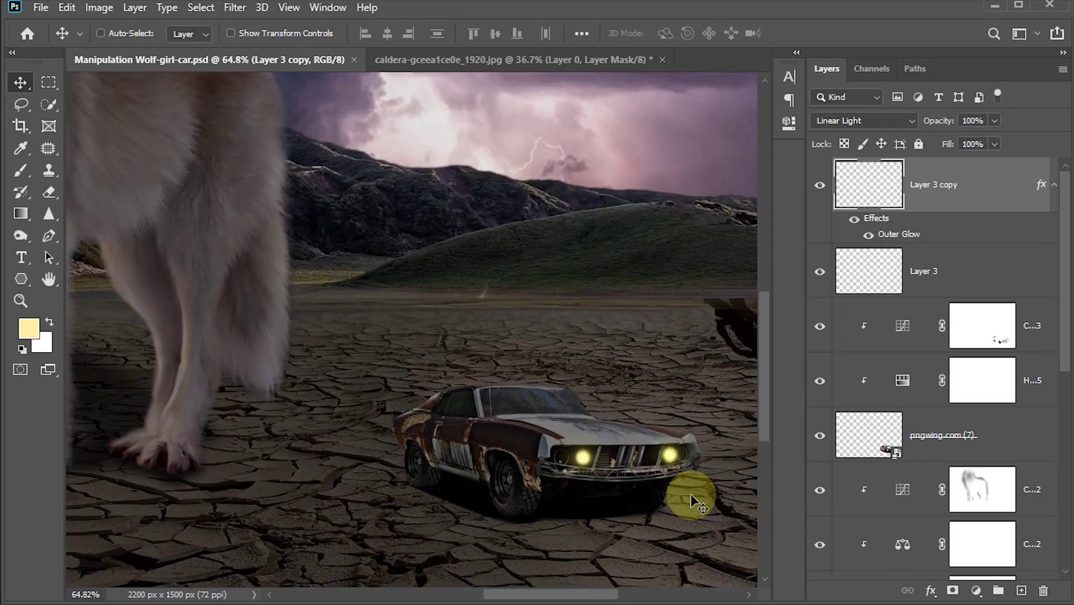
left_click_drag(689, 509, 600, 357)
scroll(617, 412, "up", 1)
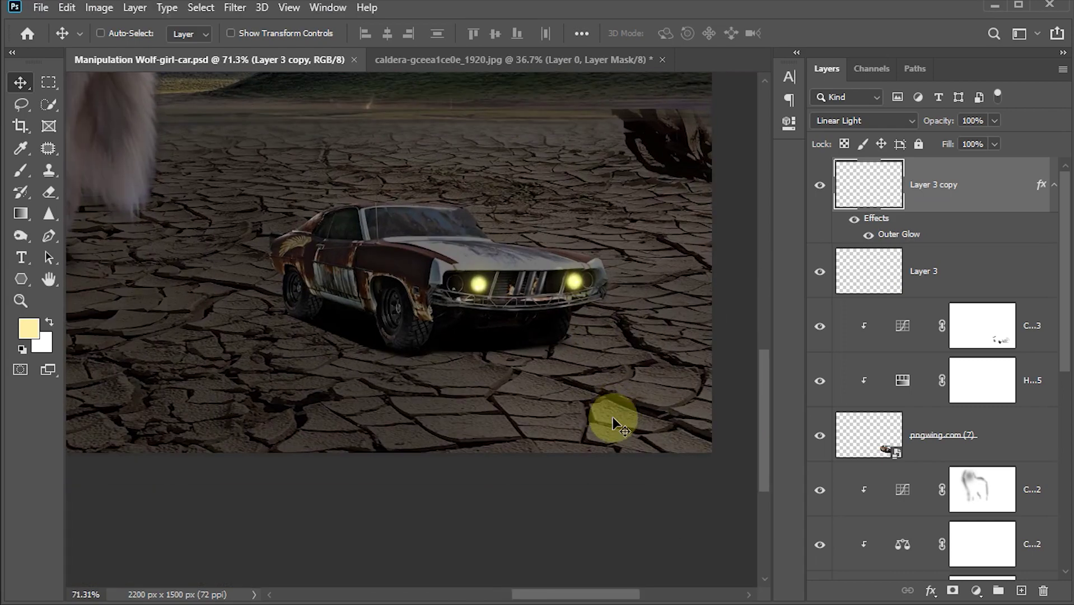
left_click(1022, 591)
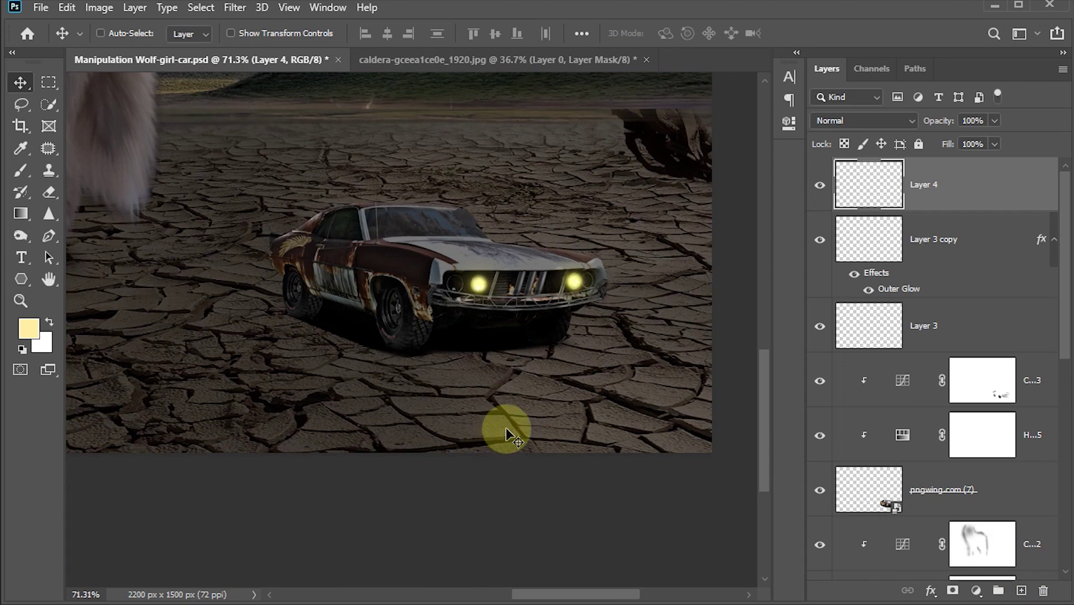
key("p")
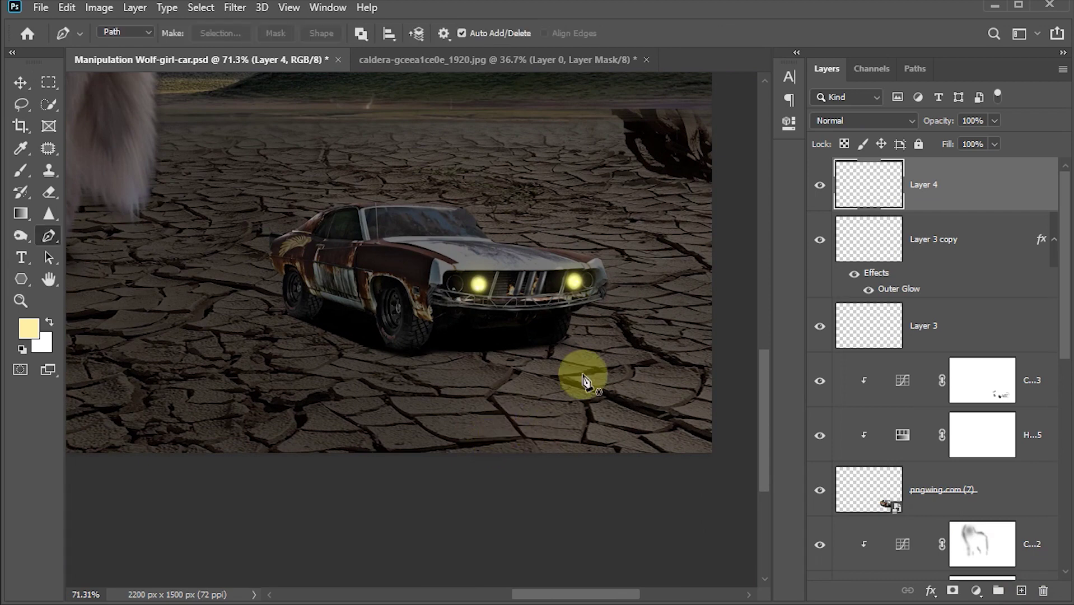
Draw a pen outline from the right headlight down past the canvas bottom and back to the left headlight.
left_click(580, 279)
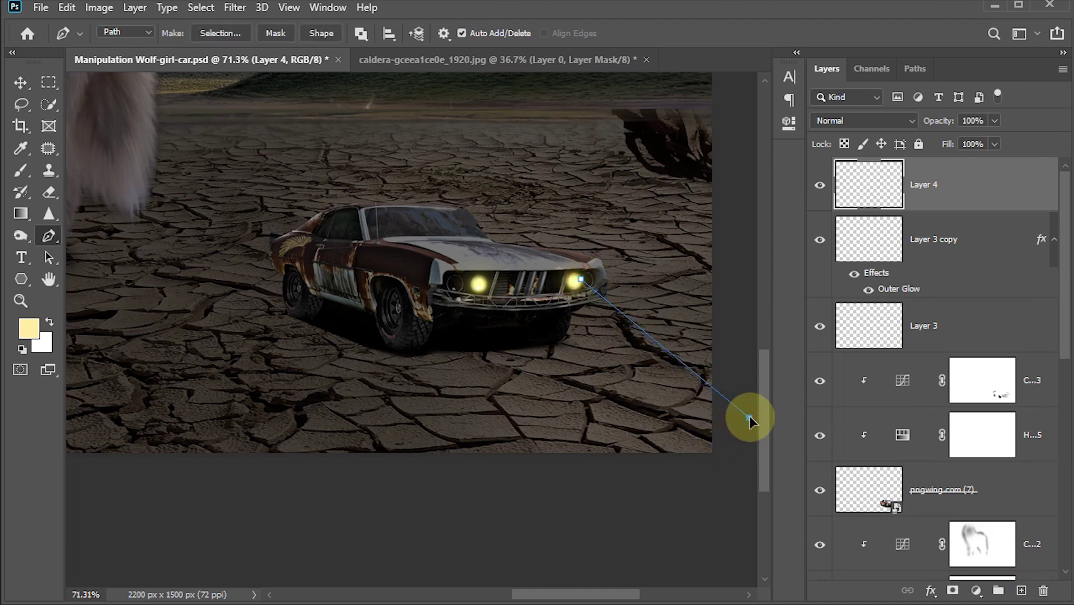
left_click(751, 417)
scroll(731, 470, "up", 2)
left_click_drag(682, 503, 685, 513)
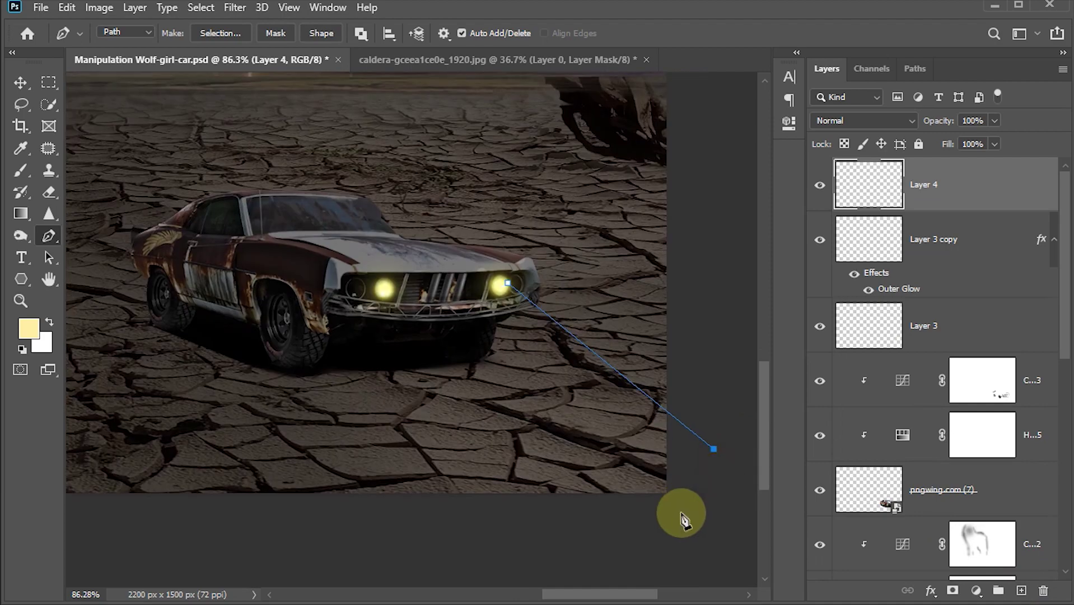
left_click(562, 552)
left_click(430, 550)
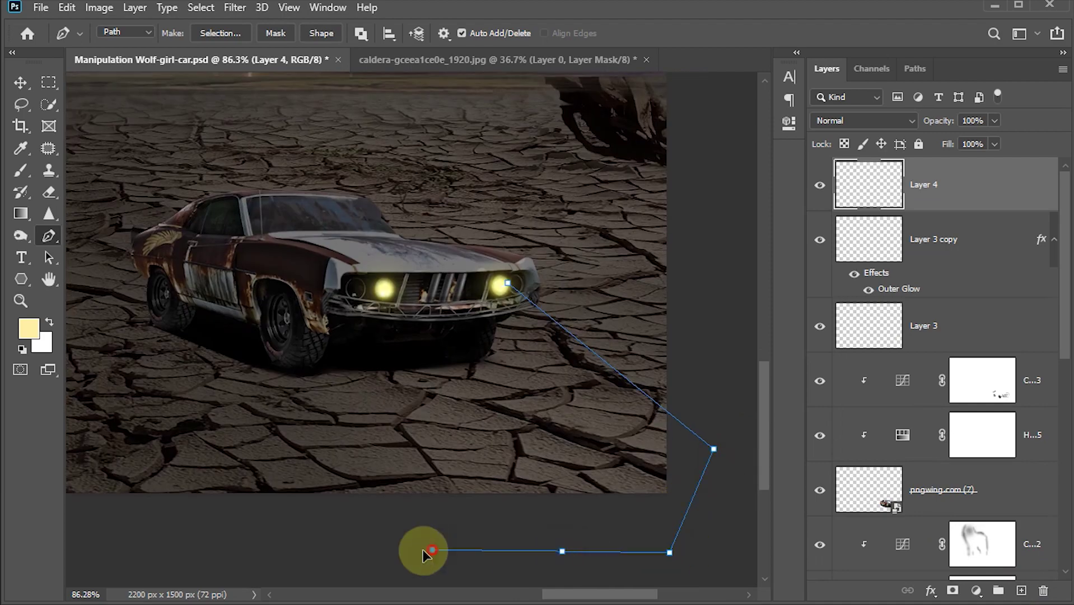
left_click(313, 537)
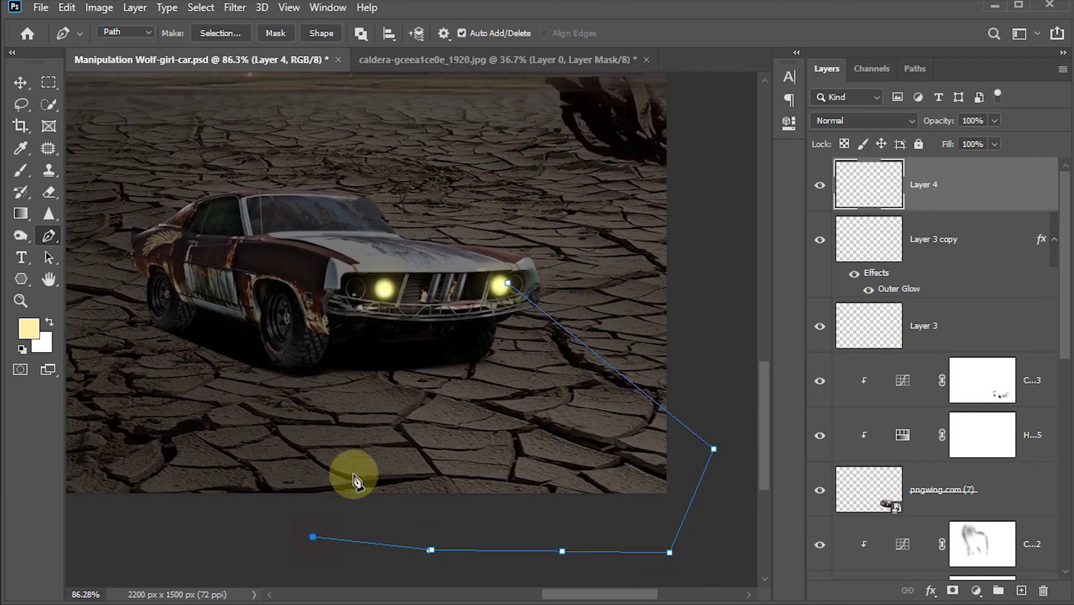
left_click(374, 290)
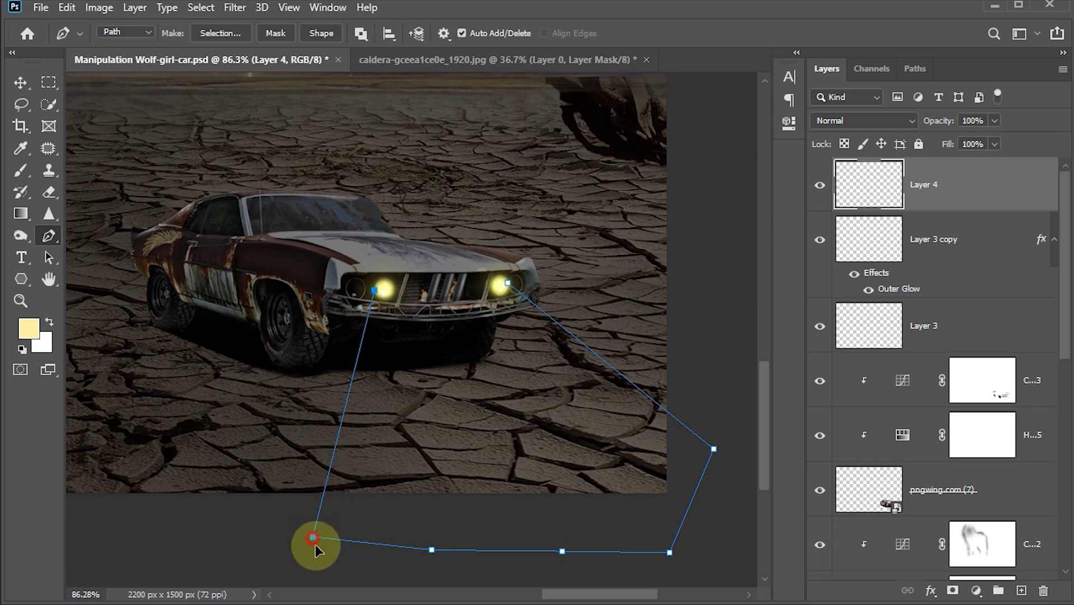
Widen the beam's bottom-left corner and run the outline across between the two headlights.
left_click_drag(313, 536, 377, 557)
left_click(431, 550)
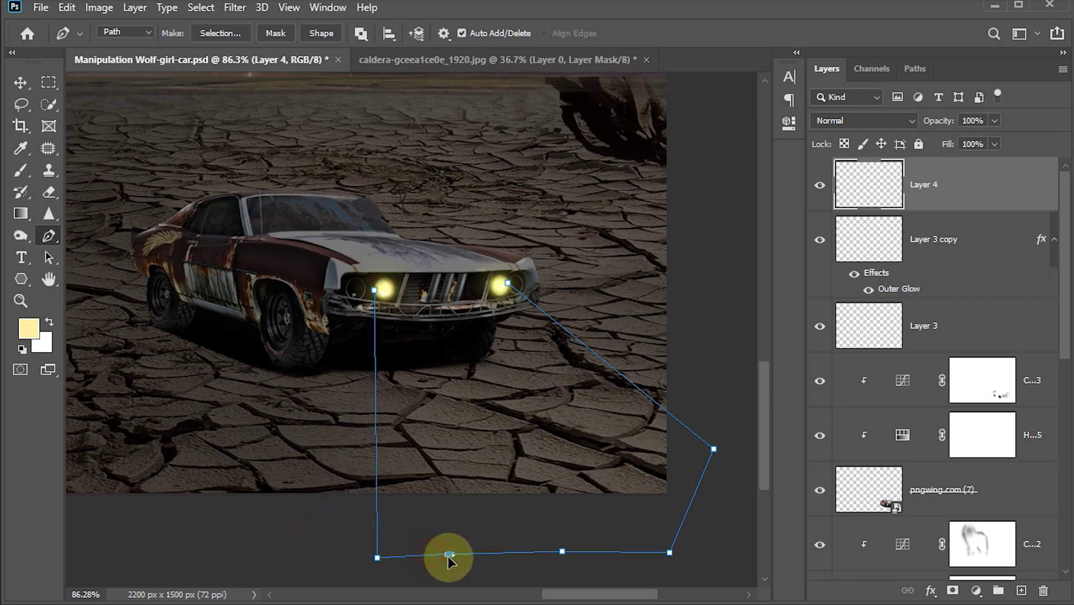
left_click_drag(376, 558, 350, 557)
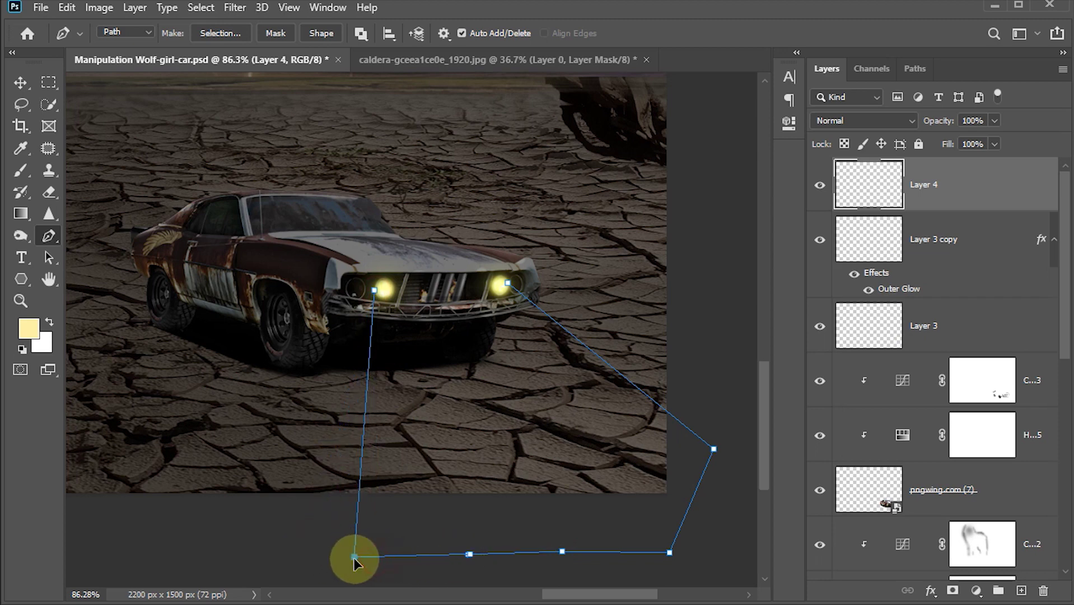
left_click(387, 279)
left_click(493, 280)
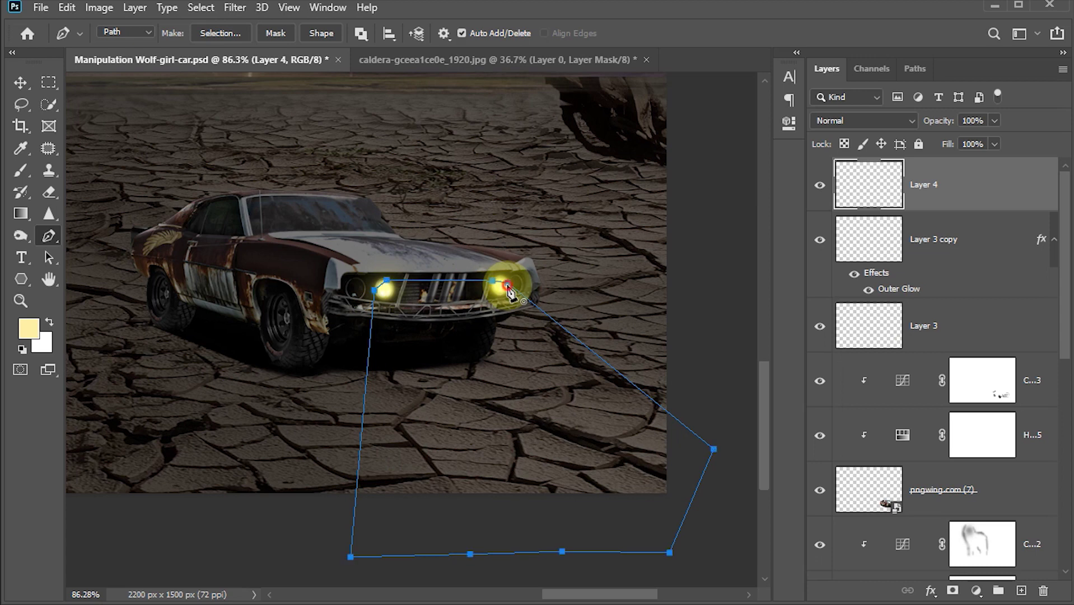
Turn the beam path into a selection, fill it with pale yellow foreground colour, then deselect.
right_click(537, 308)
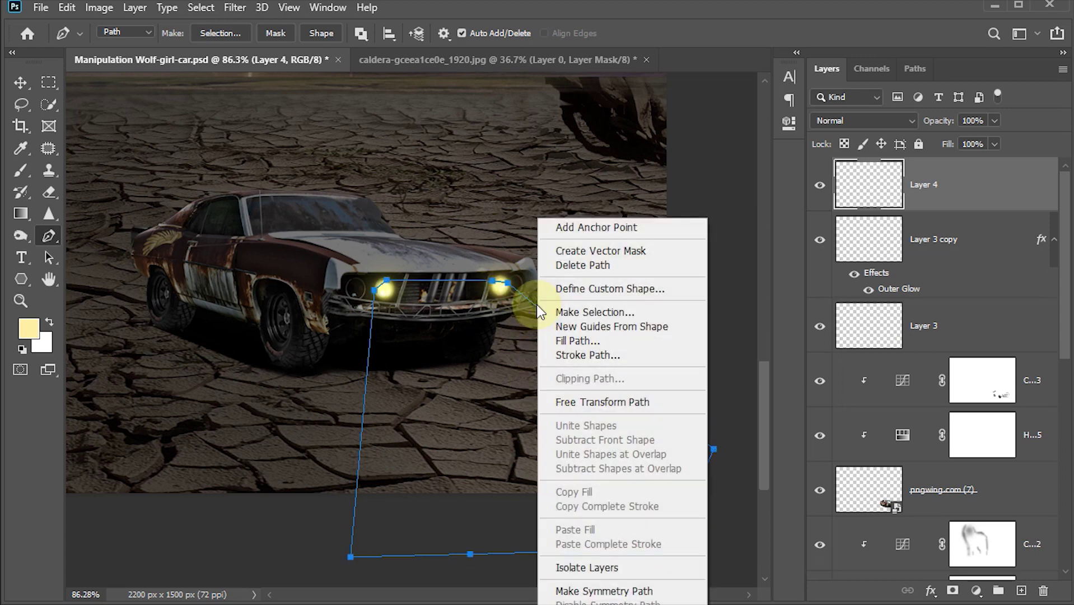
left_click(605, 312)
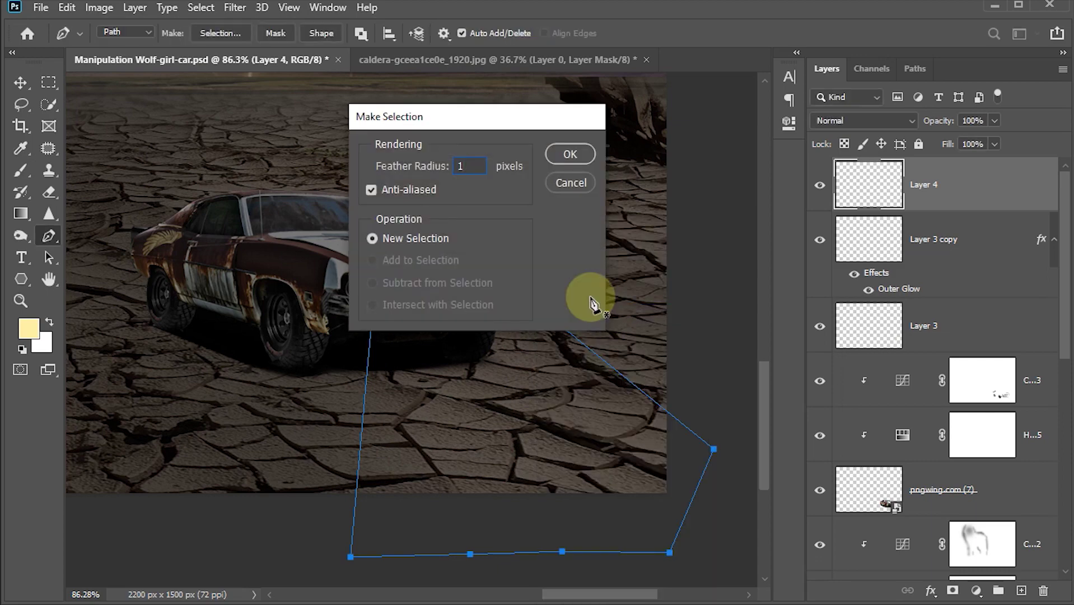
key("Return")
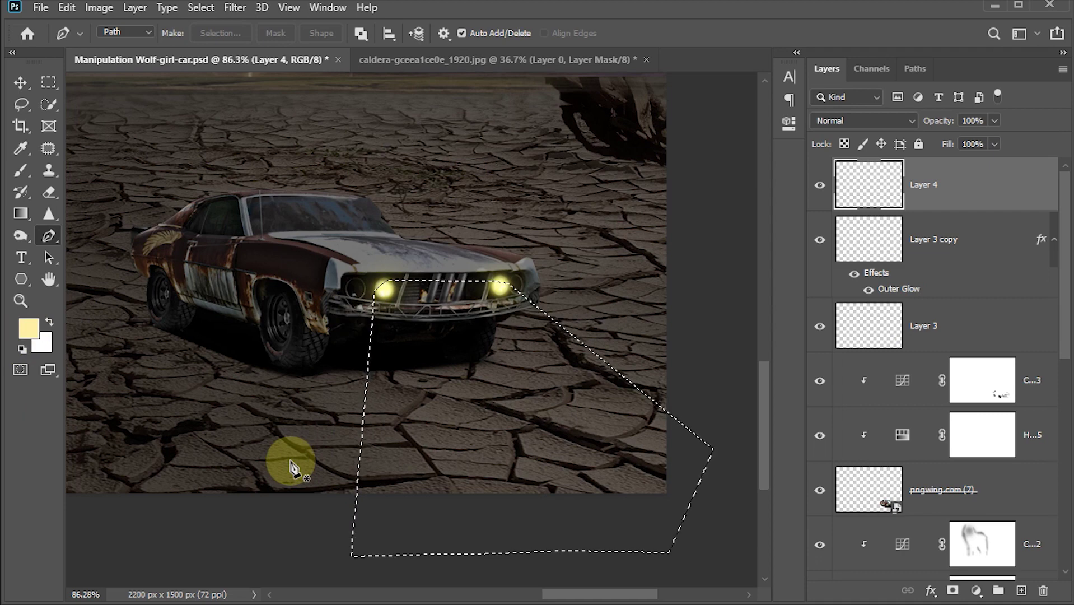
key("alt+BackSpace")
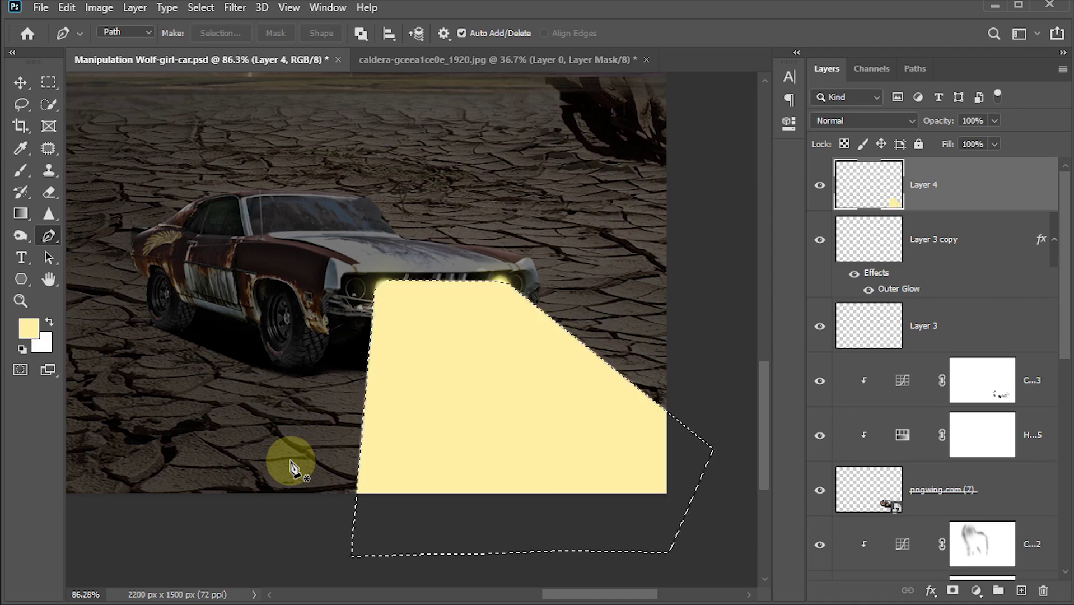
left_click(19, 84)
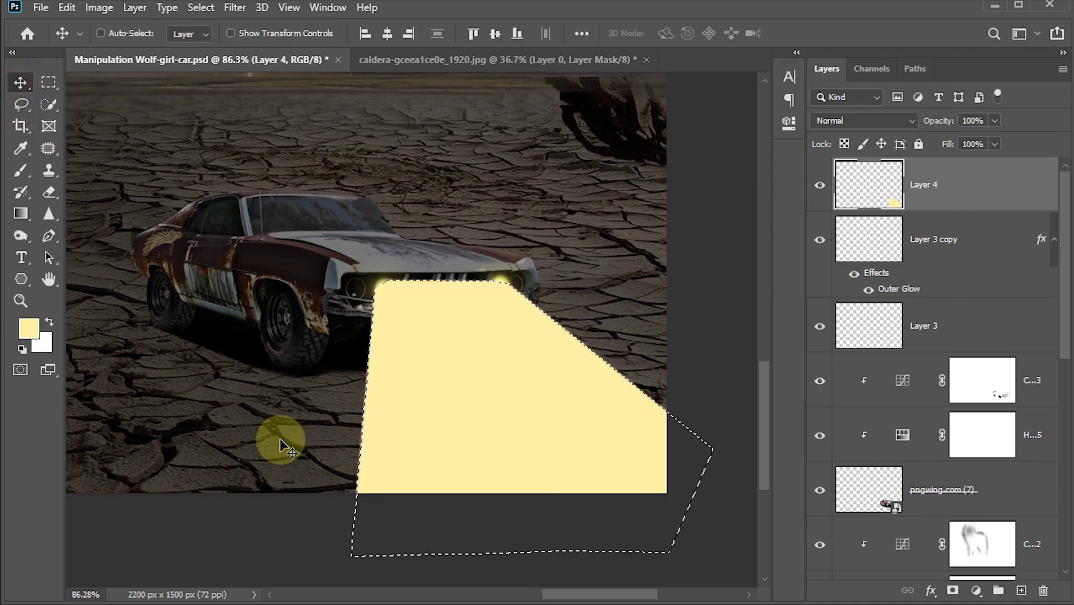
key("ctrl+d")
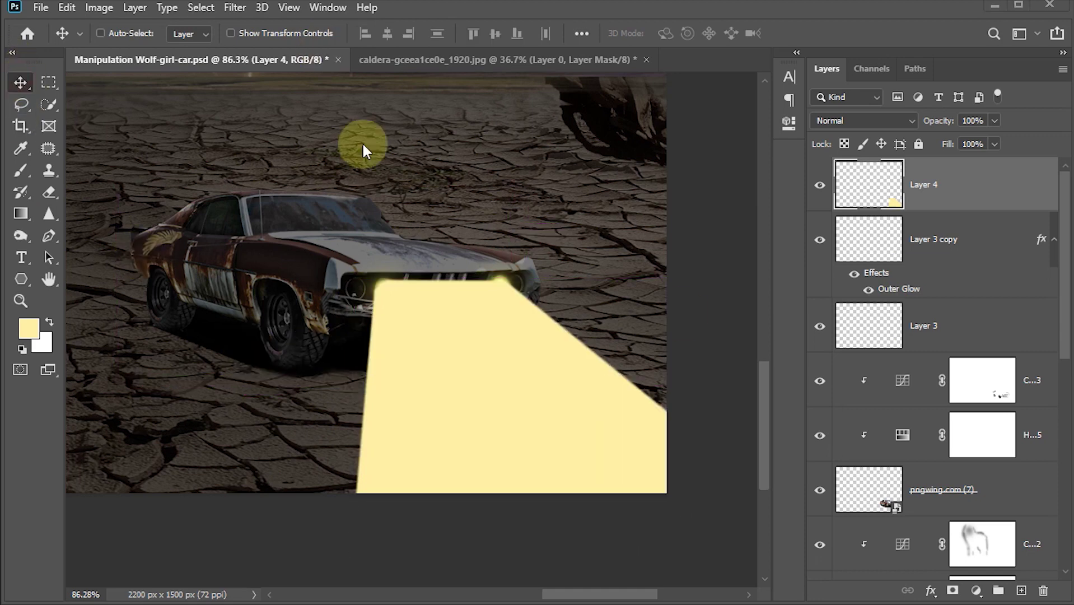
Set Layer 4's blend mode to Linear Light and apply a Gaussian Blur of radius 5 px.
left_click(908, 119)
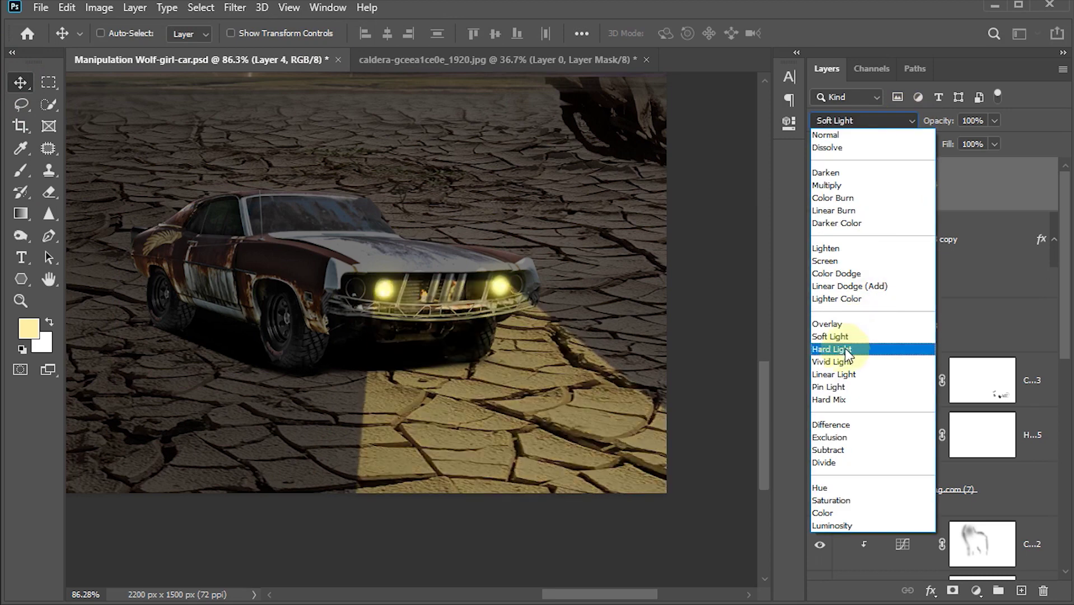
left_click(846, 375)
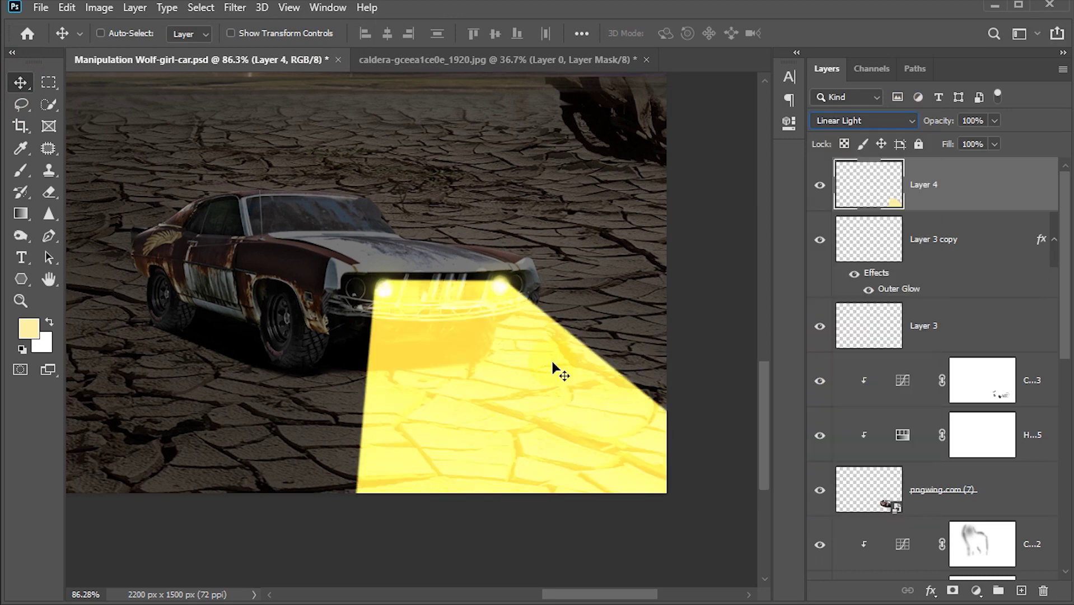
left_click(234, 8)
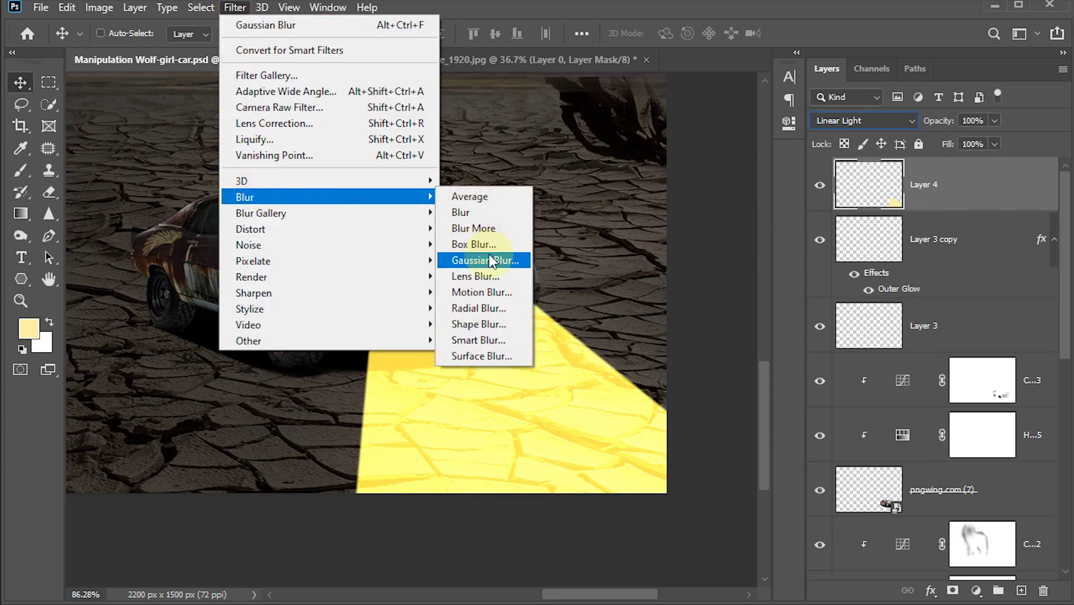
left_click(488, 258)
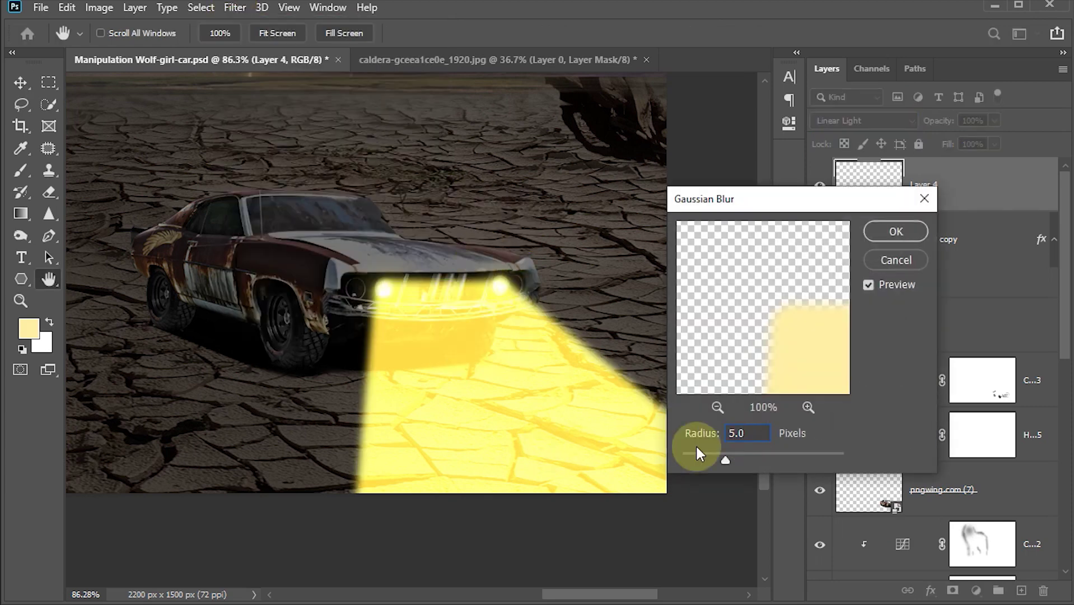
left_click_drag(752, 436, 695, 434)
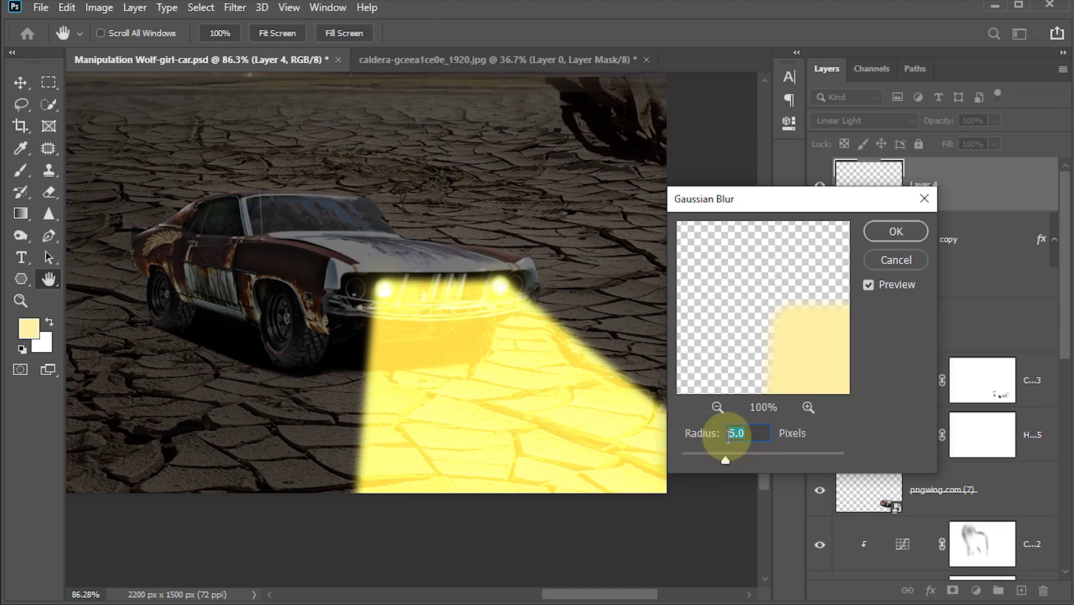
type("6")
left_click(894, 232)
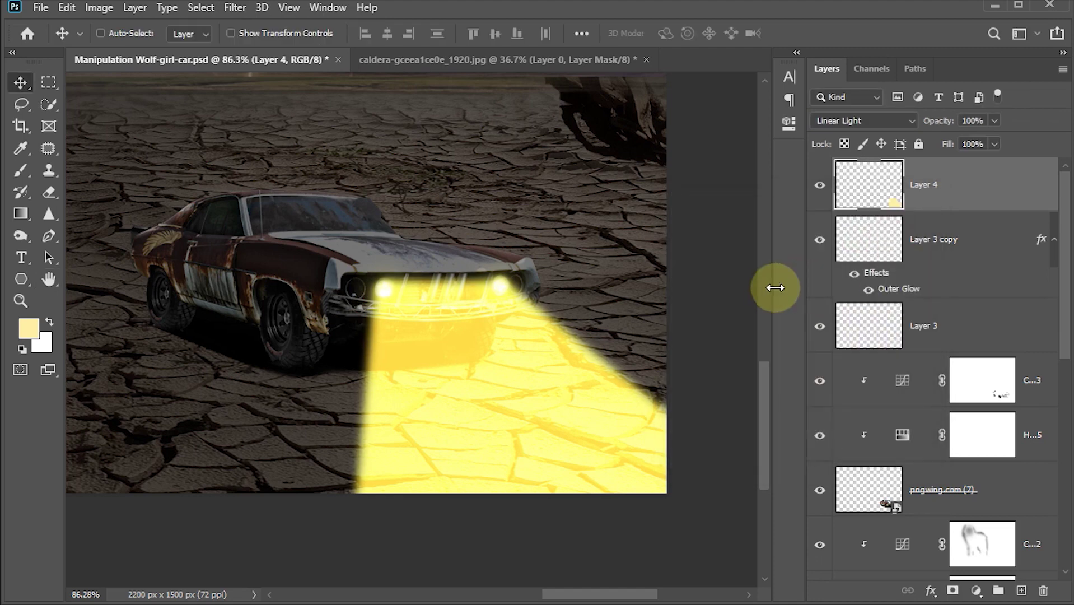
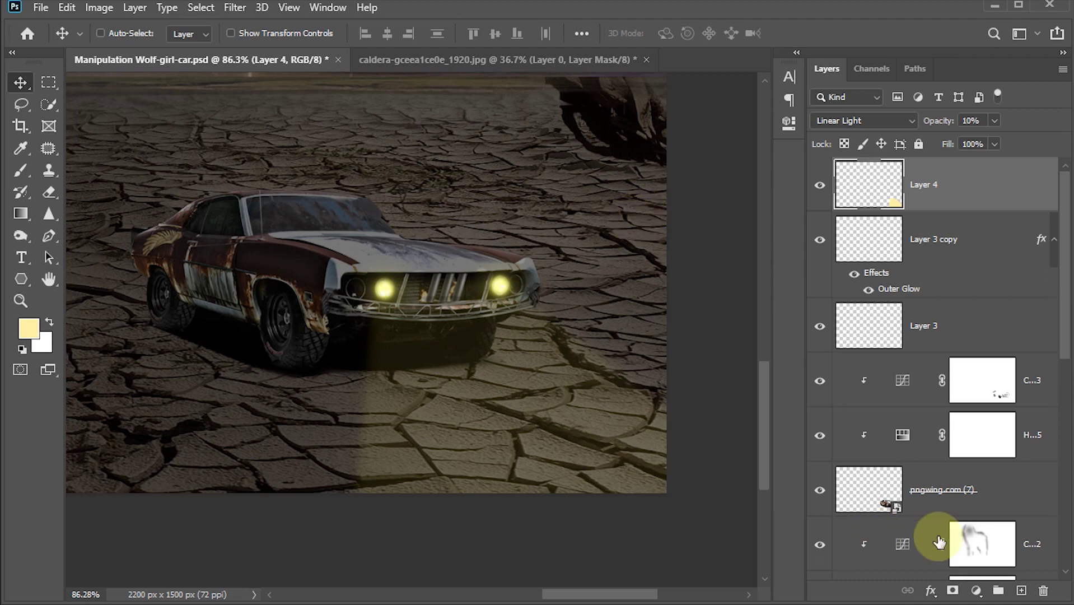
Mask Layer 4's headlight glow and paint its lower end away with a soft black brush.
left_click(952, 591)
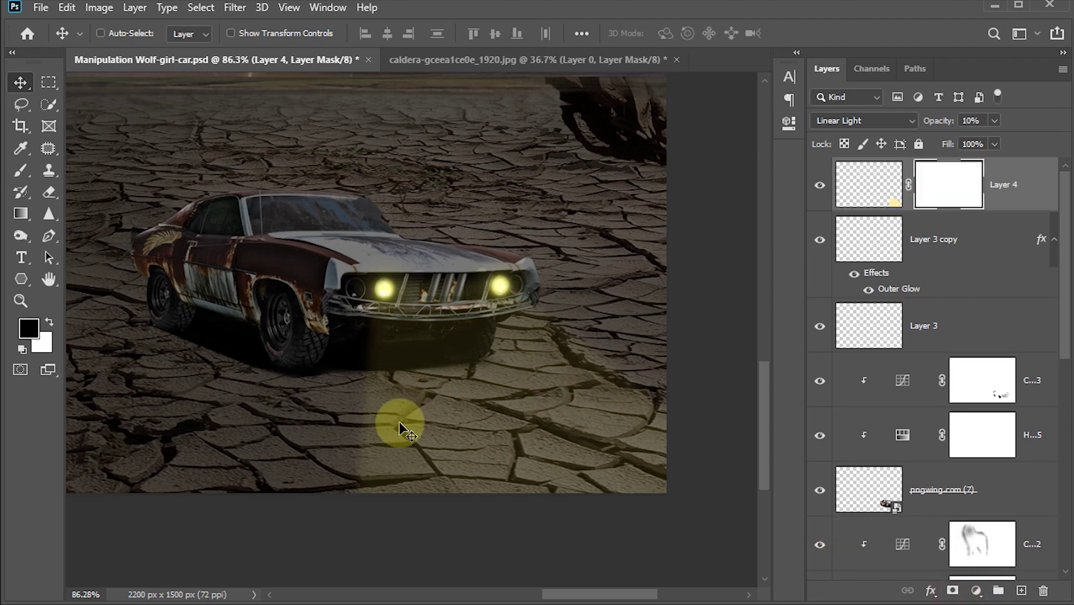
key("b")
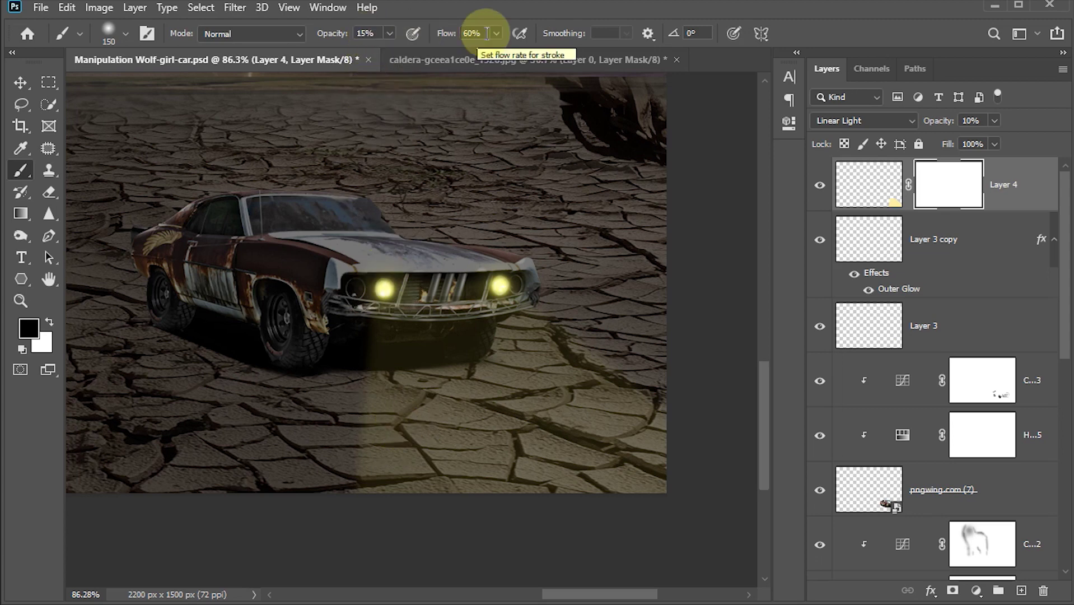
mouse_move(407, 453)
left_mouse_down()
mouse_move(388, 479)
mouse_move(355, 438)
mouse_move(342, 469)
mouse_move(528, 491)
mouse_move(417, 489)
mouse_move(378, 472)
mouse_move(584, 466)
mouse_move(616, 365)
mouse_move(398, 479)
mouse_move(352, 391)
mouse_move(654, 378)
mouse_move(635, 491)
left_mouse_up()
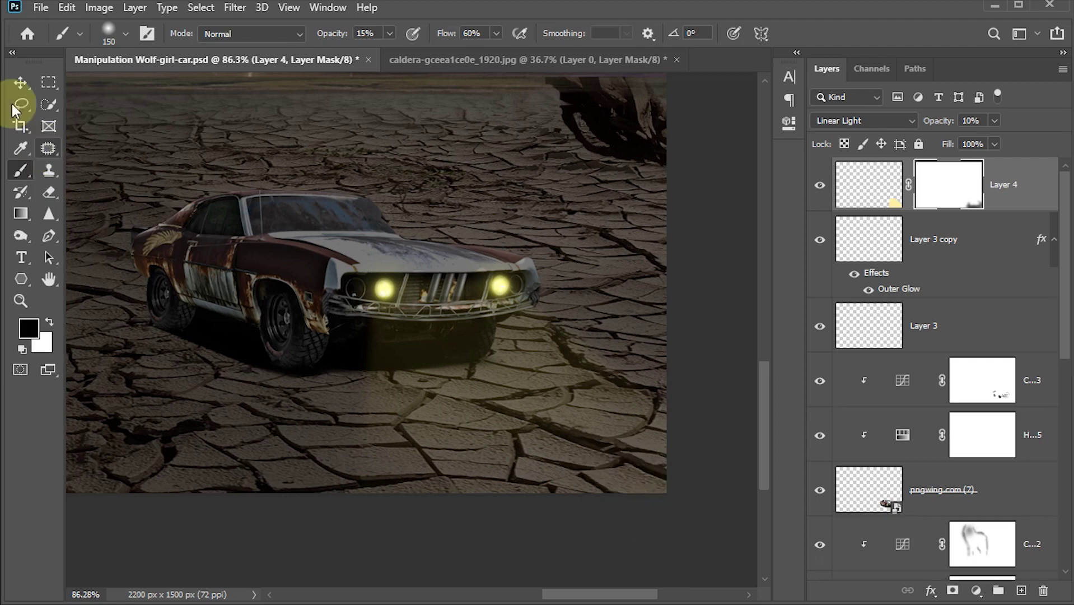
left_click(17, 81)
left_click(976, 165)
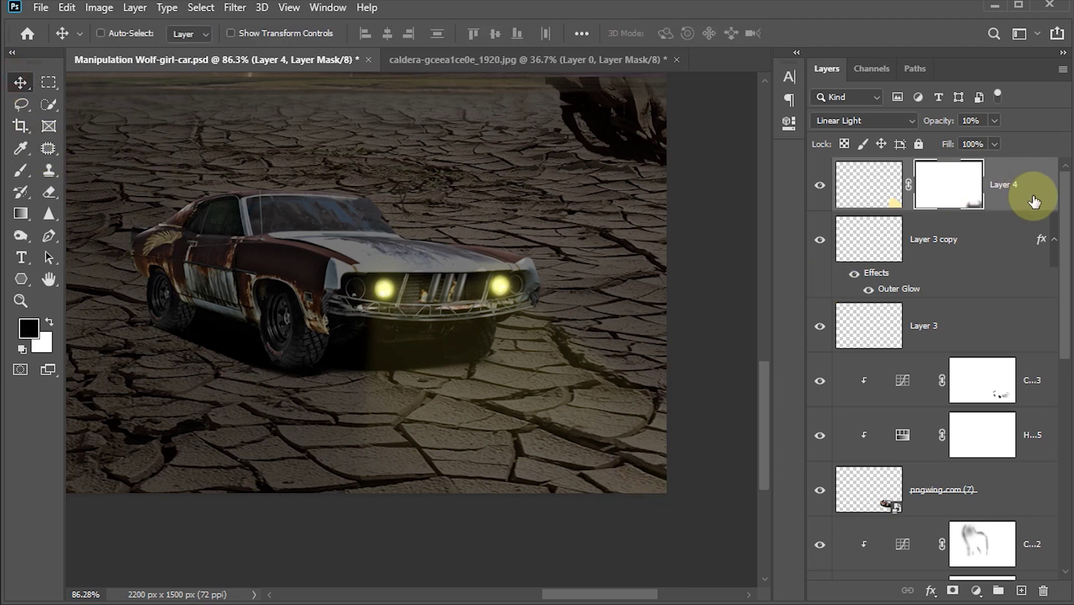
Set Layer 4's Blend If Underlying Layer black point to 9.
double_click(1034, 200)
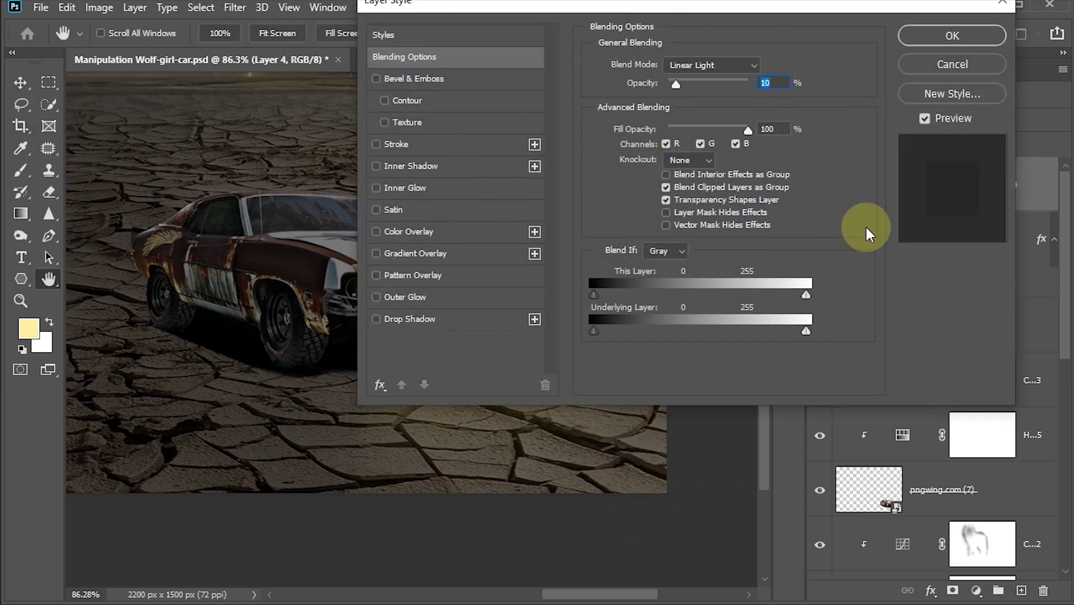
left_click_drag(614, 10, 843, 3)
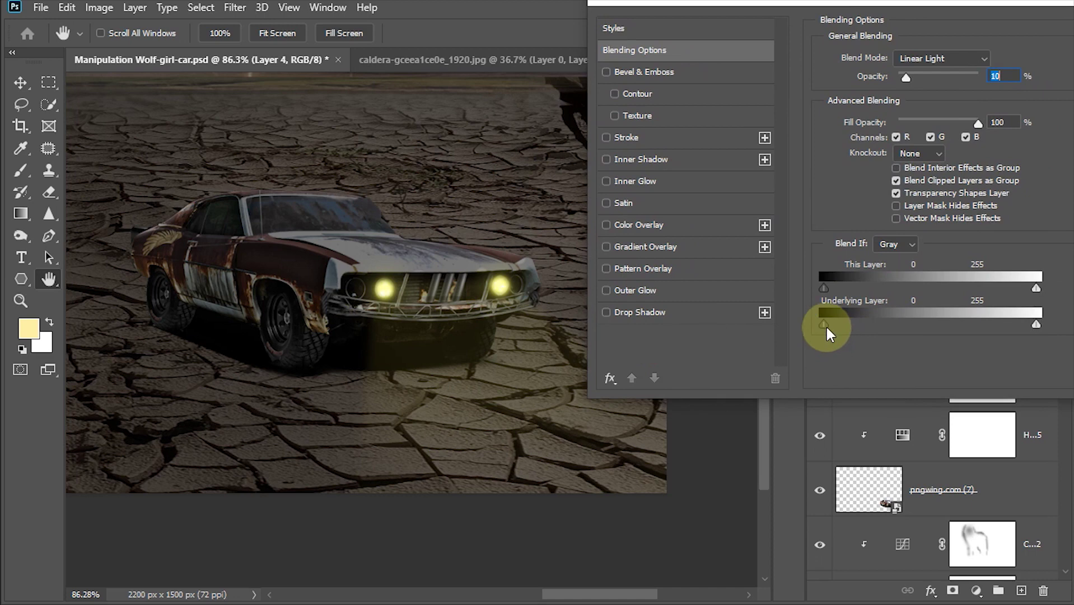
left_click_drag(827, 327, 830, 331)
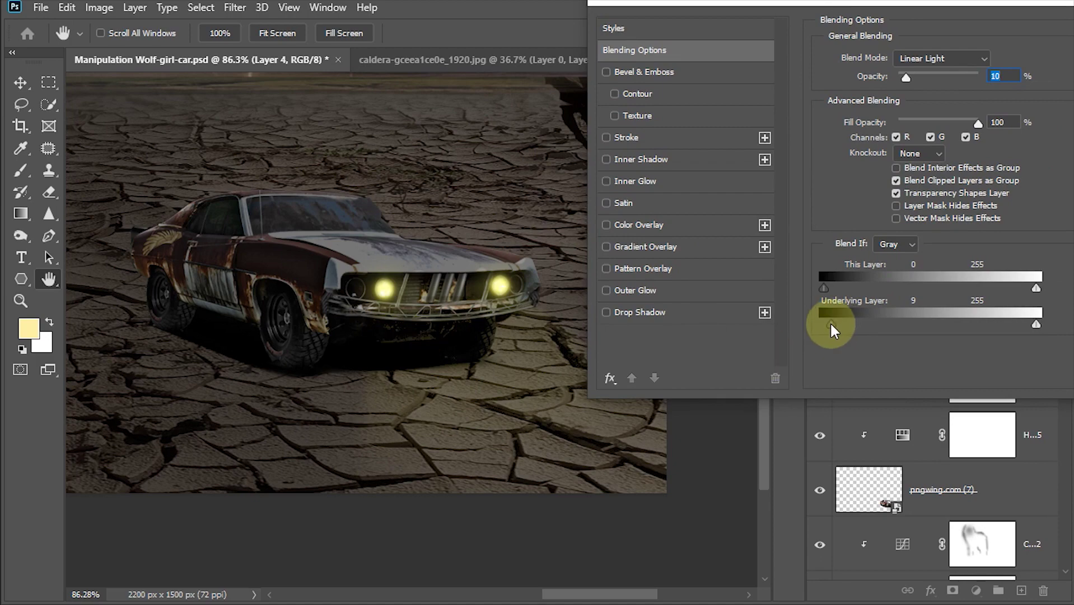
left_click_drag(904, 3, 675, 8)
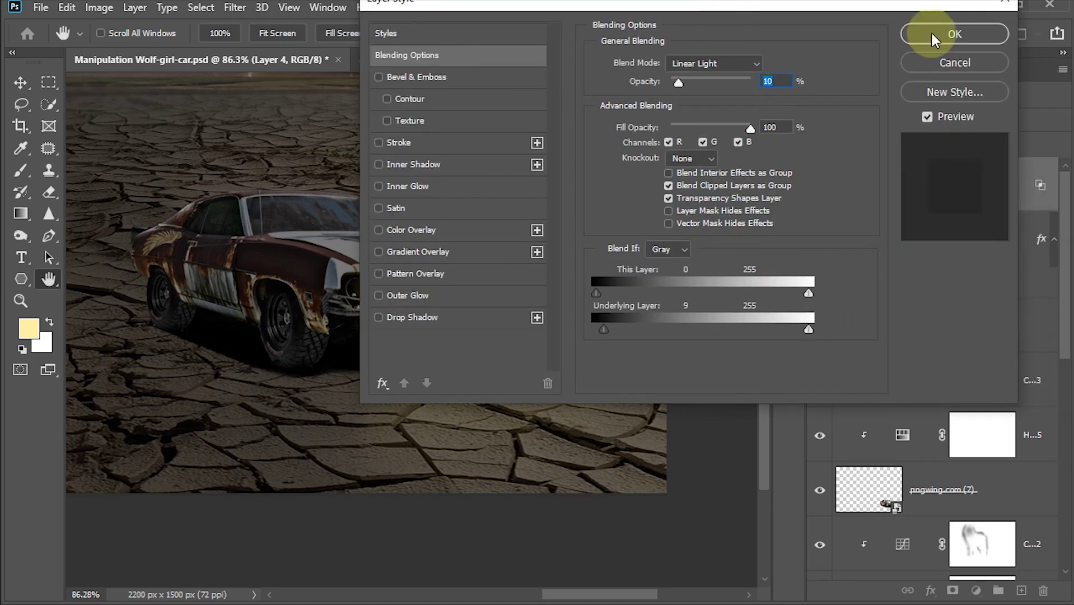
left_click(932, 38)
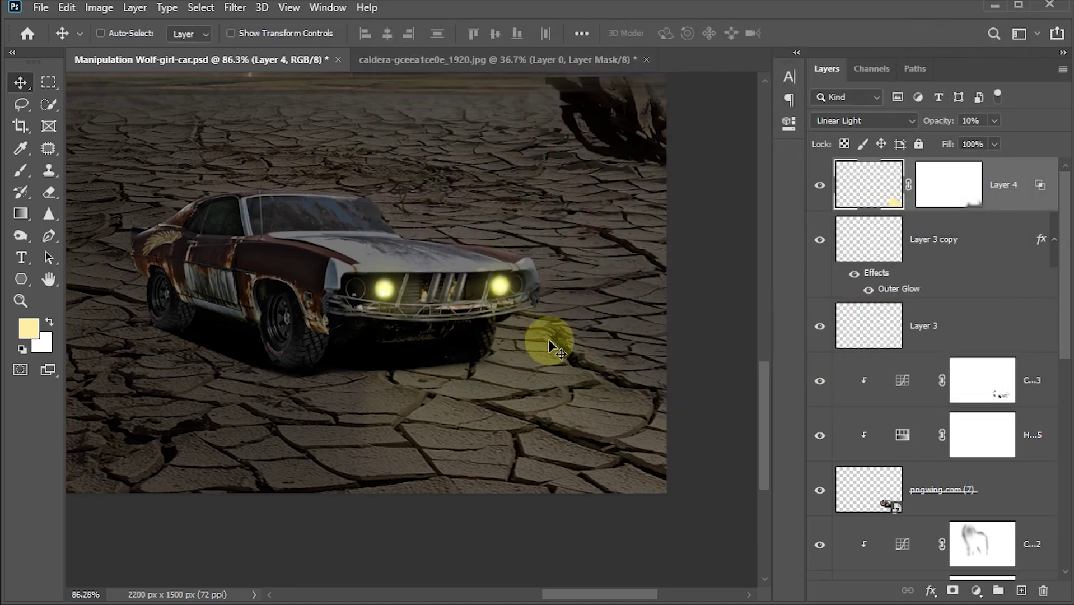
Save the composite and drag the girl PNG from Explorer into it.
key("ctrl")
key("ctrl+0")
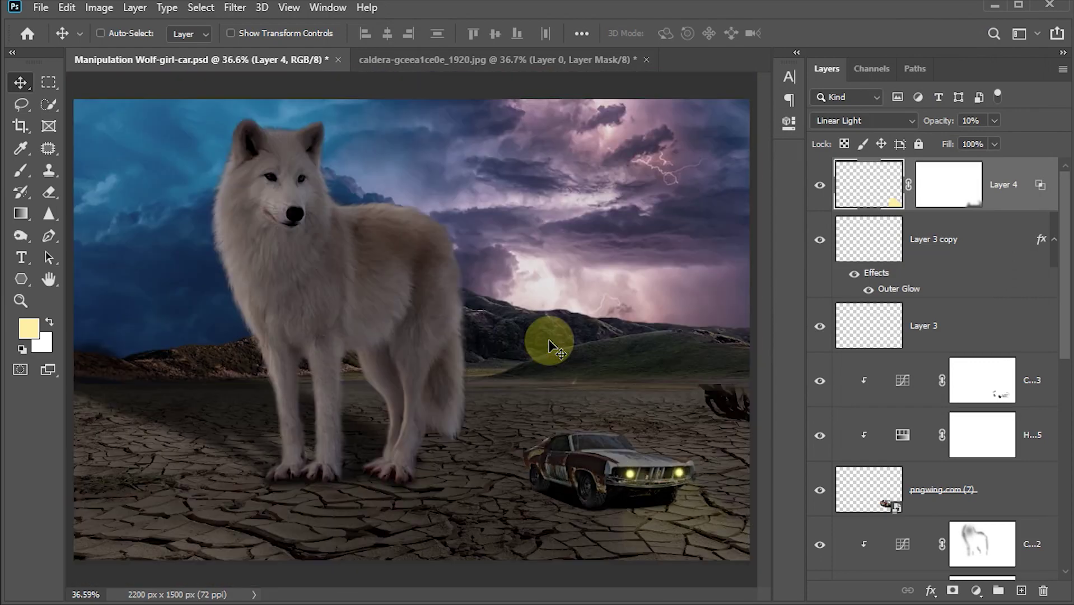
key("d")
key("ctrl+s")
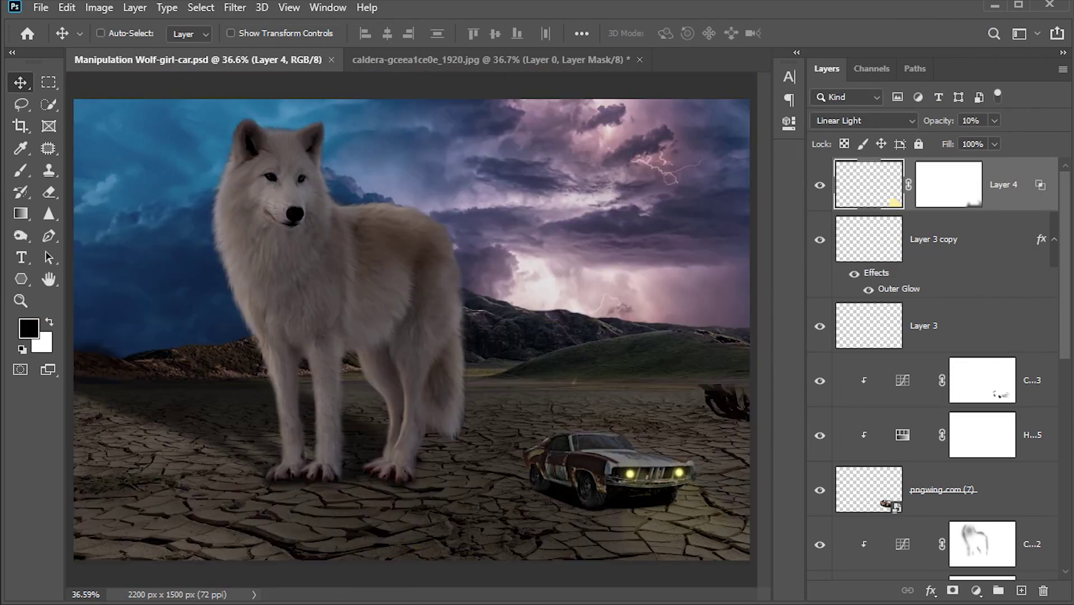
left_click(292, 528)
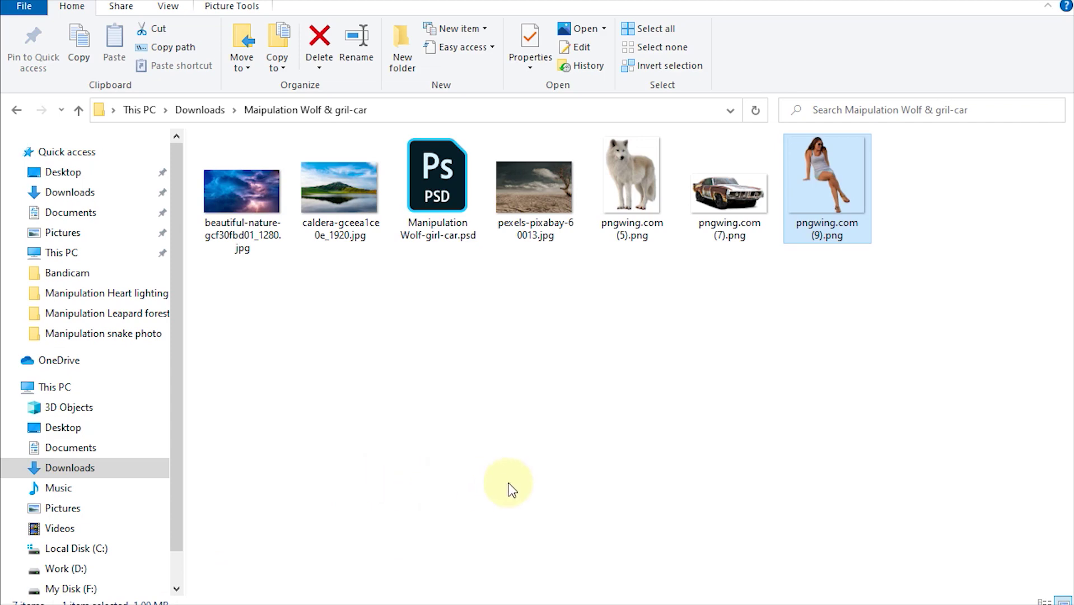
mouse_move(829, 172)
left_mouse_down()
mouse_move(513, 588)
mouse_move(528, 439)
left_mouse_up()
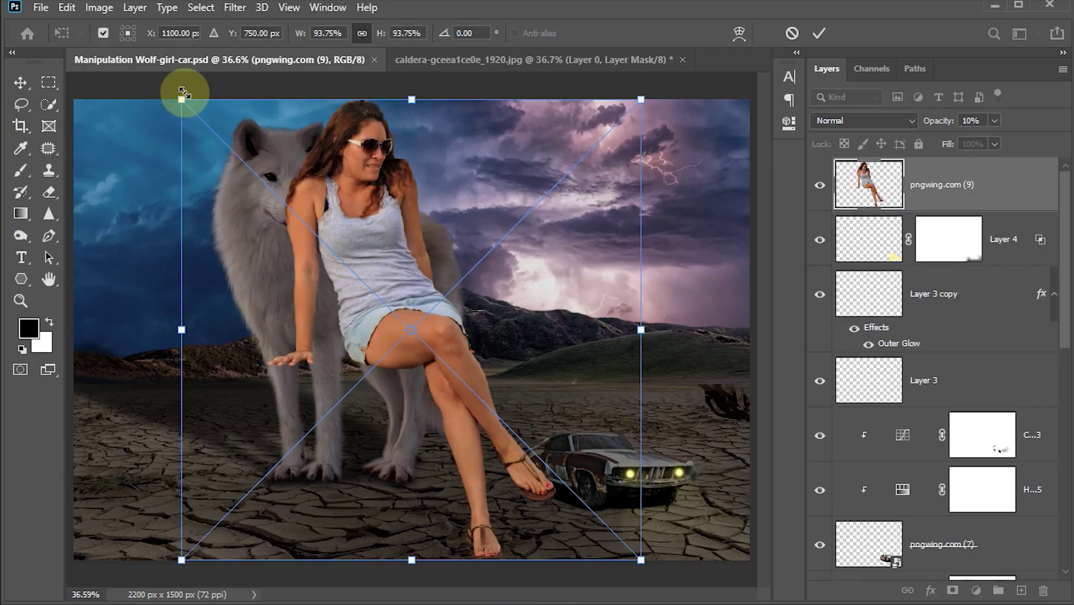
Scale the pngwing.com (9) girl to about 15.5% and seat her on the car hood.
mouse_move(182, 101)
left_mouse_down()
mouse_move(423, 324)
mouse_move(558, 475)
left_mouse_up()
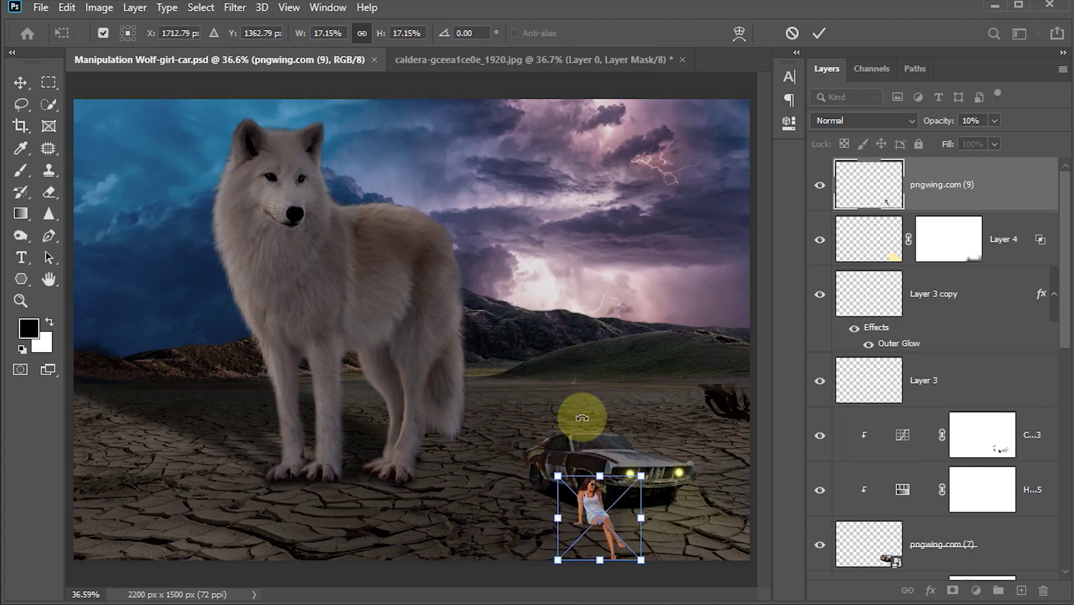
left_click_drag(628, 529, 654, 480)
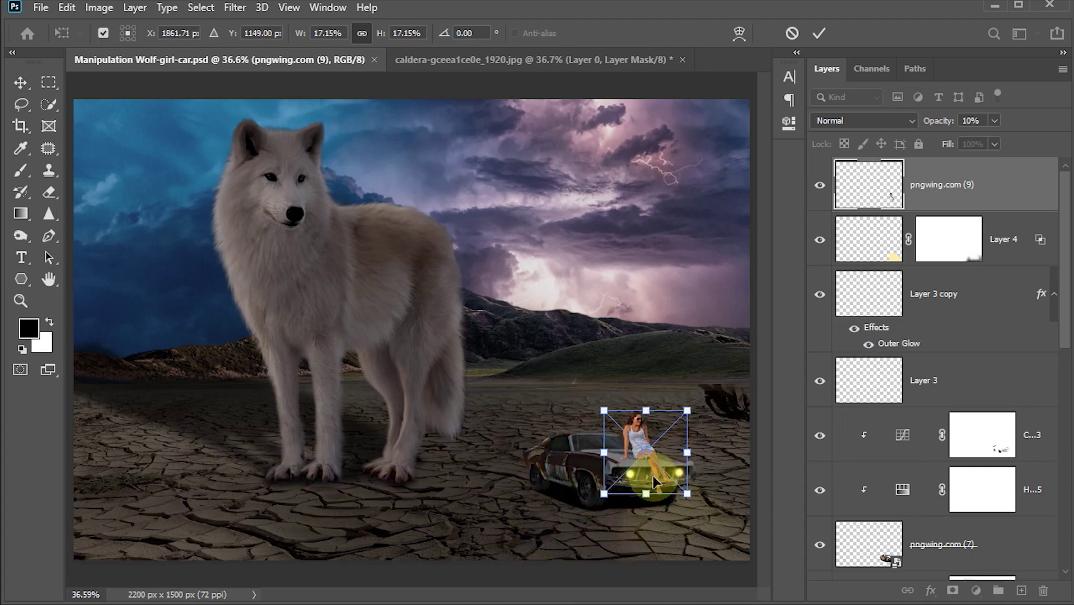
scroll(654, 481, "up", 2)
scroll(654, 481, "up", 2)
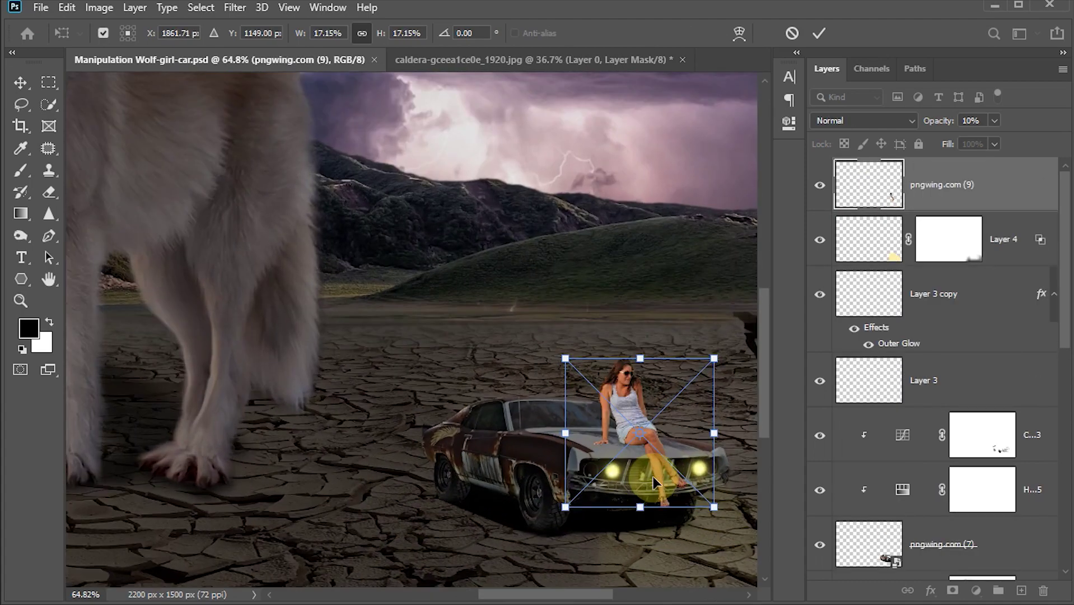
scroll(616, 459, "up", 2)
scroll(576, 434, "up", 2)
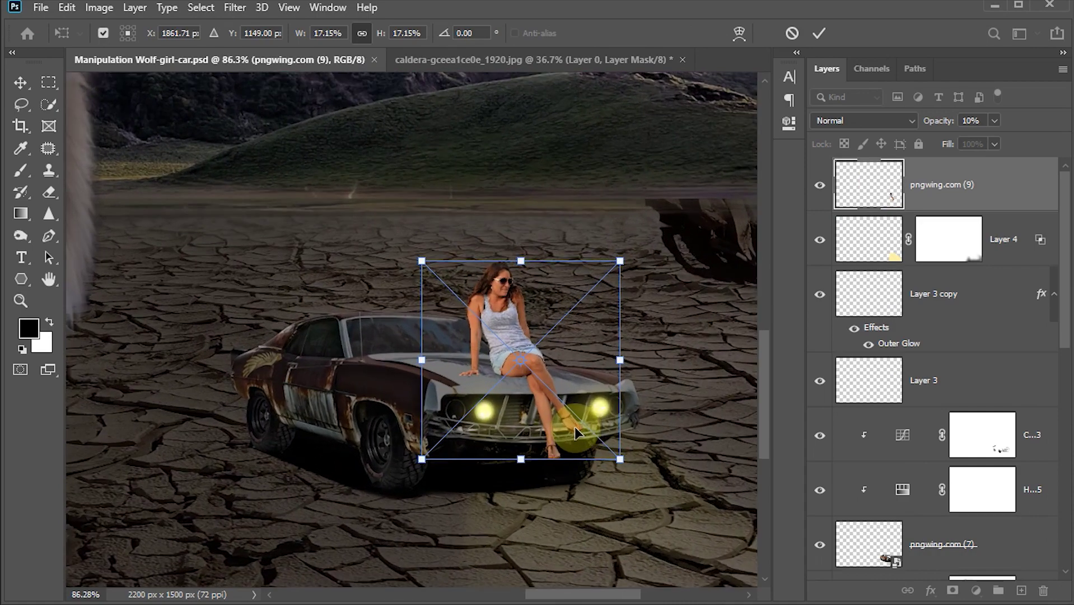
left_click_drag(619, 261, 592, 289)
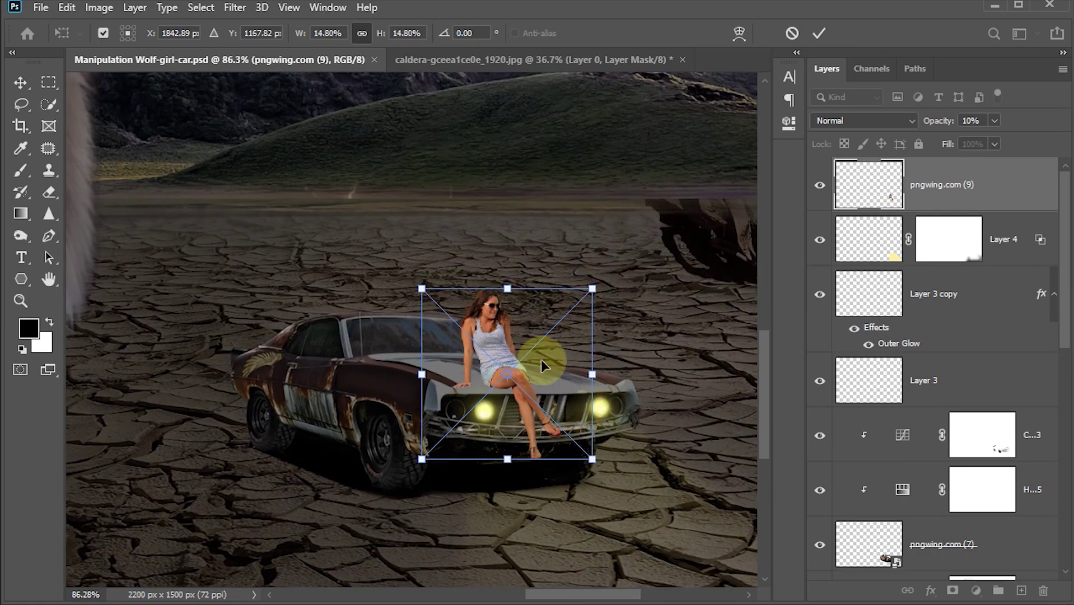
left_click_drag(543, 365, 547, 351)
left_click_drag(595, 447, 602, 454)
left_click_drag(565, 386, 558, 388)
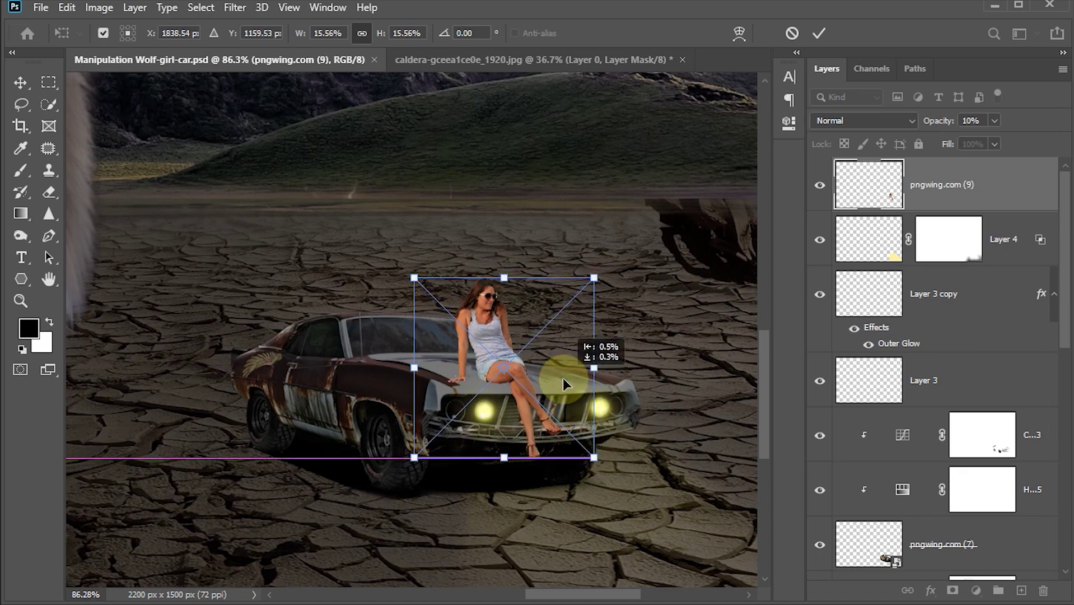
left_click(819, 35)
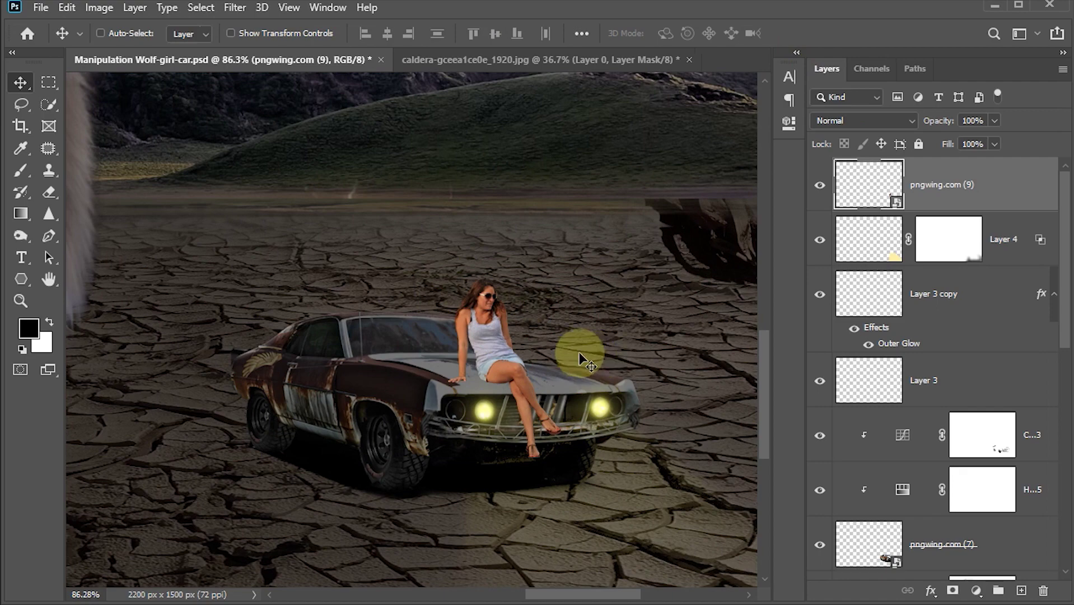
Add a Hue/Saturation layer clipped to the girl with Saturation -24 and Lightness -9.
left_click(975, 590)
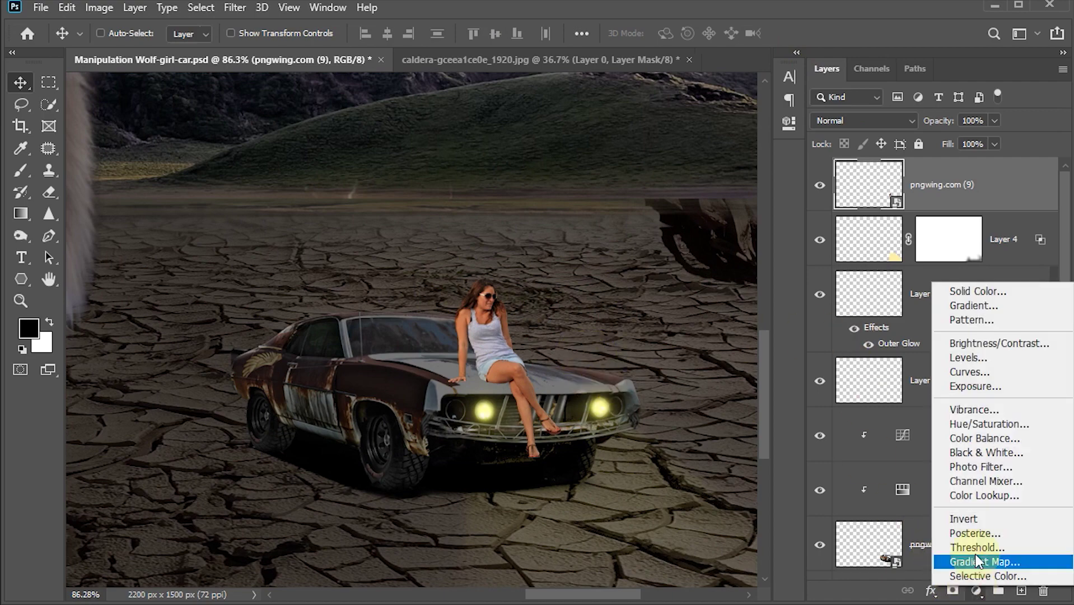
left_click(974, 423)
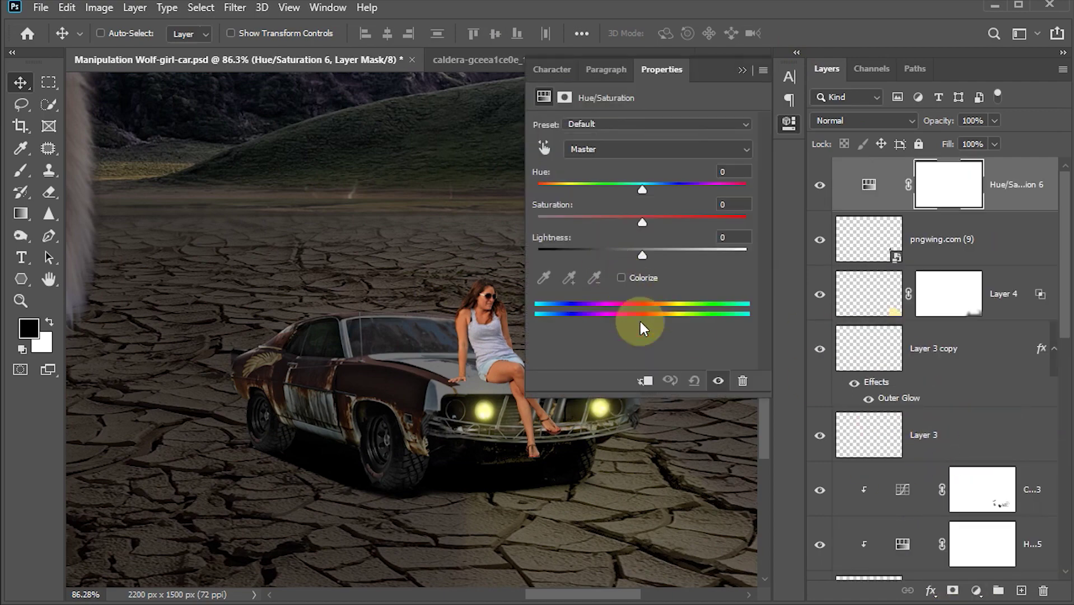
left_click(647, 381)
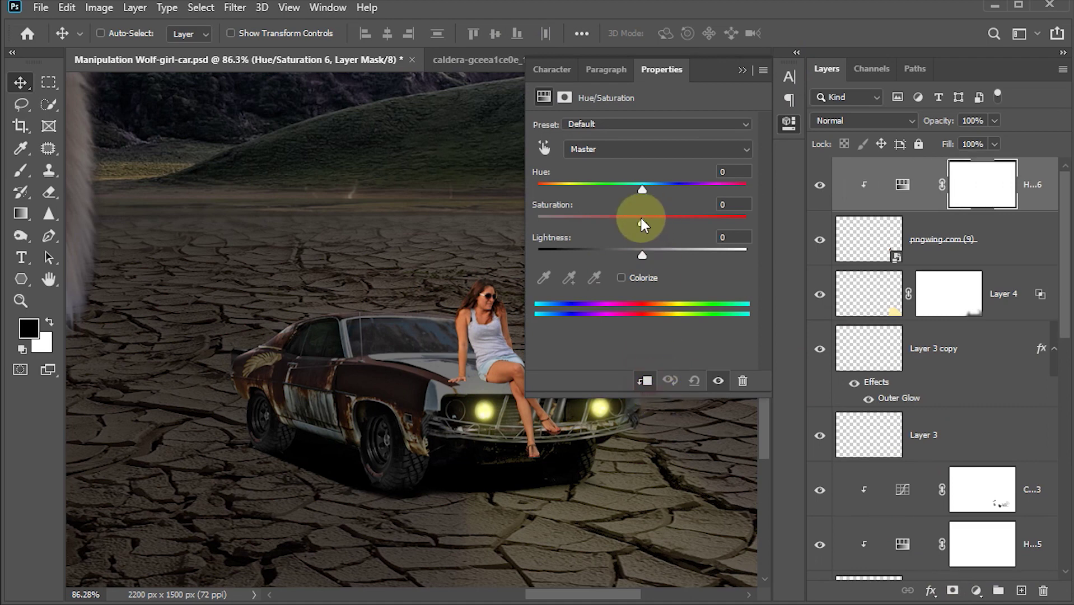
mouse_move(641, 221)
left_mouse_down()
mouse_move(617, 224)
mouse_move(638, 258)
left_mouse_up()
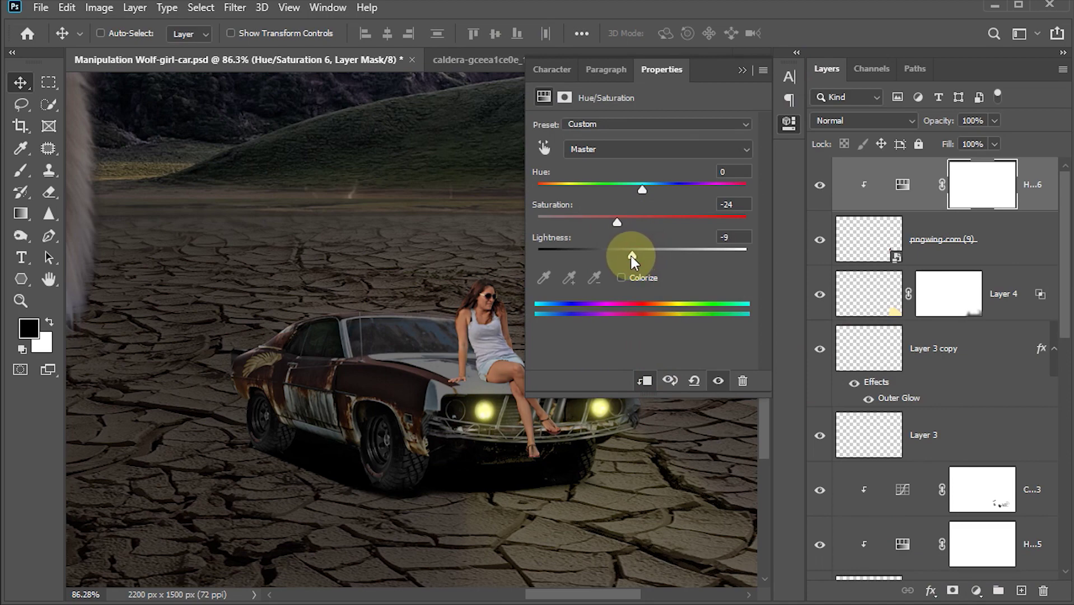
left_click(743, 71)
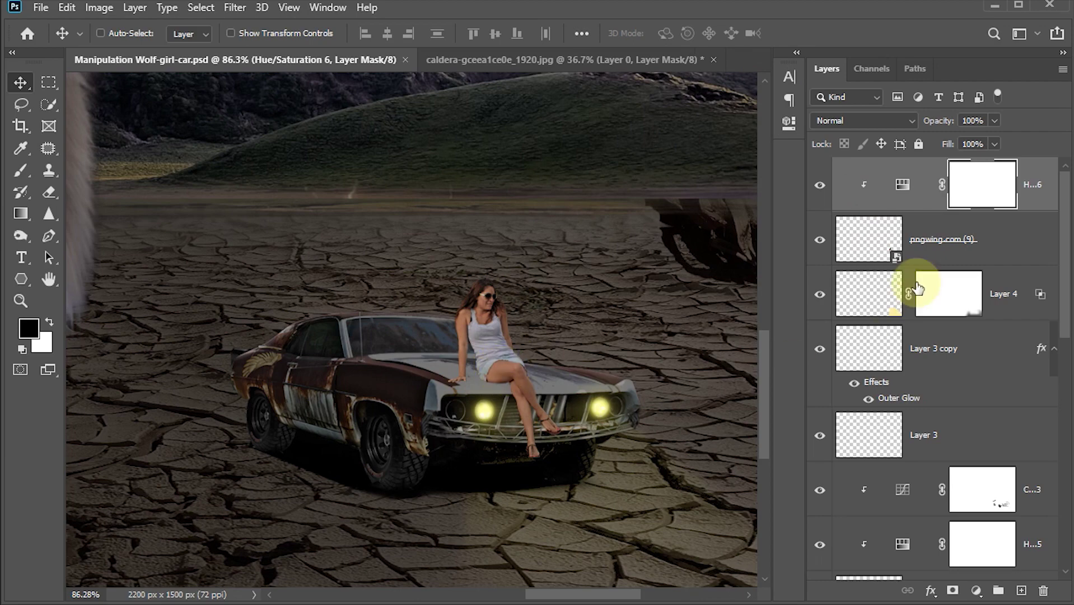
left_click(873, 245)
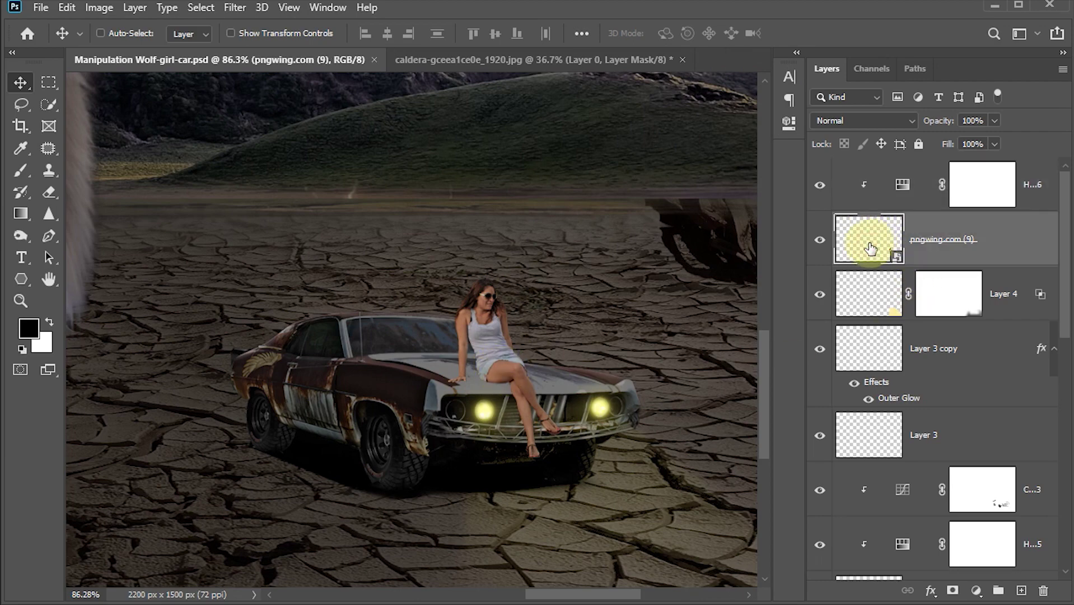
Create a new shadow layer above Layer 4 from the girl's outline.
left_click(869, 247, "ctrl")
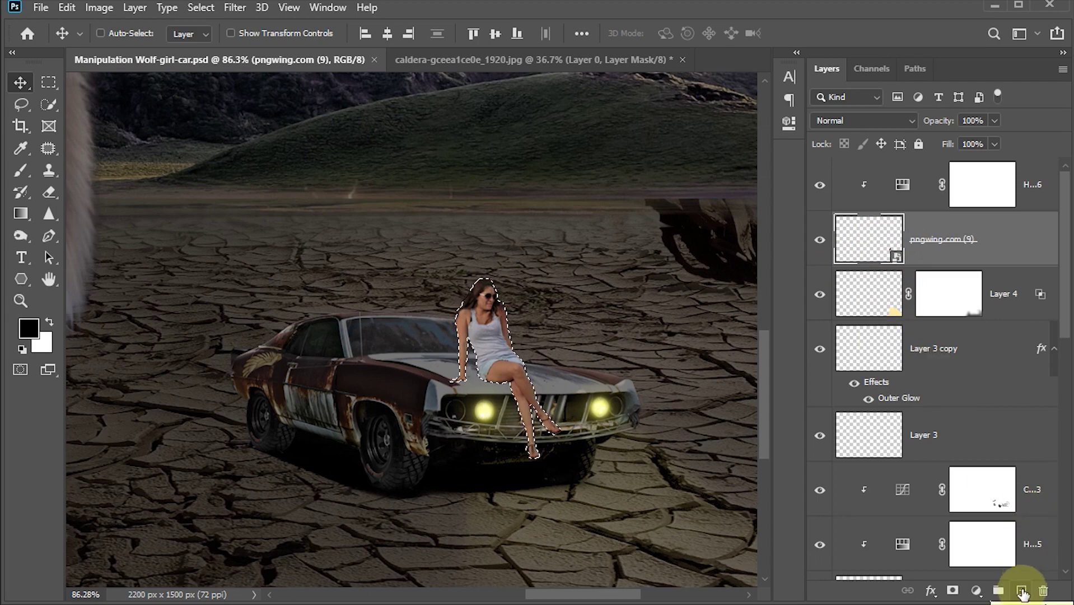
left_click(1021, 592)
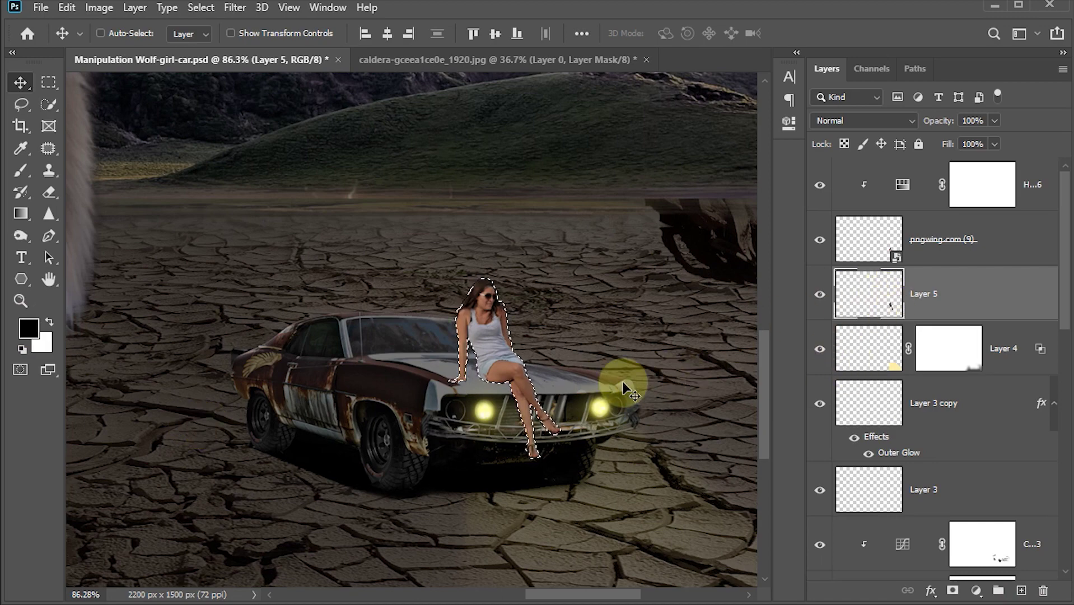
key("ctrl+d")
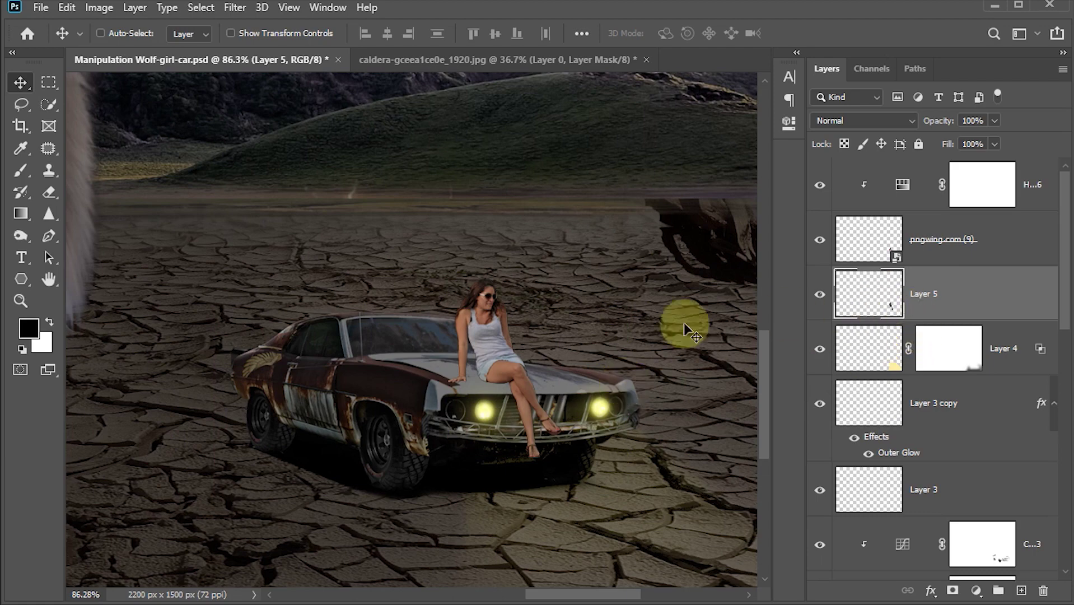
Skew the shadow to lean left and warp its edges back across the hood.
key("ctrl+t")
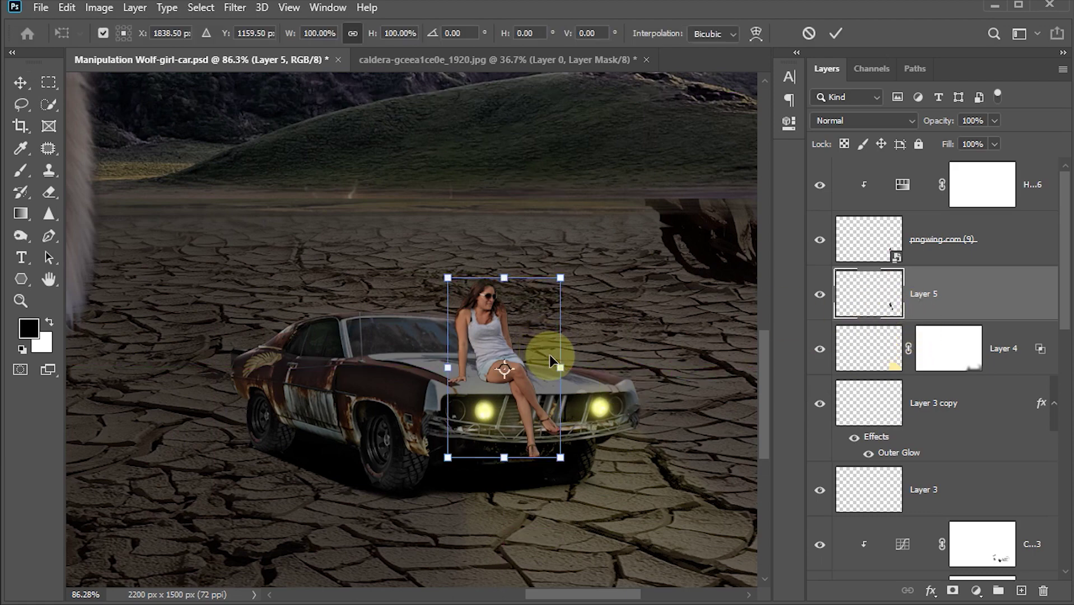
left_click_drag(504, 277, 462, 288)
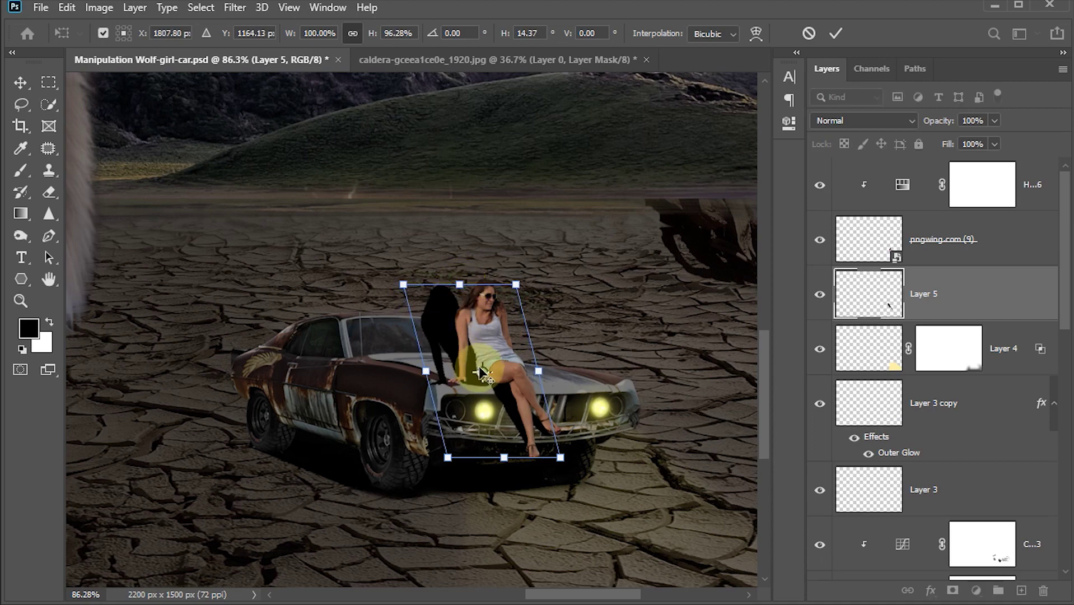
right_click(467, 421)
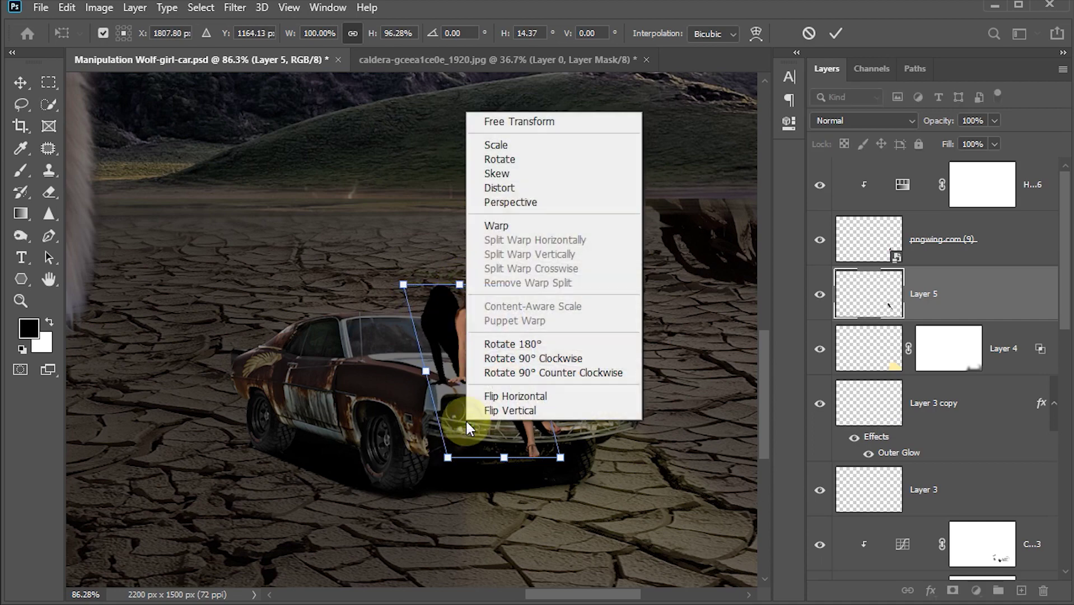
left_click(498, 224)
left_click_drag(463, 393, 468, 382)
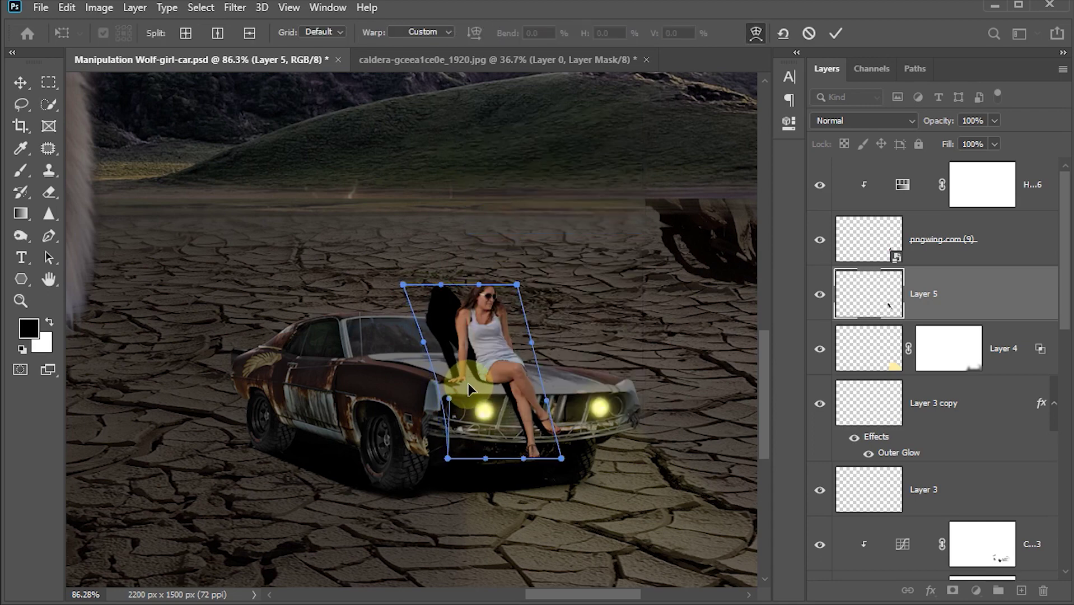
left_click(525, 458)
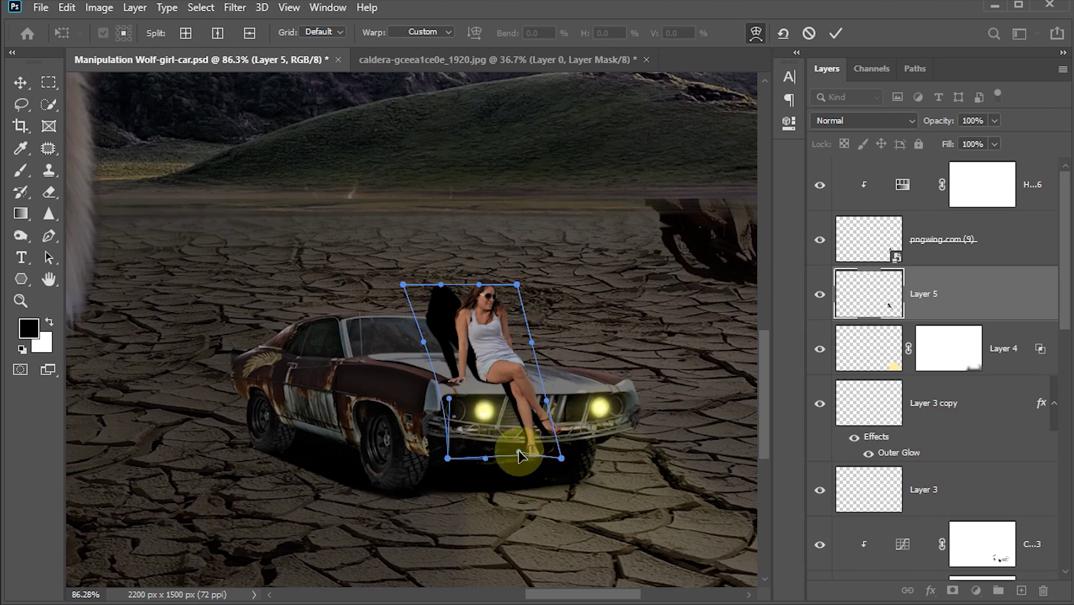
left_click_drag(522, 458, 518, 448)
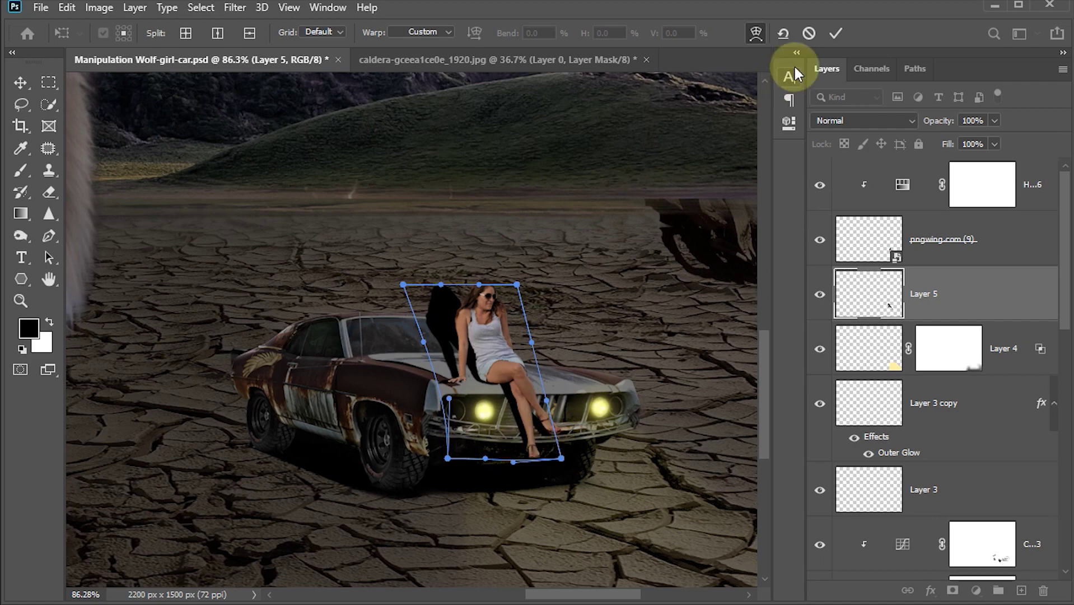
left_click(837, 33)
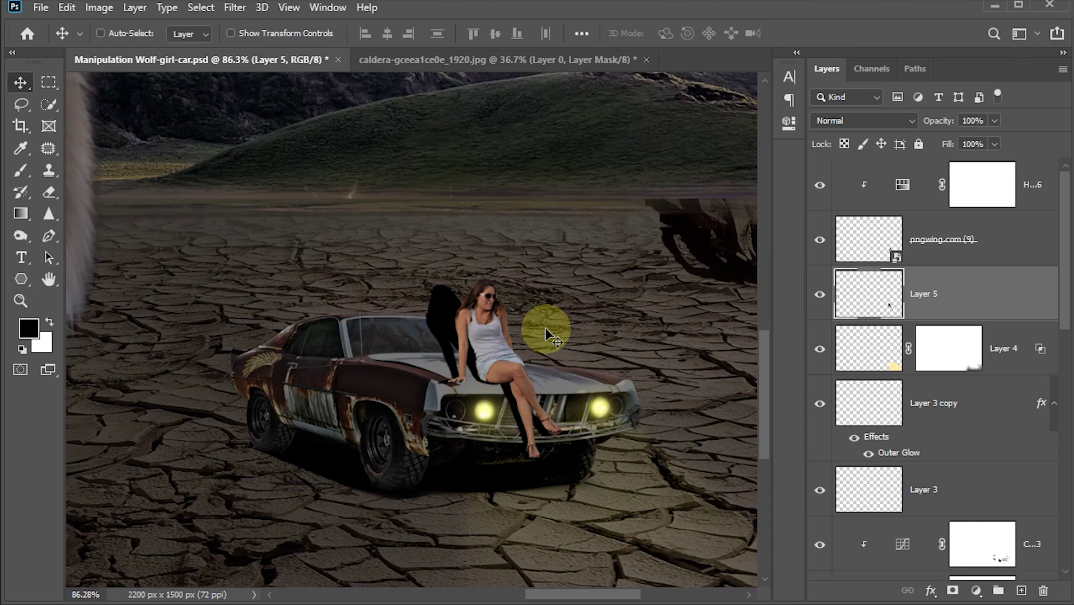
Set Layer 5 to 60% opacity, blur it 2.5 px, and add a layer mask.
left_click(984, 121)
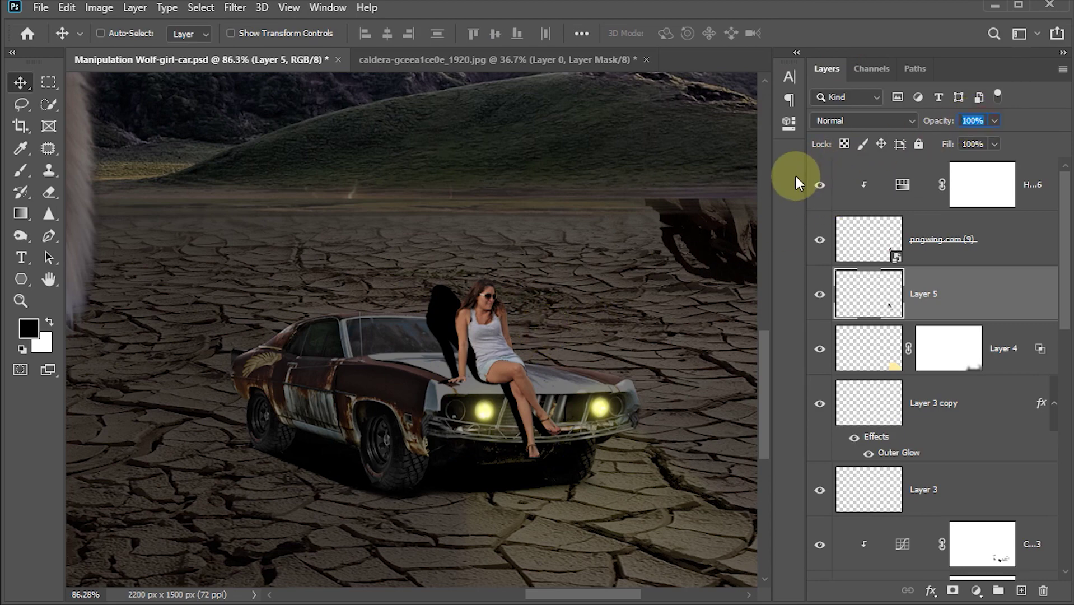
type("60")
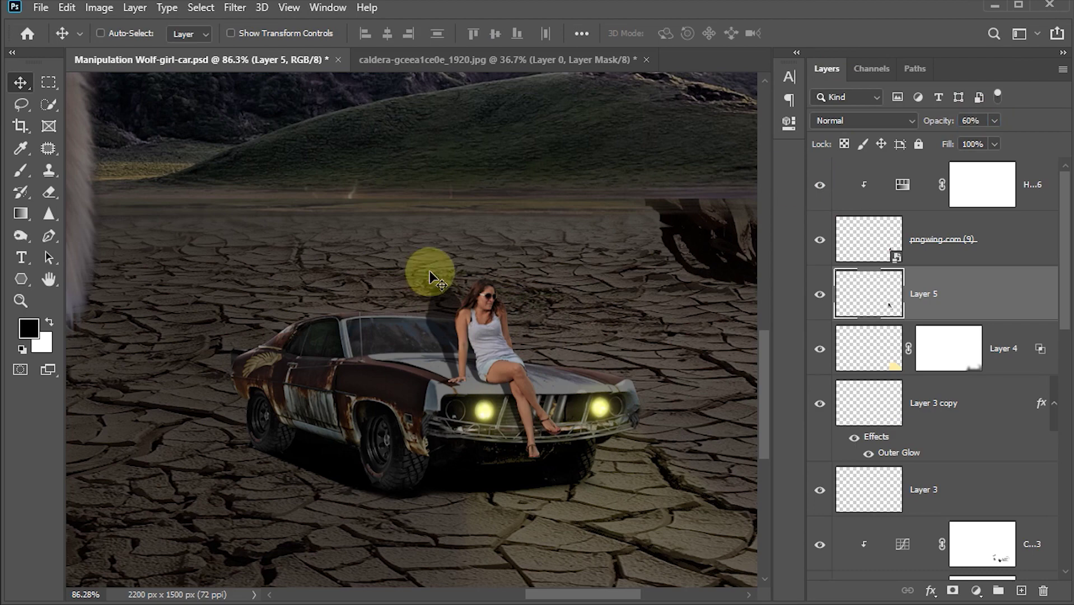
left_click(233, 7)
mouse_move(245, 197)
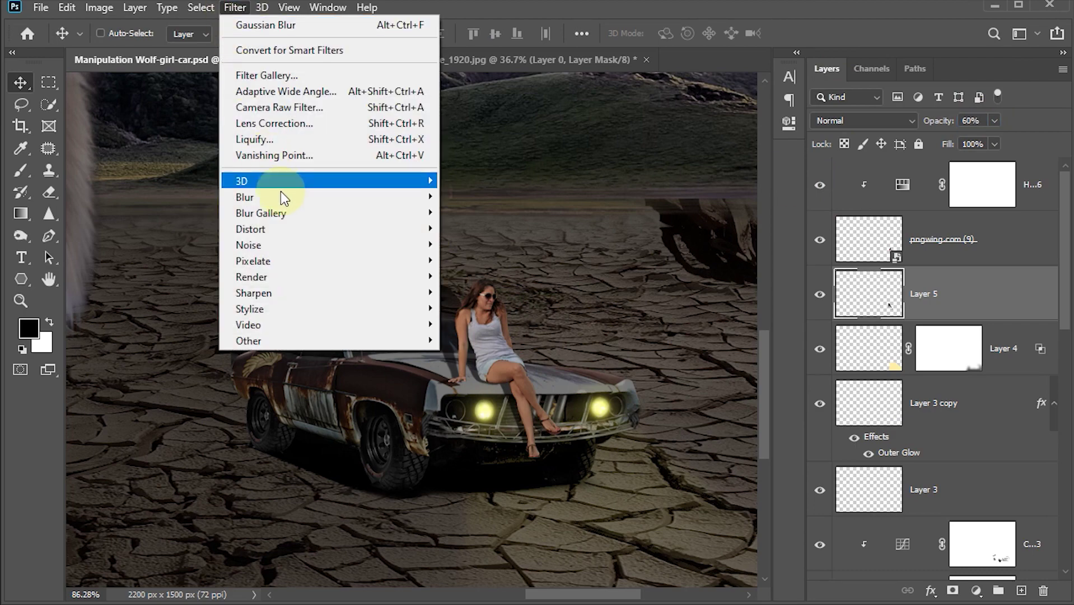
left_click(485, 259)
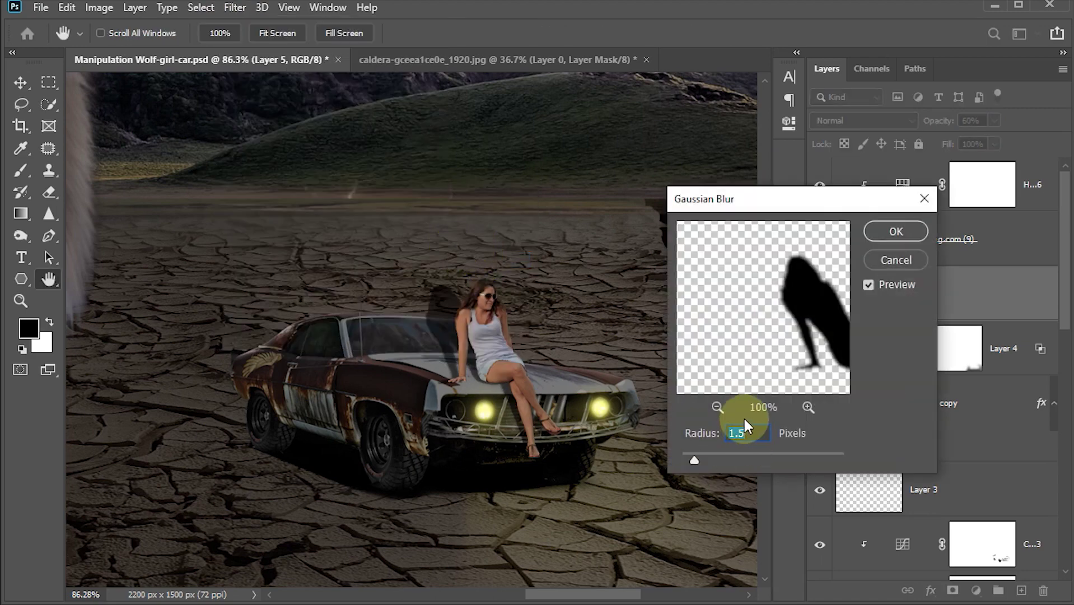
type("2")
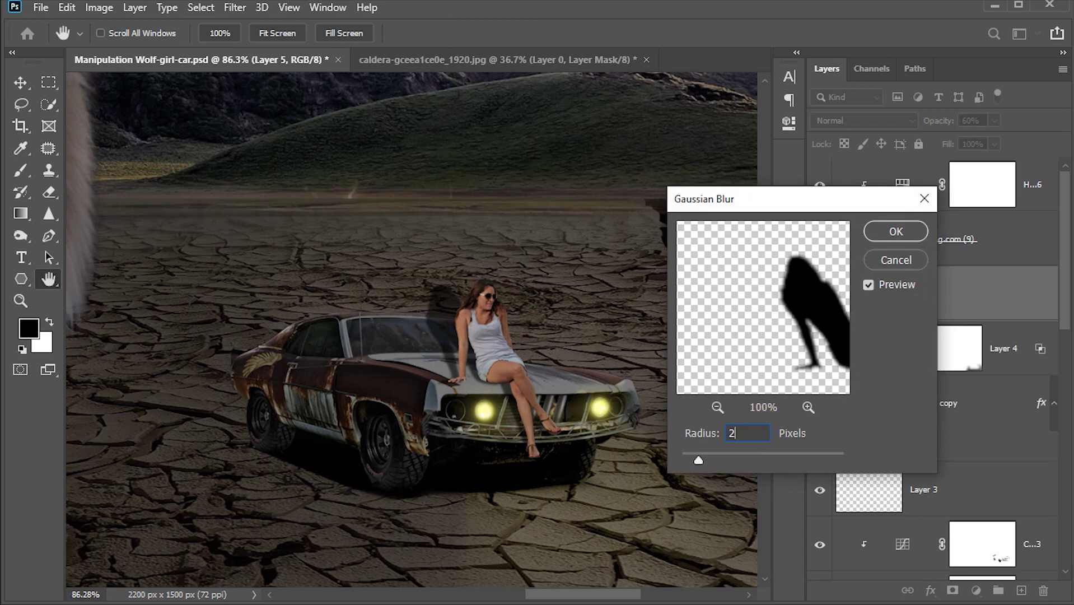
double_click(752, 434)
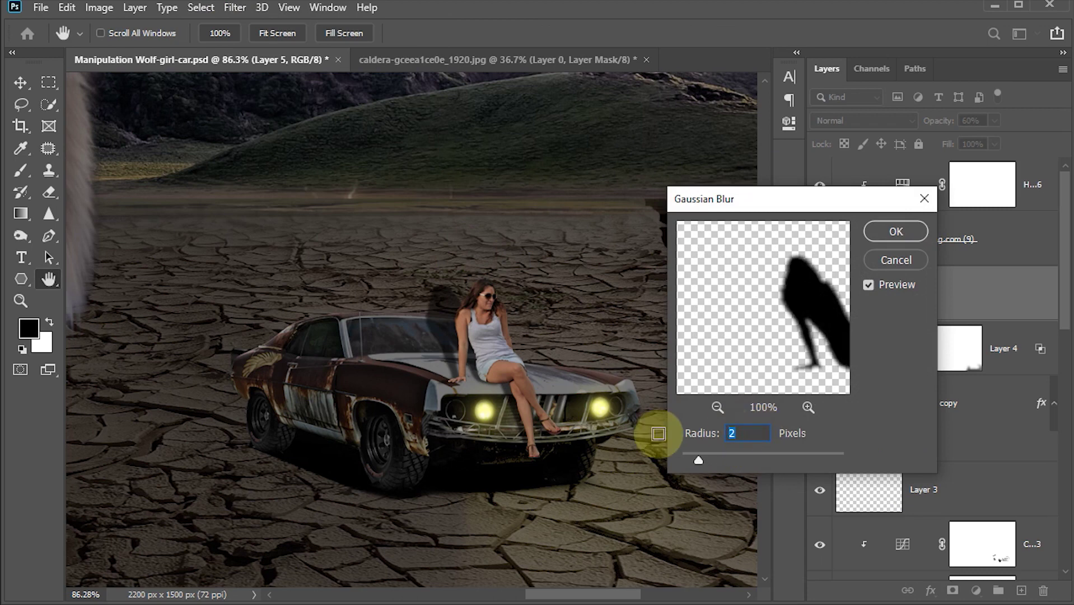
type("2")
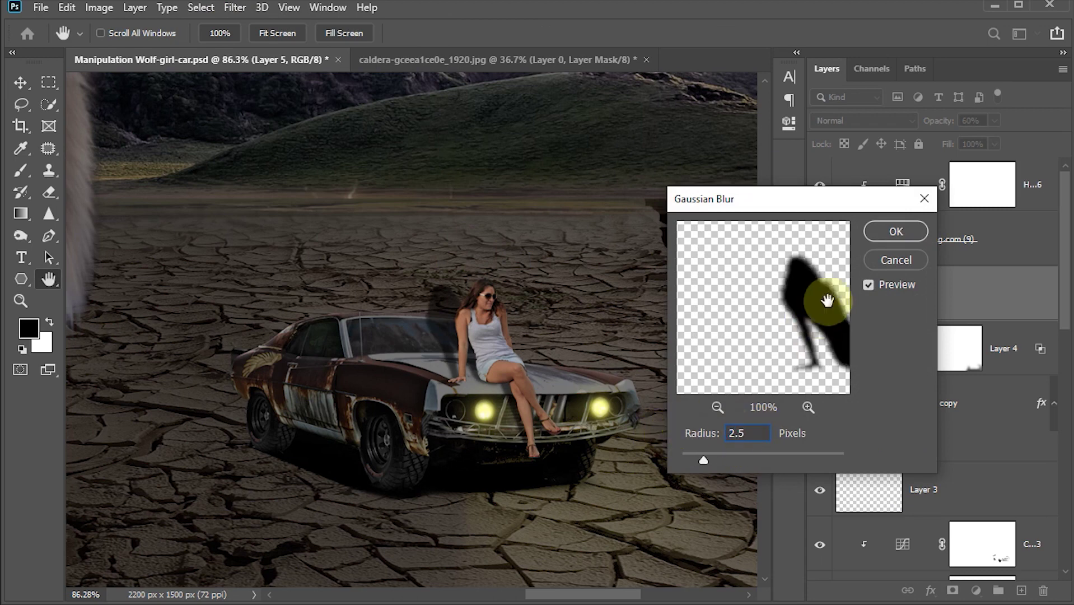
left_click(891, 233)
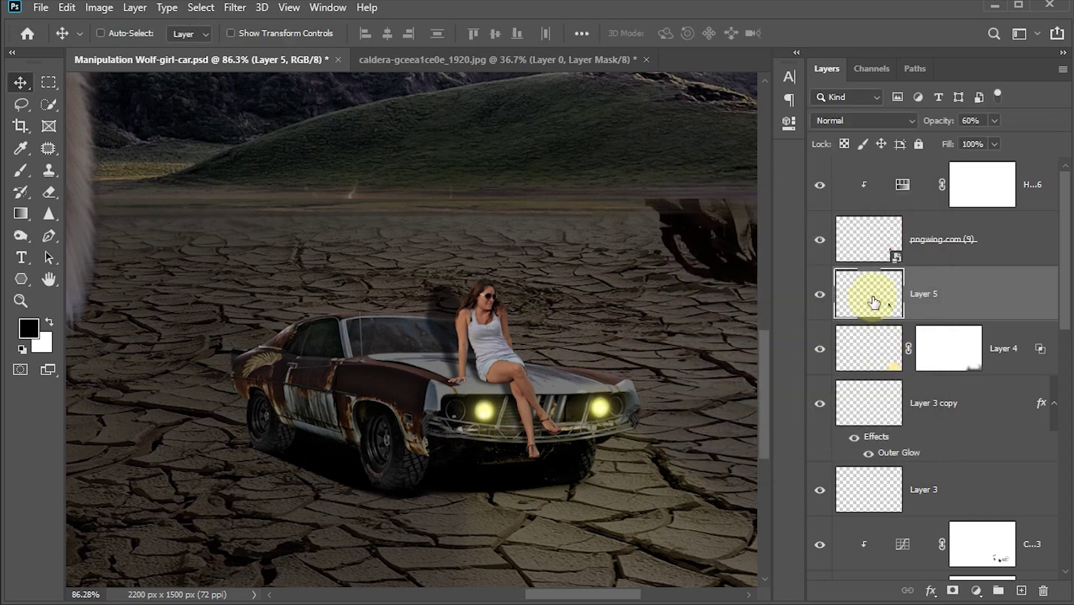
left_click(953, 592)
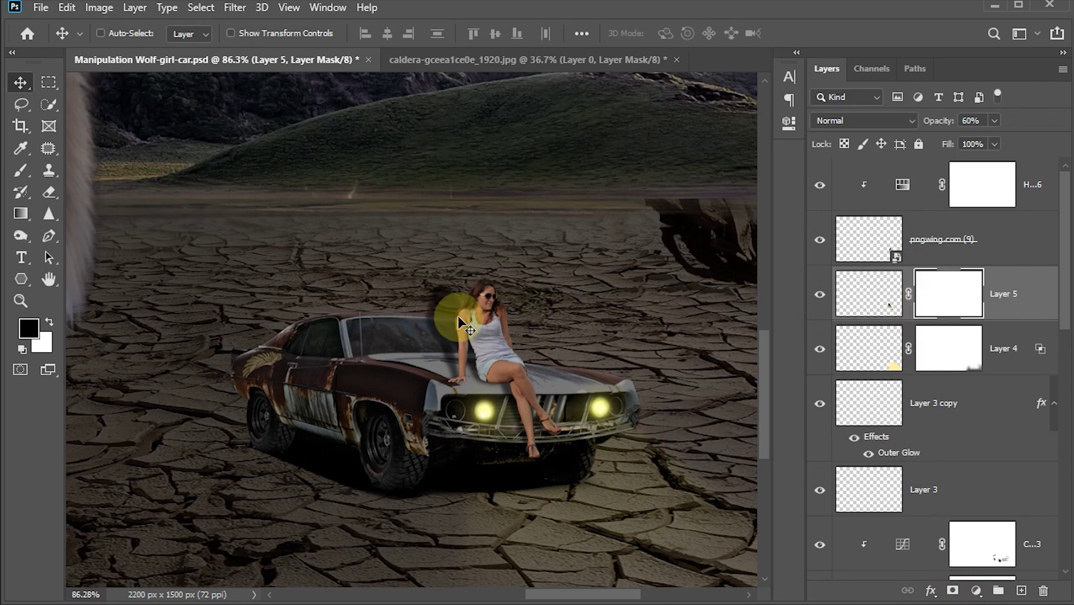
Paint the shadow mask with a size-70, 25% black brush beside the girl's head.
key("b")
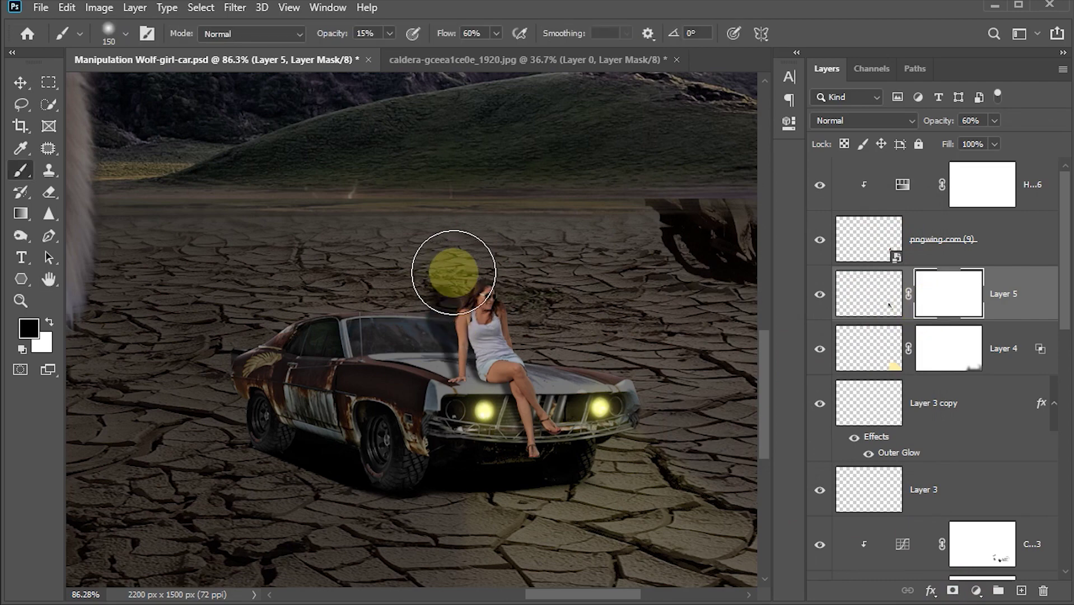
scroll(453, 273, "up", 2)
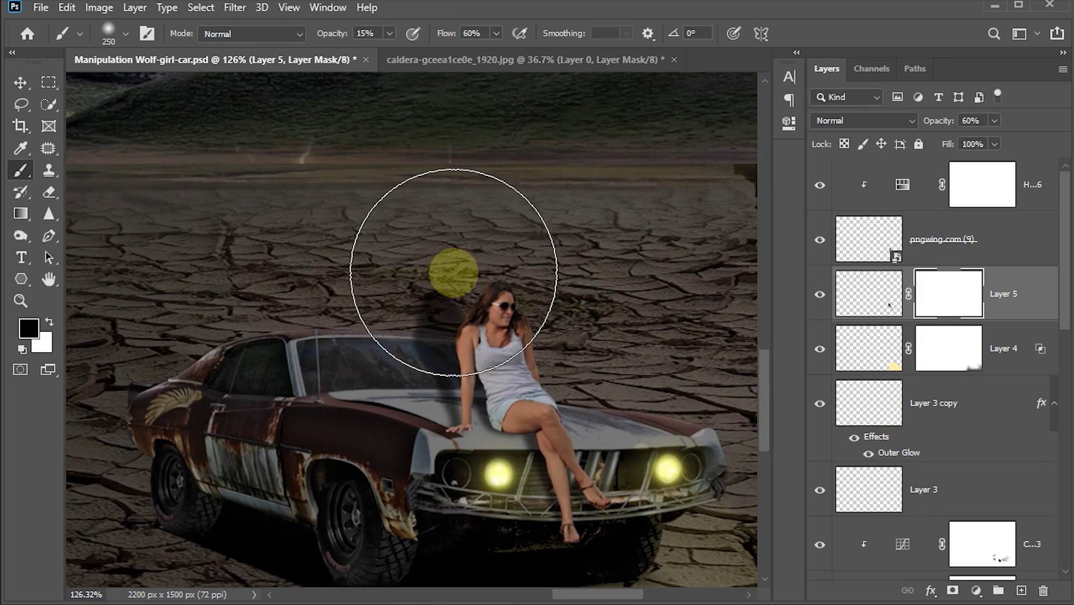
key("bracketleft")
key("bracketleft")
key("bracketleft")
key("bracketleft")
key("bracketleft")
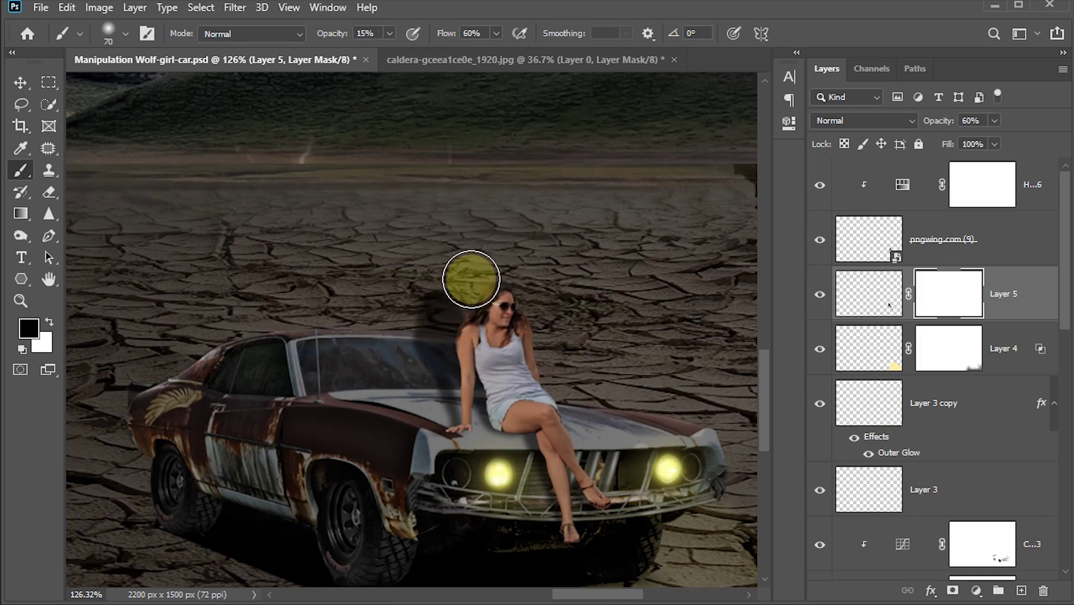
key("2")
key("5")
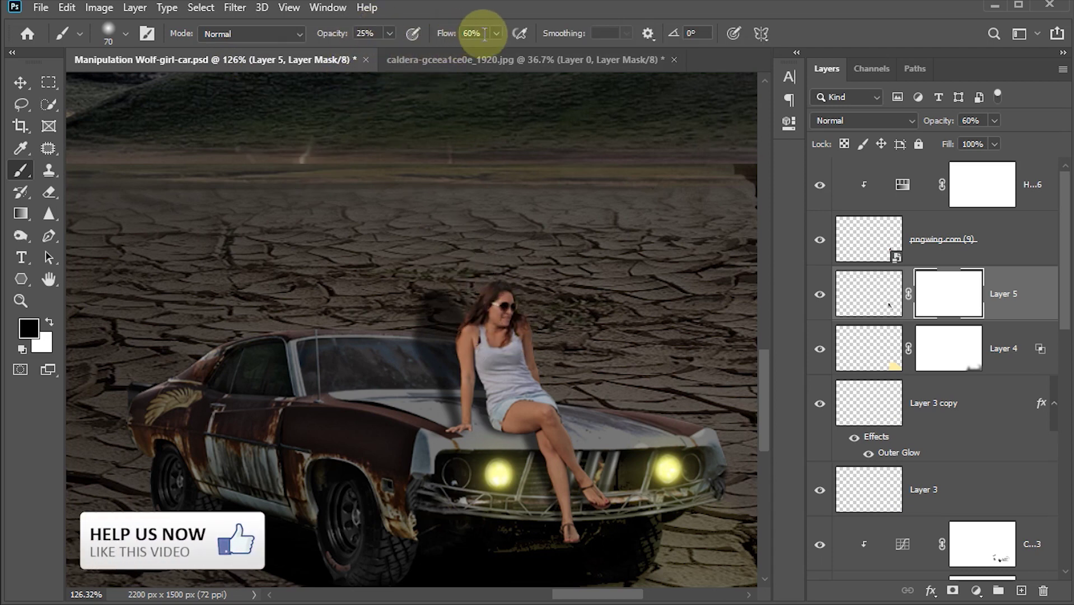
mouse_move(487, 277)
left_mouse_down()
mouse_move(419, 285)
mouse_move(462, 293)
left_mouse_up()
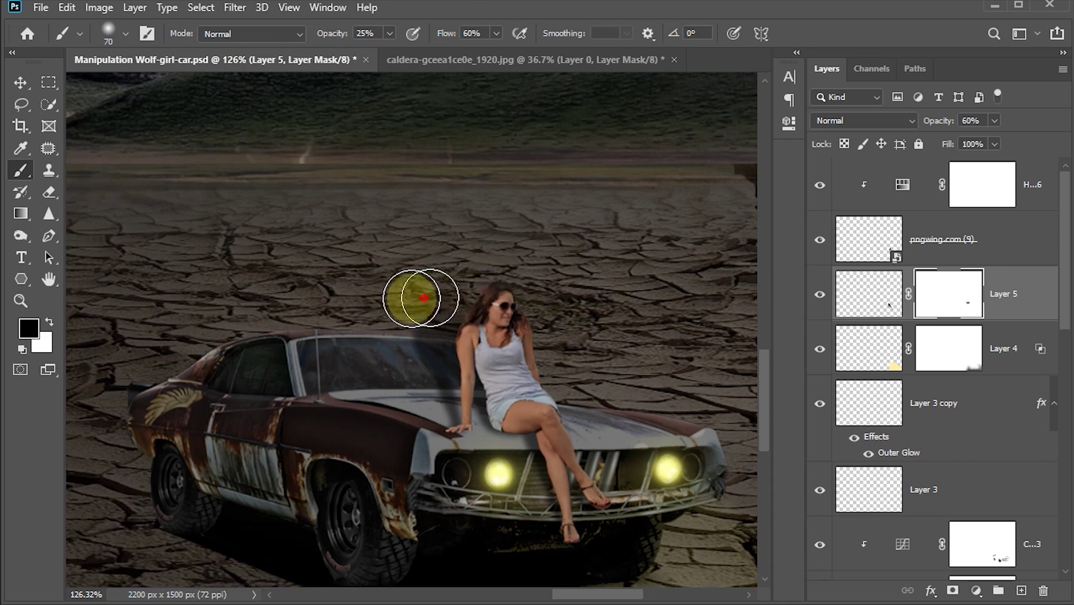
mouse_move(422, 302)
left_mouse_down()
mouse_move(406, 303)
mouse_move(461, 291)
mouse_move(380, 292)
mouse_move(552, 288)
mouse_move(530, 352)
left_mouse_up()
scroll(551, 288, "down", 3)
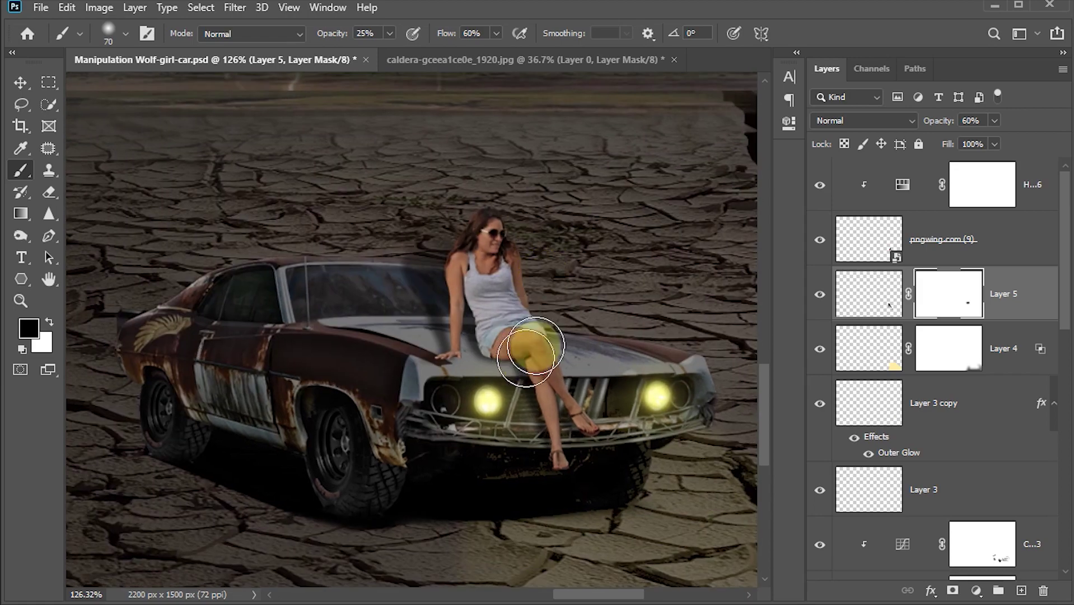
left_click(20, 82)
left_click(863, 302)
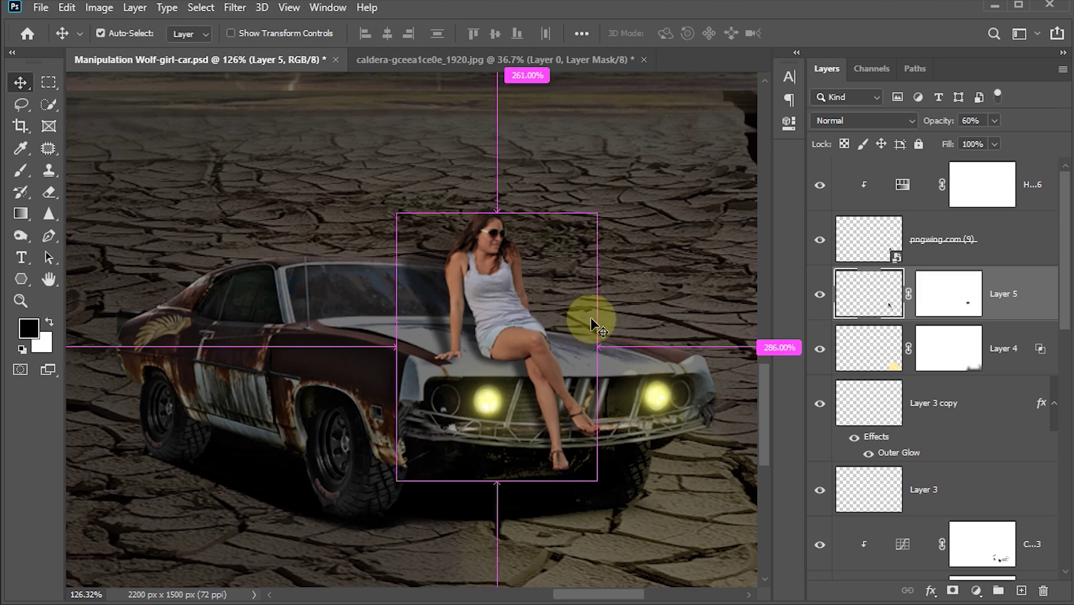
Fit the whole composite on screen and save it.
key("ctrl+0")
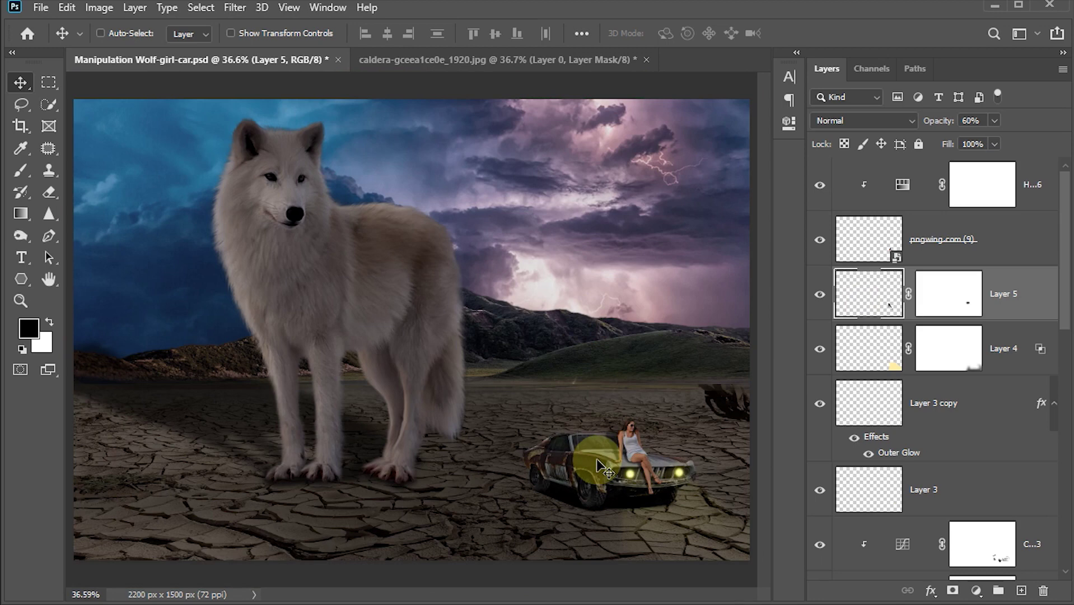
key("ctrl+s")
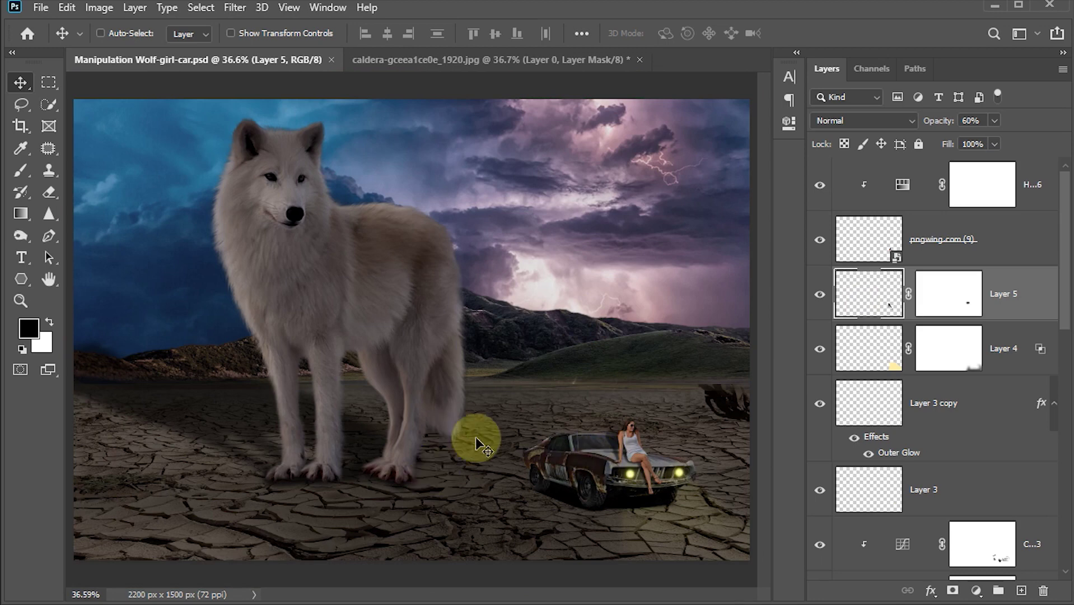
left_click(911, 184)
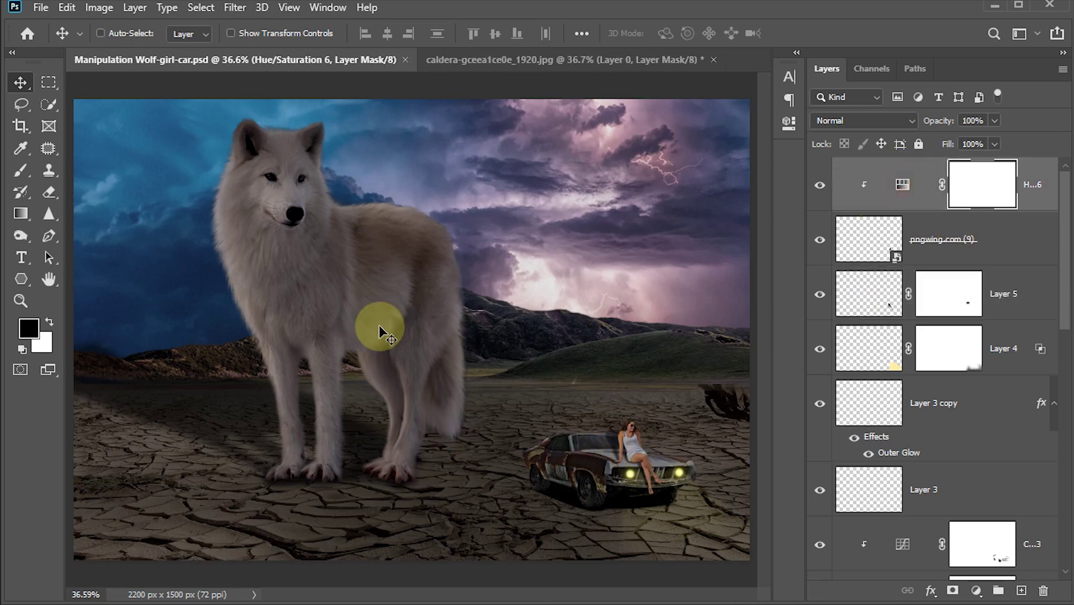
Add a Color Lookup adjustment layer using the NightFromDay.CUBE preset.
left_click(975, 591)
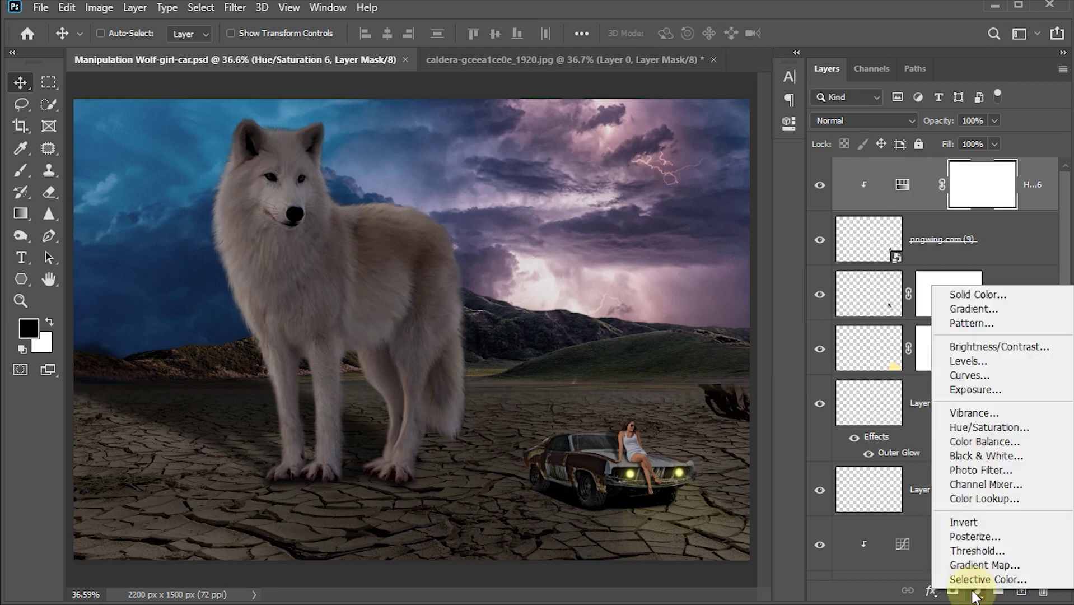
left_click(976, 497)
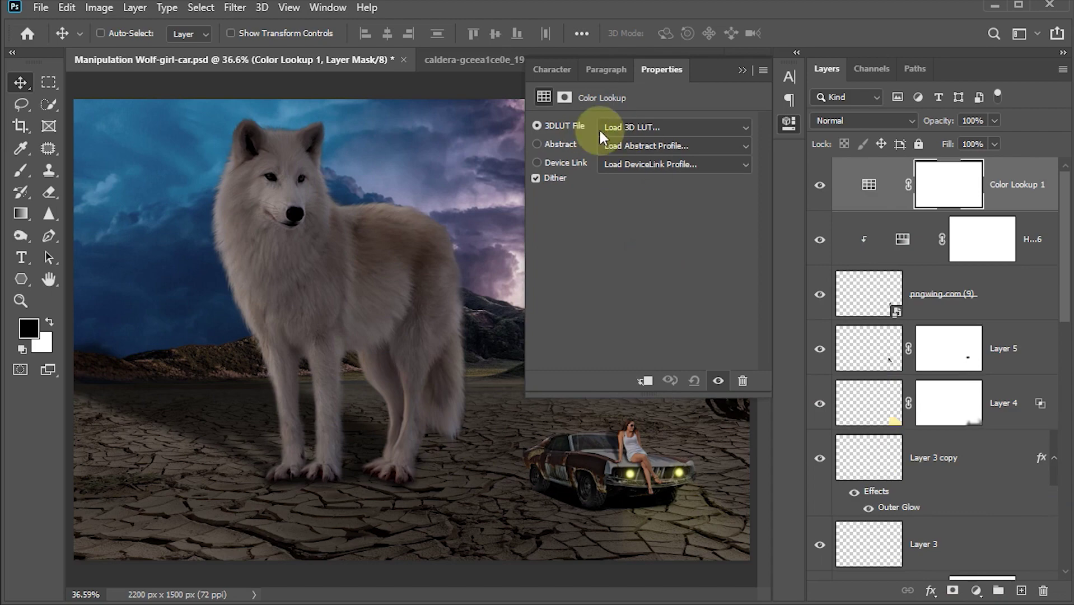
left_click(697, 130)
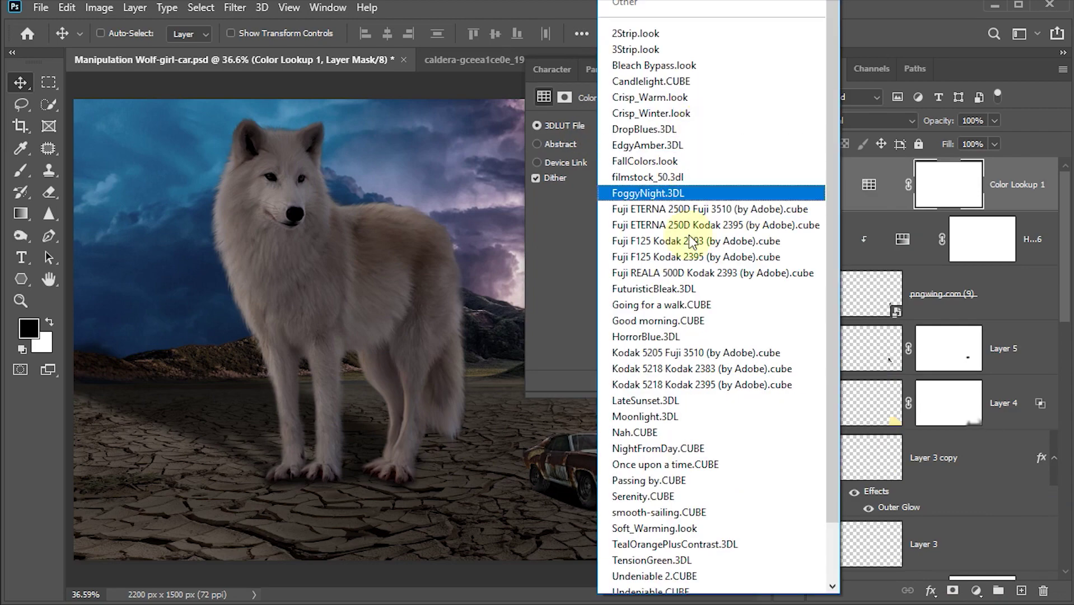
left_click(667, 448)
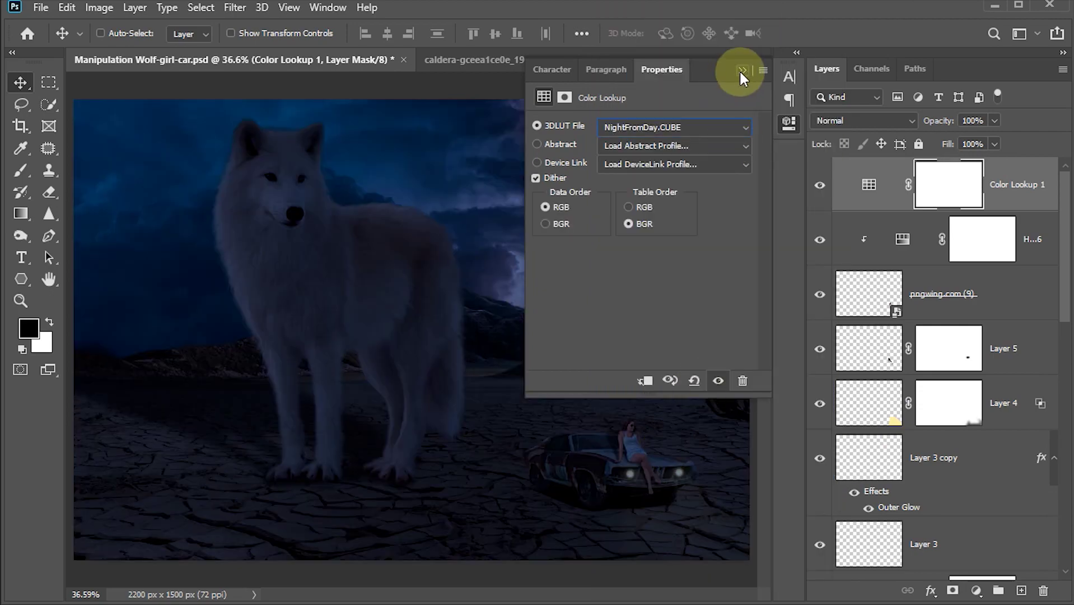
left_click(741, 70)
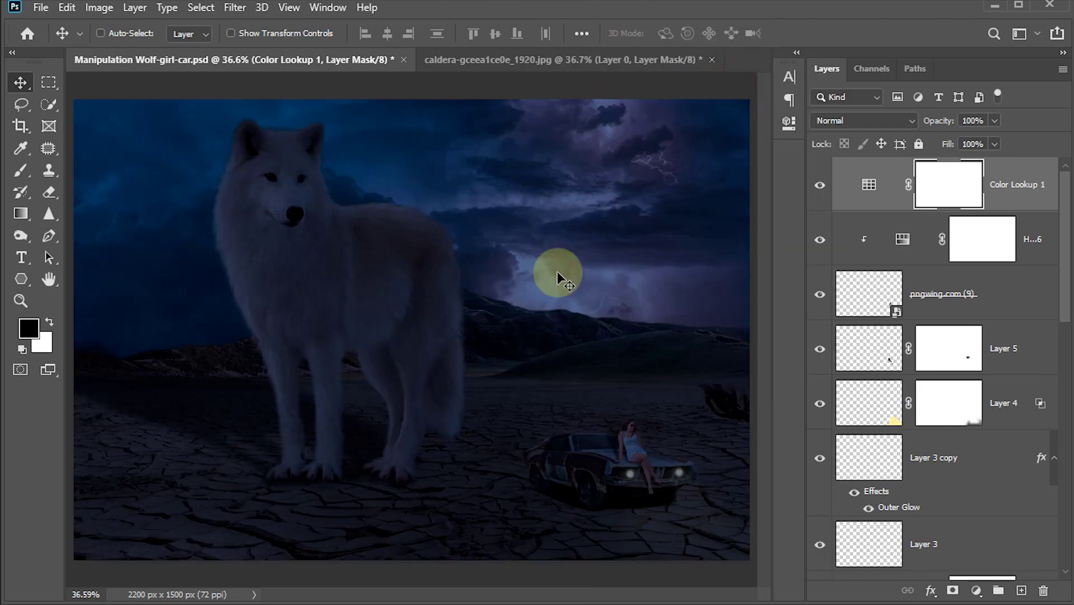
Lower the Color Lookup layer's opacity to 60%.
left_click(984, 121)
type("60")
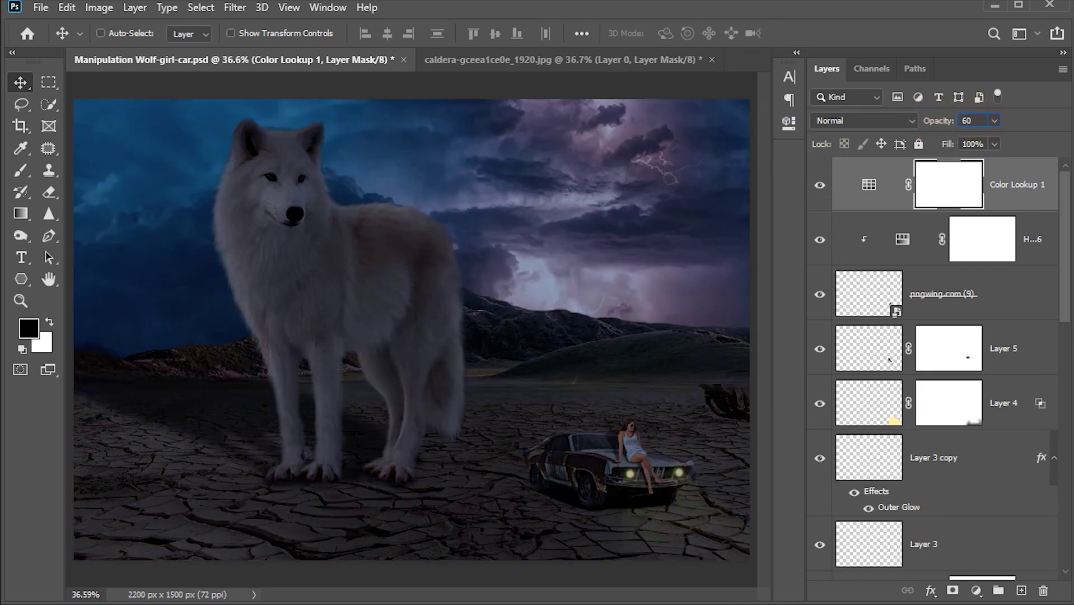
key("Return")
left_click(581, 310)
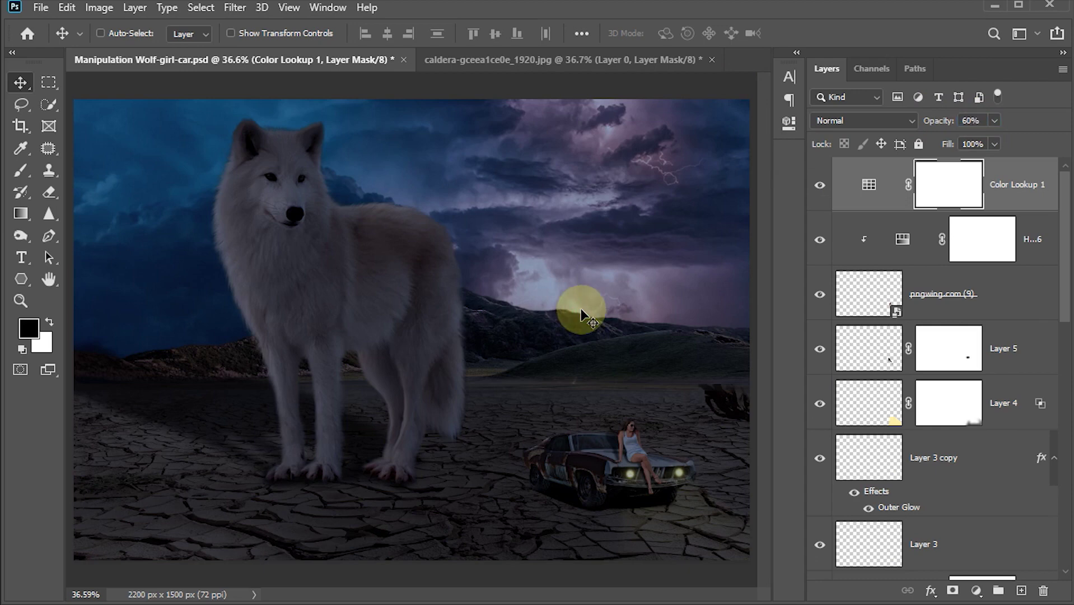
left_click(977, 591)
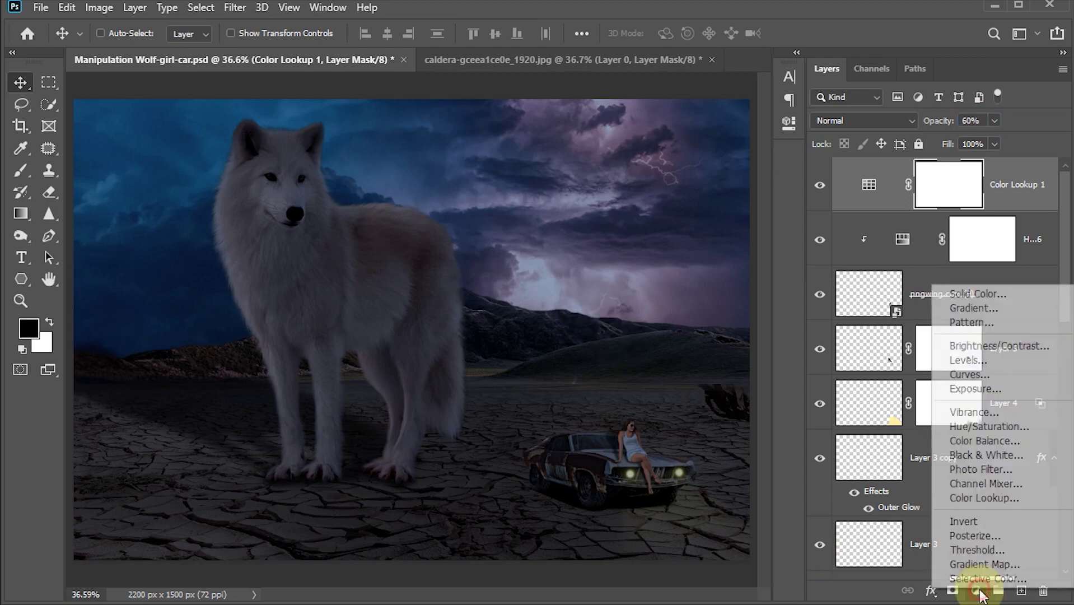
Add a Curves layer with a gentle S-curve: highlights raised, shadows slightly lowered.
left_click(972, 374)
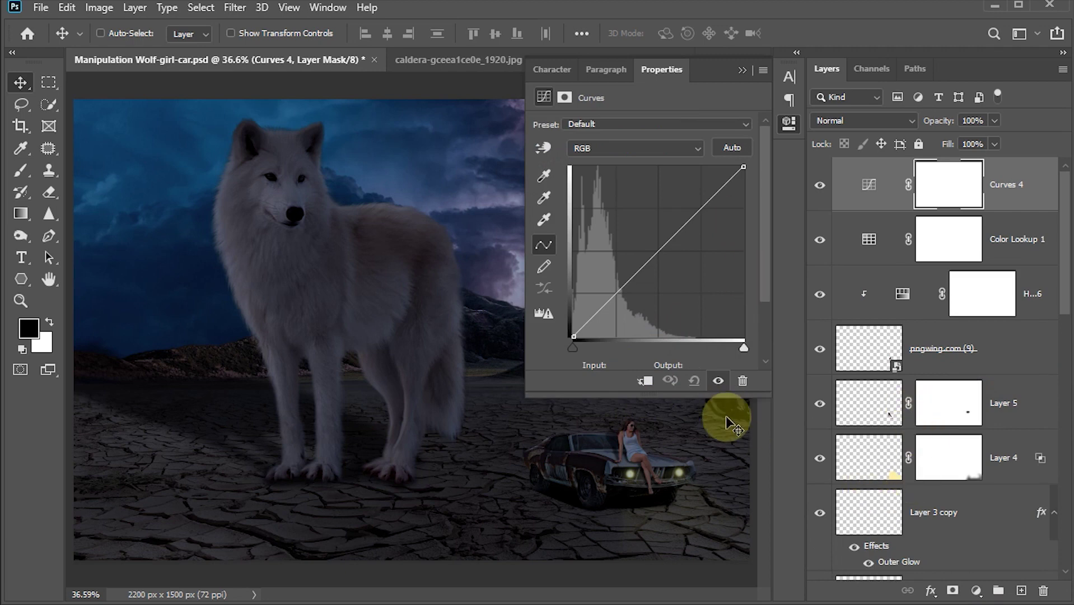
left_click(693, 212)
left_click_drag(693, 212, 692, 196)
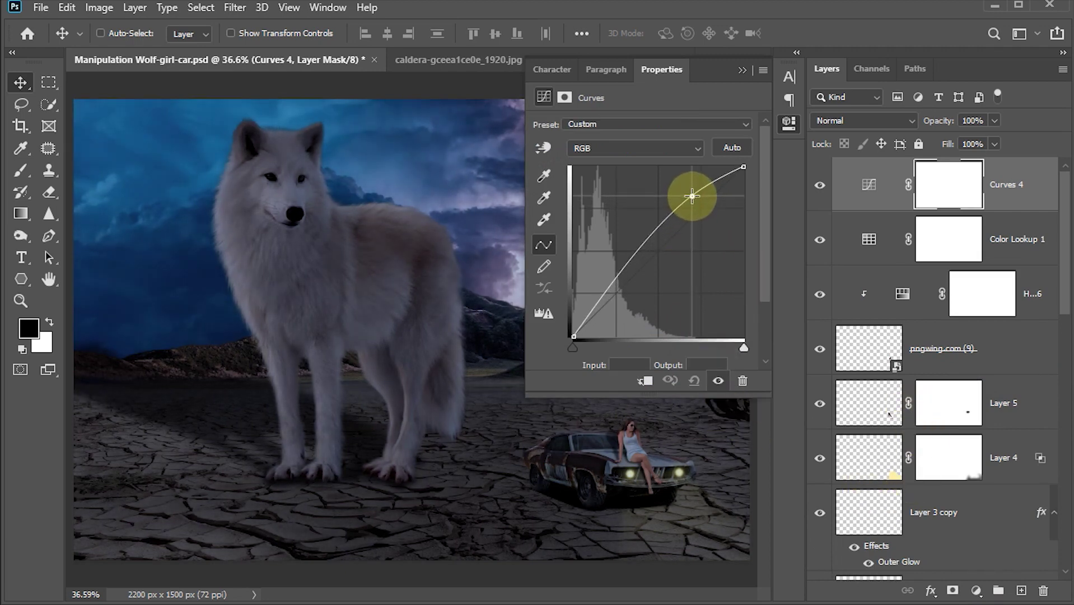
left_click_drag(638, 244, 634, 263)
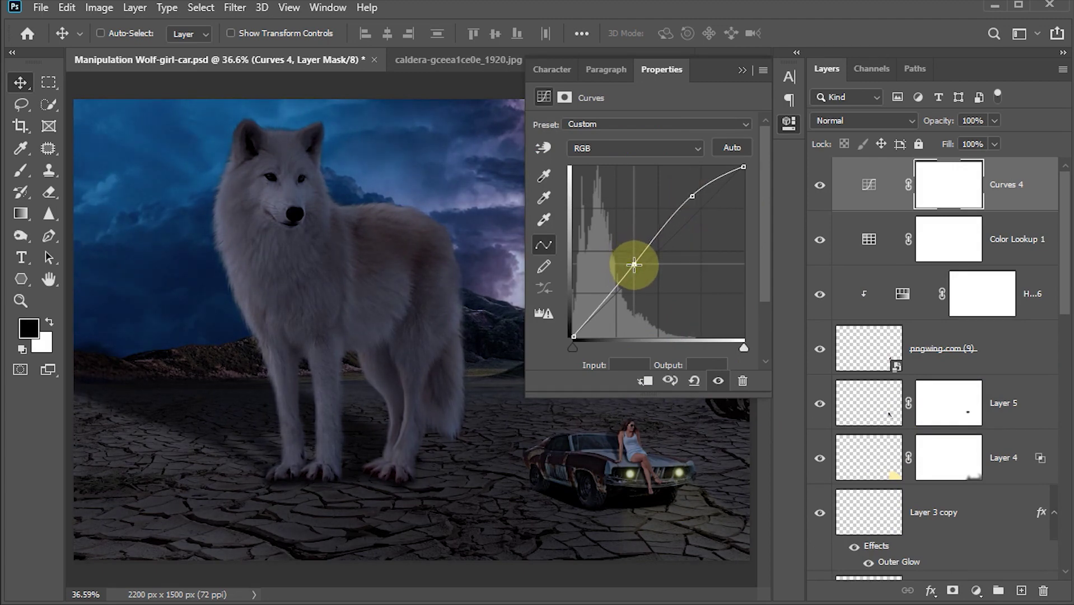
left_click(689, 195)
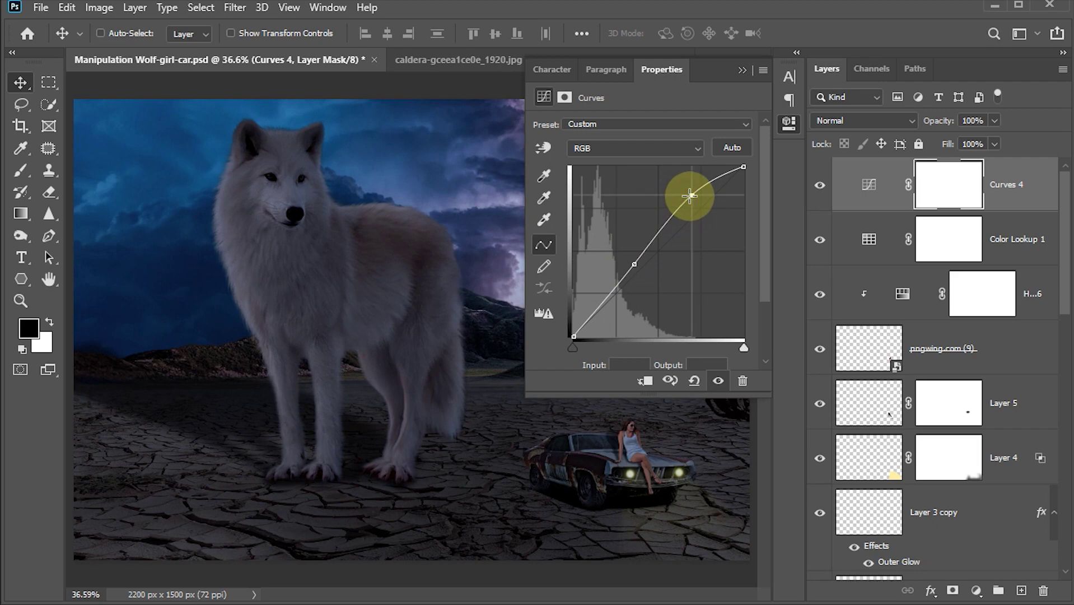
left_click_drag(690, 195, 692, 192)
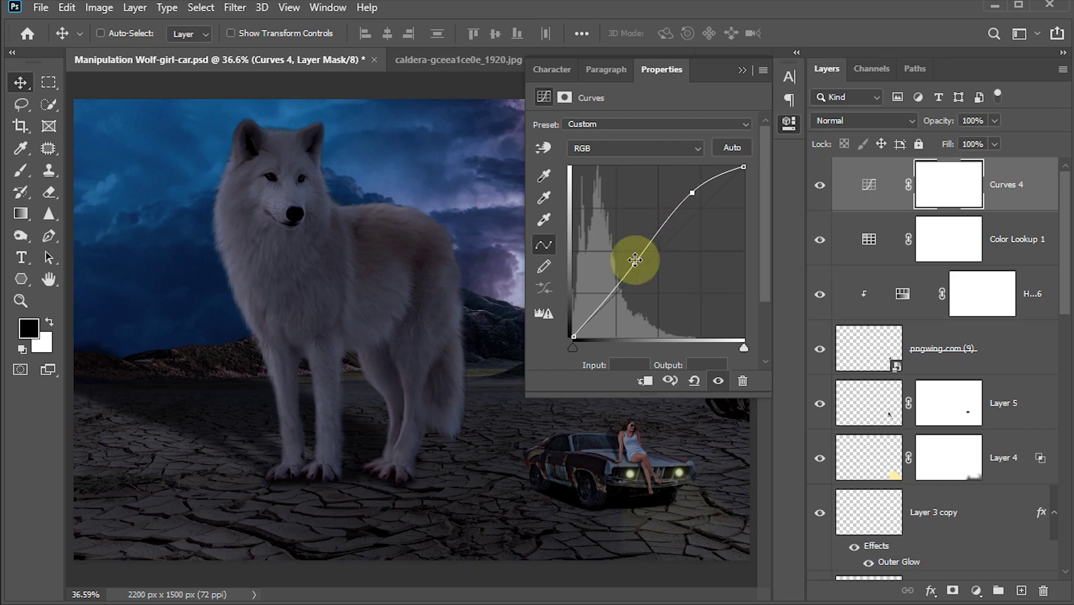
left_click_drag(634, 264, 639, 257)
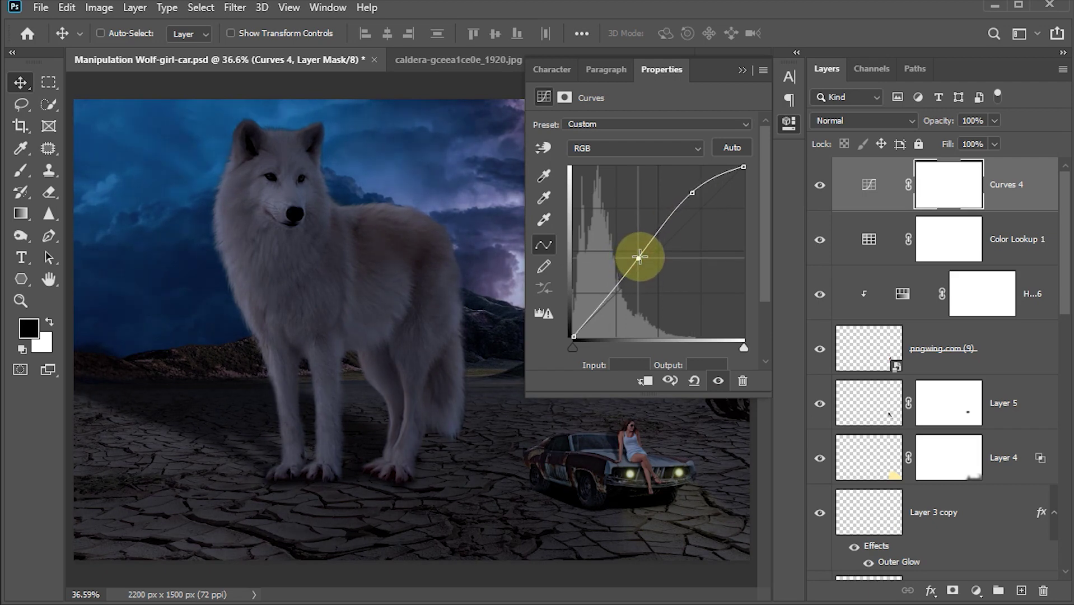
left_click(744, 69)
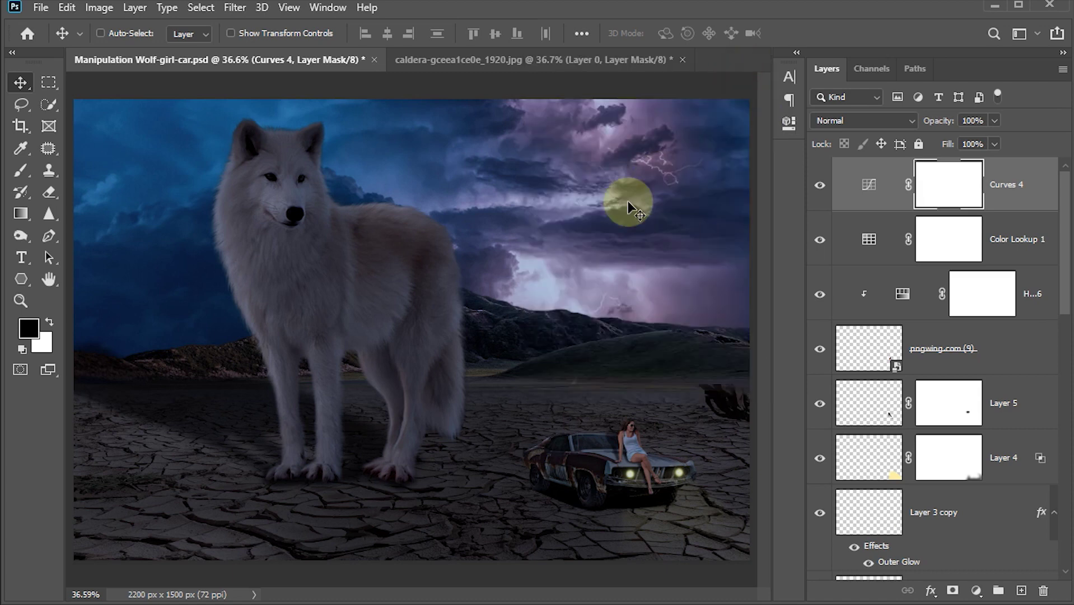
Add a Bleach Bypass.look Color Lookup layer at 50% opacity and save the file.
left_click(976, 591)
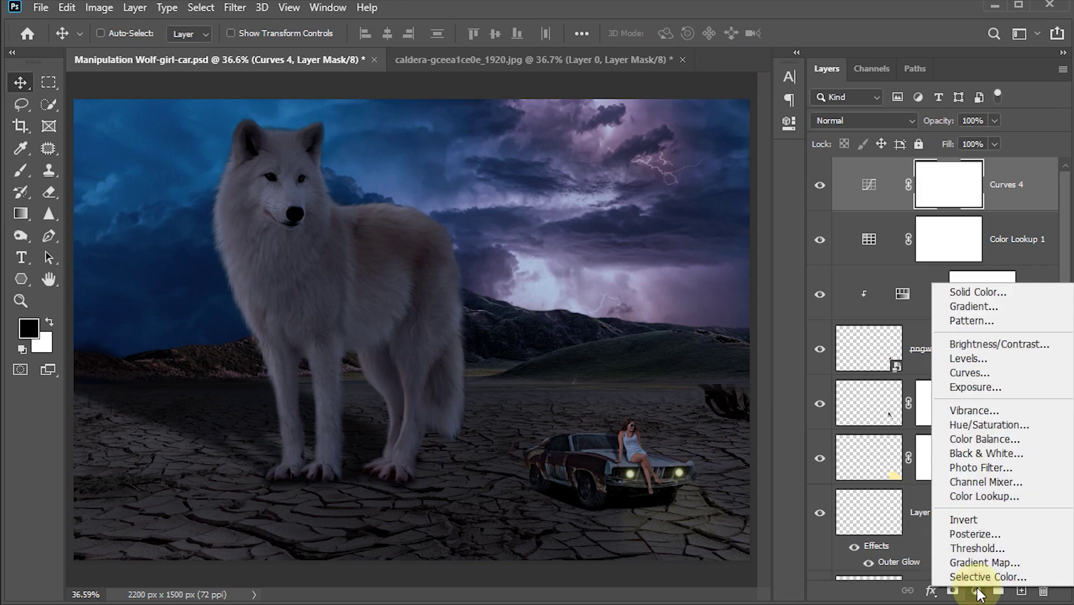
left_click(975, 495)
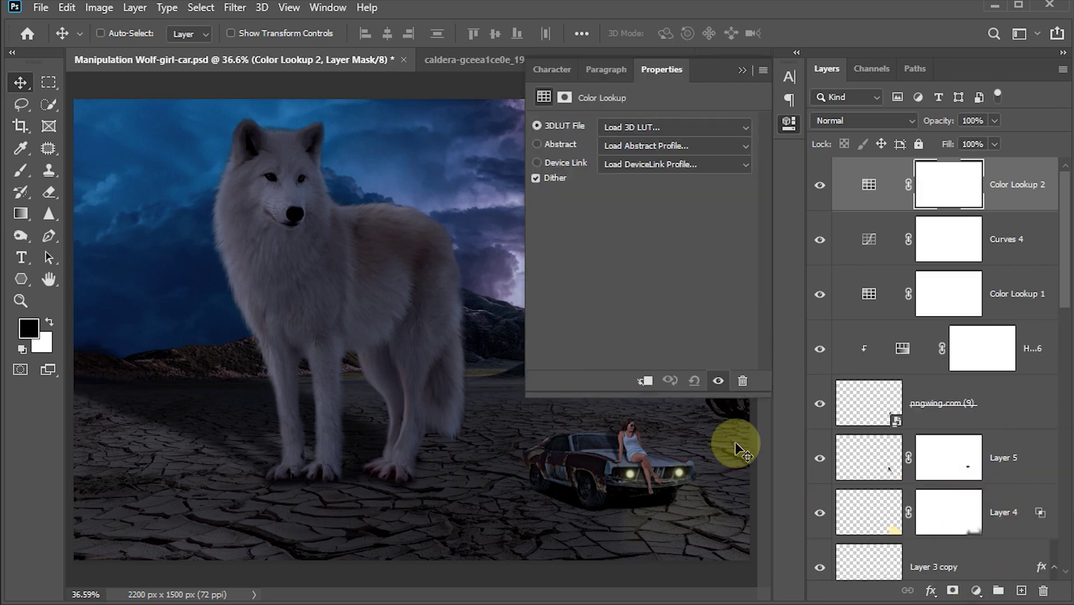
left_click(743, 123)
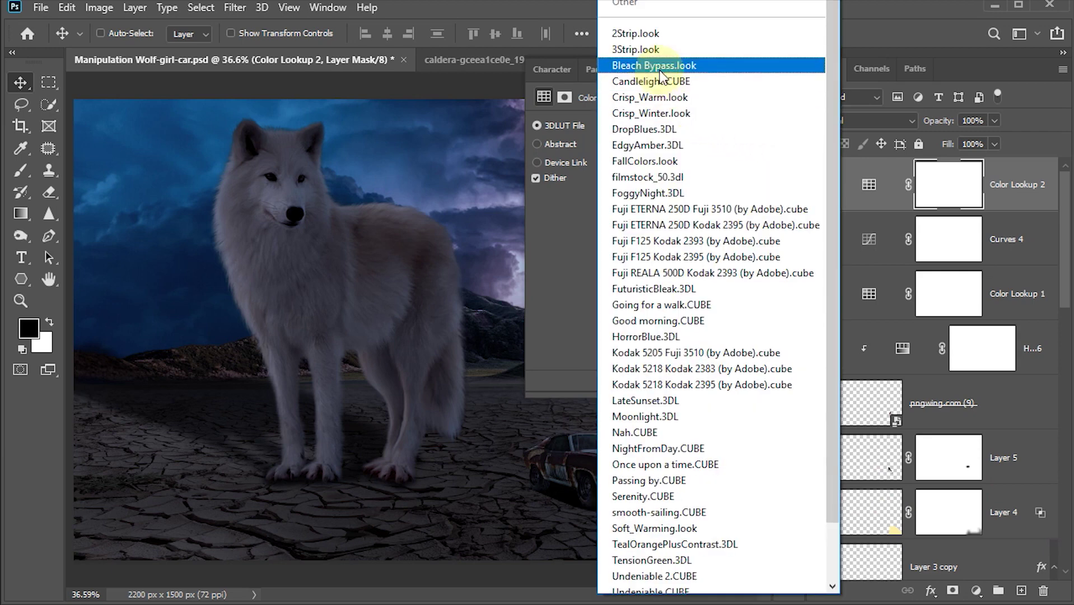
left_click(671, 66)
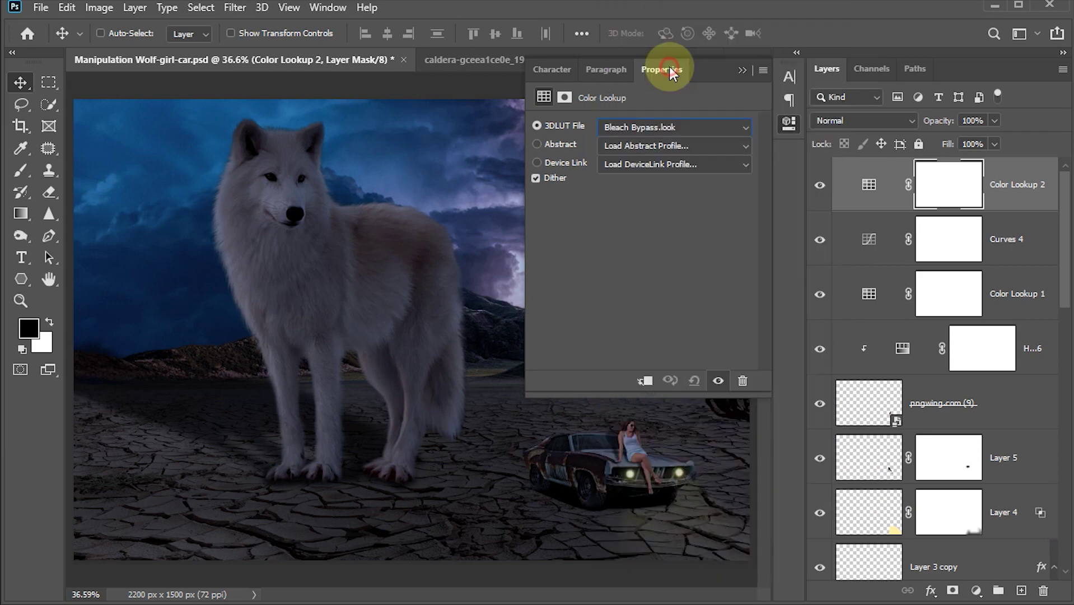
left_click(741, 69)
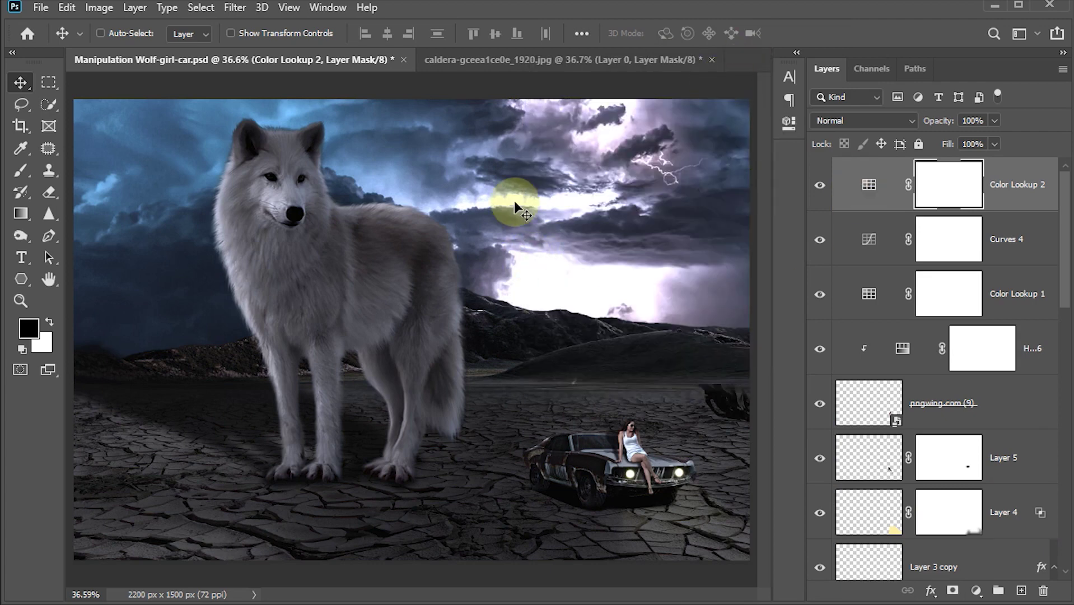
key("5")
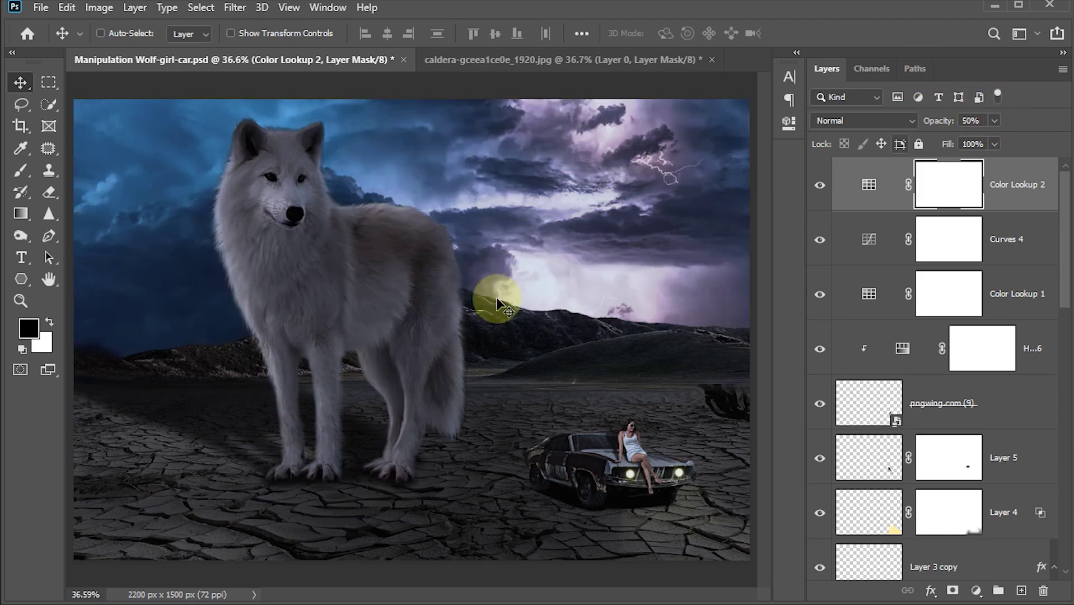
key("ctrl+s")
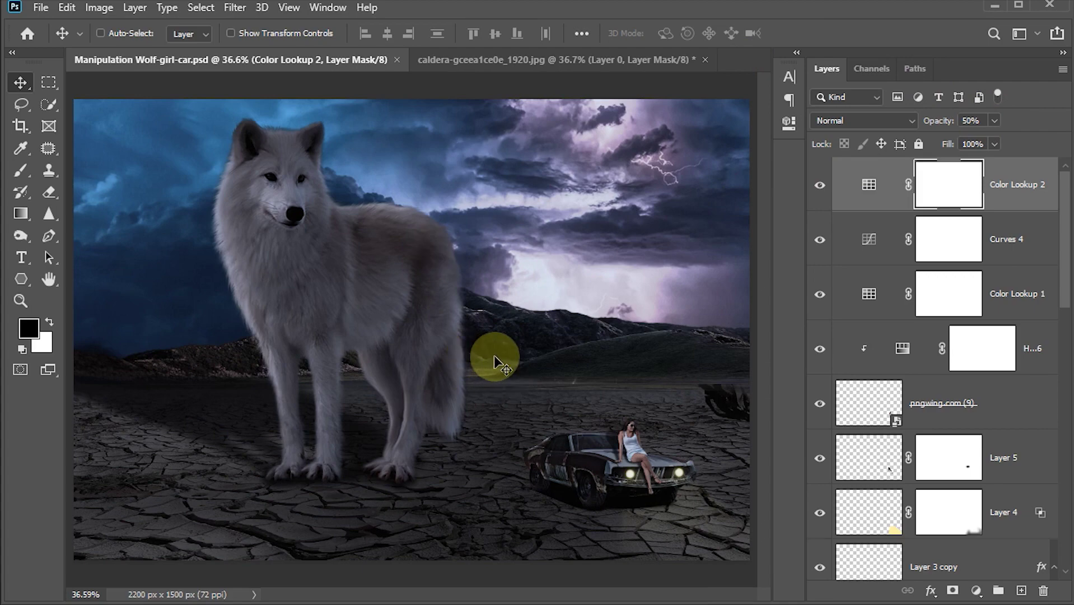
Review the composite with panels hidden, zooming in on the wolf and stormy sky, then back out to the whole image.
key("Tab")
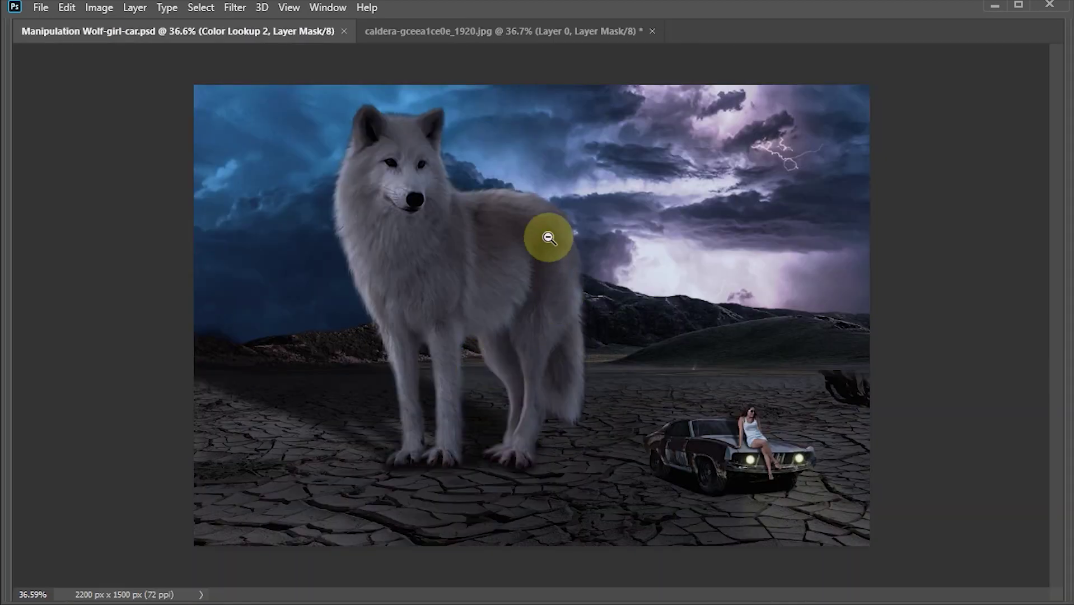
mouse_move(548, 238)
left_mouse_down()
mouse_move(602, 348)
mouse_move(526, 209)
mouse_move(611, 480)
left_mouse_up()
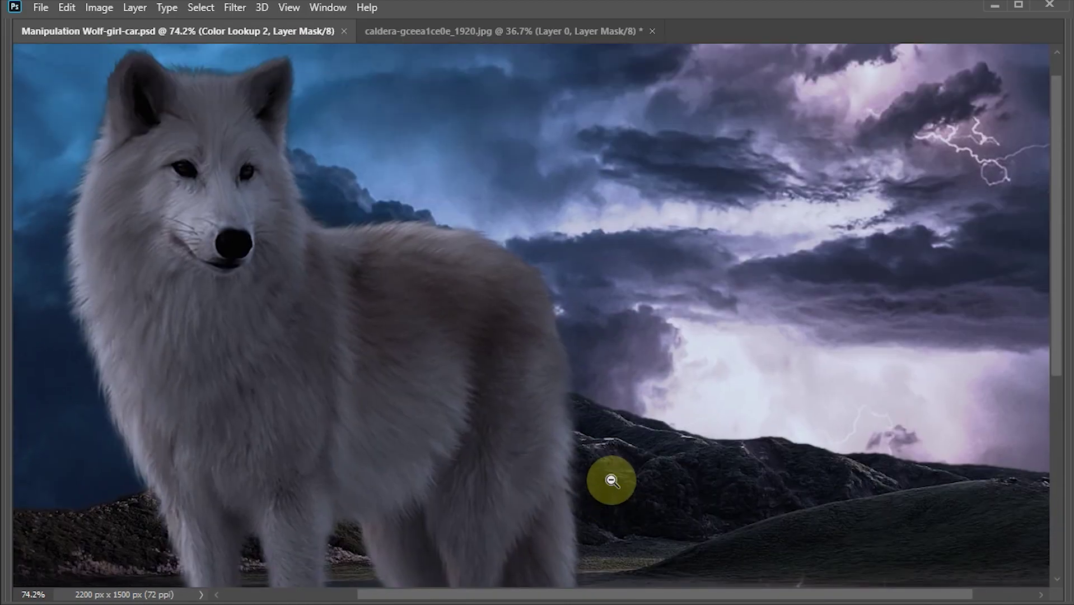
left_click(611, 480, "alt")
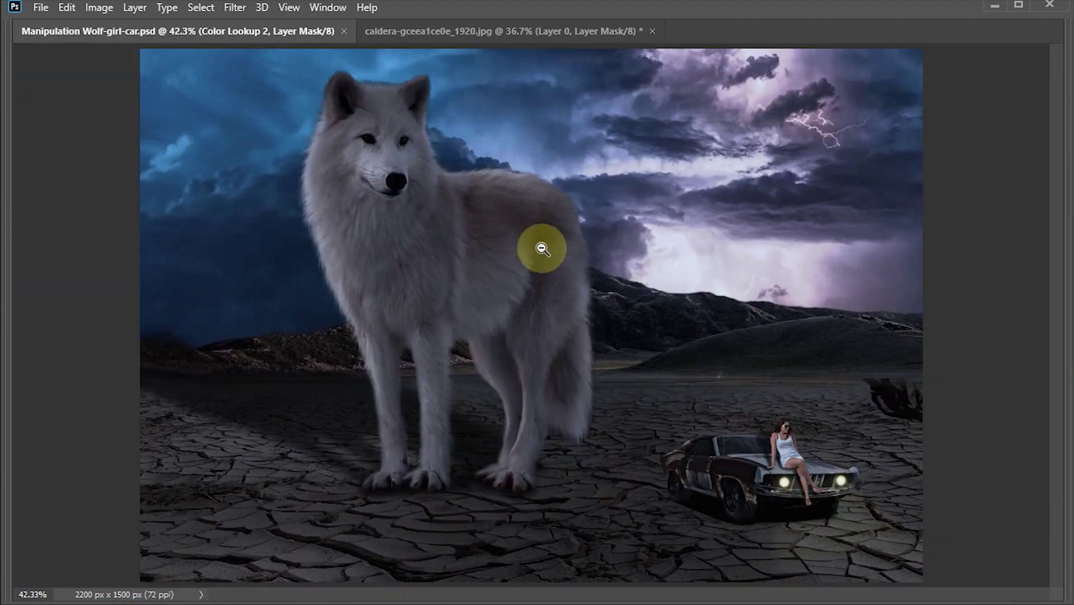
key("Tab")
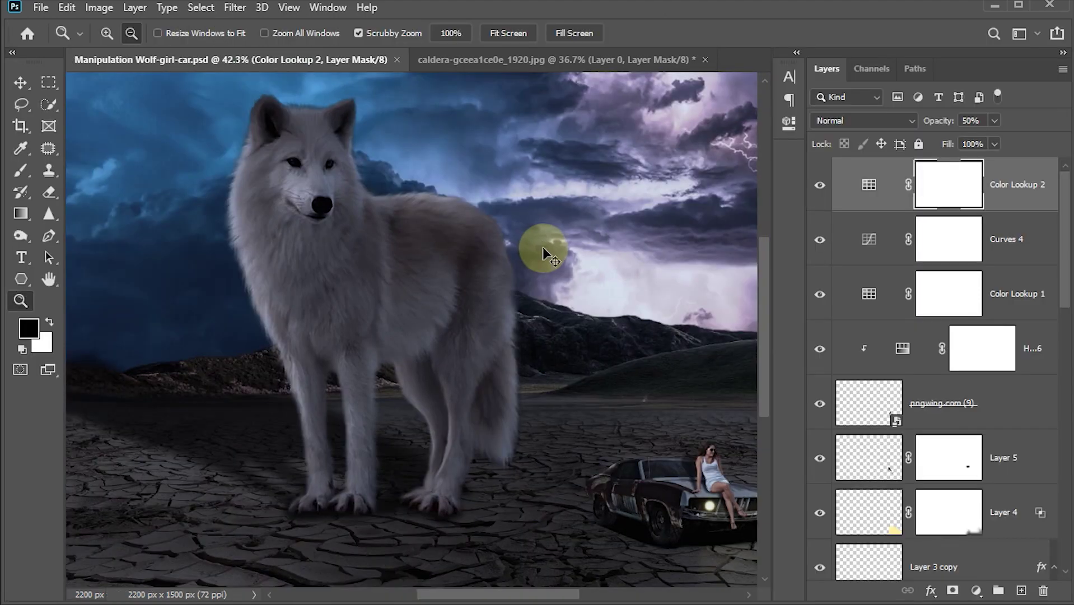
left_click(543, 252, "alt")
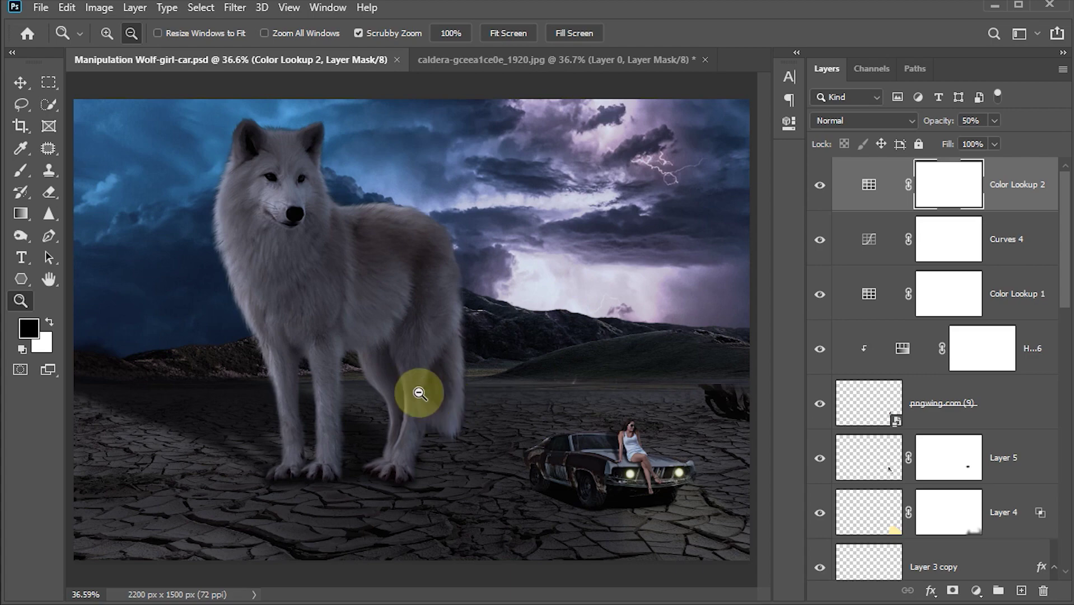
key("Tab")
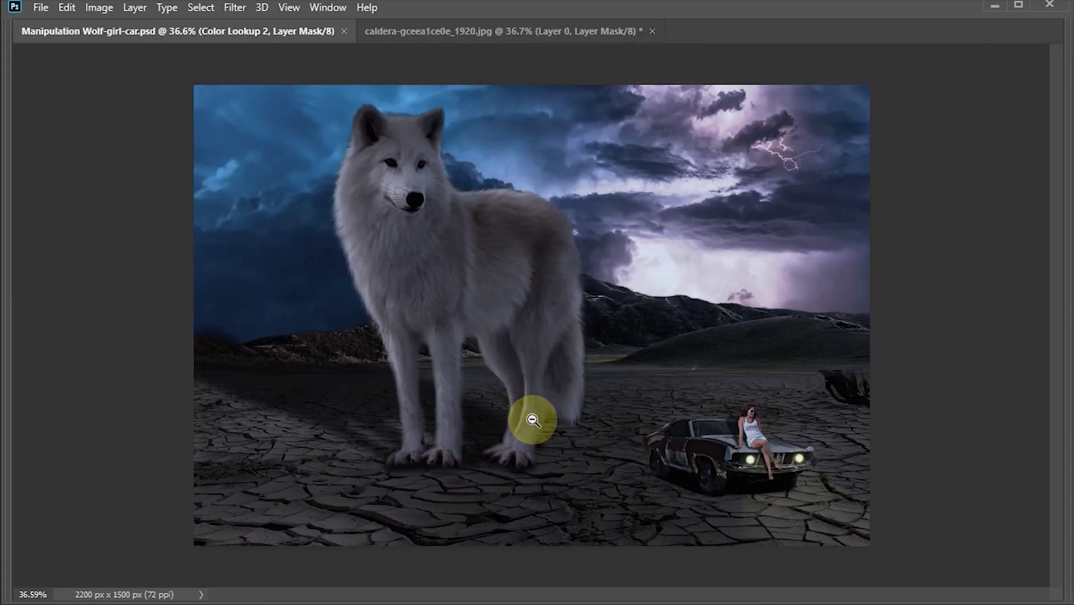
scroll(533, 420, "up", 2)
scroll(538, 418, "up", 1)
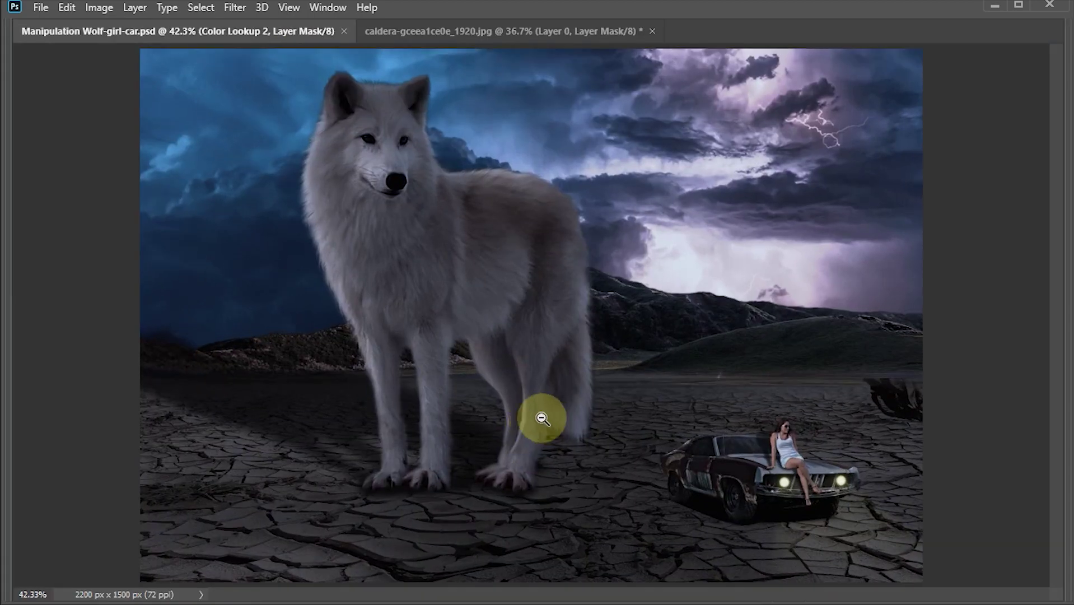